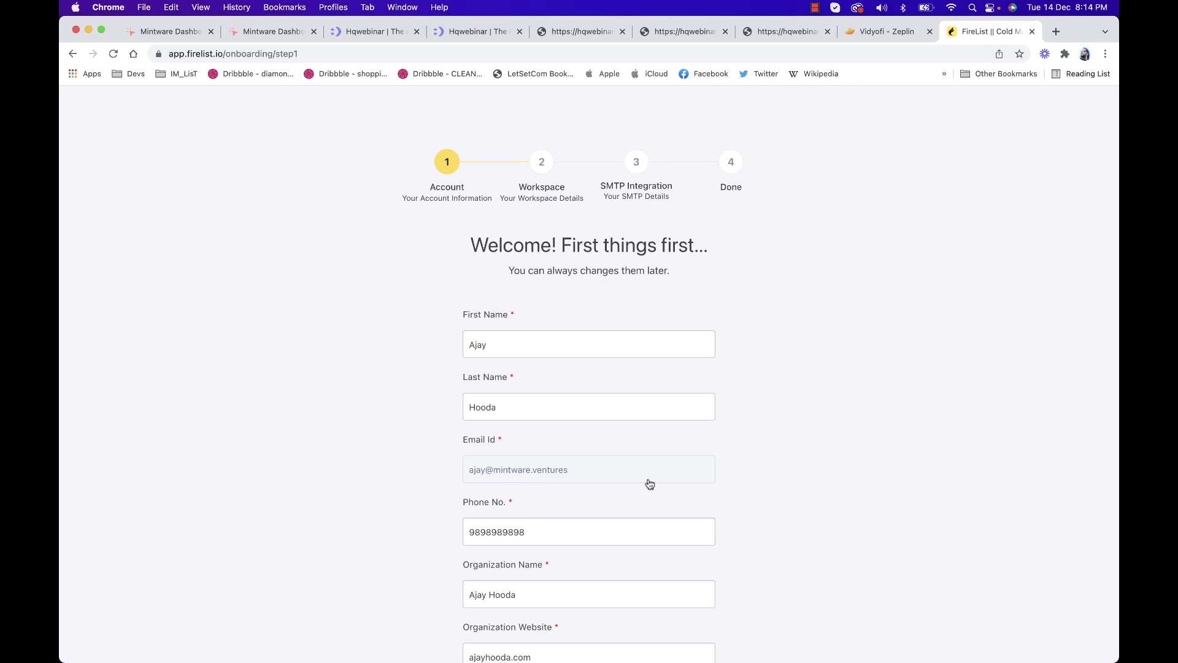
Set the account timezone to (UTC+05:30) Chennai, Kolkata, Mumbai, New Delhi and continue
{"action": "scroll", "coordinate": [610, 442], "scroll_direction": "down", "scroll_amount": 4}
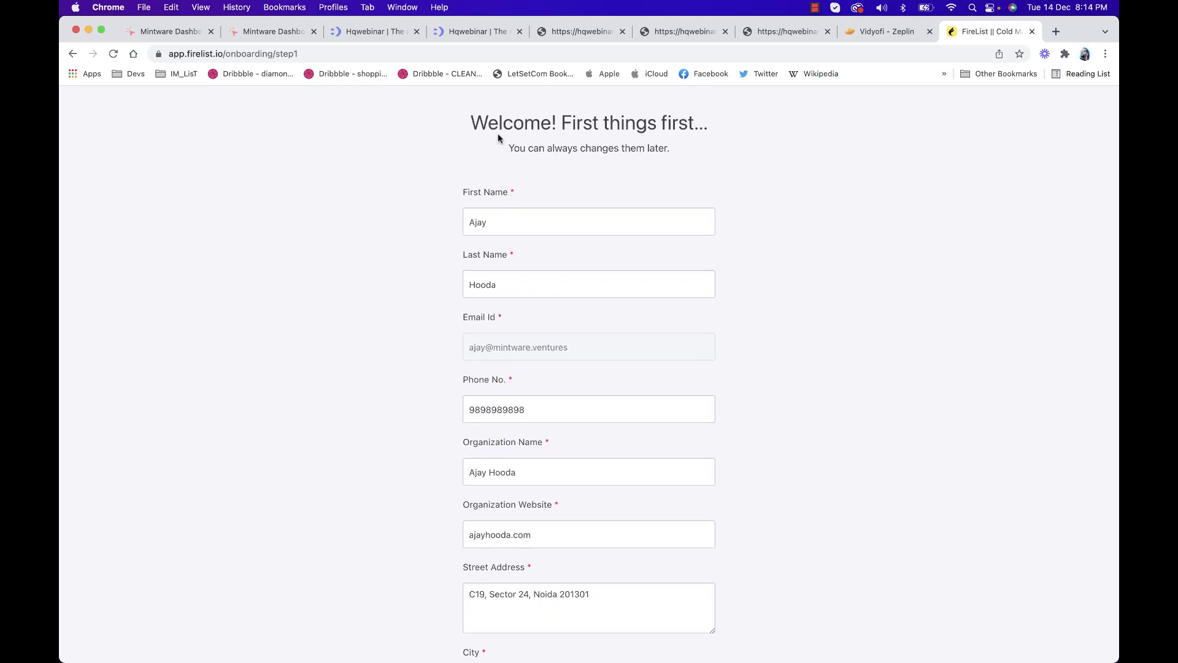
{"action": "scroll", "coordinate": [505, 249], "scroll_direction": "up", "scroll_amount": 2}
{"action": "scroll", "coordinate": [500, 170], "scroll_direction": "down", "scroll_amount": 2}
{"action": "scroll", "coordinate": [529, 288], "scroll_direction": "down", "scroll_amount": 2}
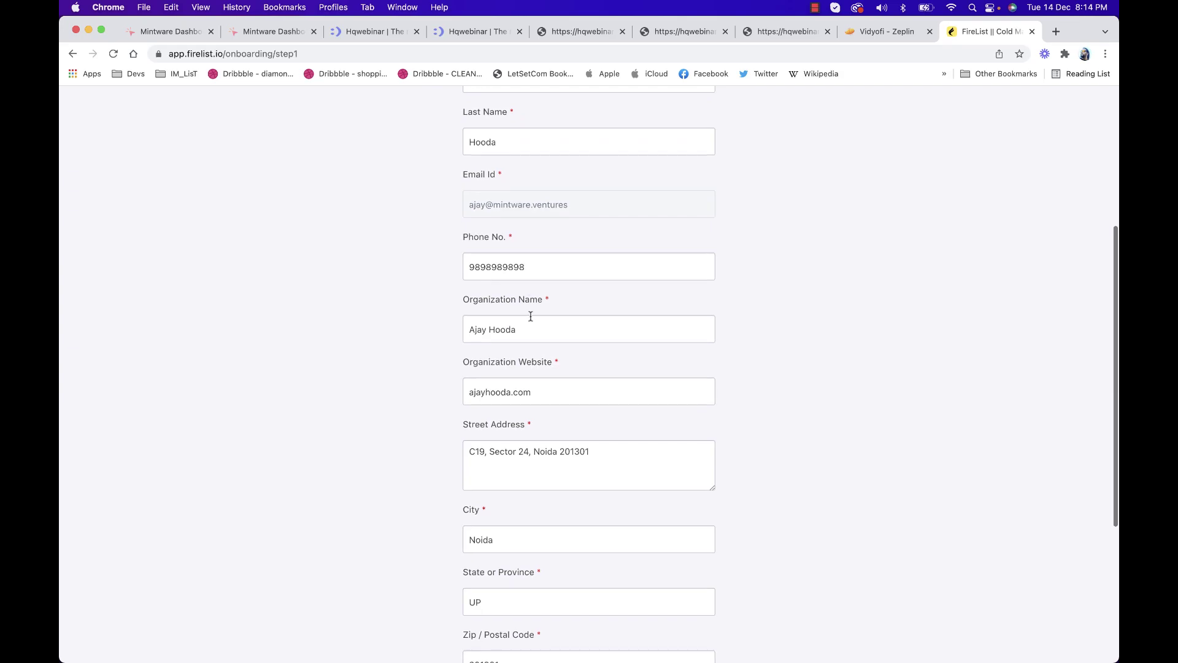
{"action": "scroll", "coordinate": [519, 402], "scroll_direction": "down", "scroll_amount": 3}
{"action": "scroll", "coordinate": [518, 403], "scroll_direction": "down", "scroll_amount": 4}
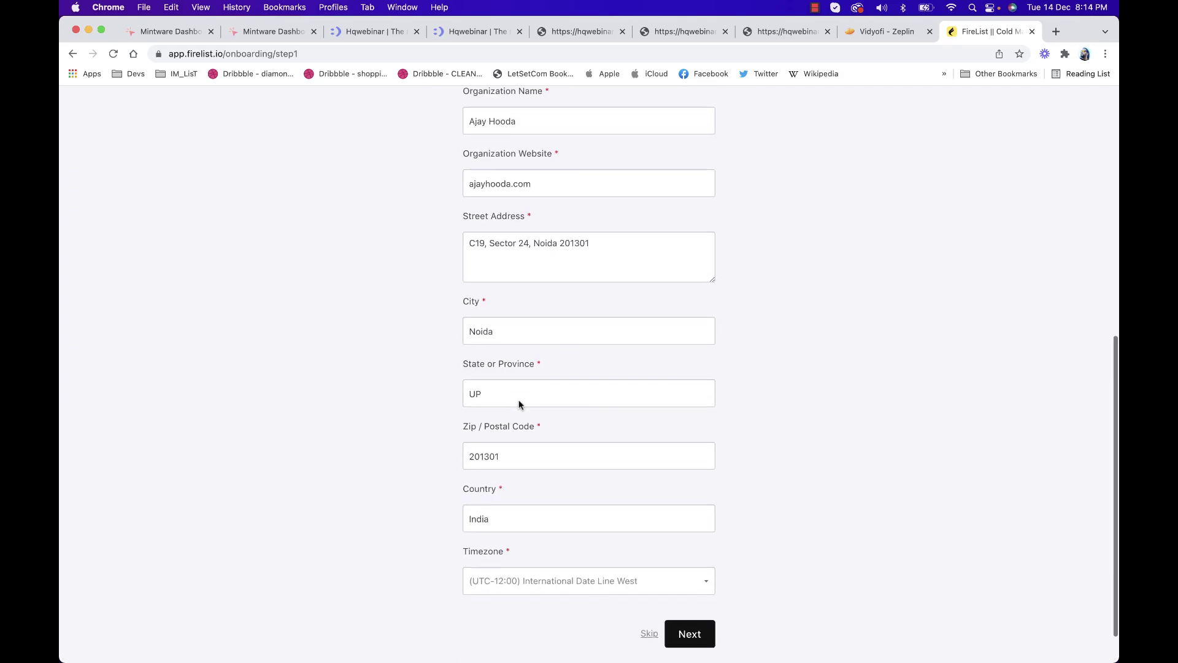
{"action": "left_click", "coordinate": [642, 538]}
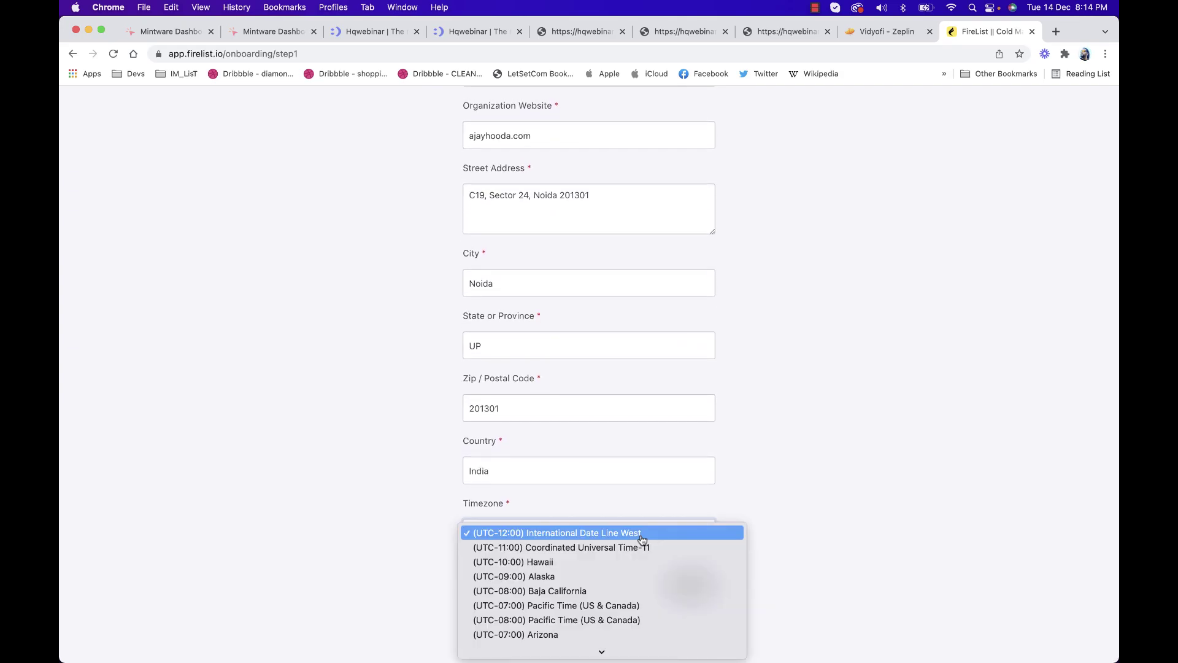
{"action": "scroll", "coordinate": [642, 539], "scroll_direction": "down", "scroll_amount": 15}
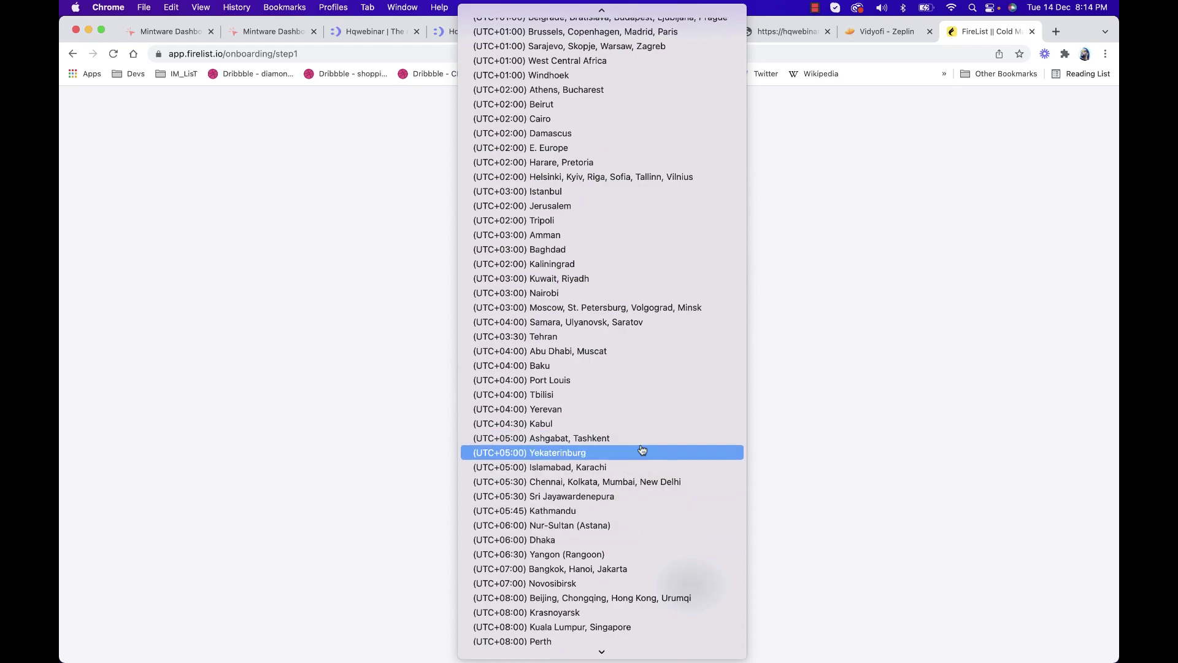
{"action": "left_click", "coordinate": [653, 482]}
{"action": "left_click", "coordinate": [689, 585]}
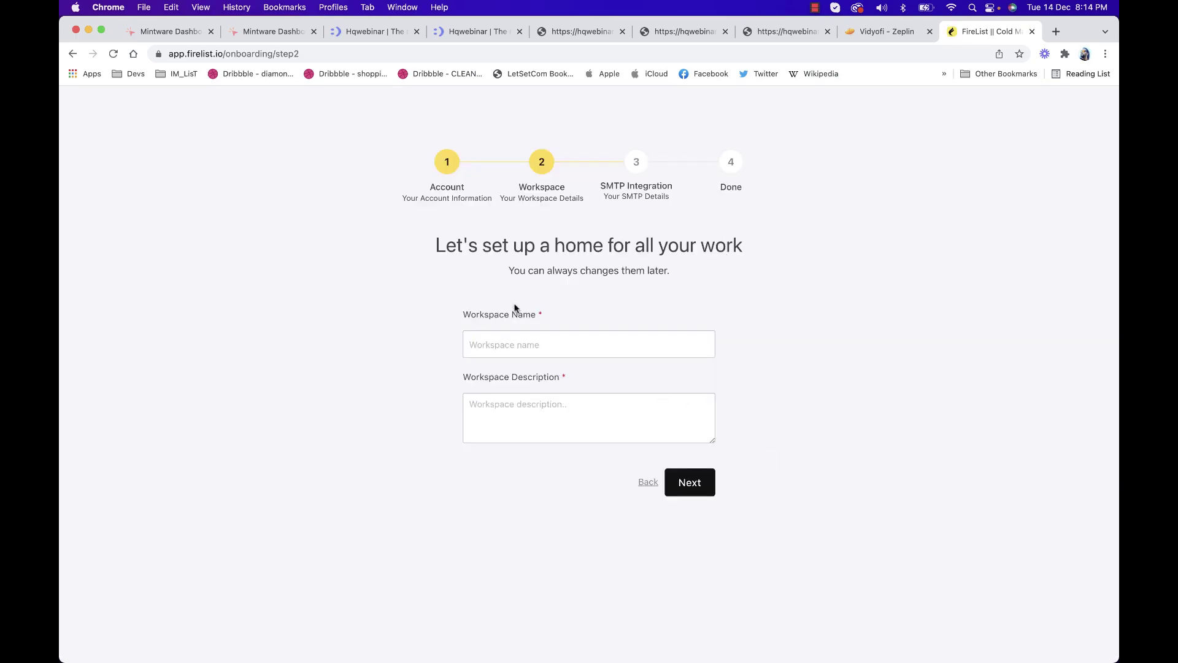
Name the workspace 'Main Workspace' with description 'This is my main workspace' and continue
{"action": "left_click", "coordinate": [526, 345]}
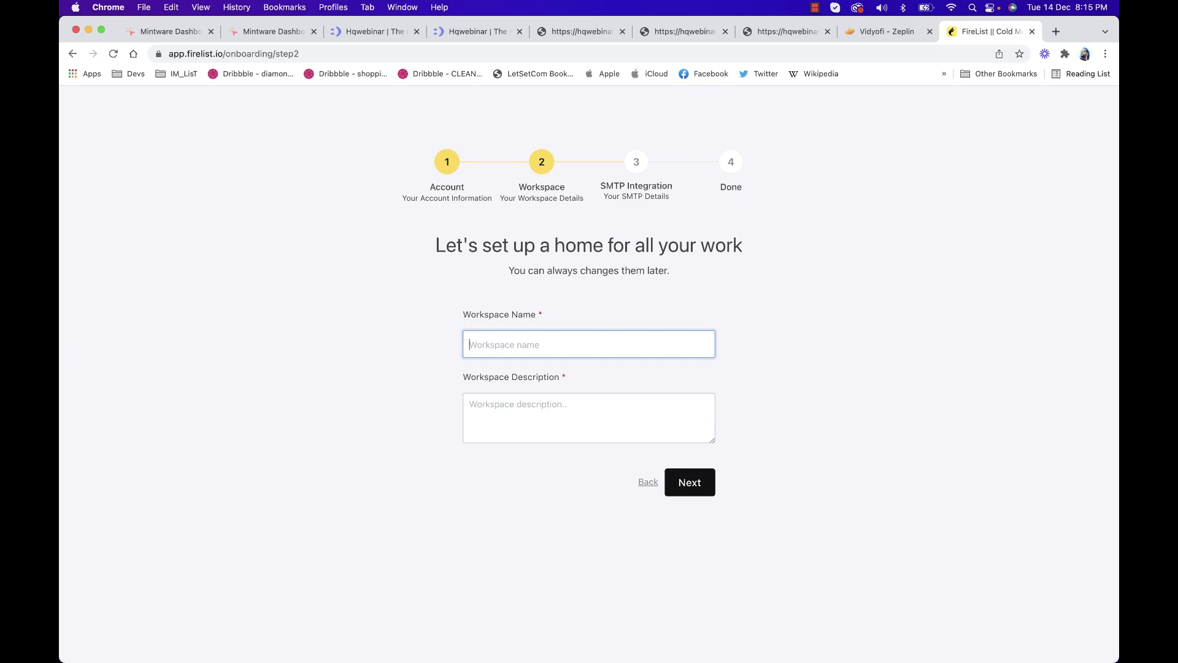
{"action": "type", "text": "Main Workspace"}
{"action": "key", "text": "Tab"}
{"action": "type", "text": "Thi"}
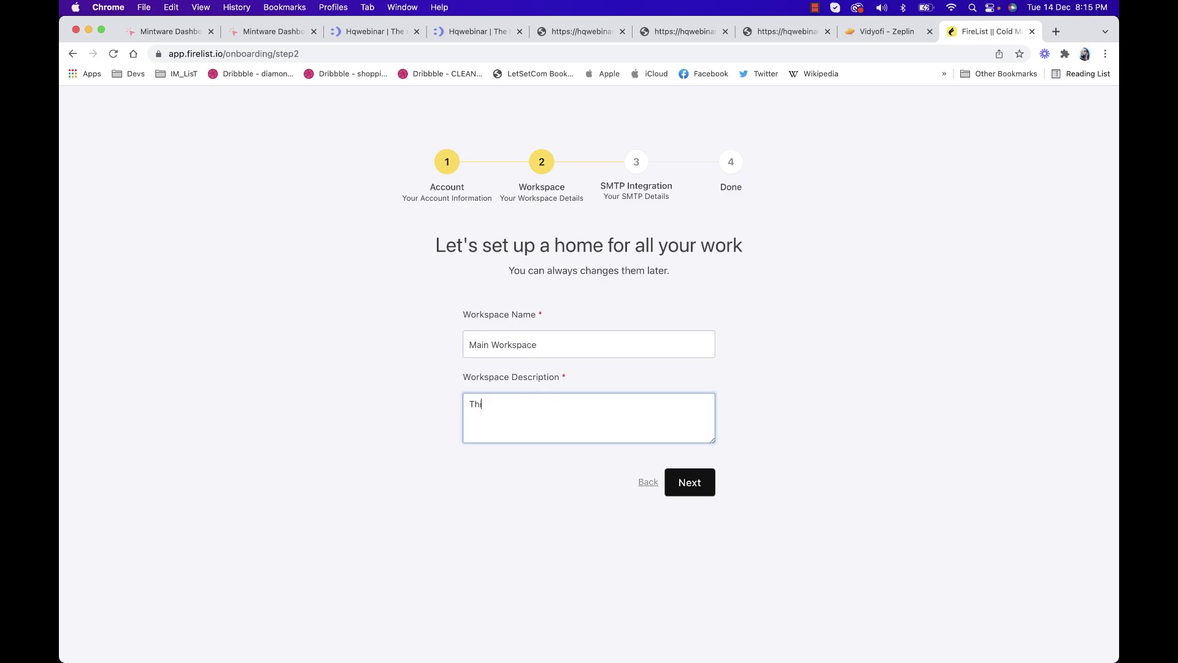
{"action": "type", "text": "s is my main workspace"}
{"action": "left_click", "coordinate": [686, 478]}
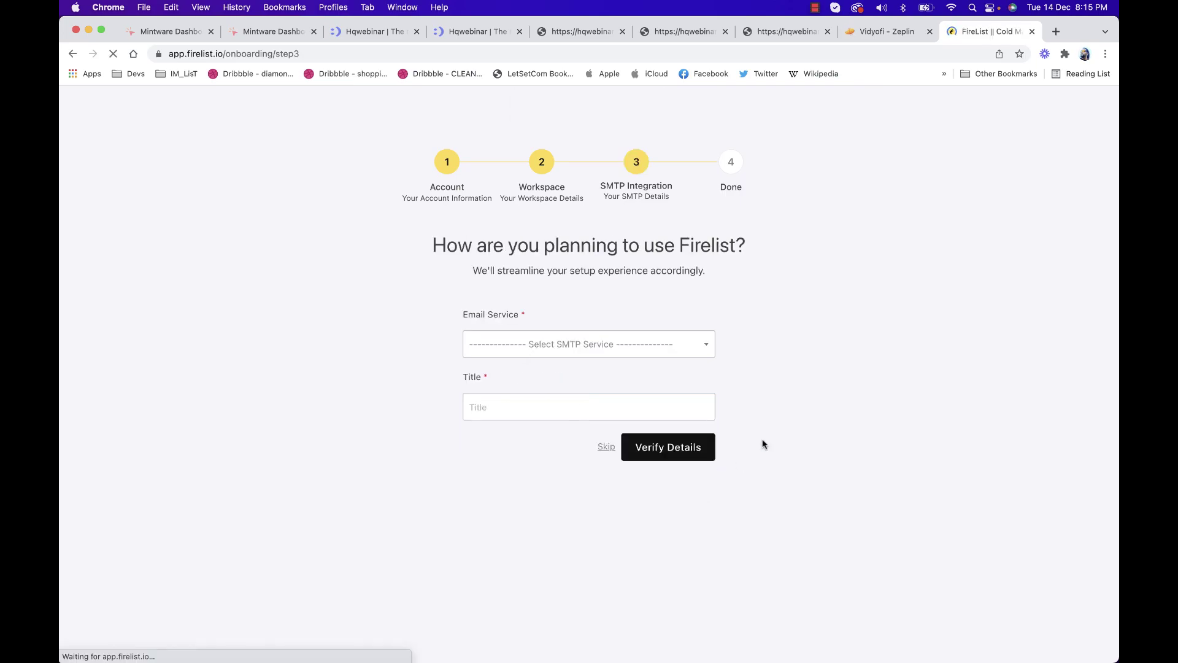
Choose Custom SMTP as the email service, then skip SMTP setup to finish onboarding
{"action": "left_click", "coordinate": [639, 351]}
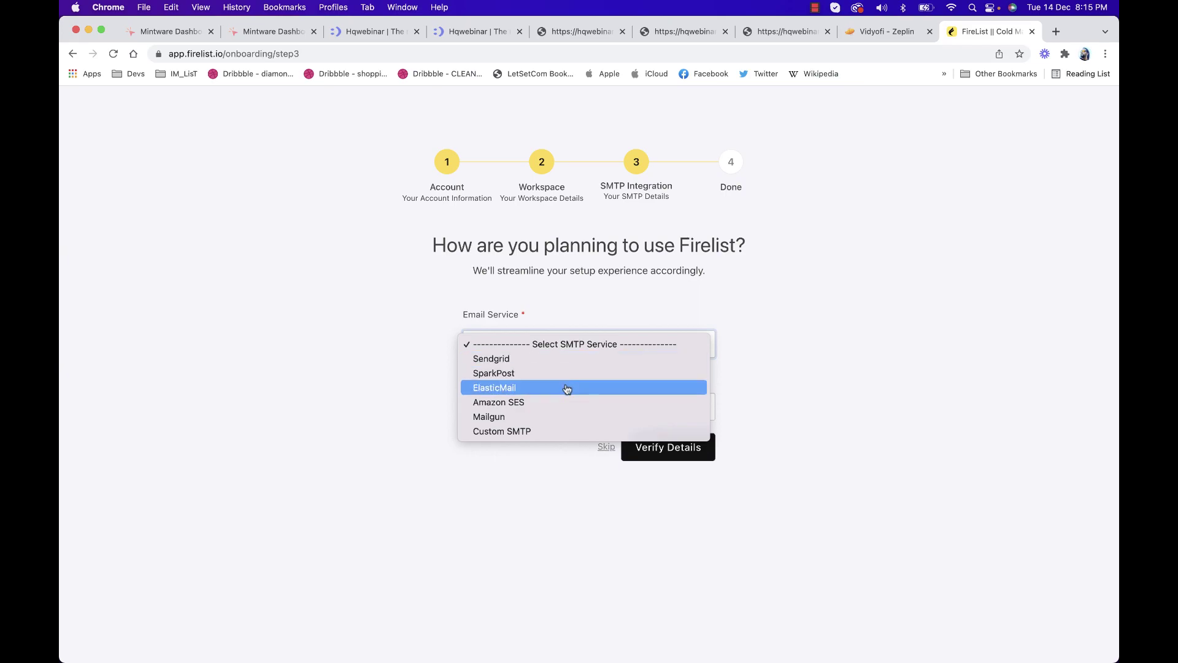
{"action": "left_click", "coordinate": [567, 431]}
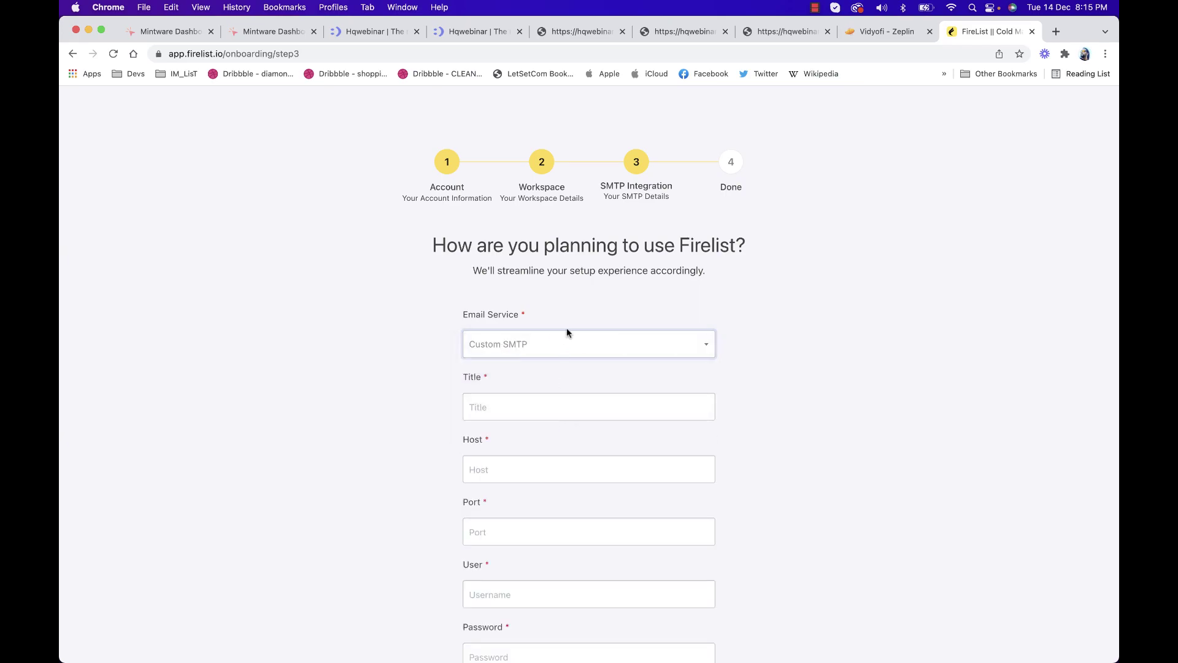
{"action": "scroll", "coordinate": [629, 323], "scroll_direction": "down", "scroll_amount": 5}
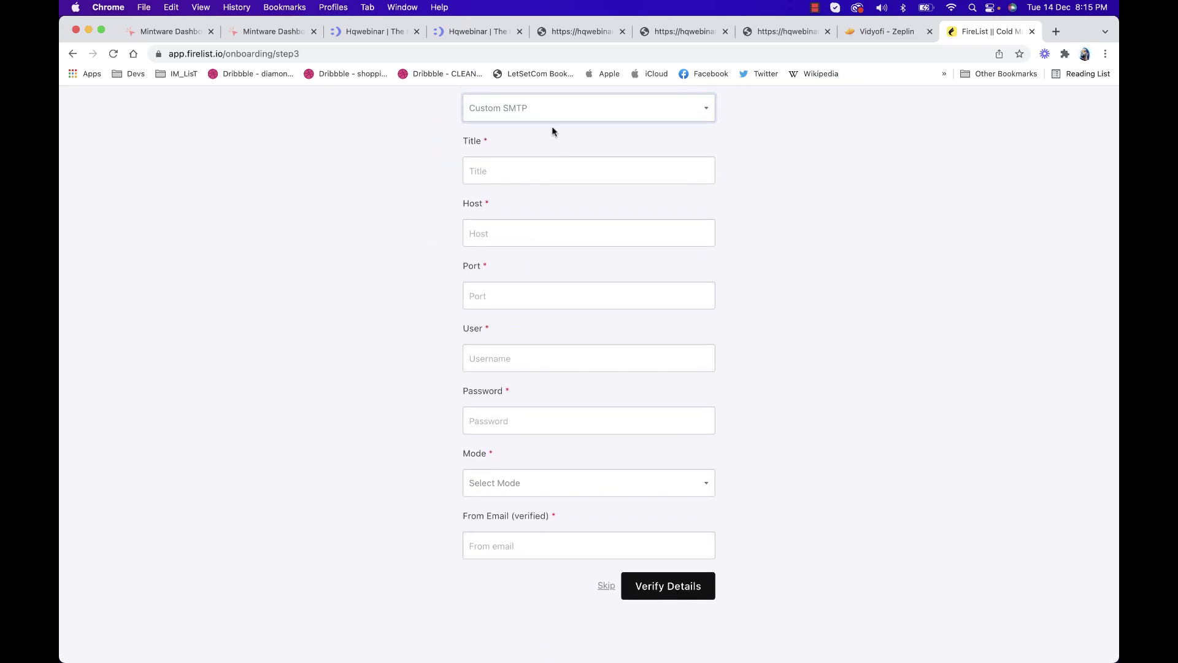
{"action": "left_click", "coordinate": [604, 586]}
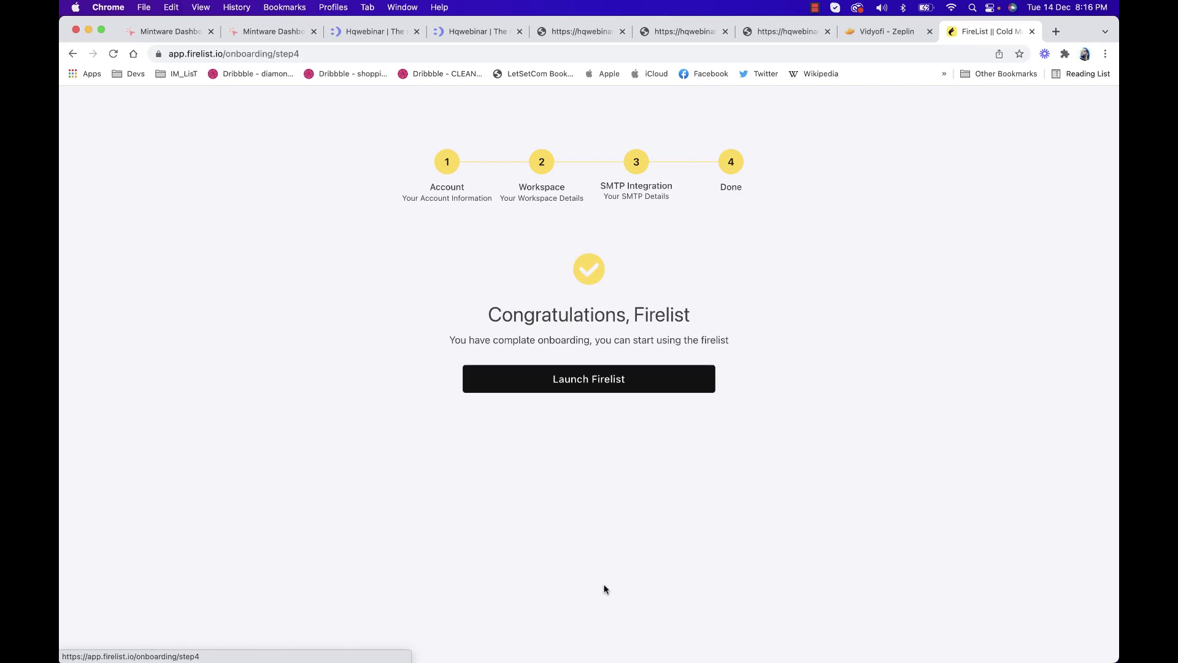
Launch FireList from the congratulations page and bring up the workspaces list
{"action": "left_click", "coordinate": [585, 388]}
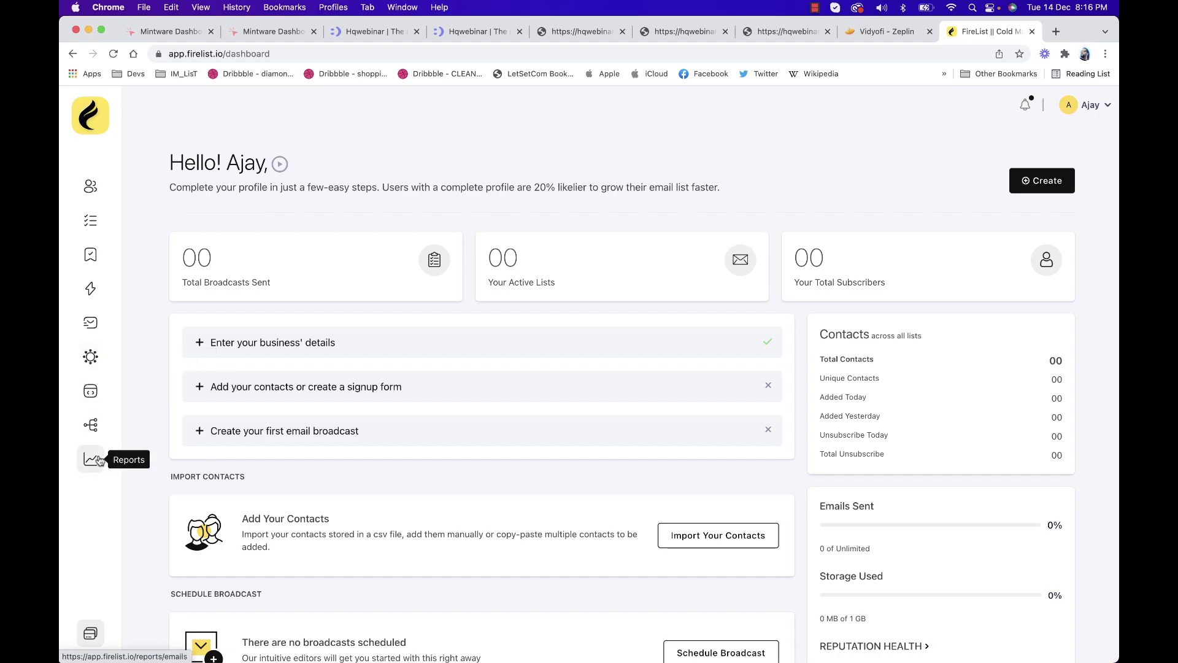
{"action": "left_click", "coordinate": [91, 633]}
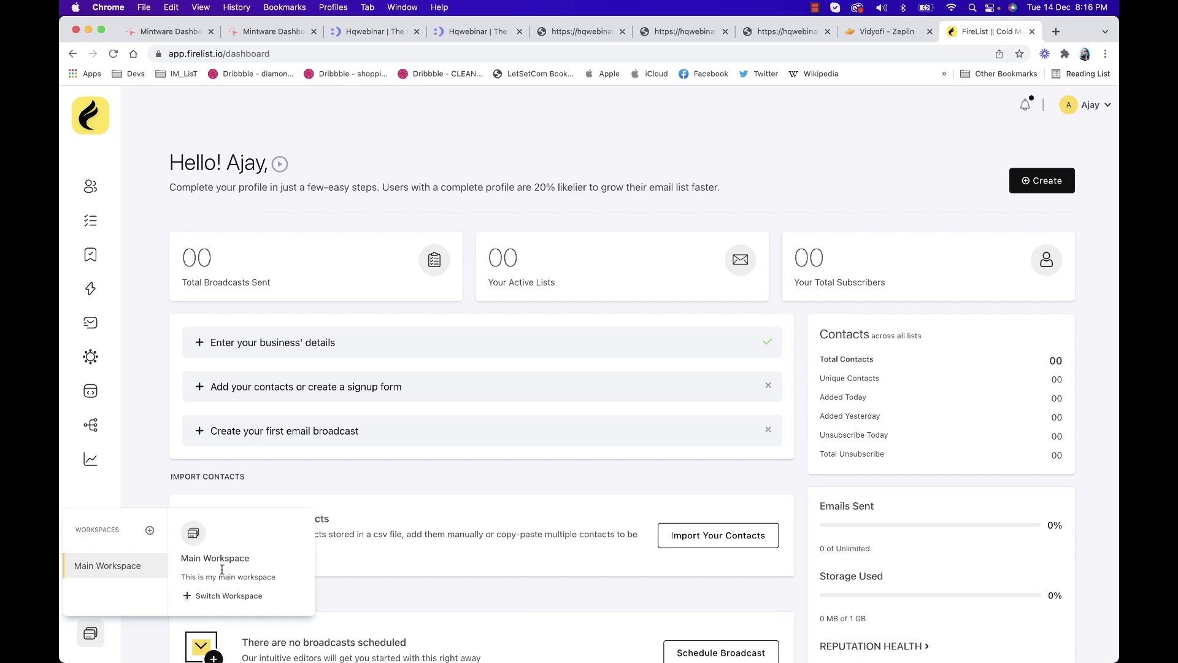
Create the 'Affiliate Marketing' workspace described as 'This is my affiliate related workspace'
{"action": "left_click", "coordinate": [151, 536]}
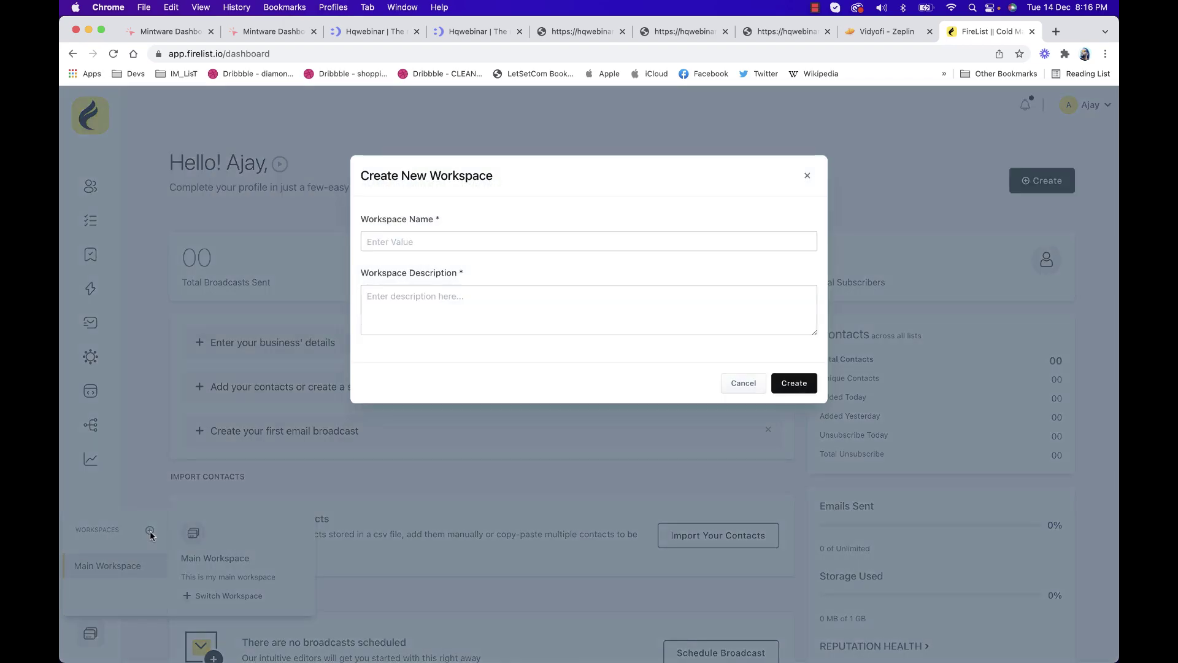
{"action": "left_click", "coordinate": [478, 236]}
{"action": "type", "text": "This is m"}
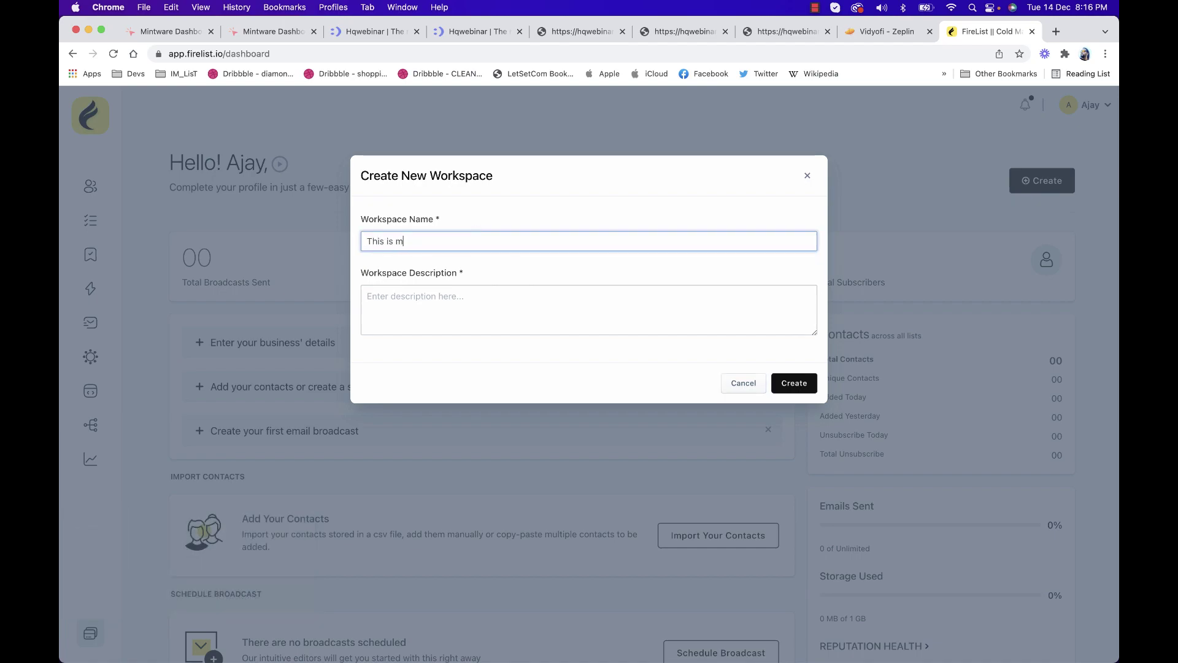
{"action": "type", "text": "y secone"}
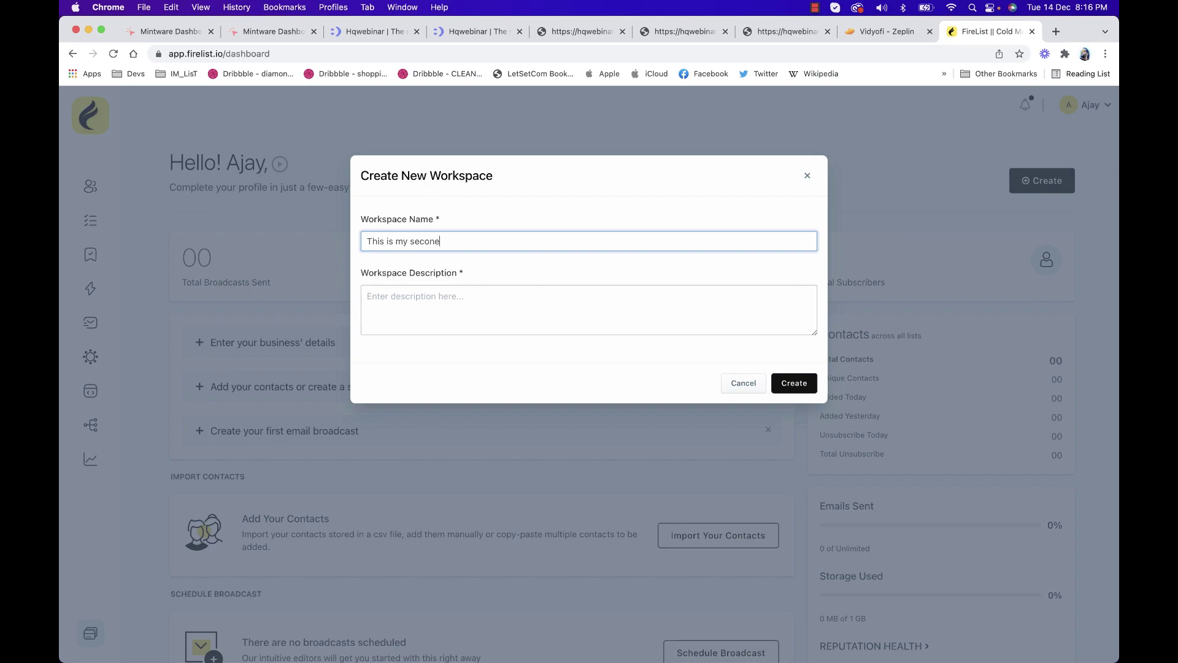
{"action": "key", "text": "BackSpace"}
{"action": "key", "text": "BackSpace"}
{"action": "type", "text": "d wo"}
{"action": "key", "text": "super+a"}
{"action": "key", "text": "BackSpace"}
{"action": "type", "text": "Affiliate Marketing"}
{"action": "left_click", "coordinate": [481, 308]}
{"action": "type", "text": "This is "}
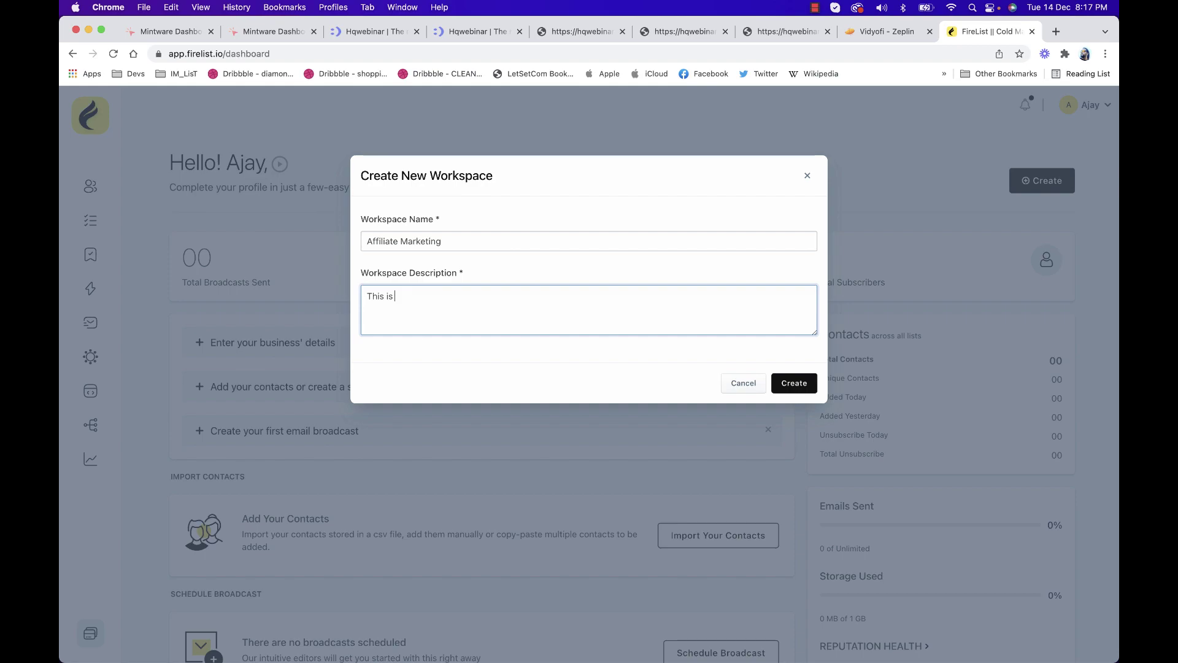
{"action": "type", "text": "my affiliate related wortkspace"}
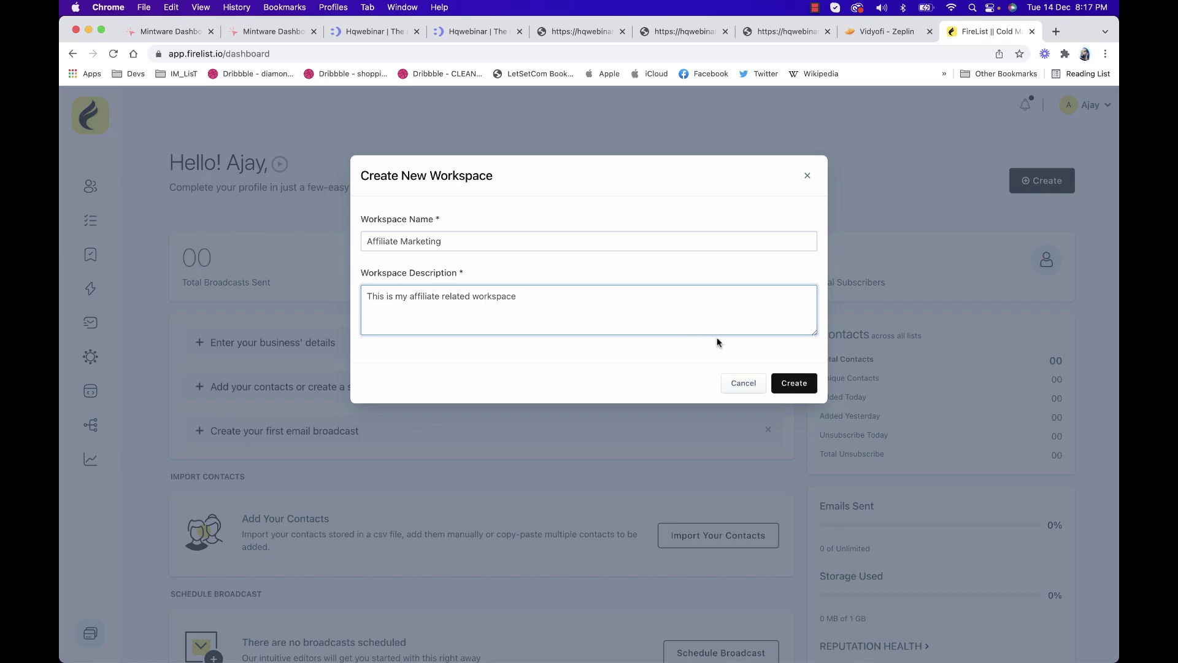
{"action": "left_click", "coordinate": [794, 382]}
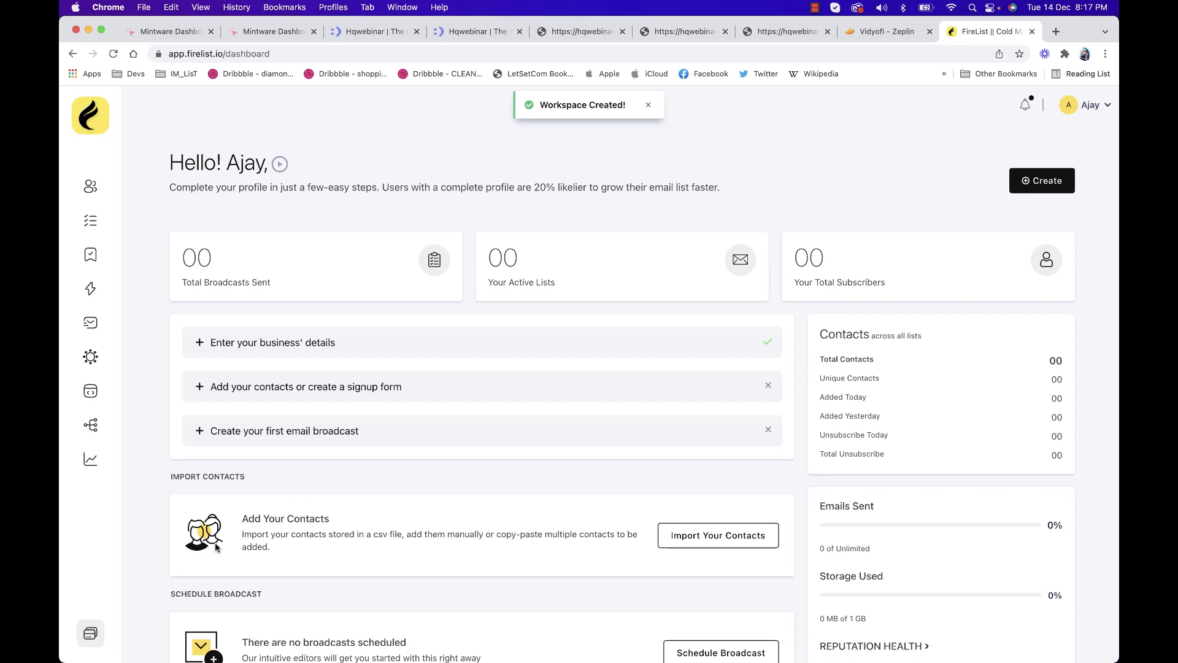
{"action": "left_click", "coordinate": [90, 633]}
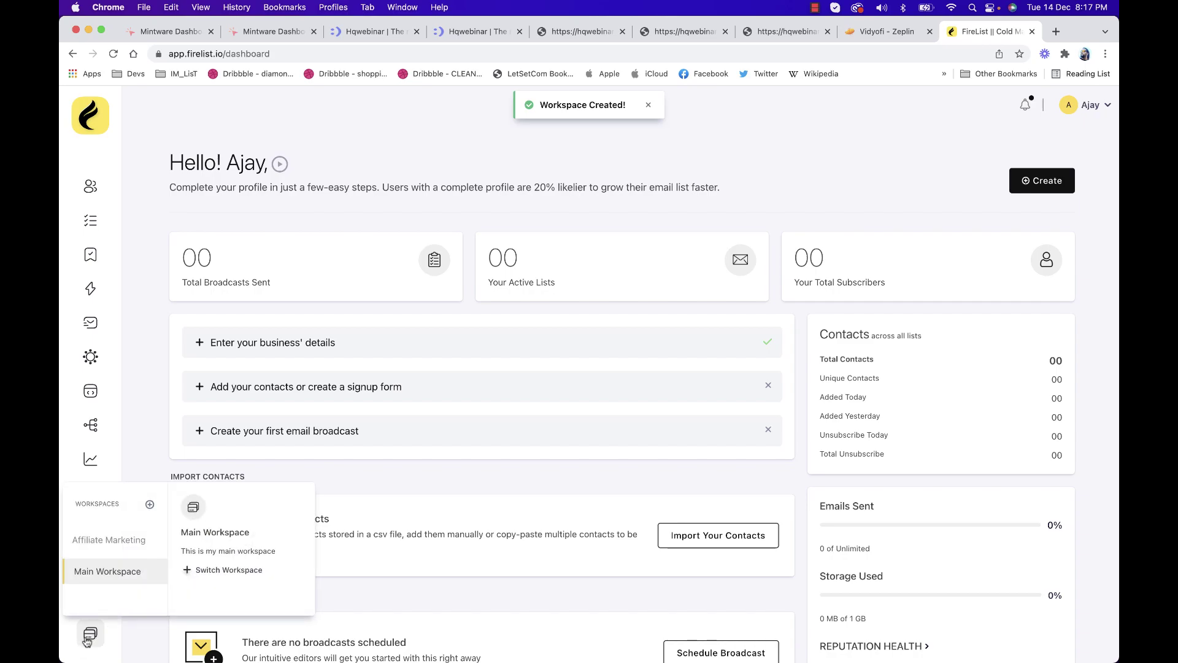
{"action": "left_click", "coordinate": [113, 539]}
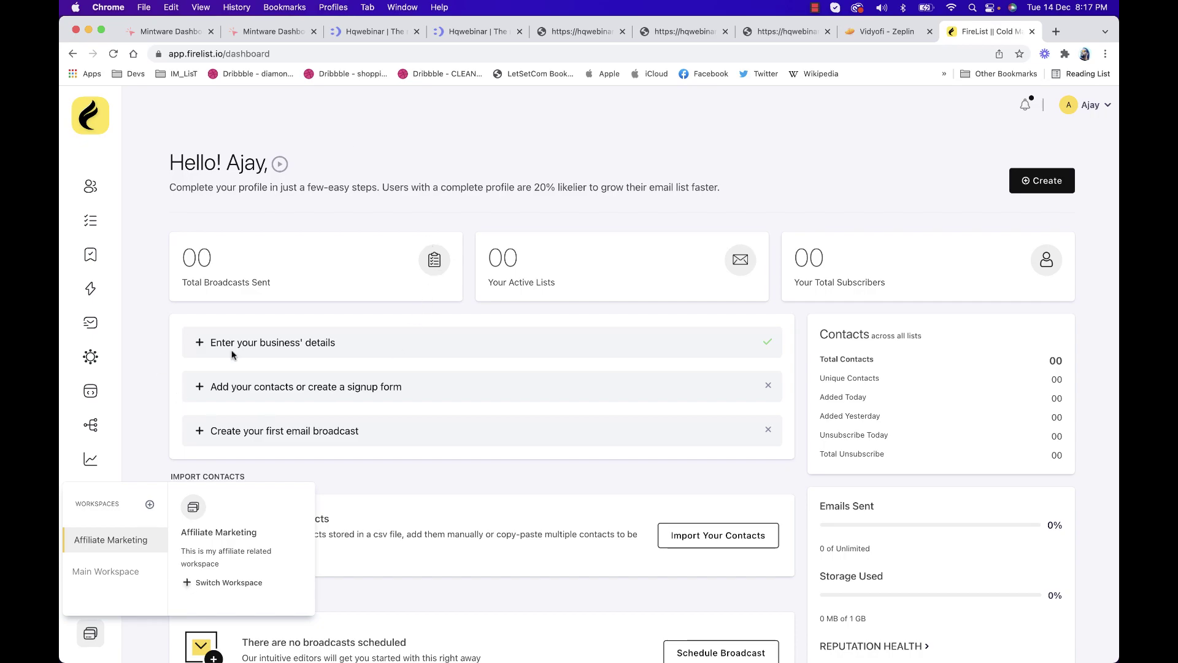
{"action": "left_click", "coordinate": [114, 570]}
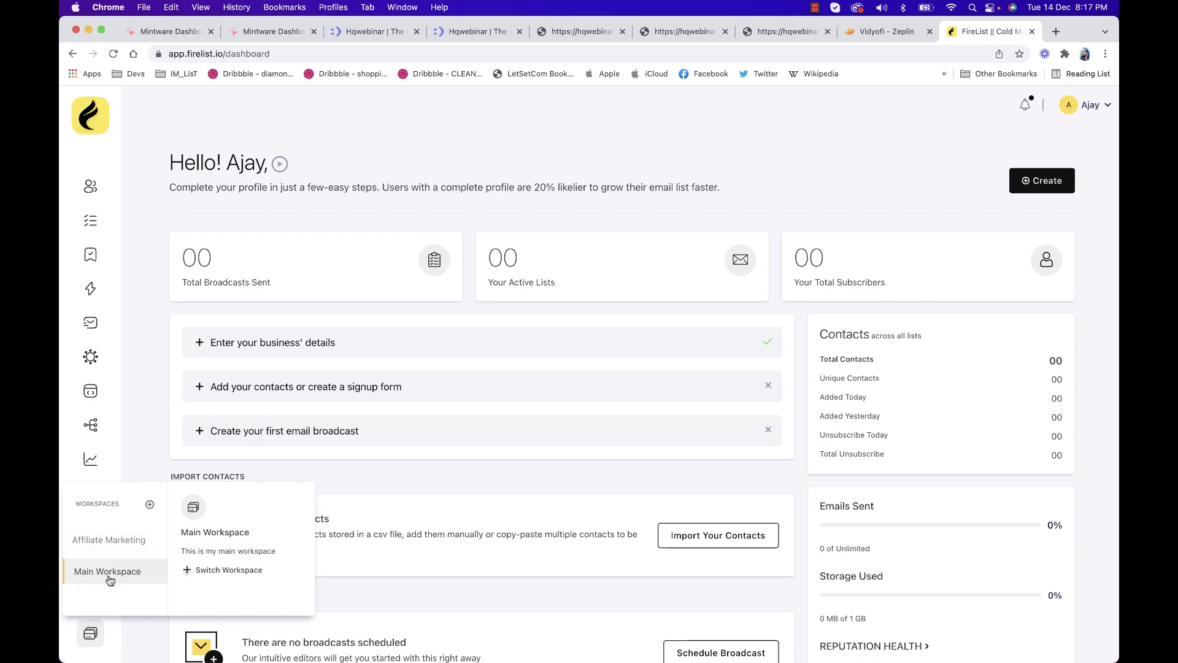
{"action": "left_click", "coordinate": [111, 540]}
{"action": "left_click", "coordinate": [110, 568]}
{"action": "left_click", "coordinate": [160, 409]}
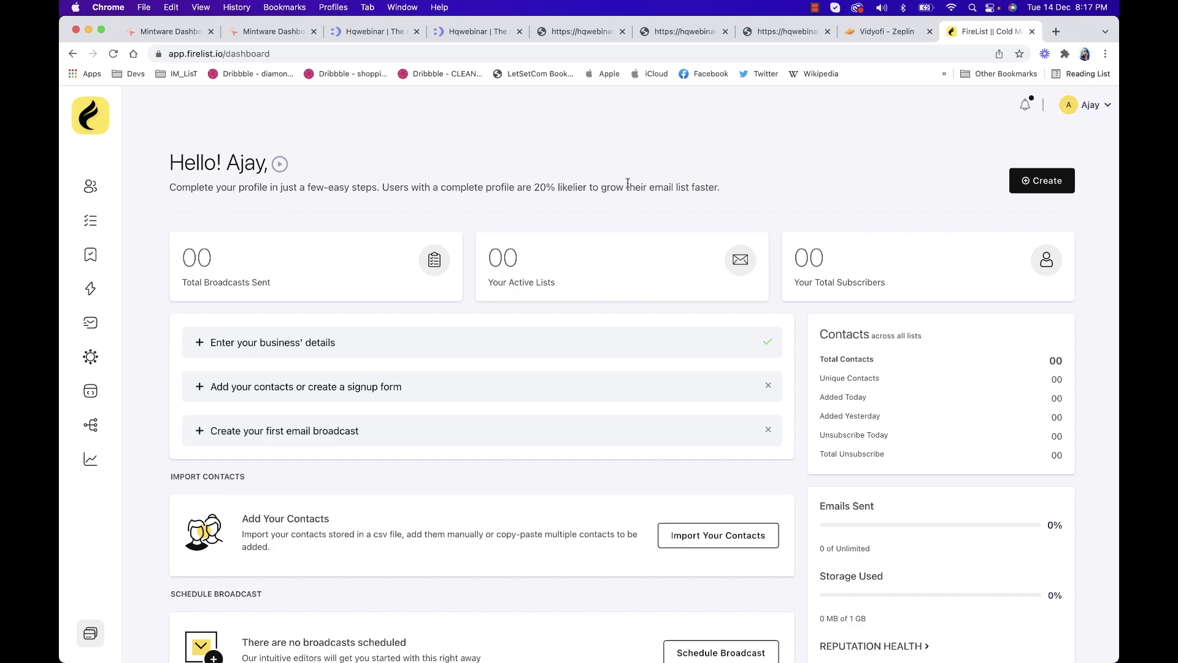
Check the notifications panel twice, then bring up the account menu
{"action": "left_click", "coordinate": [1025, 105]}
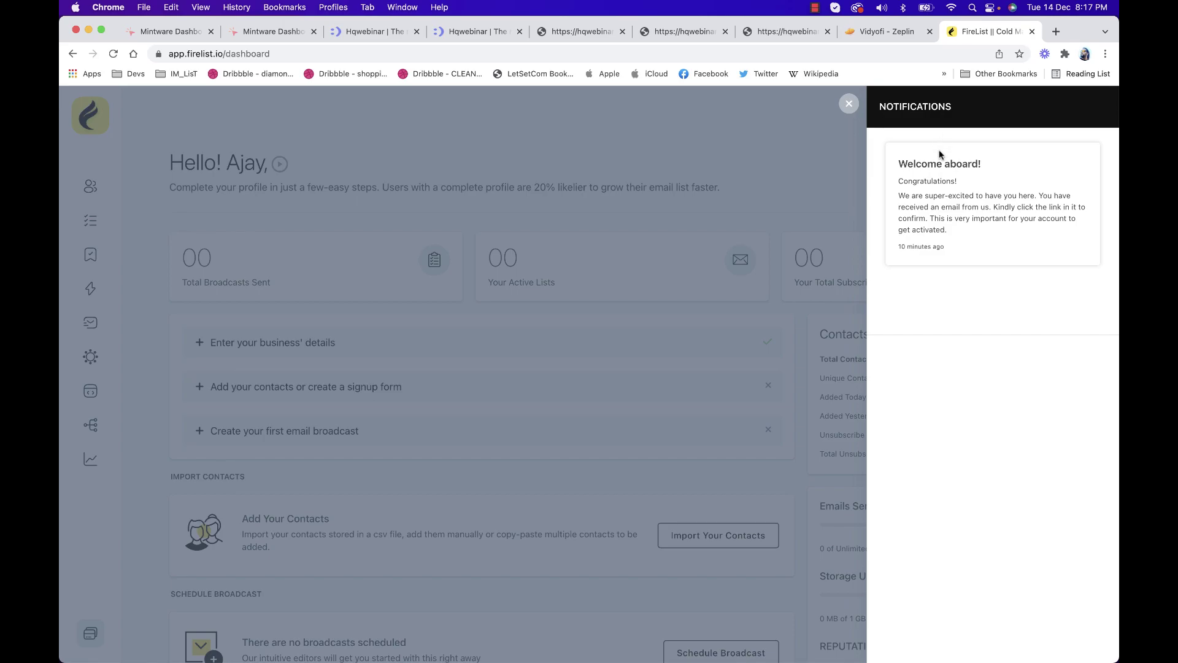
{"action": "left_click", "coordinate": [848, 103]}
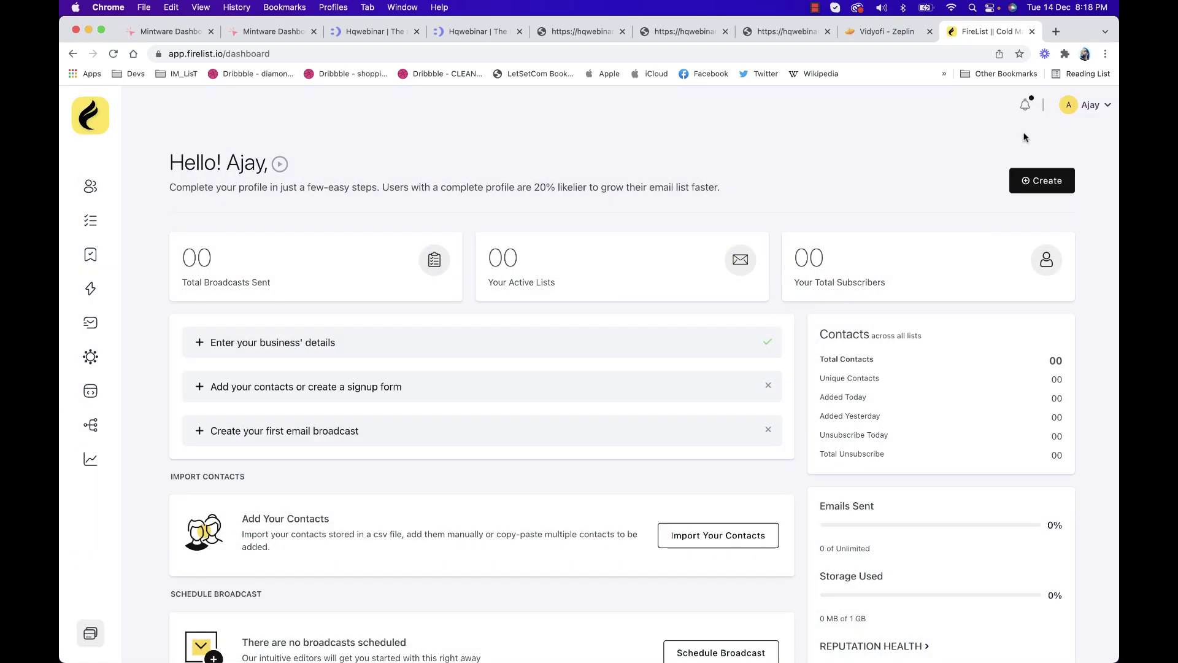
{"action": "left_click", "coordinate": [1032, 107]}
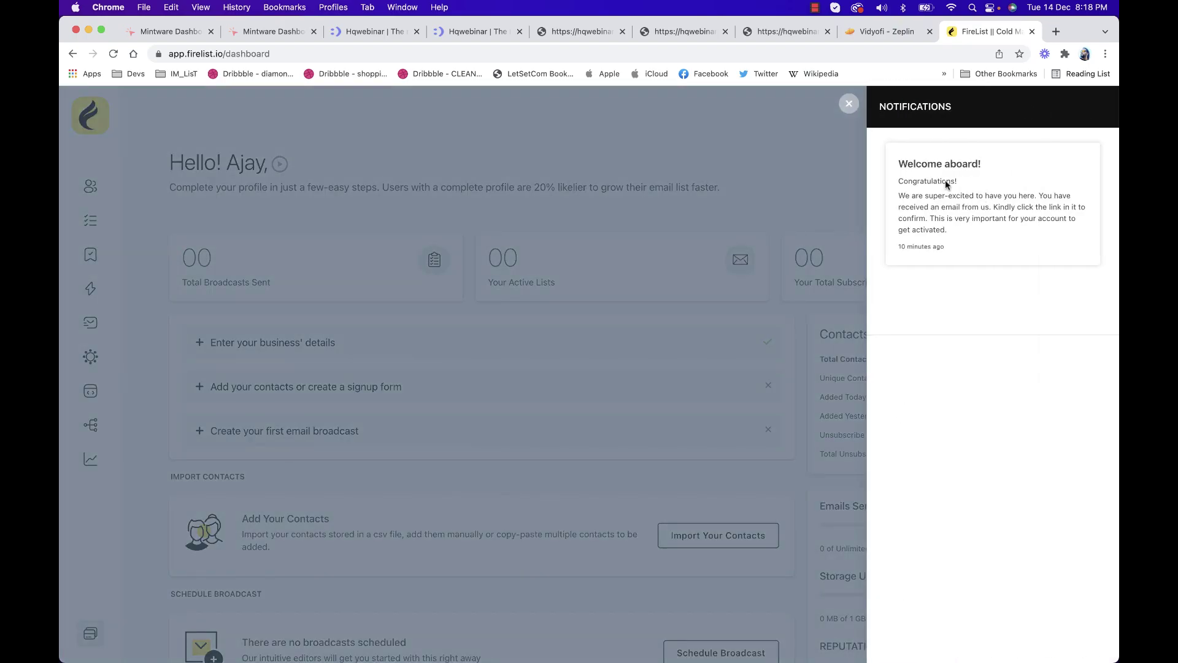
{"action": "left_click", "coordinate": [849, 106]}
{"action": "left_click", "coordinate": [1087, 114]}
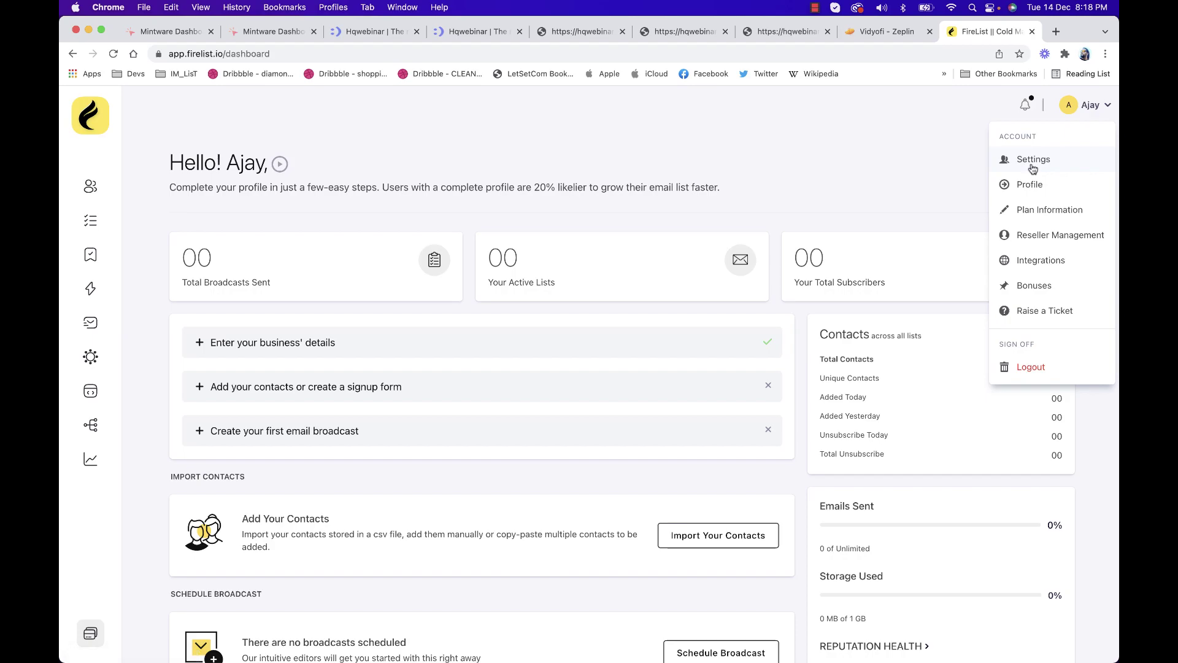
Go to Account Settings, scroll through the page, and switch to the Profile section
{"action": "left_click", "coordinate": [1032, 164]}
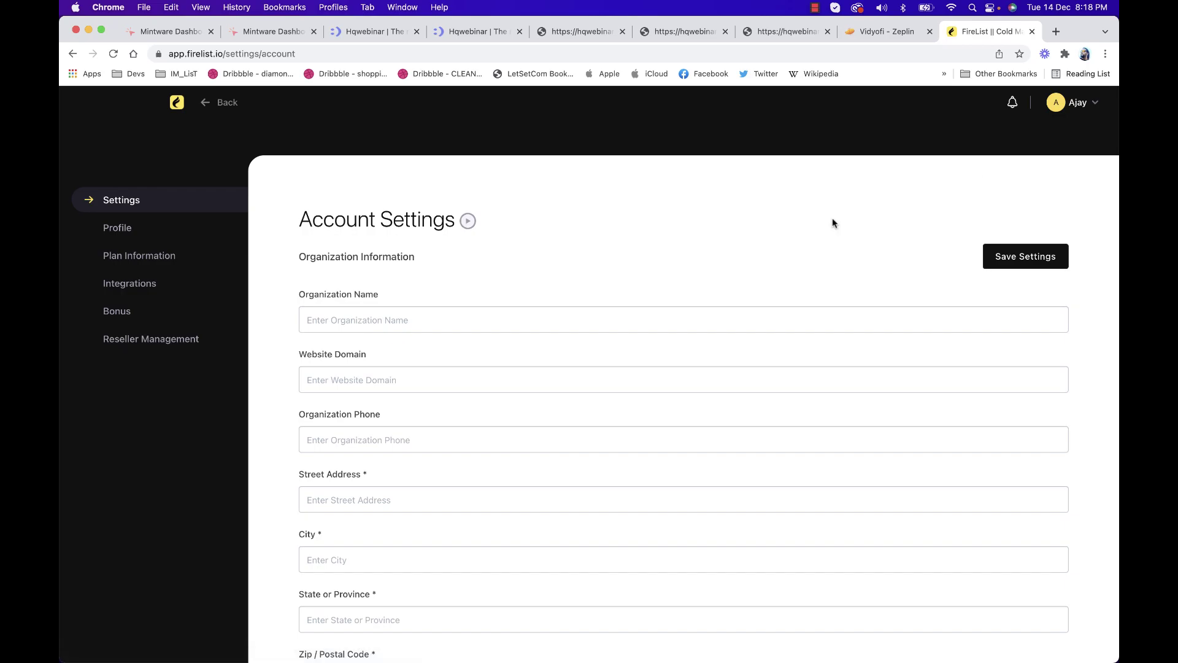
{"action": "scroll", "coordinate": [368, 322], "scroll_direction": "down", "scroll_amount": 2}
{"action": "scroll", "coordinate": [366, 324], "scroll_direction": "down", "scroll_amount": 2}
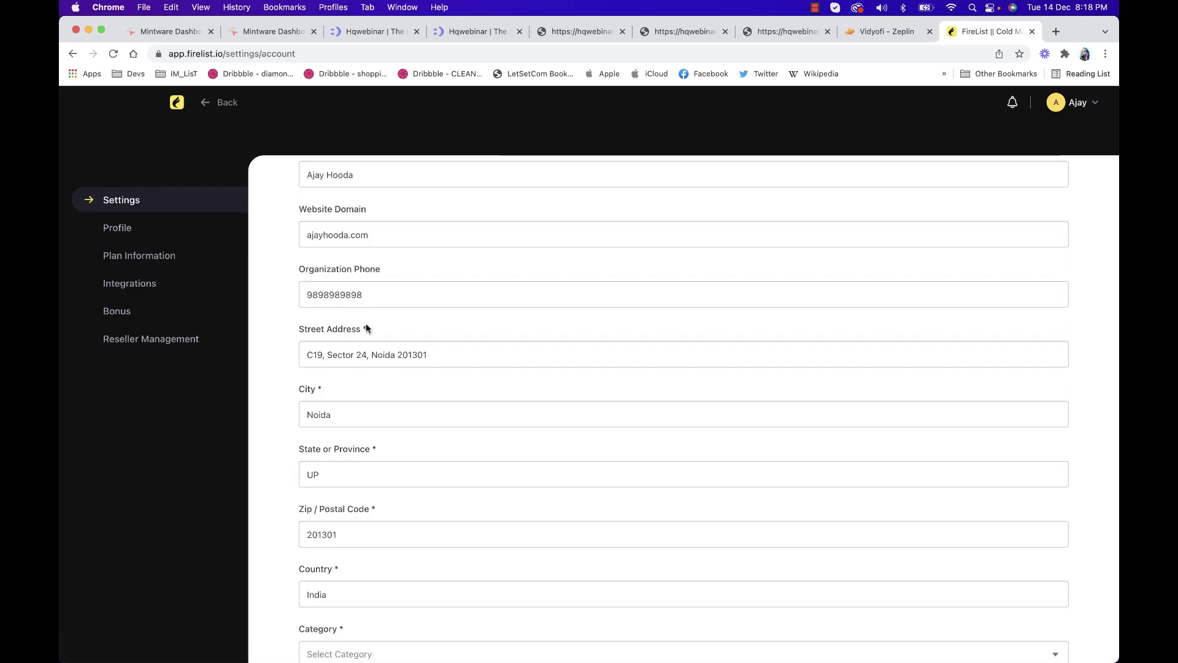
{"action": "scroll", "coordinate": [366, 327], "scroll_direction": "down", "scroll_amount": 5}
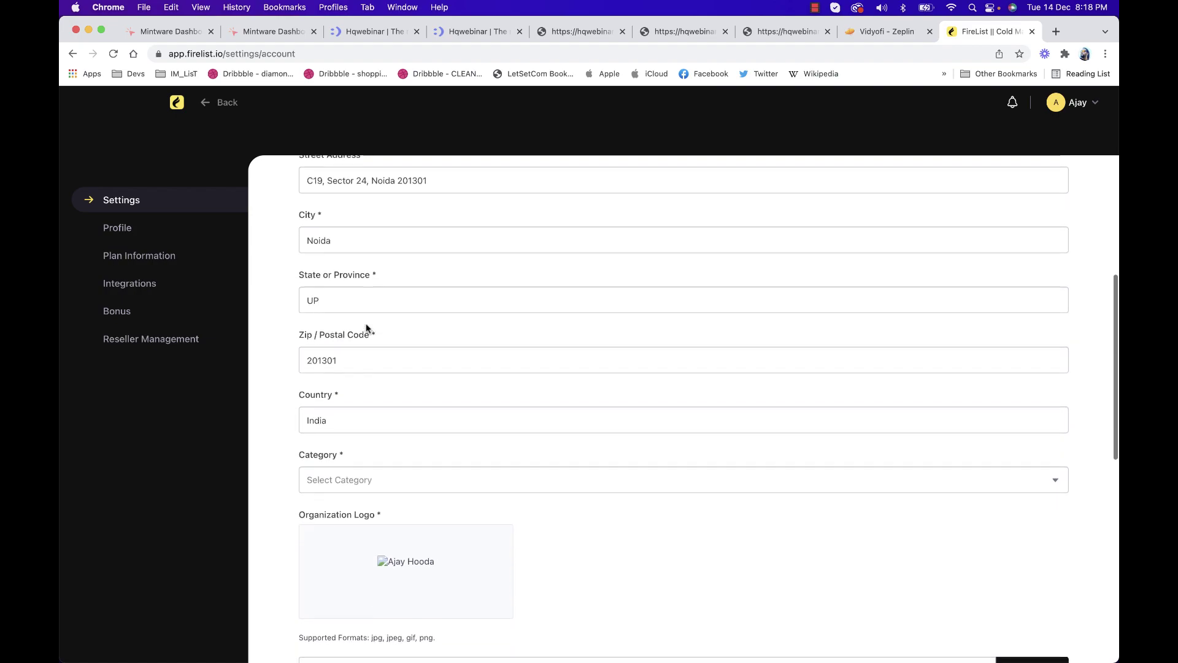
{"action": "scroll", "coordinate": [367, 327], "scroll_direction": "down", "scroll_amount": 7}
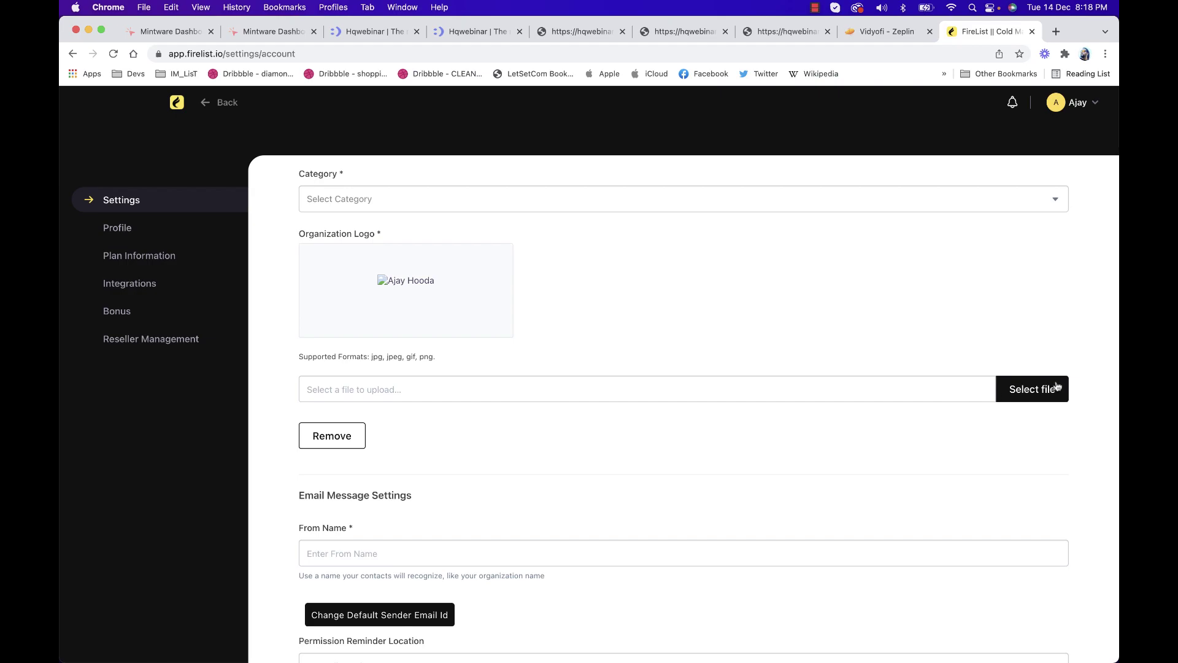
{"action": "scroll", "coordinate": [497, 433], "scroll_direction": "down", "scroll_amount": 4}
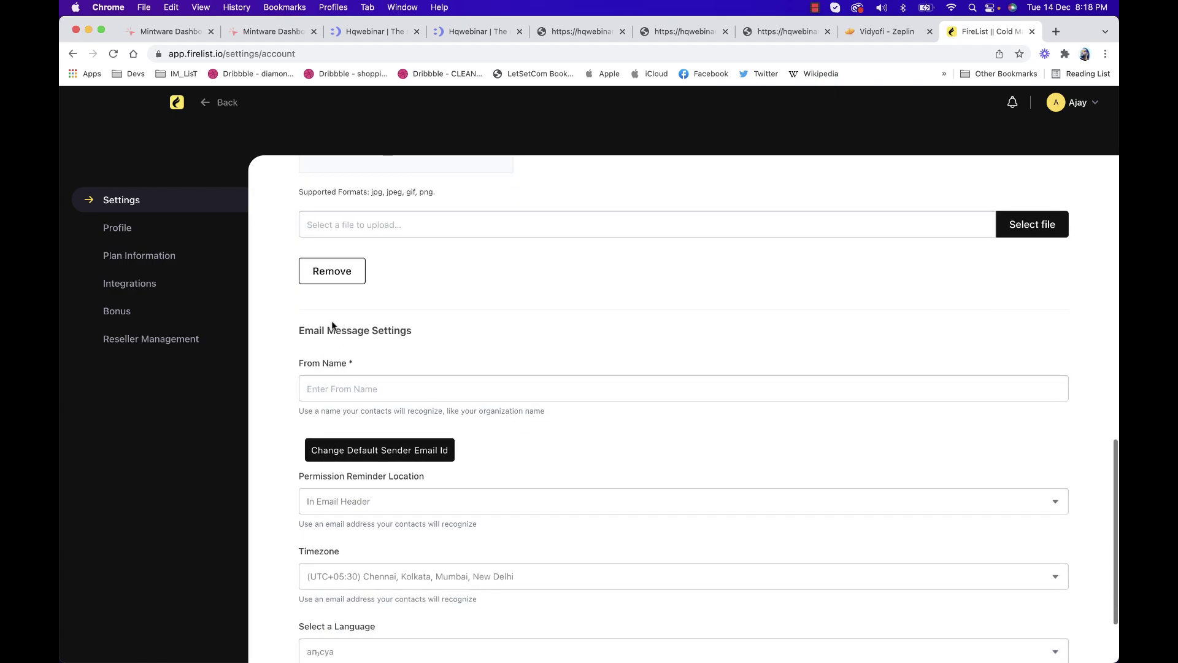
{"action": "scroll", "coordinate": [362, 370], "scroll_direction": "down", "scroll_amount": 3}
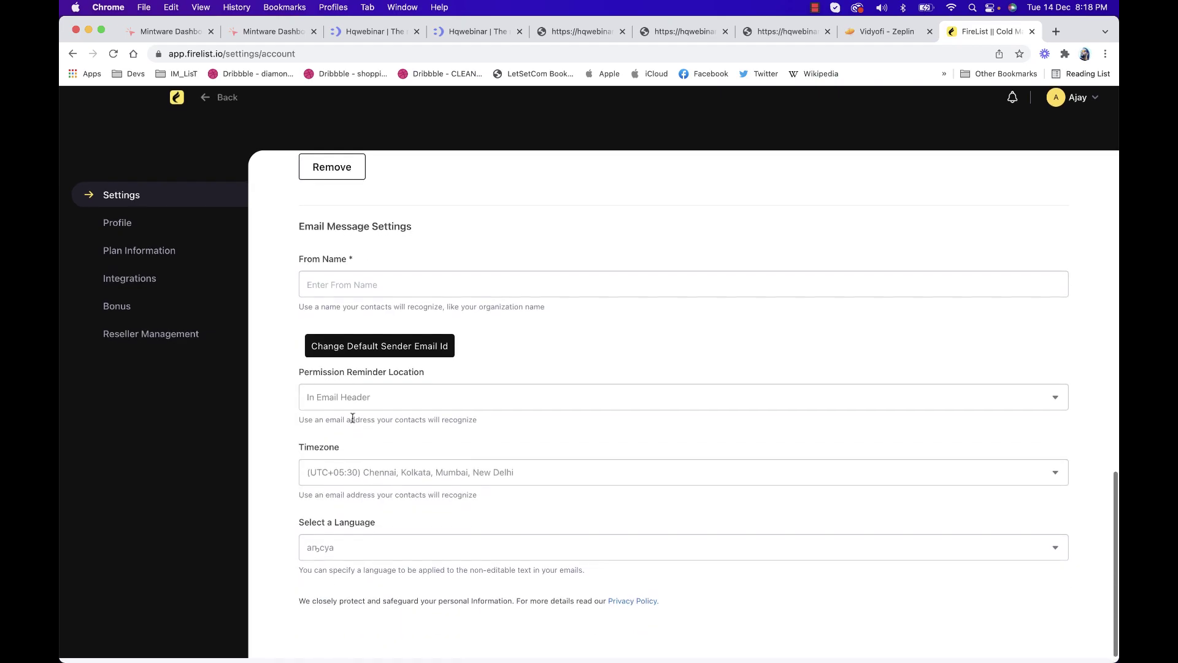
{"action": "scroll", "coordinate": [482, 361], "scroll_direction": "up", "scroll_amount": 15}
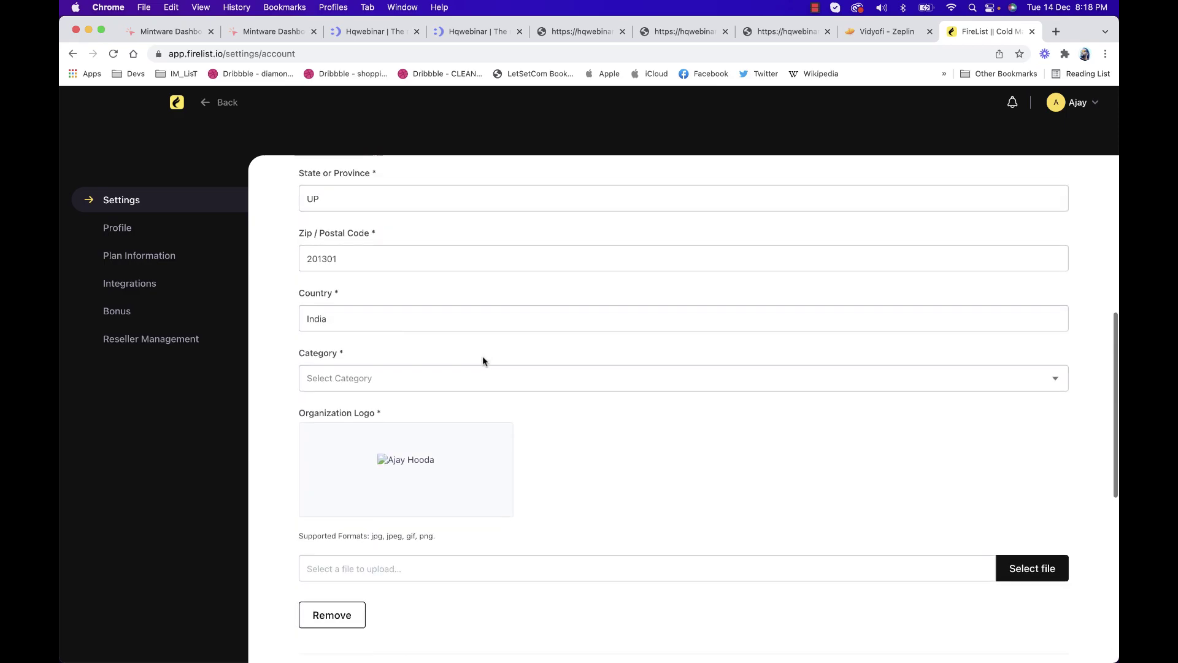
{"action": "left_click", "coordinate": [125, 234]}
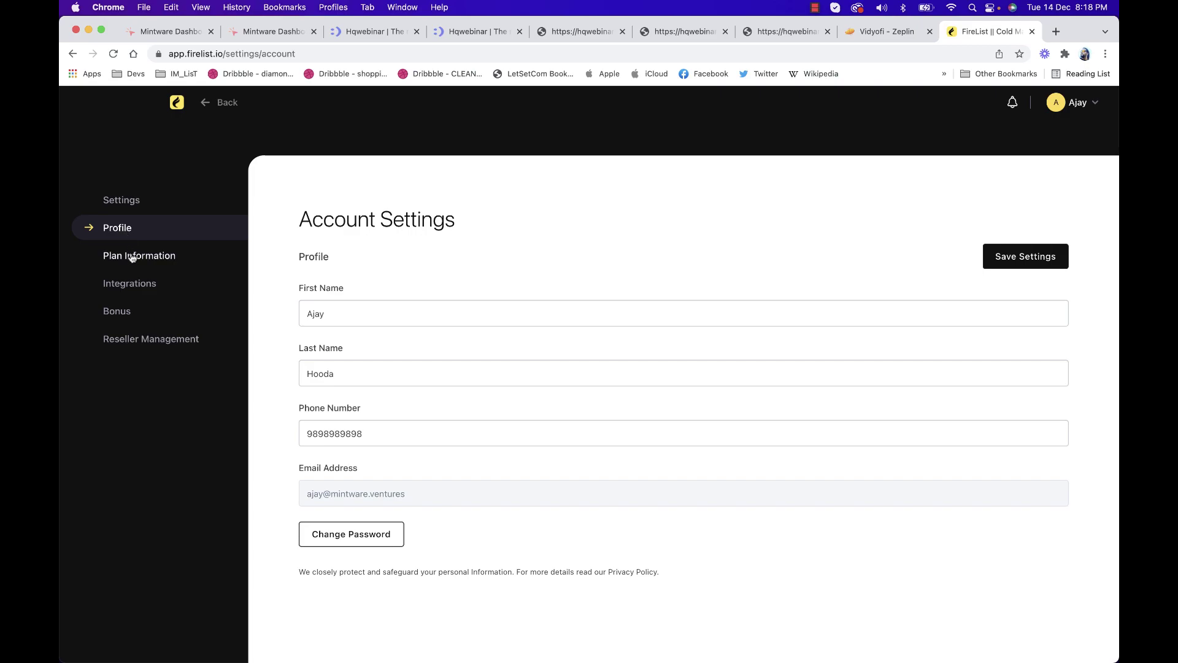
Browse the Plan Information and Integrations settings, including the Zapier tab, back to SMTP Services
{"action": "left_click", "coordinate": [131, 256]}
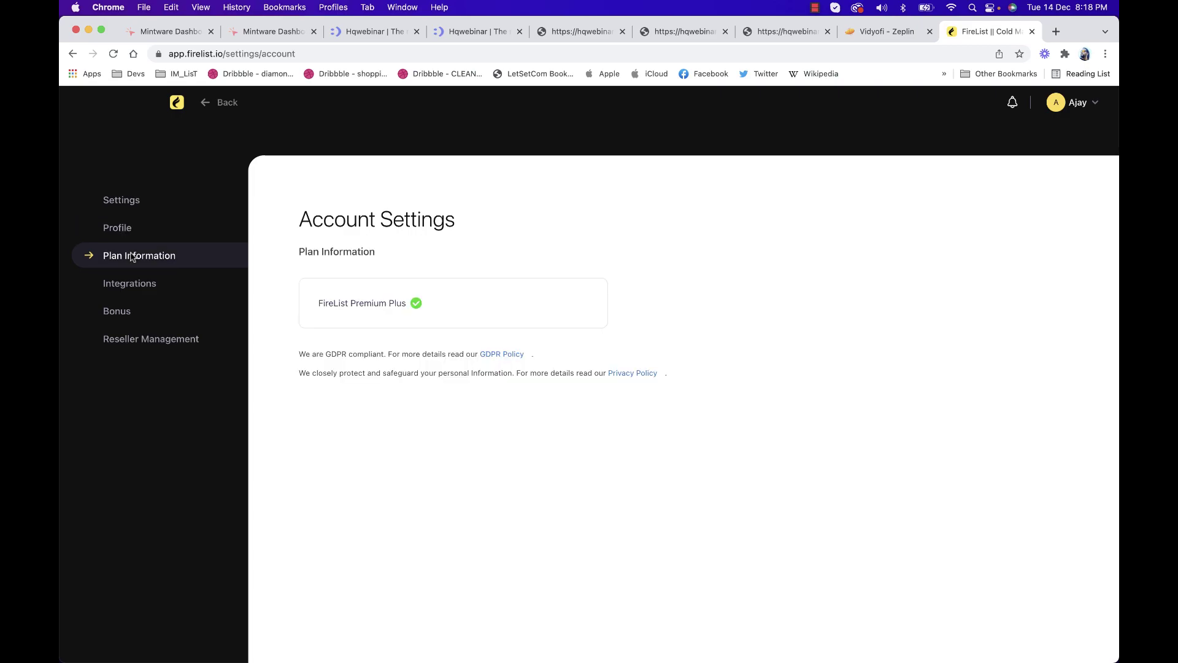
{"action": "left_click", "coordinate": [149, 283]}
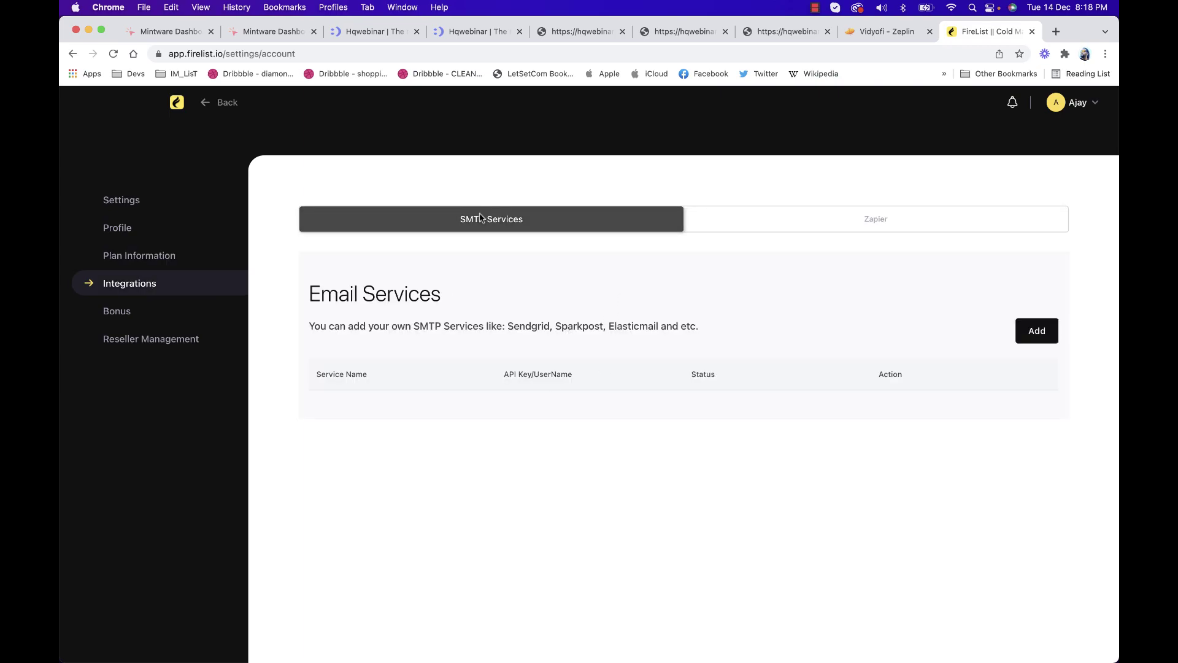
{"action": "left_click", "coordinate": [798, 222]}
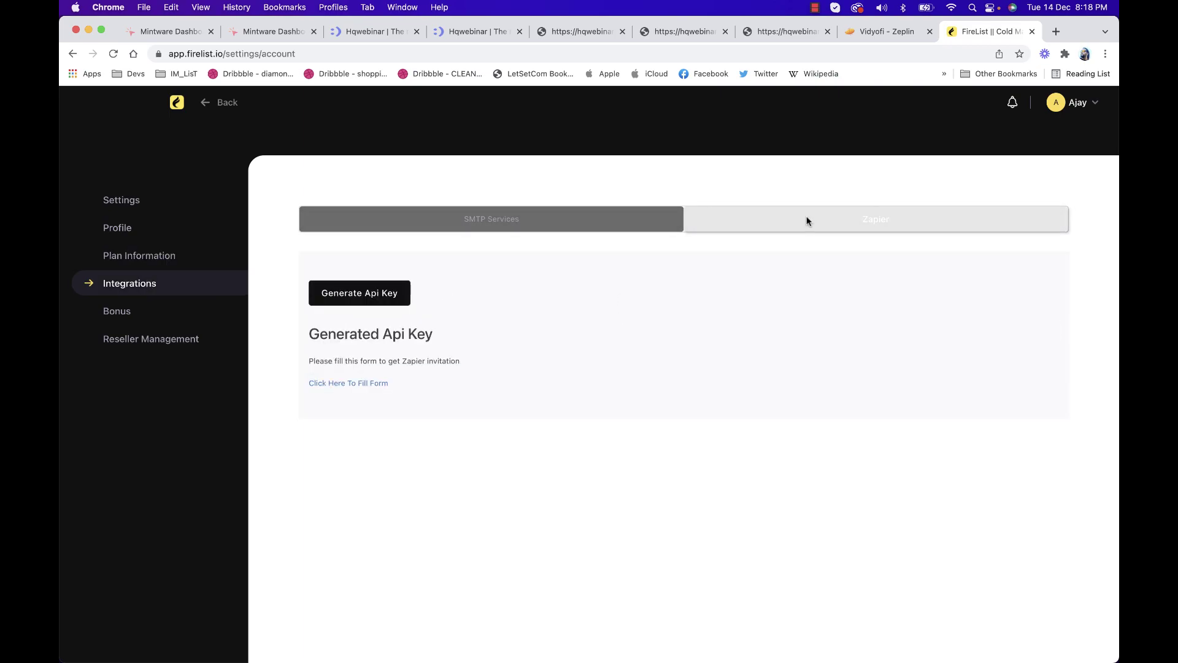
{"action": "left_click", "coordinate": [593, 222]}
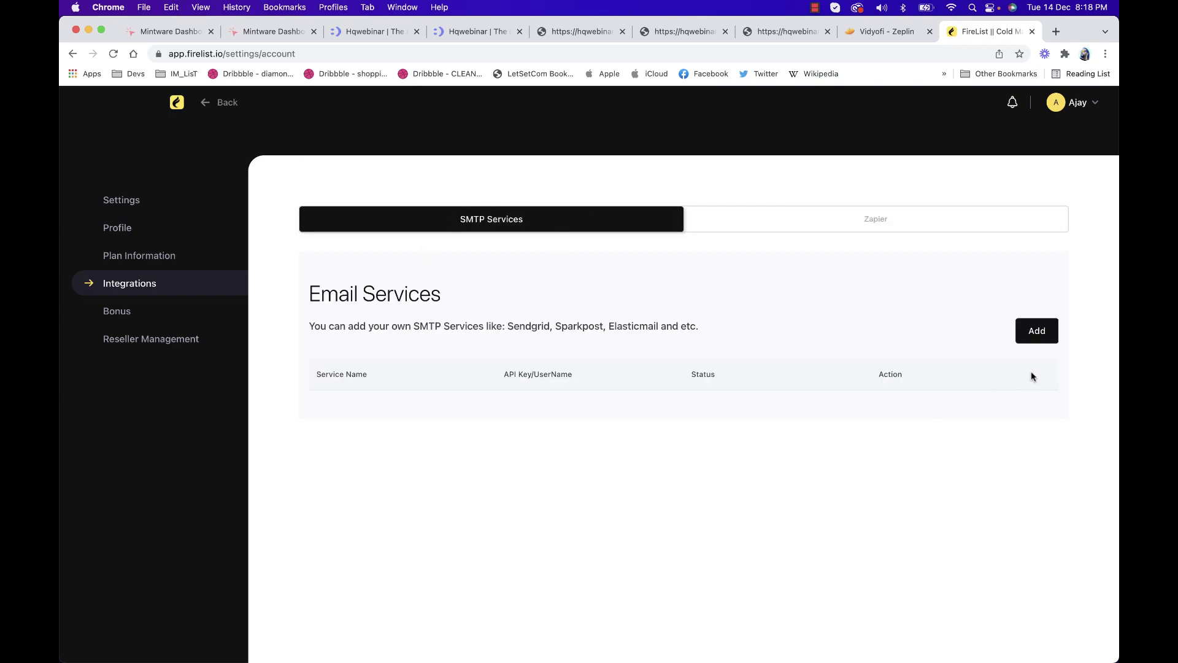
Add a new email service set to Custom SMTP, then start a new browser tab
{"action": "left_click", "coordinate": [1035, 330]}
{"action": "left_click", "coordinate": [848, 179]}
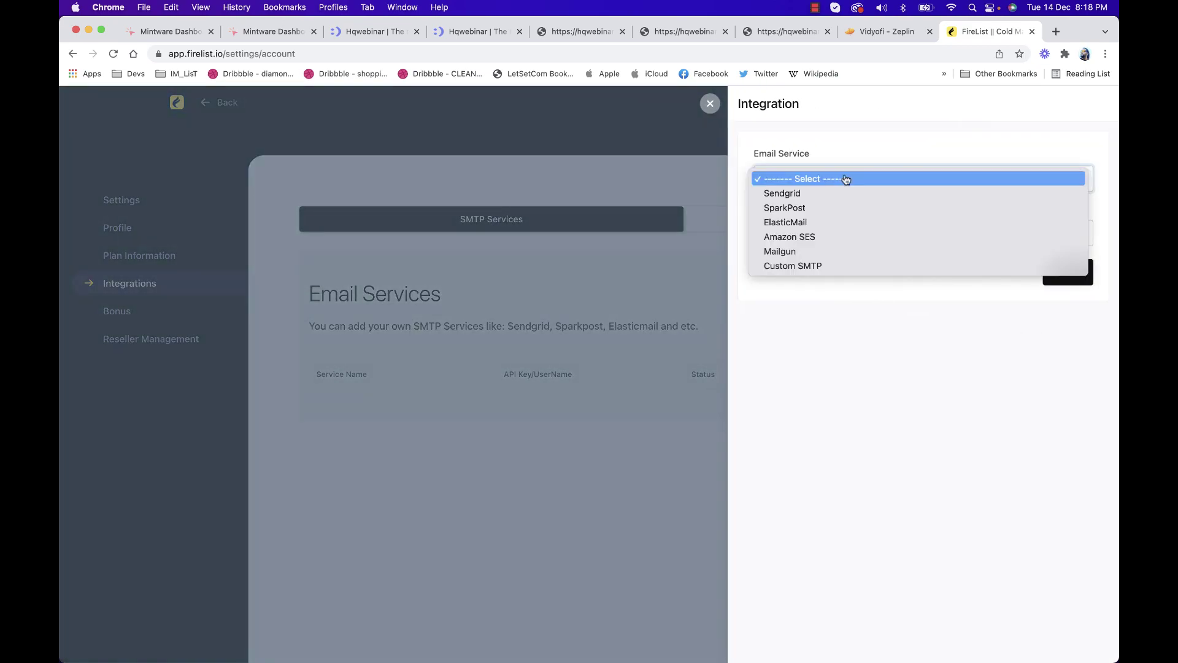
{"action": "left_click", "coordinate": [850, 267]}
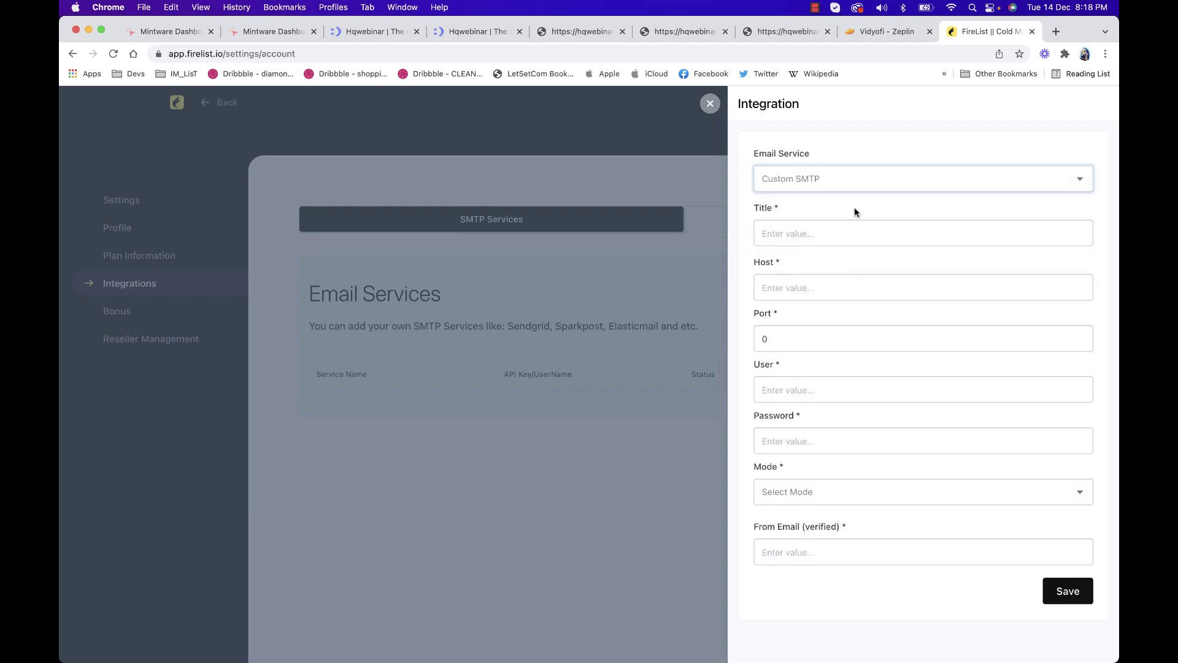
{"action": "left_click", "coordinate": [1055, 32]}
Load myaccount.google.com in the new browser tab
{"action": "type", "text": "gmail.com"}
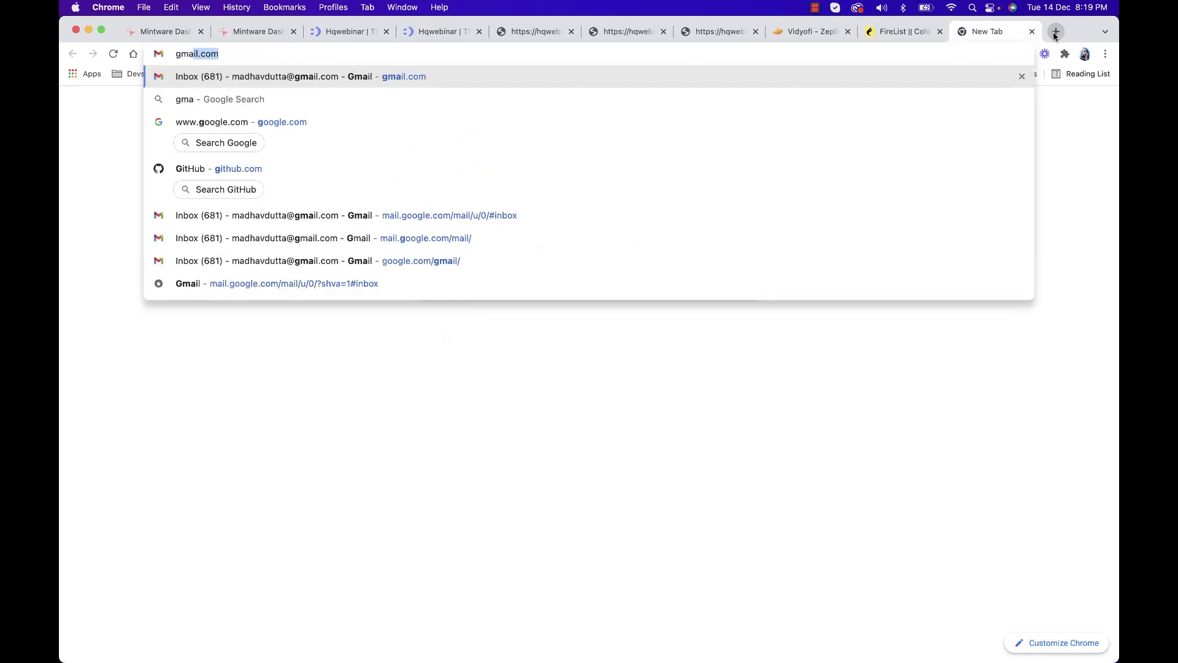
{"action": "key", "text": "super+a"}
{"action": "key", "text": "BackSpace"}
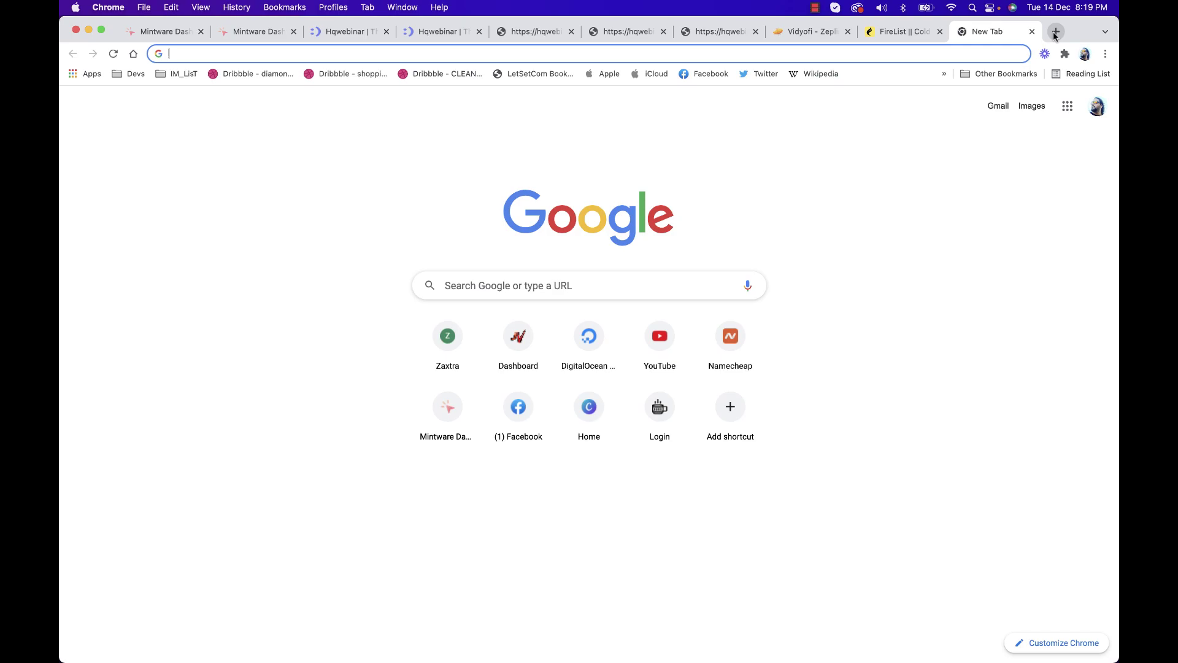
{"action": "type", "text": "myaccount."}
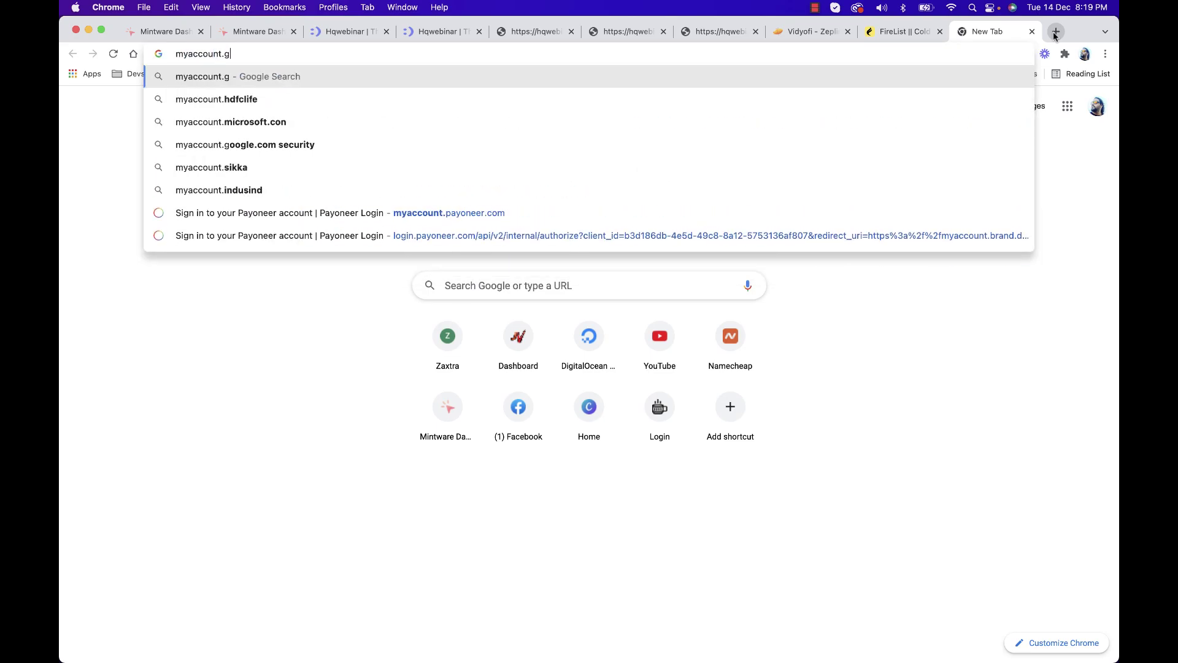
{"action": "type", "text": "google.com"}
{"action": "key", "text": "Return"}
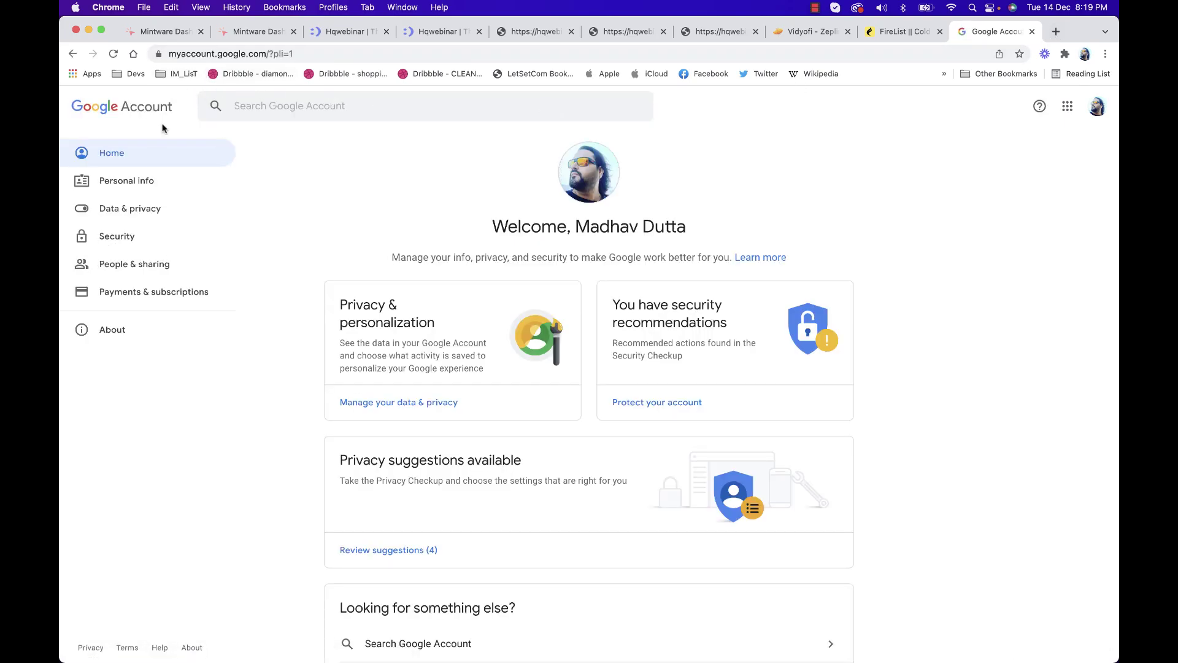
Reach Security > App passwords and re-verify with the saved account password
{"action": "left_click", "coordinate": [125, 243]}
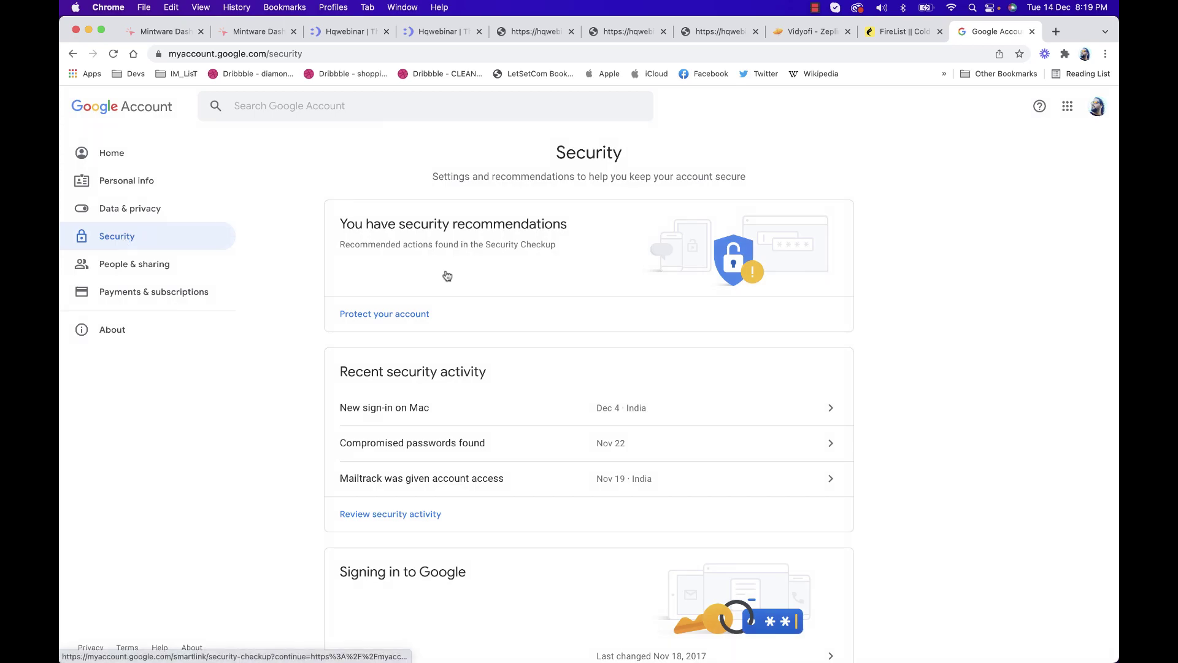
{"action": "scroll", "coordinate": [442, 274], "scroll_direction": "down", "scroll_amount": 7}
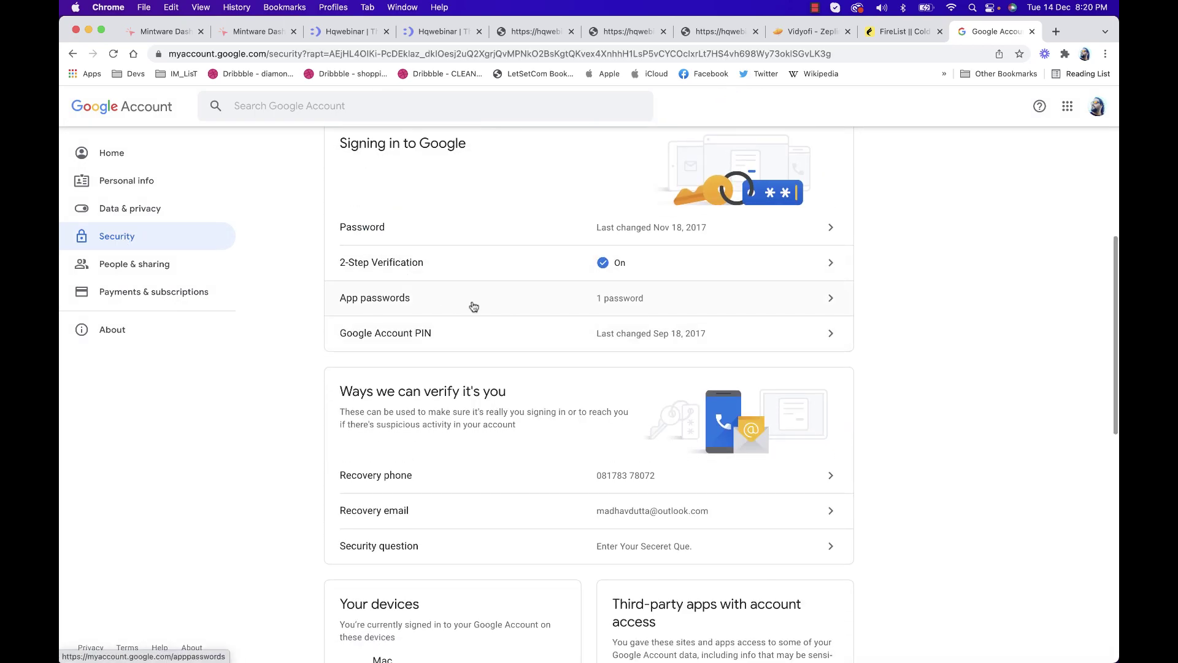
{"action": "left_click", "coordinate": [486, 306]}
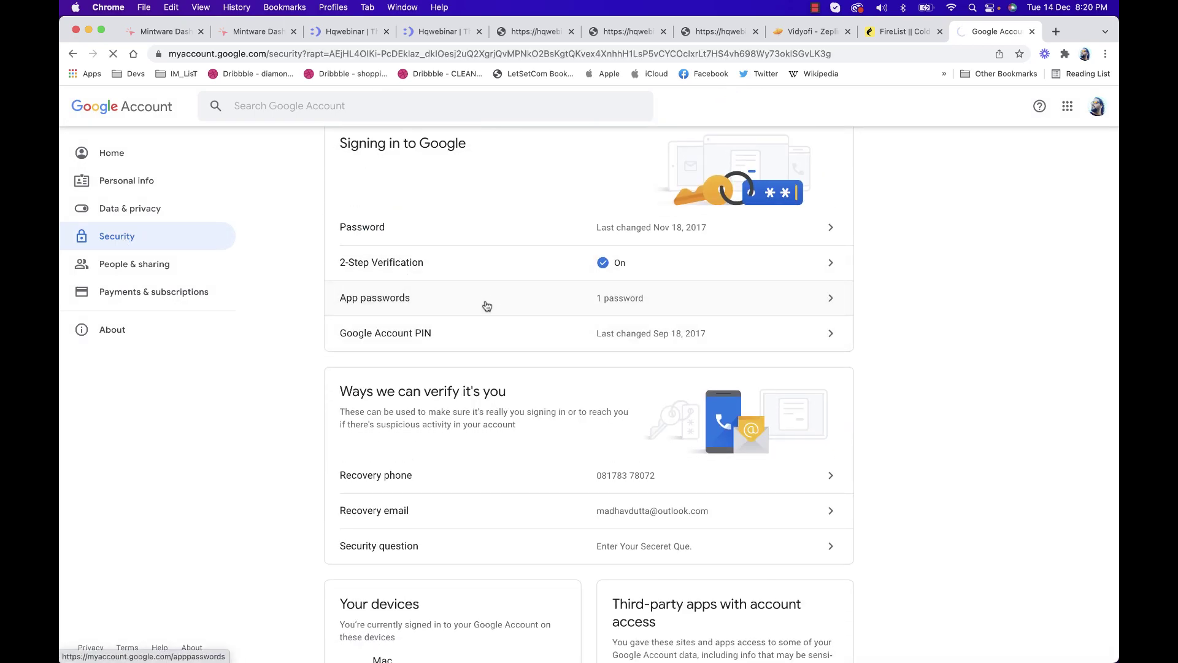
{"action": "left_click", "coordinate": [556, 378]}
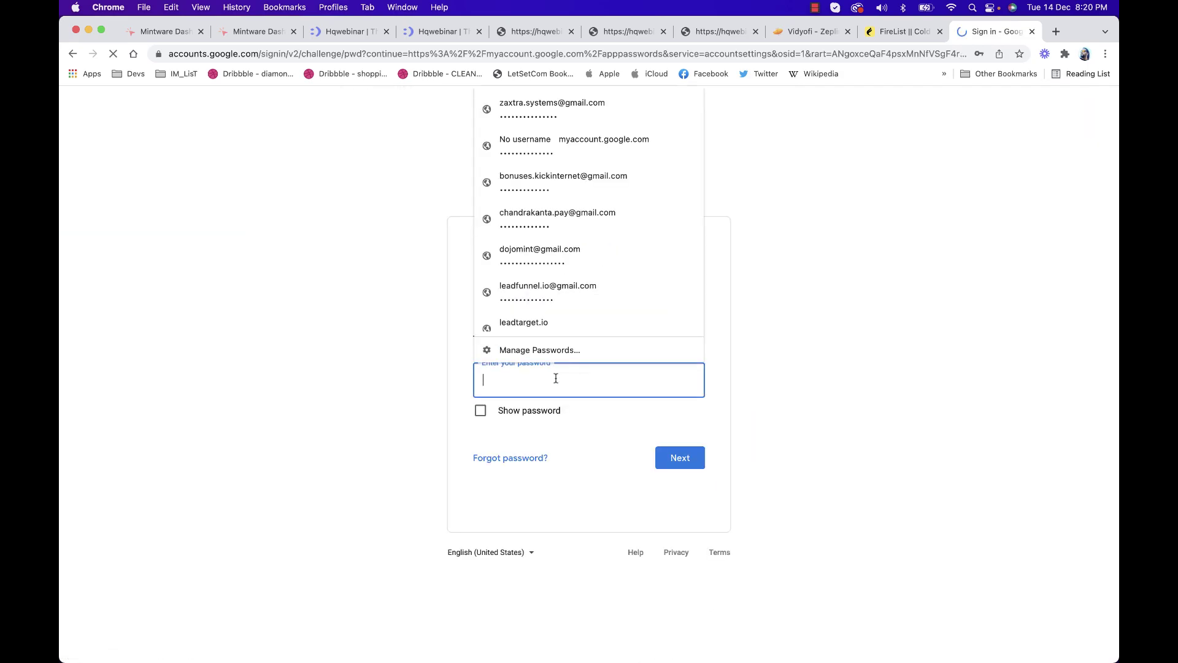
{"action": "scroll", "coordinate": [569, 287], "scroll_direction": "down", "scroll_amount": 3}
{"action": "left_click", "coordinate": [573, 220]}
{"action": "left_click", "coordinate": [680, 458]}
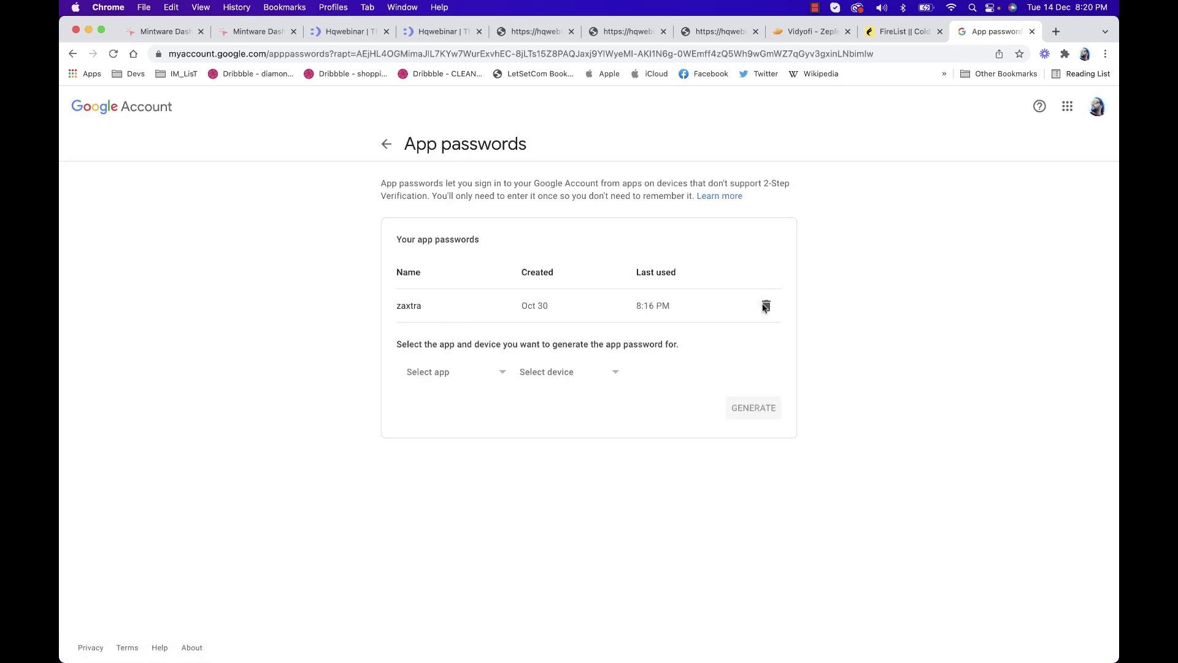
Revoke the zaxtra app password, generate a new 'firelist' one, and select it for FireList
{"action": "left_click", "coordinate": [765, 306]}
{"action": "left_click", "coordinate": [466, 307]}
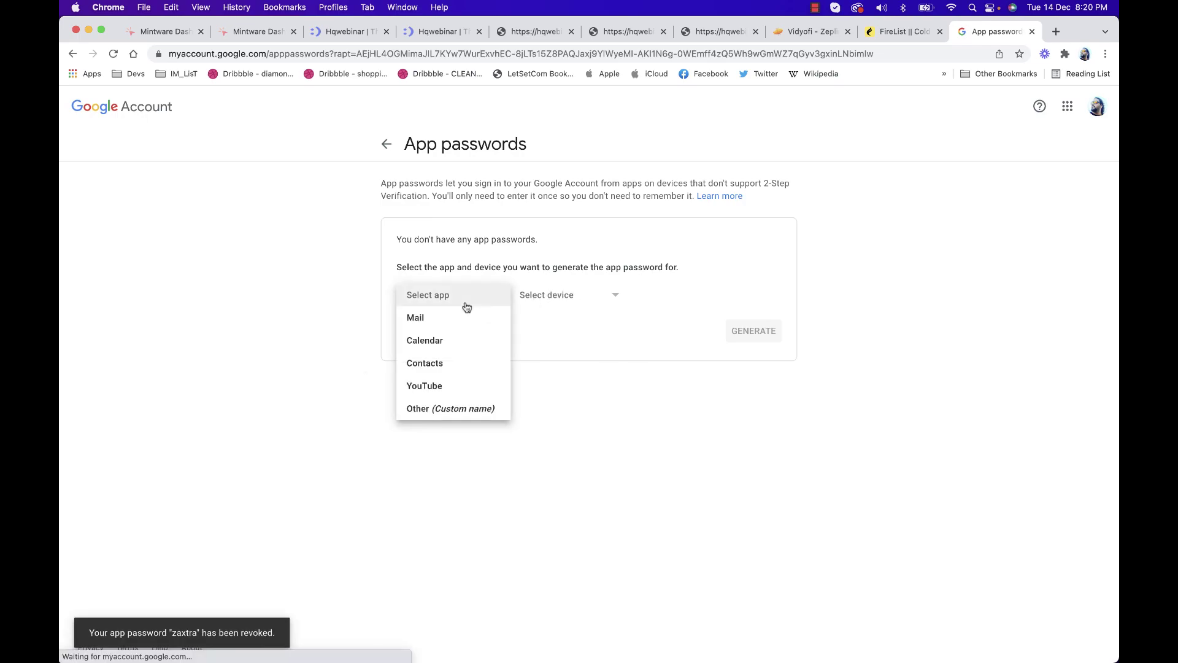
{"action": "left_click", "coordinate": [458, 407]}
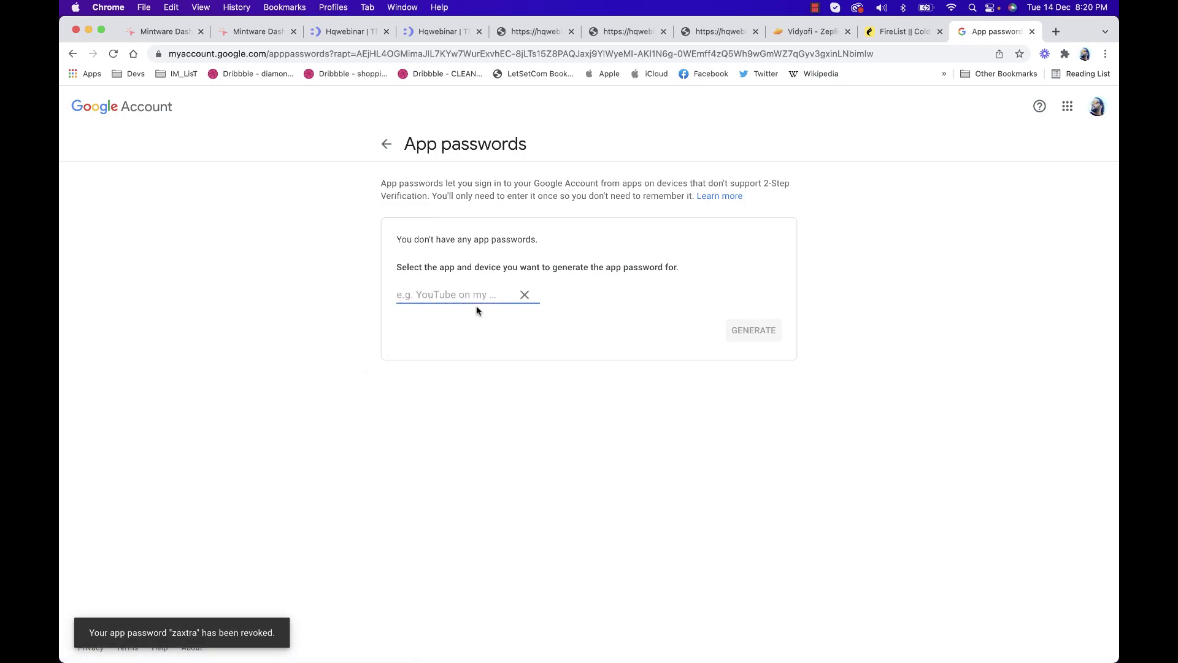
{"action": "type", "text": "firelist"}
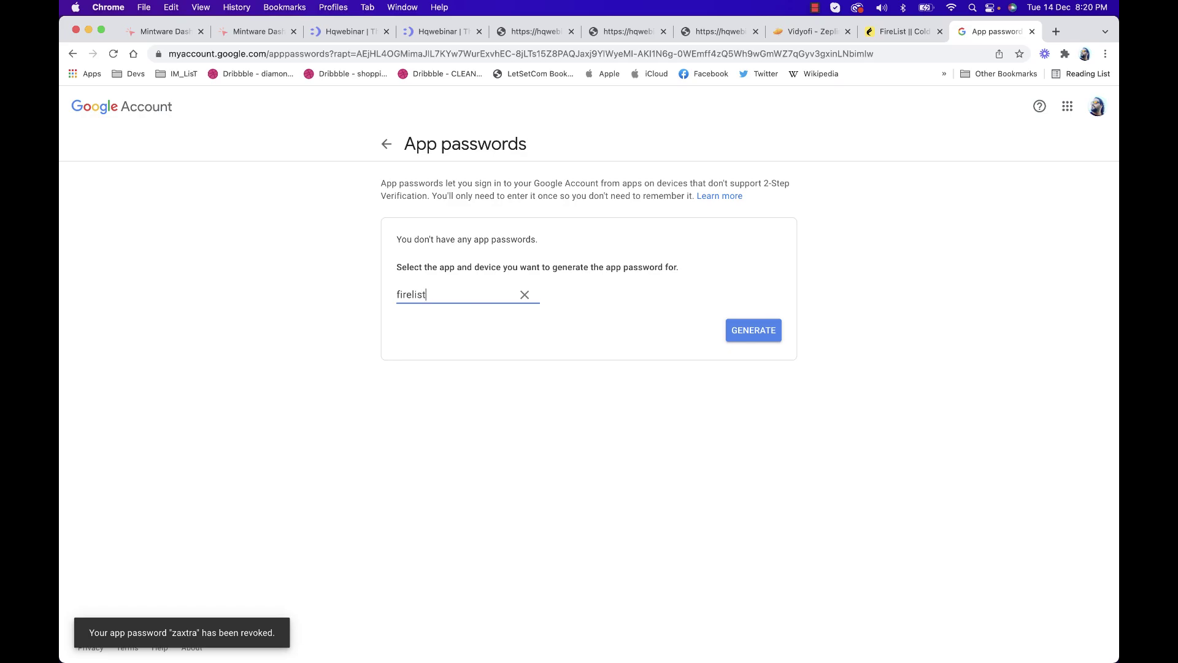
{"action": "left_click", "coordinate": [742, 321]}
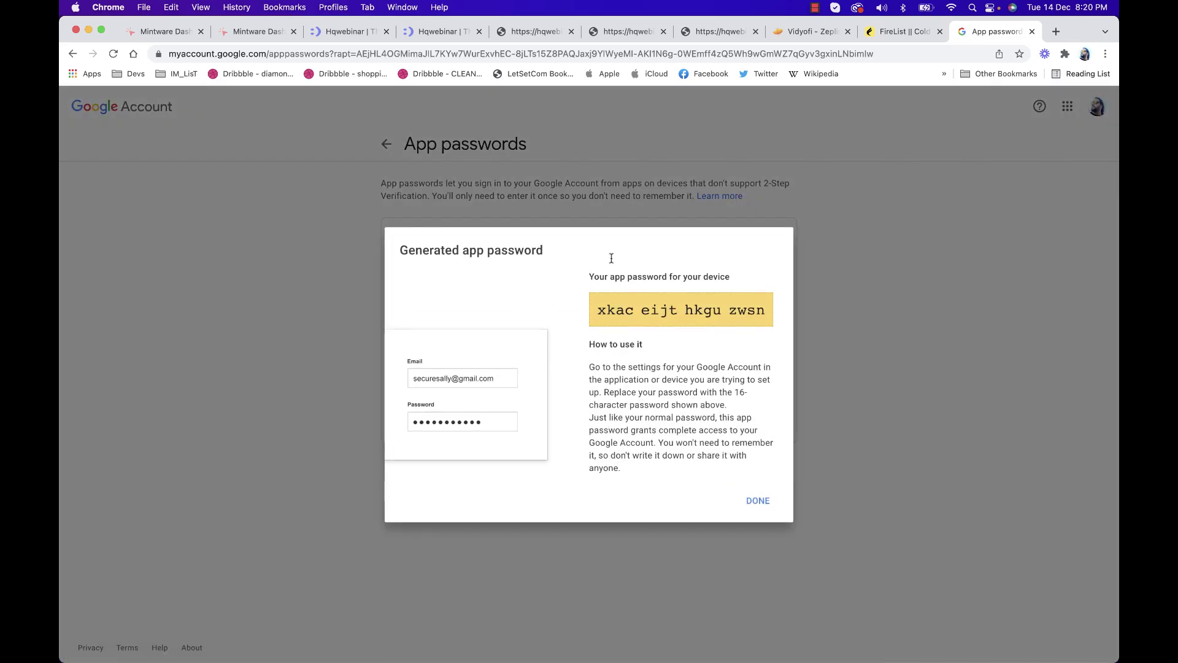
{"action": "triple_click", "coordinate": [618, 311]}
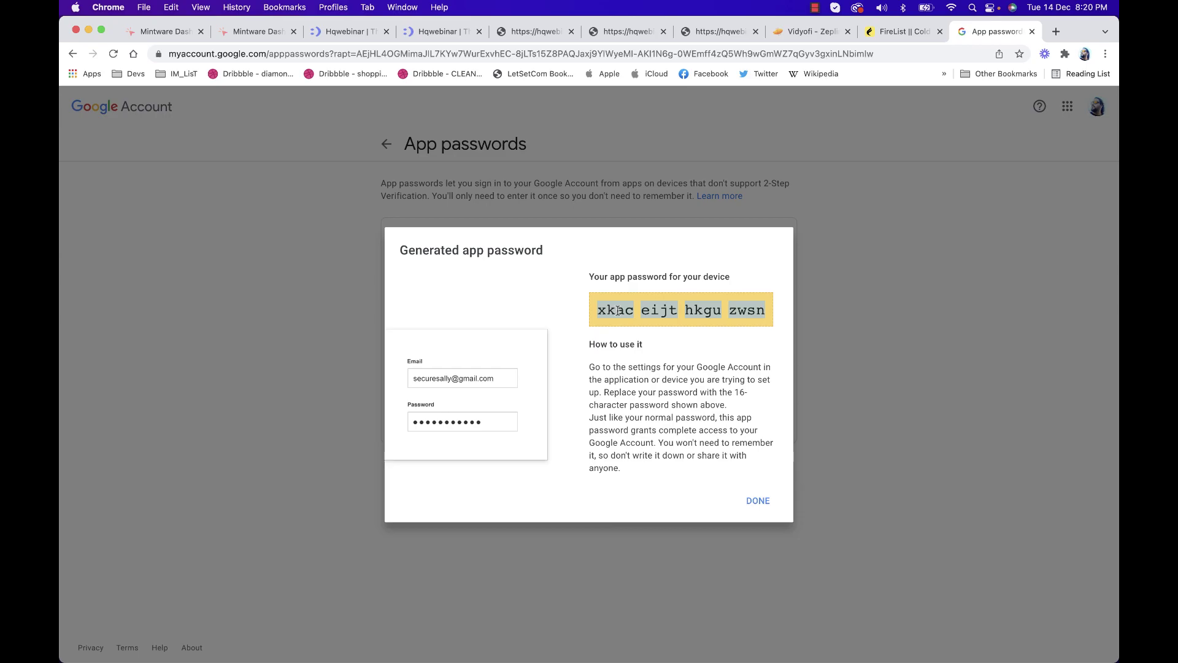
{"action": "left_click", "coordinate": [897, 32]}
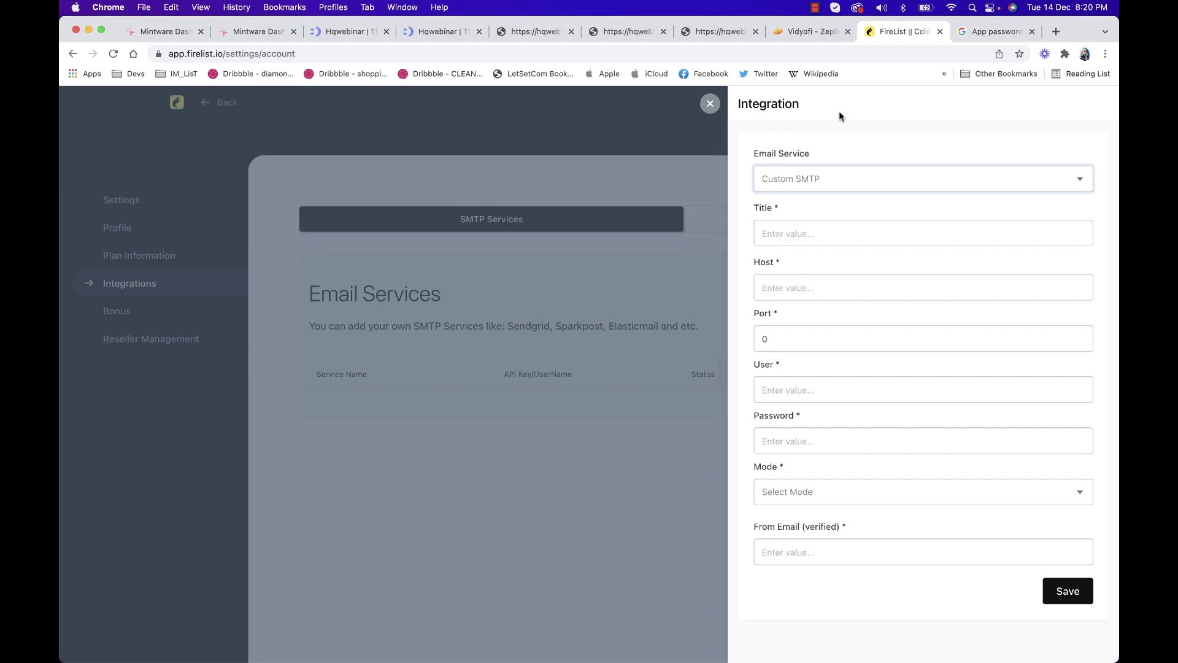
Enter 'Gmail SMTP' as the Custom SMTP integration title
{"action": "left_click", "coordinate": [807, 240]}
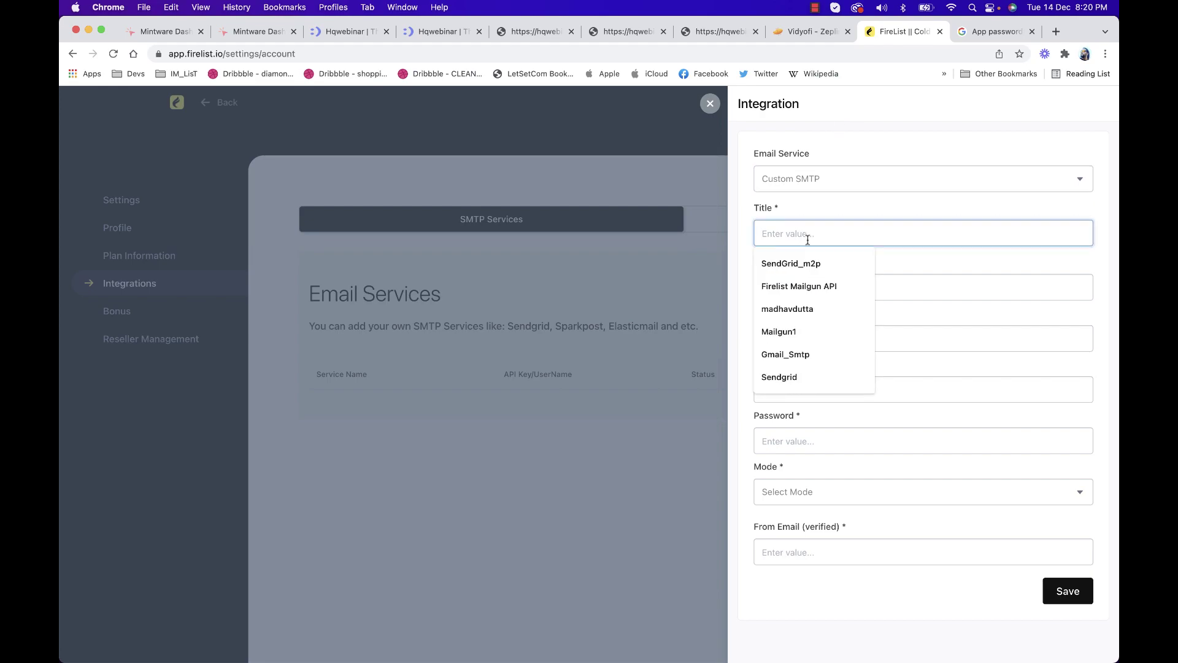
{"action": "type", "text": "Gmail SMTP"}
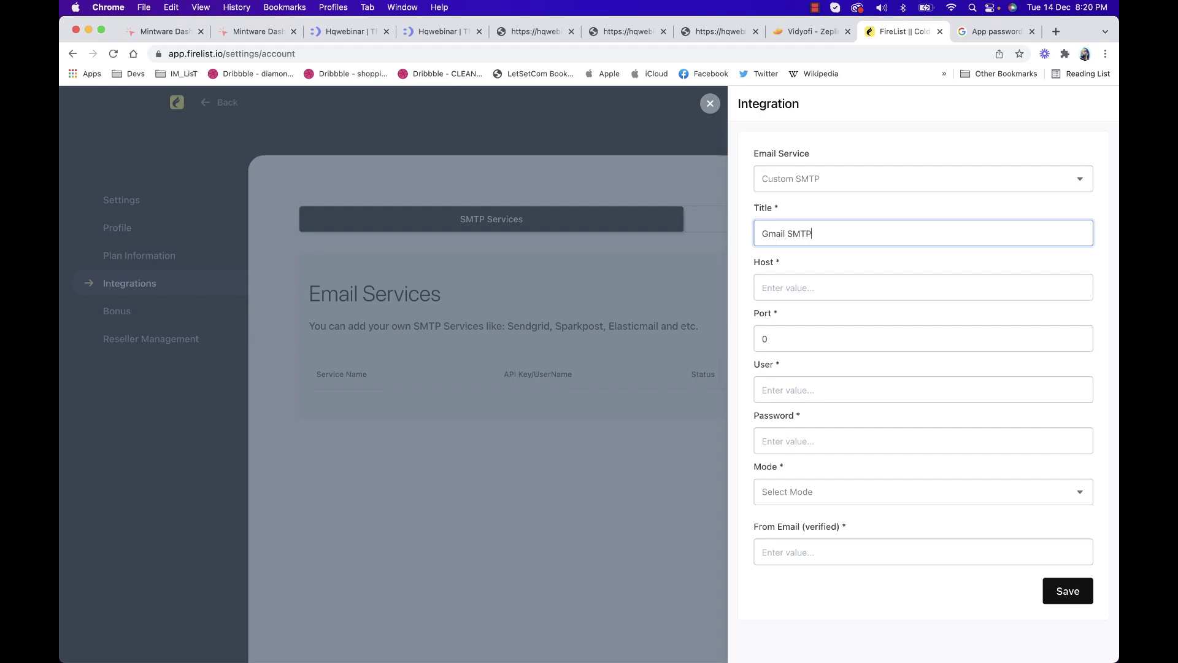
Enter smtp.gmail.com as the SMTP host and open a new browser tab
{"action": "left_click", "coordinate": [815, 290]}
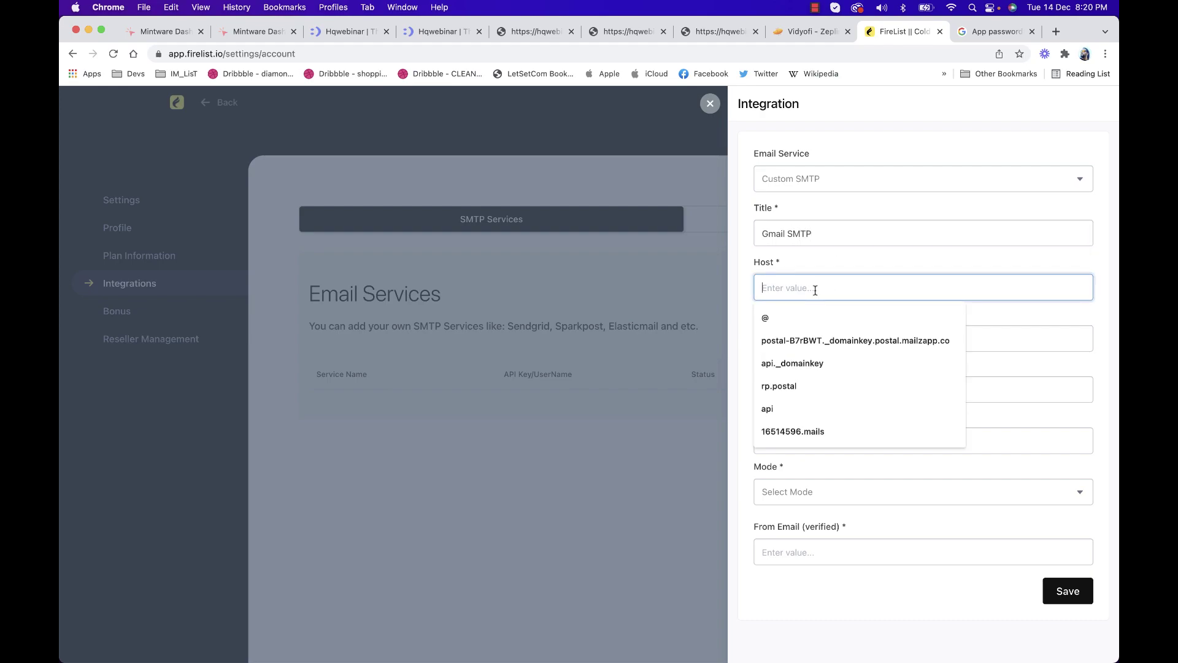
{"action": "type", "text": "smto"}
{"action": "key", "text": "BackSpace"}
{"action": "type", "text": "po"}
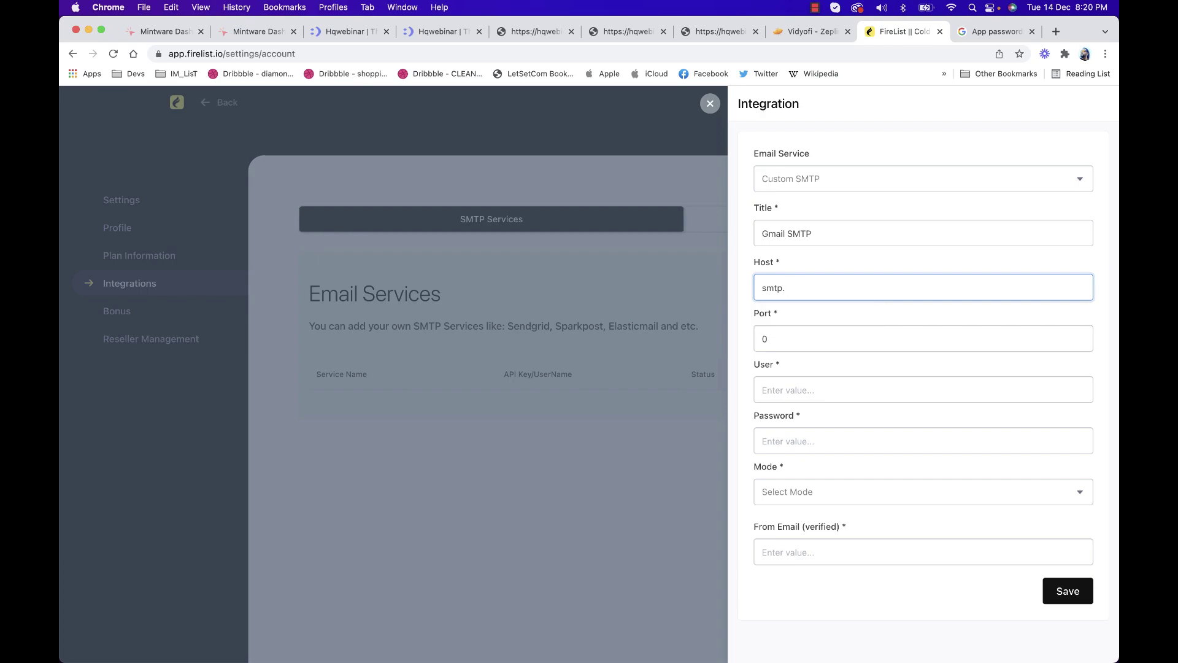
{"action": "type", "text": "gmail.cxom"}
{"action": "left_click", "coordinate": [1052, 34]}
Search Google for 'smtp detials for gmail' and pick out server smtp.gmail.com and port 587
{"action": "type", "text": "sm"}
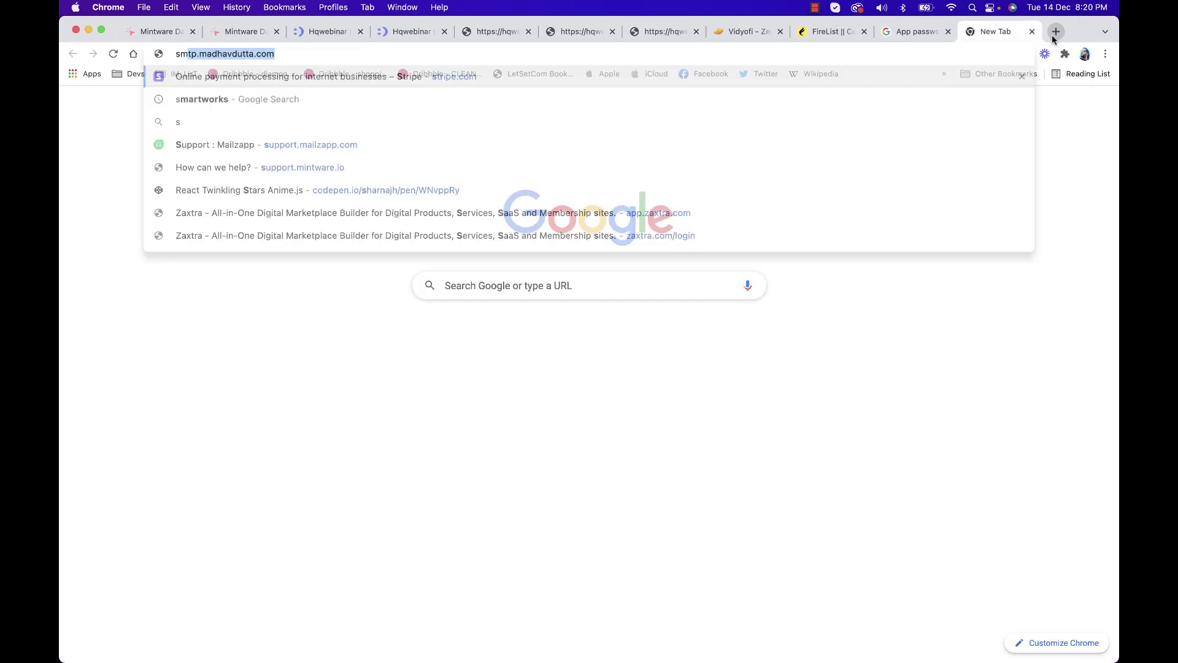
{"action": "type", "text": "tp det"}
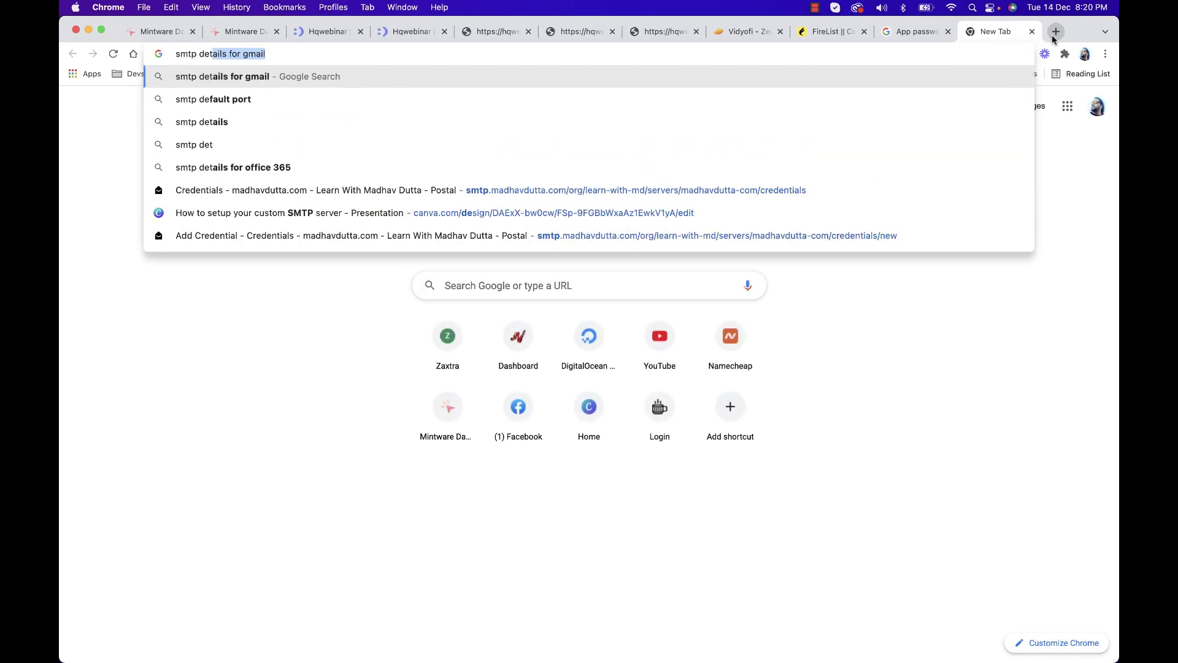
{"action": "type", "text": "ials for gmail"}
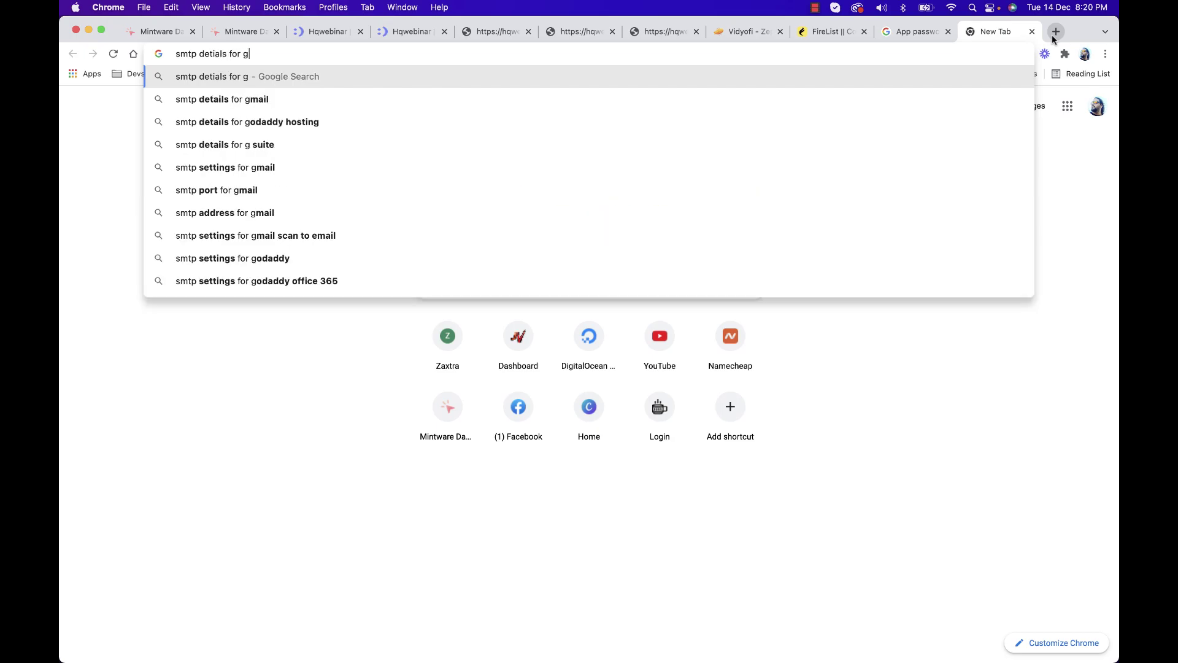
{"action": "key", "text": "Return"}
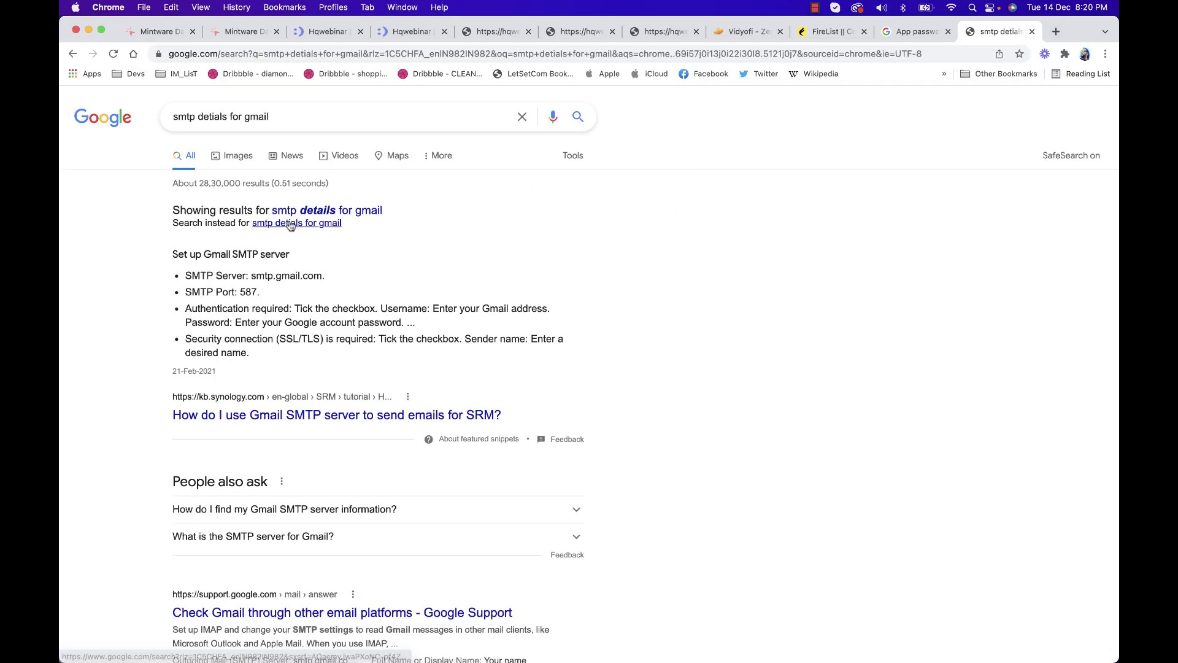
{"action": "left_click_drag", "start_coordinate": [249, 276], "coordinate": [318, 277]}
{"action": "double_click", "coordinate": [248, 292]}
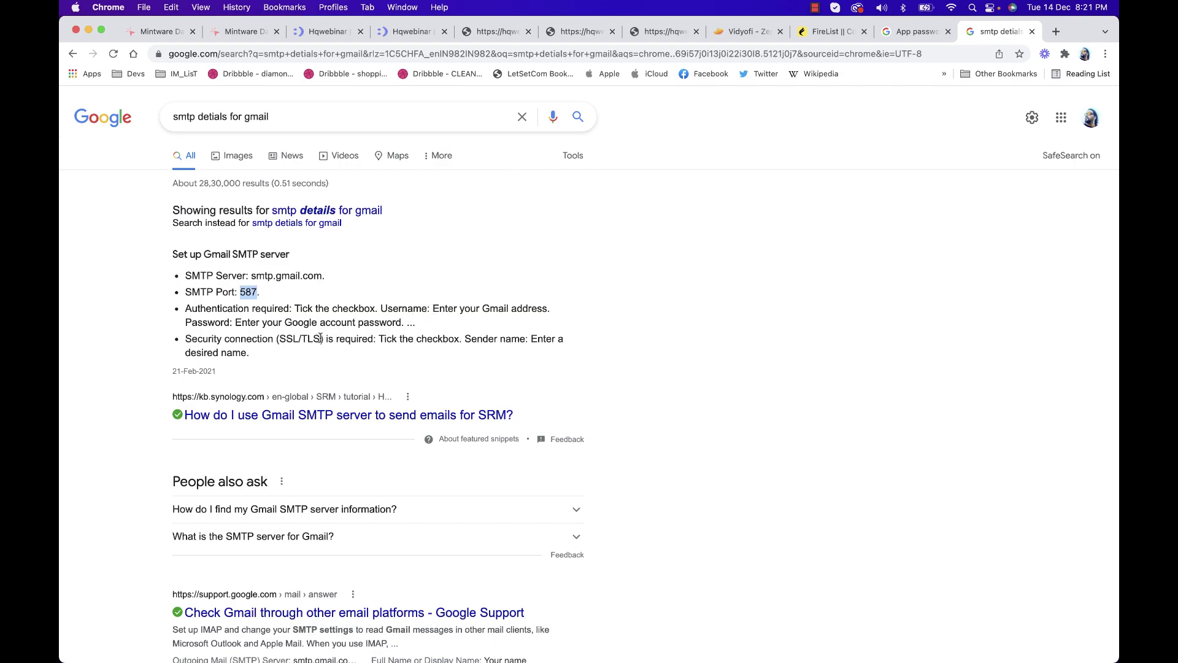
In the FireList SMTP form, set the port to 25 and the username to the Gmail address
{"action": "left_click", "coordinate": [830, 32]}
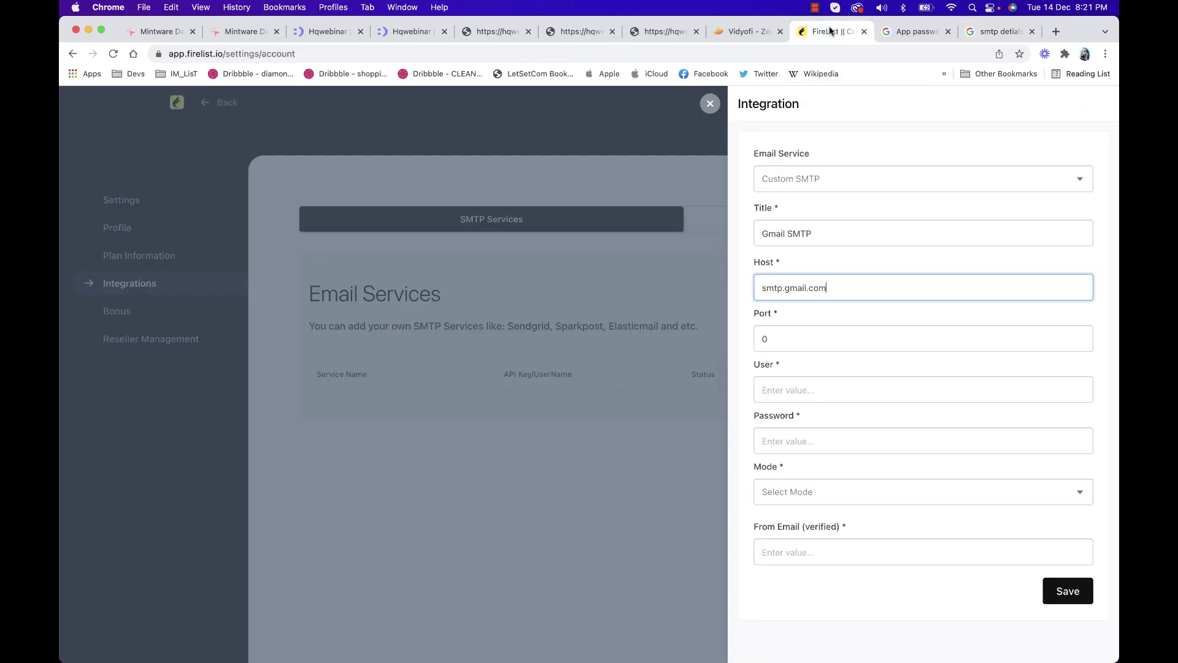
{"action": "left_click", "coordinate": [834, 333]}
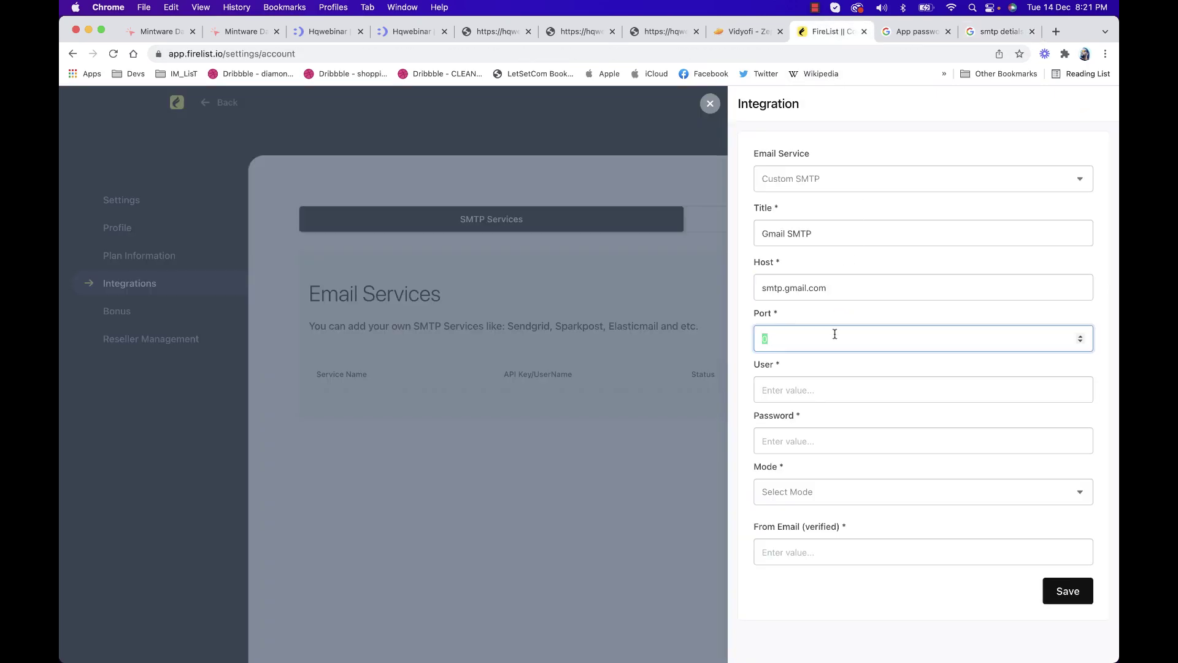
{"action": "key", "text": "BackSpace"}
{"action": "key", "text": "BackSpace"}
{"action": "key", "text": "BackSpace"}
{"action": "type", "text": "2"}
{"action": "left_click", "coordinate": [835, 393]}
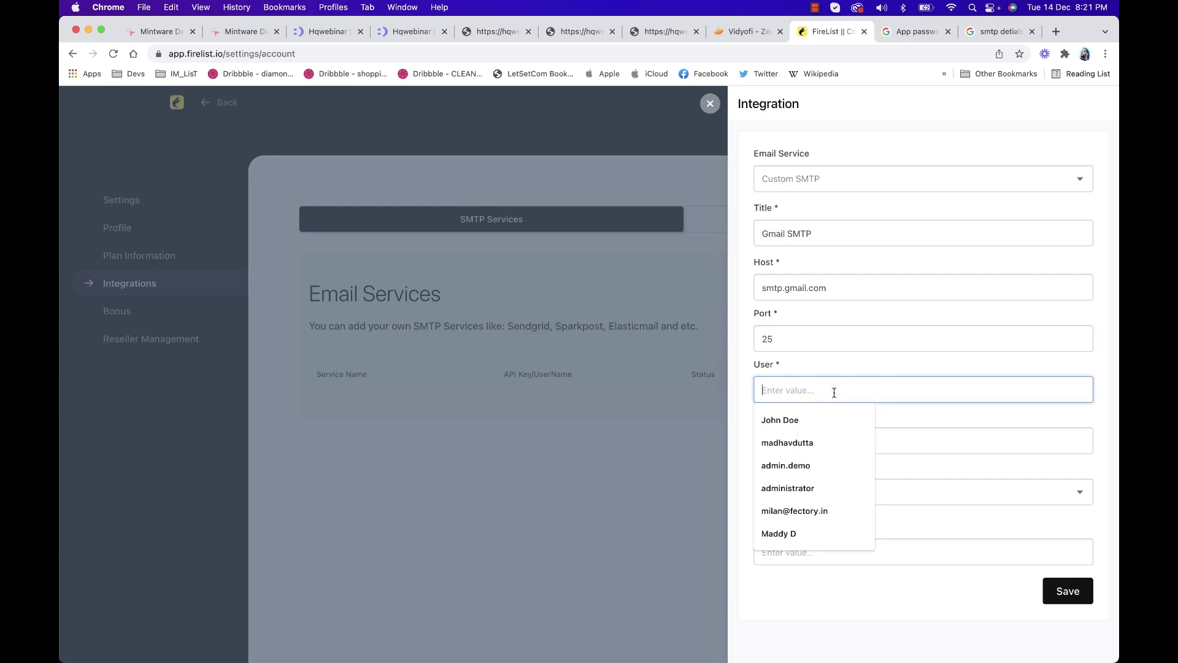
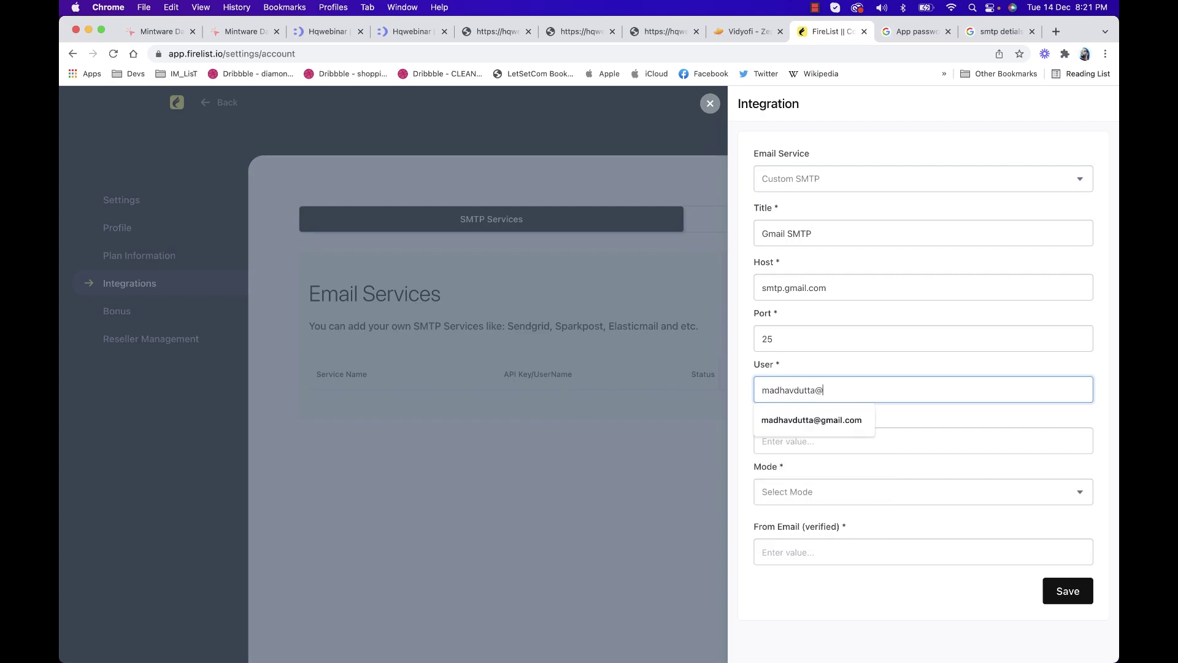
{"action": "key", "text": "Tab"}
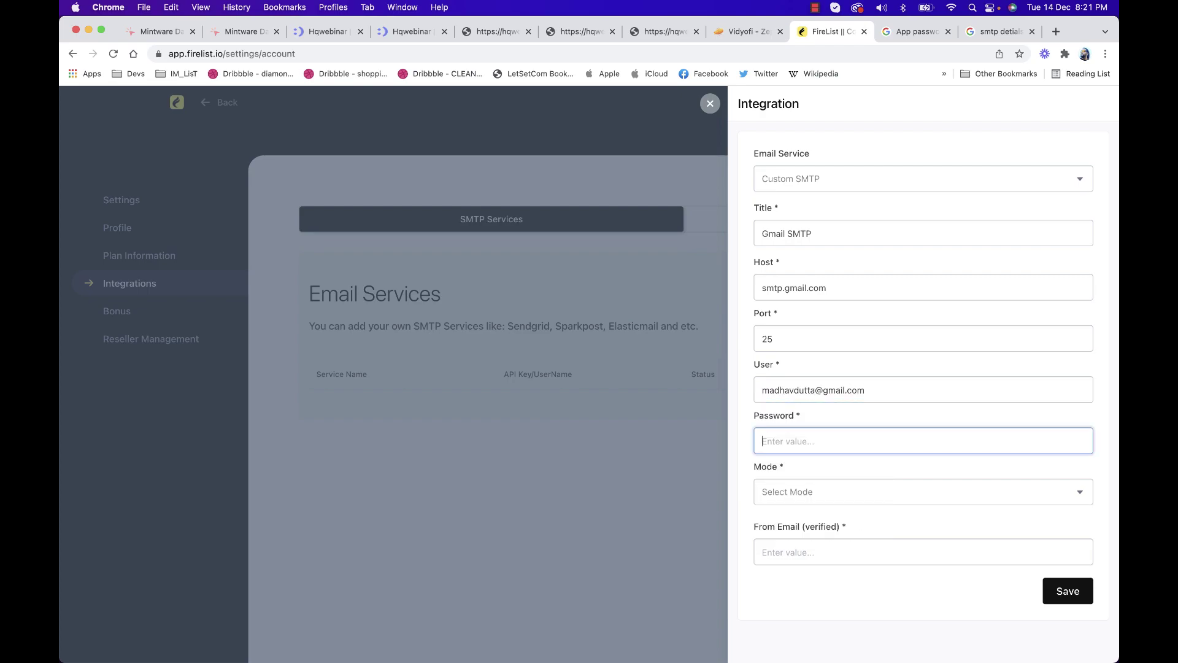
Fetch the generated Google app password from another tab and paste it into Password
{"action": "left_click", "coordinate": [982, 33]}
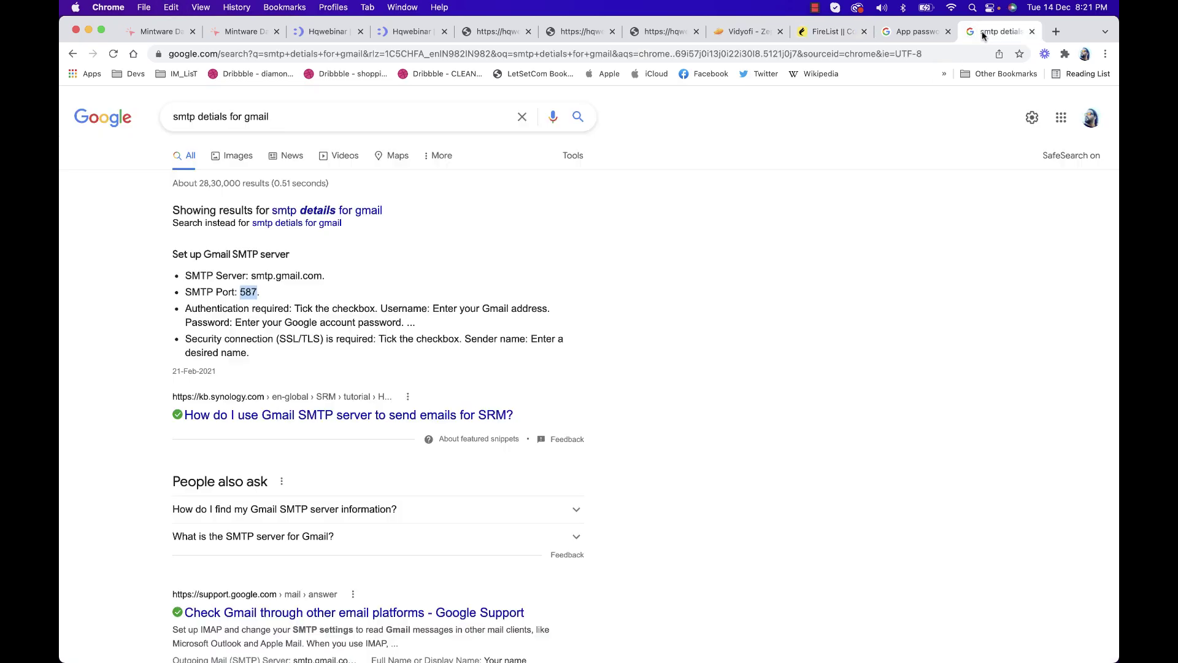
{"action": "left_click", "coordinate": [829, 33]}
{"action": "left_click", "coordinate": [753, 32]}
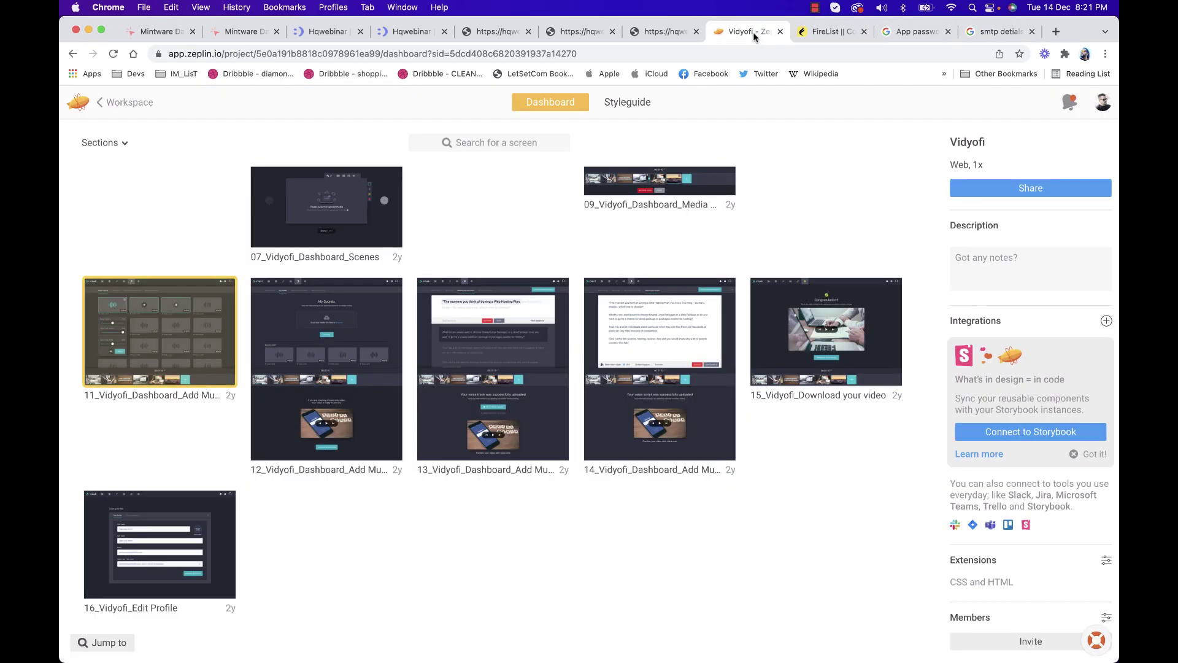
{"action": "left_click", "coordinate": [875, 35]}
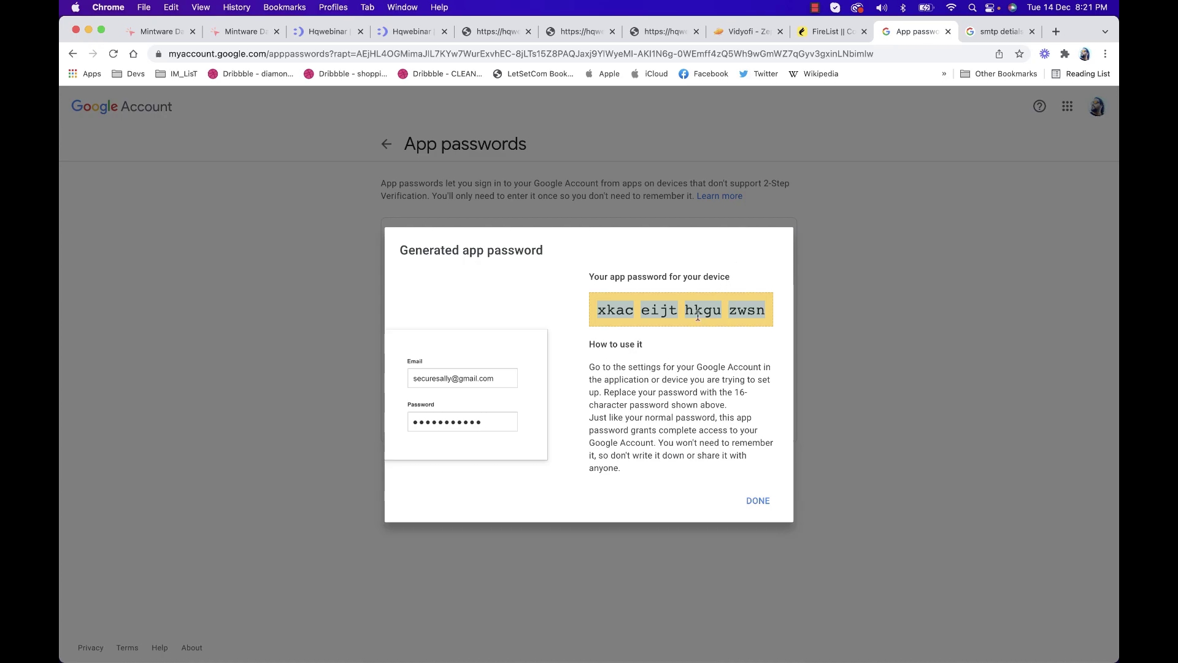
{"action": "left_click", "coordinate": [853, 31]}
{"action": "key", "text": "super+v"}
Set mode to AUTO, enter the Gmail address as the From Email, and save the integration
{"action": "left_click", "coordinate": [853, 498]}
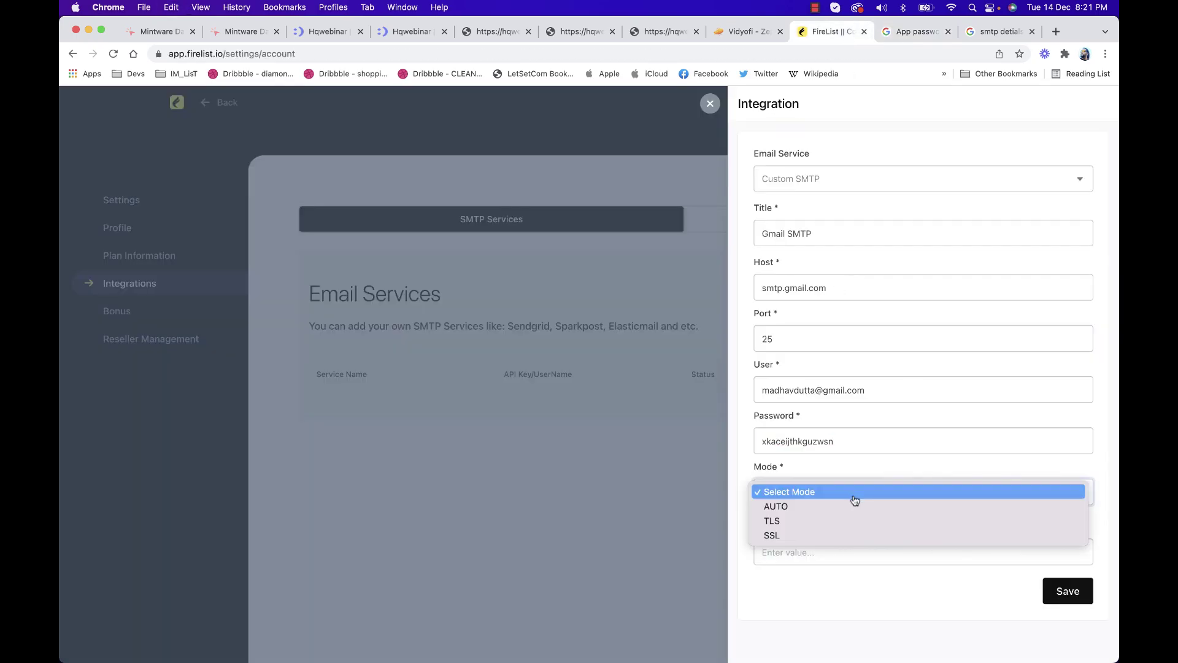
{"action": "left_click", "coordinate": [851, 513]}
{"action": "left_click", "coordinate": [847, 554]}
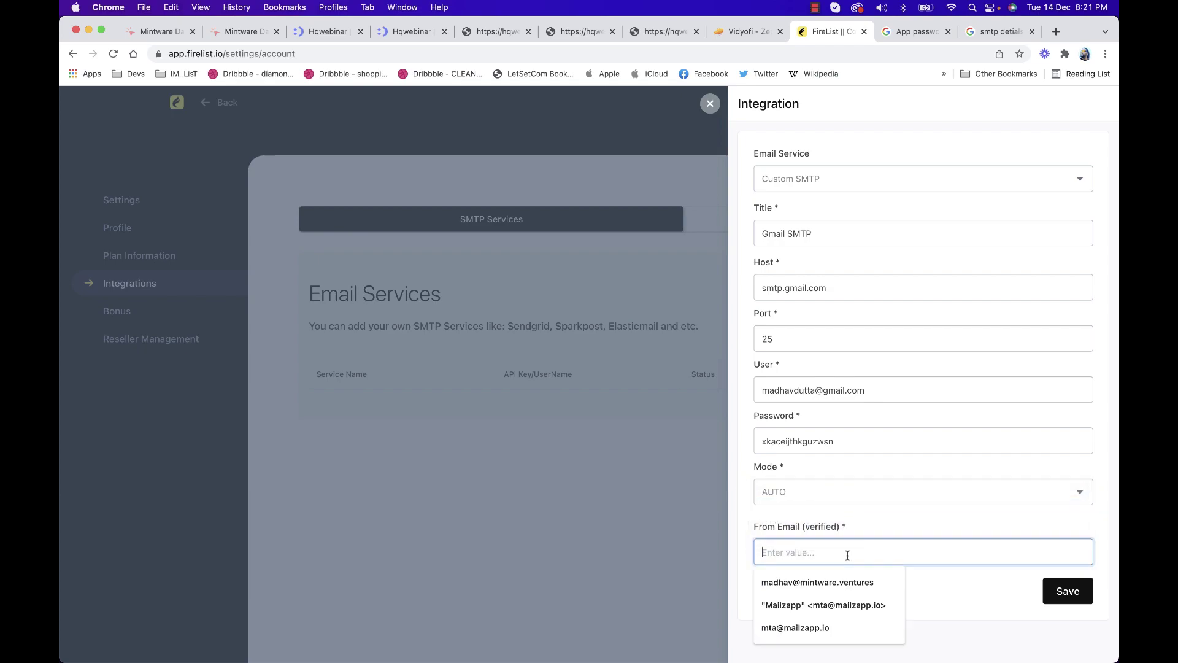
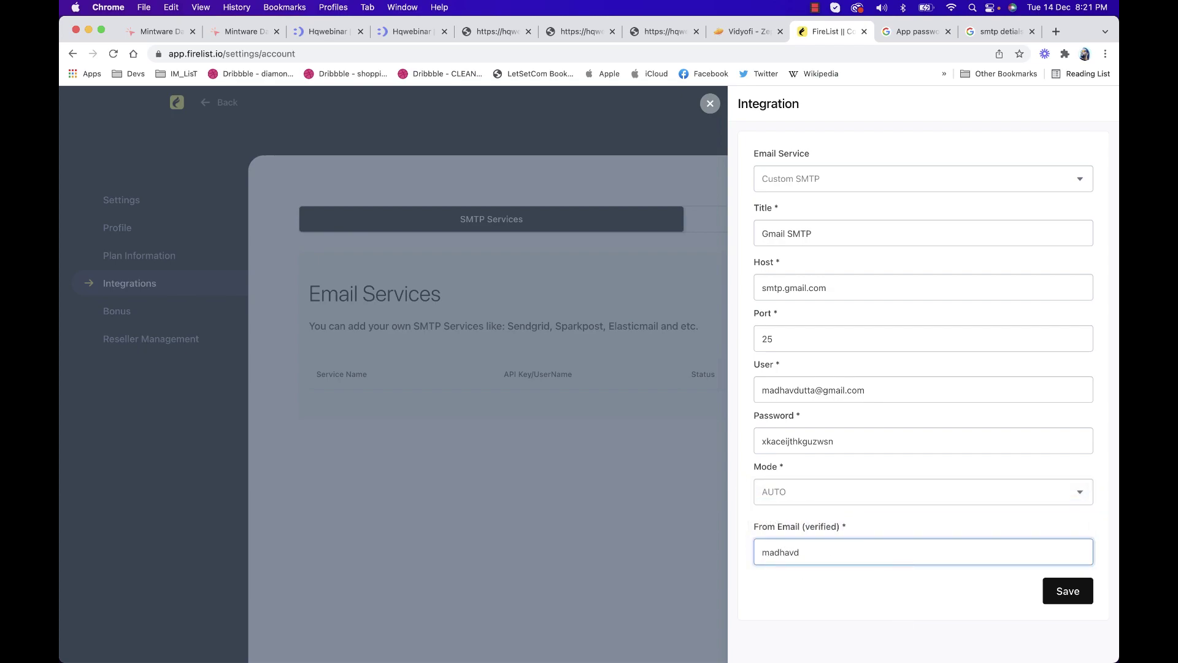
{"action": "left_click", "coordinate": [1068, 590]}
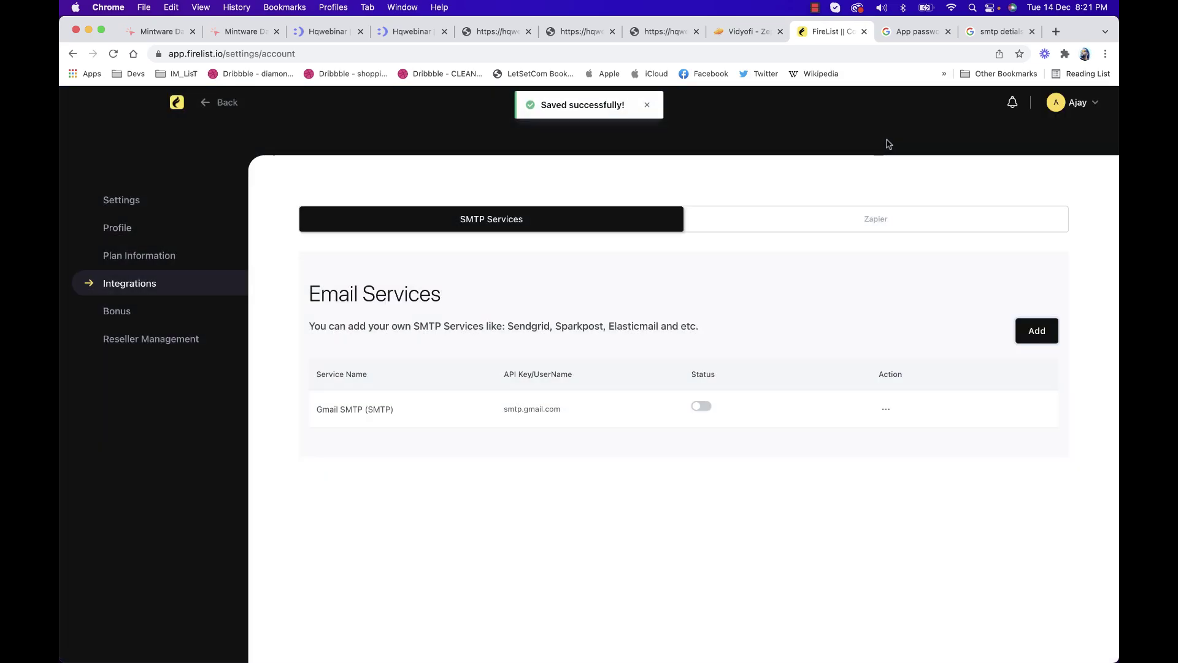
Activate Gmail SMTP for all broadcasts, then return to the dashboard and open the account menu
{"action": "left_click", "coordinate": [701, 408]}
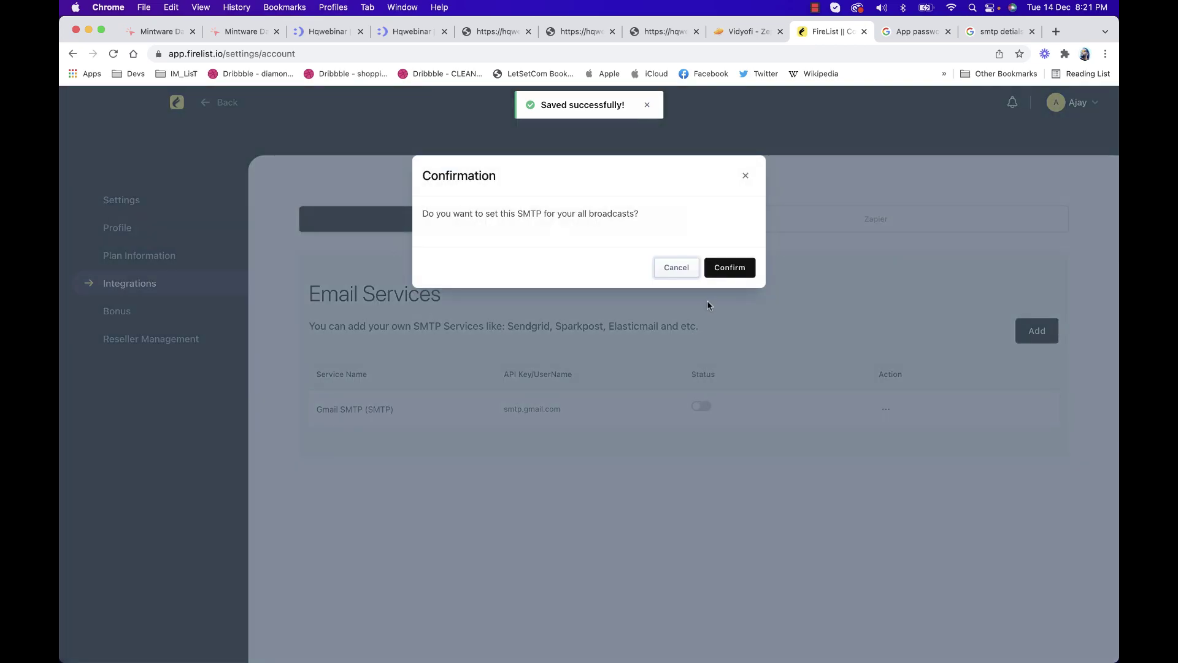
{"action": "left_click", "coordinate": [731, 272]}
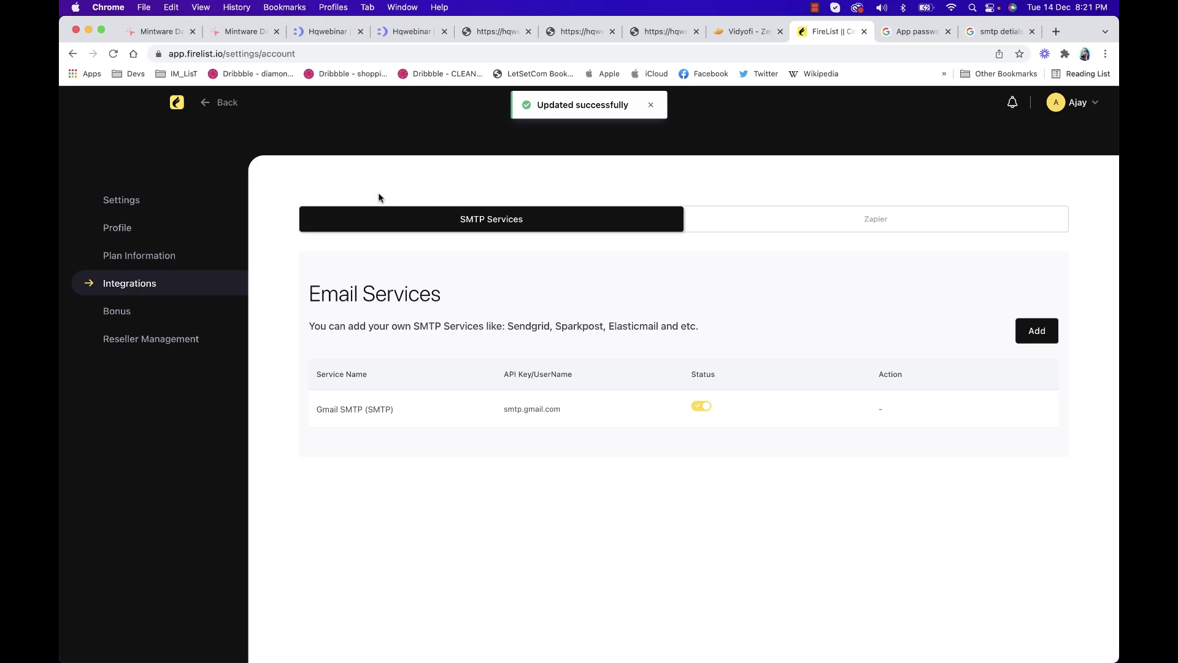
{"action": "left_click", "coordinate": [177, 102]}
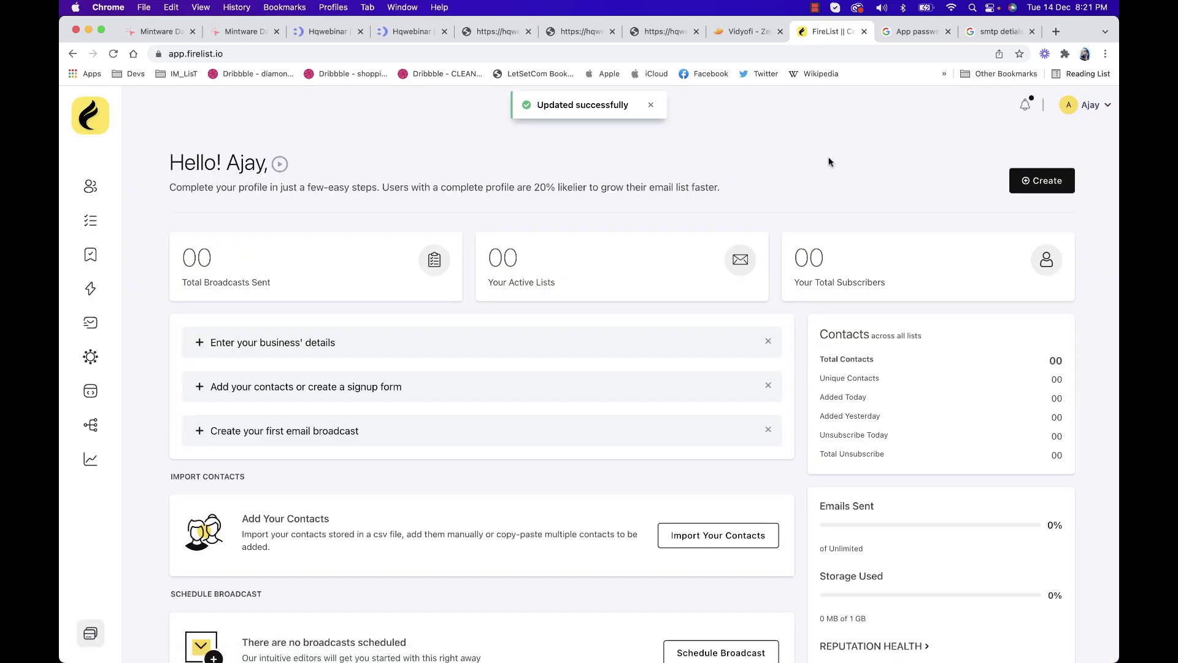
{"action": "left_click", "coordinate": [1079, 114]}
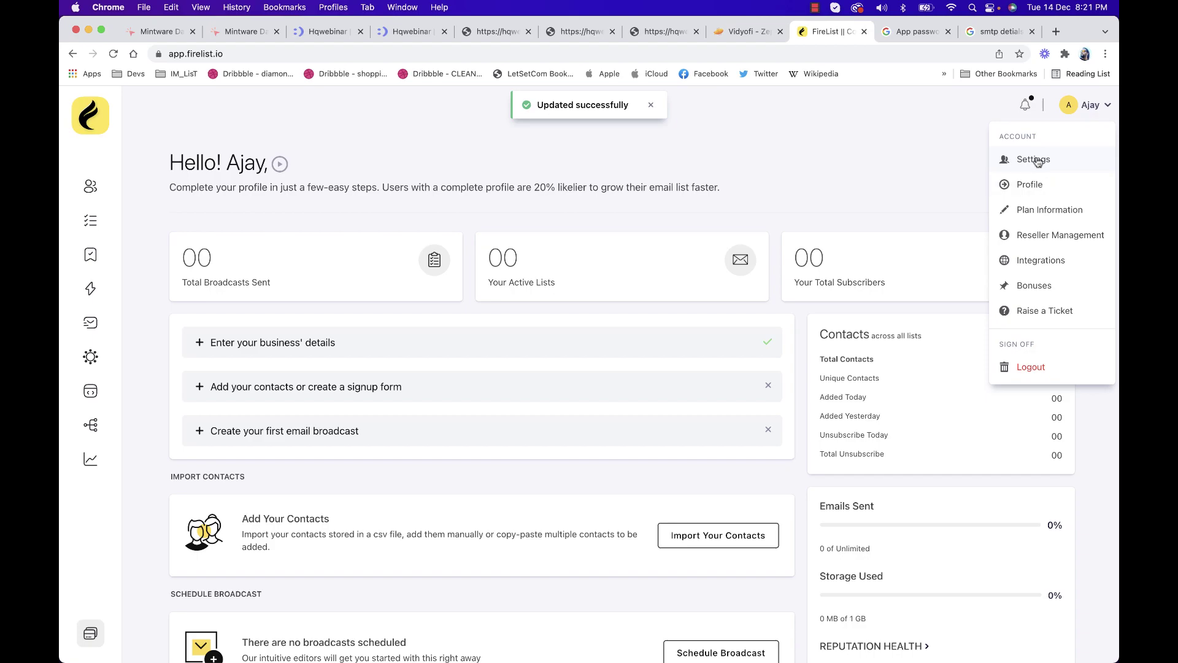
{"action": "left_click", "coordinate": [1033, 159]}
{"action": "left_click", "coordinate": [114, 313]}
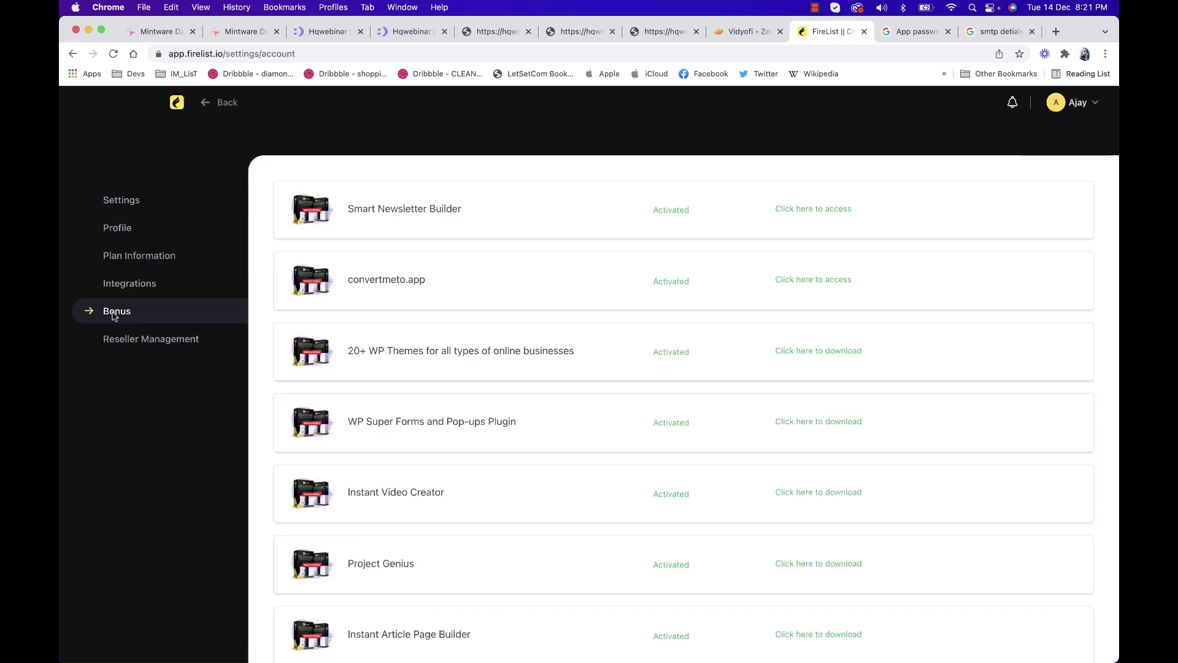
{"action": "scroll", "coordinate": [408, 376], "scroll_direction": "down", "scroll_amount": 5}
{"action": "scroll", "coordinate": [408, 377], "scroll_direction": "up", "scroll_amount": 8}
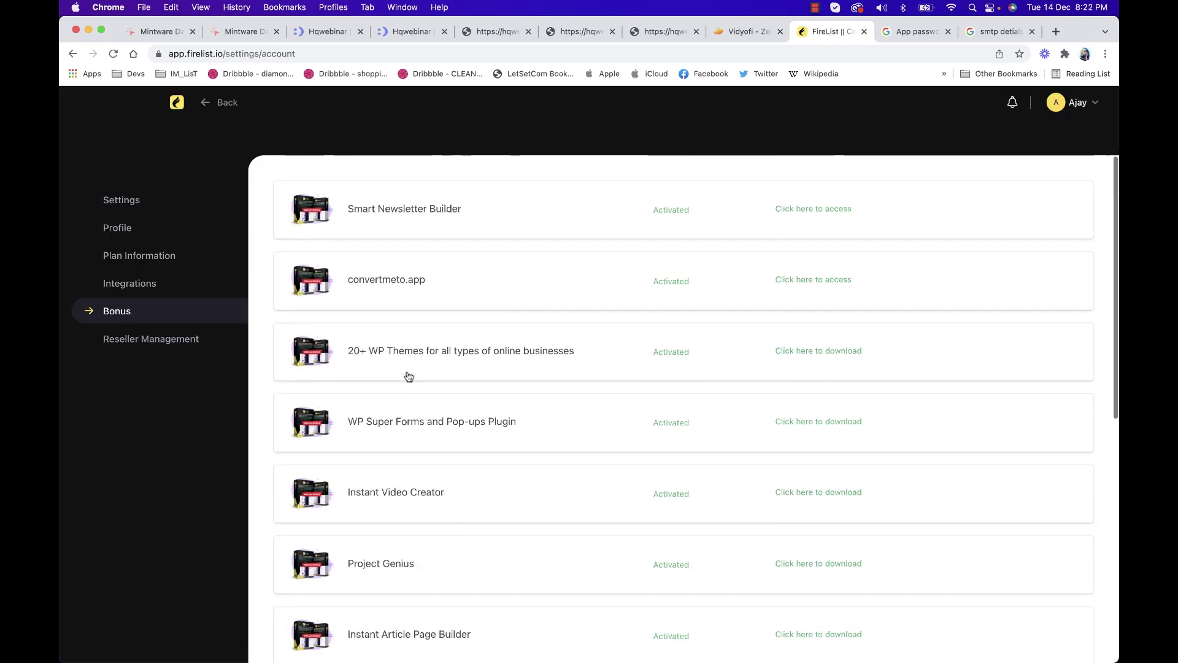
{"action": "left_click", "coordinate": [186, 338]}
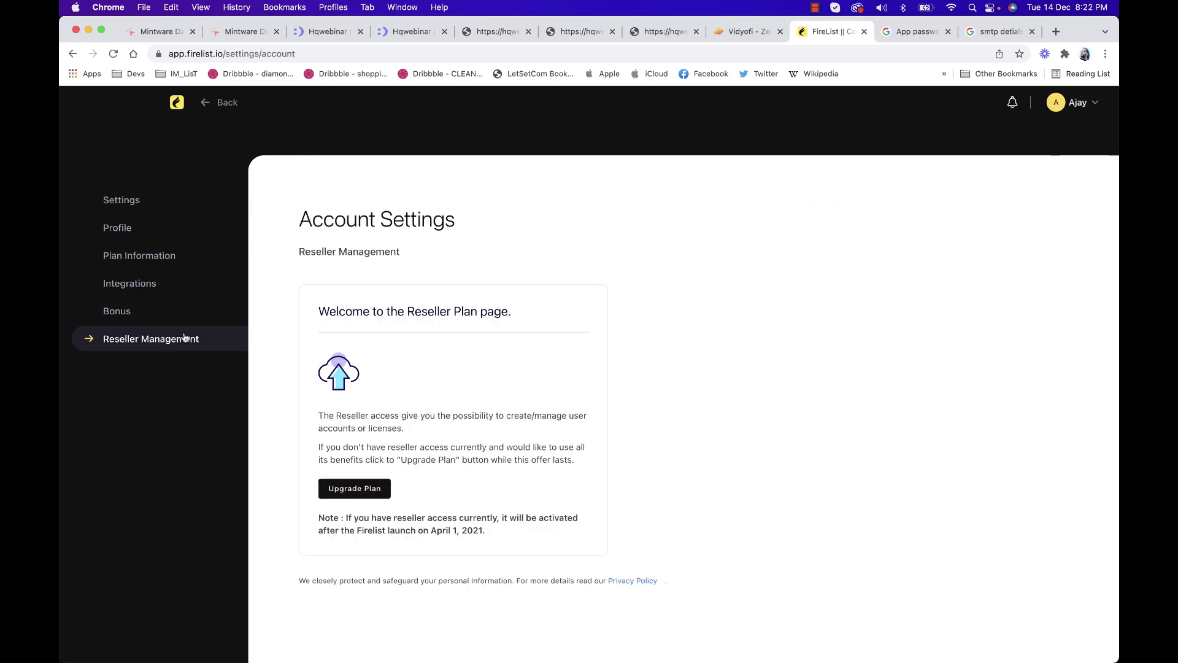
{"action": "left_click", "coordinate": [179, 102]}
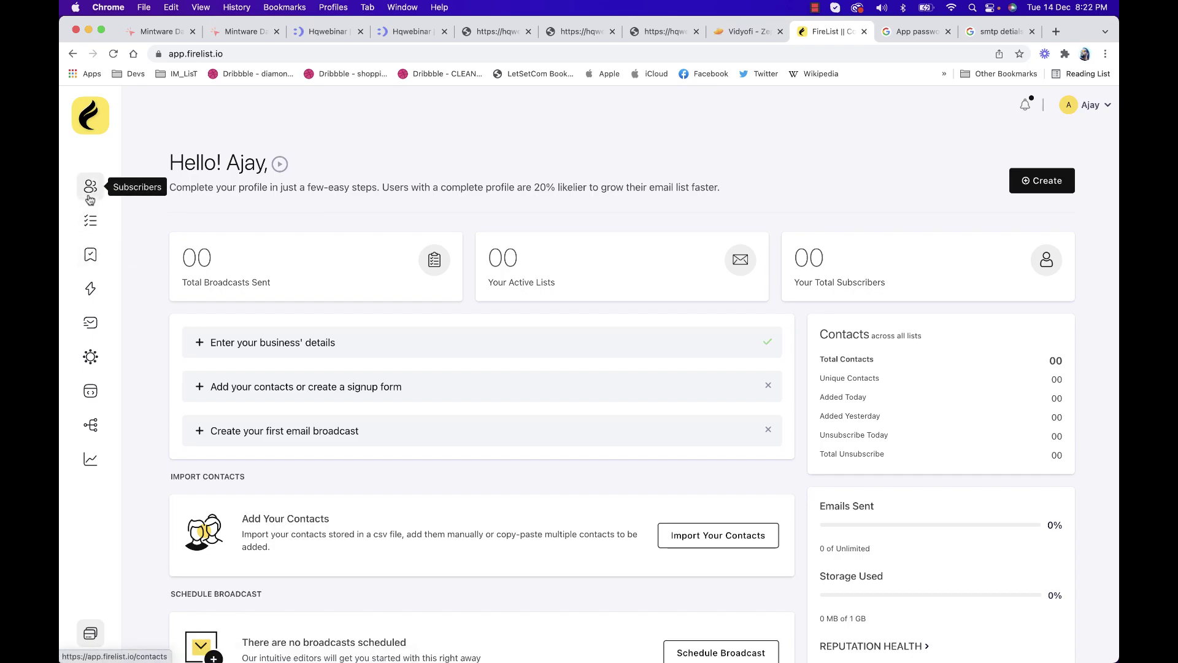
Start a new subscriber list that imports contacts from a file
{"action": "left_click", "coordinate": [90, 200]}
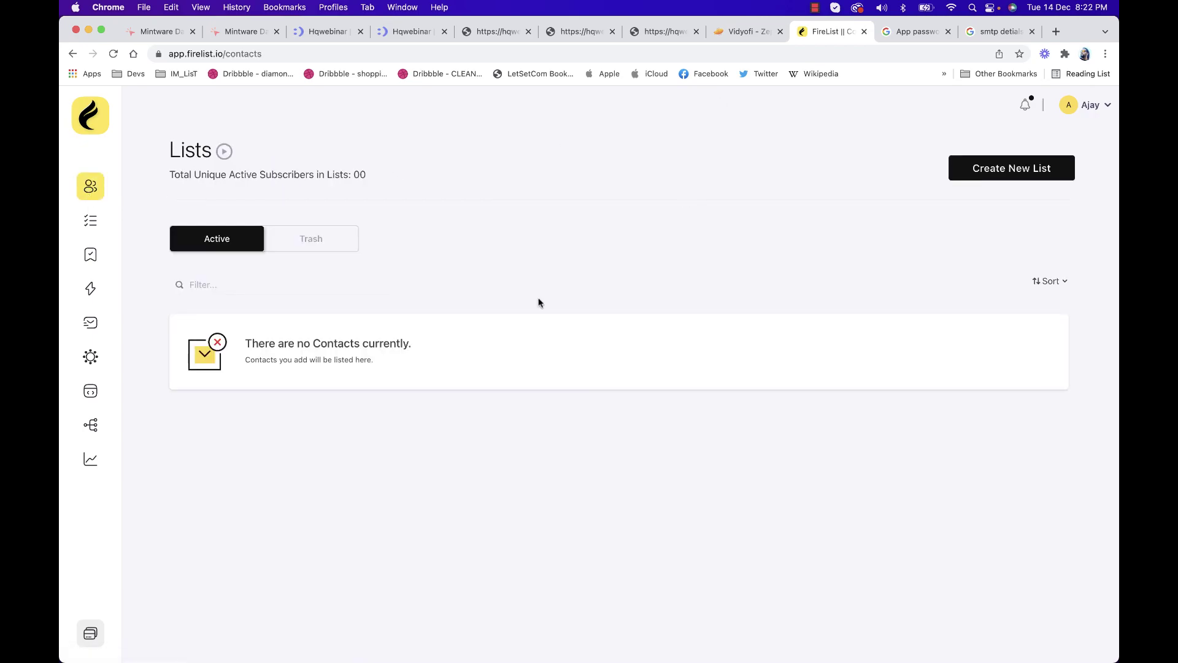
{"action": "left_click", "coordinate": [1012, 168]}
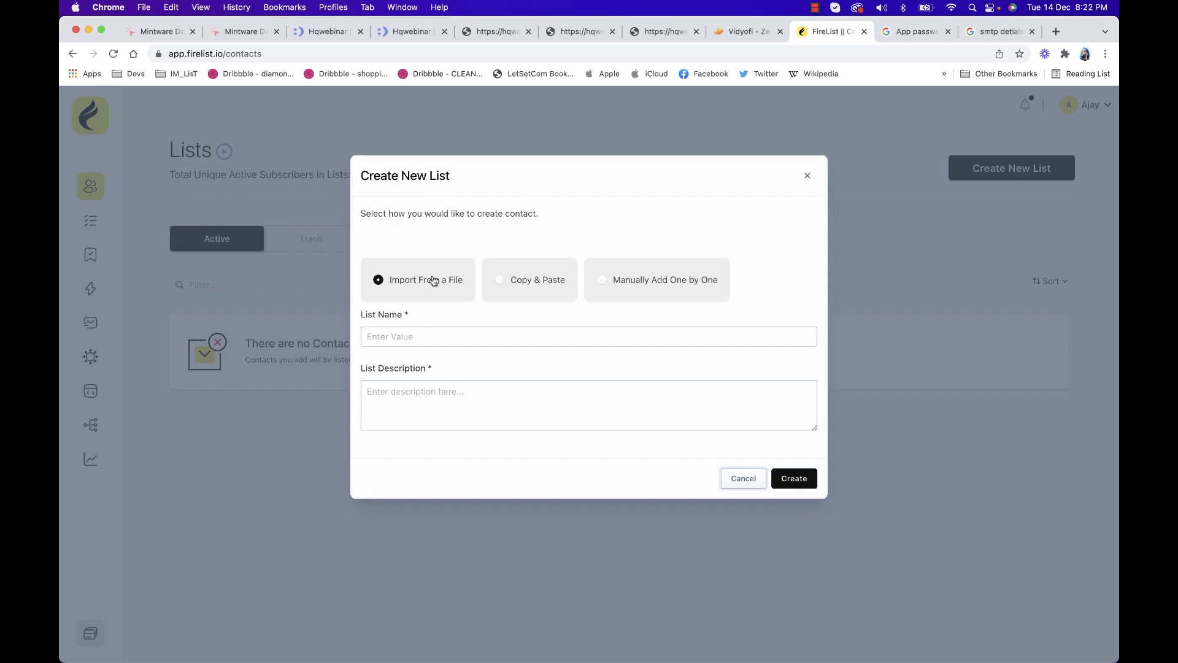
{"action": "left_click", "coordinate": [538, 284]}
{"action": "left_click", "coordinate": [648, 281]}
{"action": "left_click", "coordinate": [393, 287]}
Name the list 'My Demo List' with description 'This is my dummy list' and create it
{"action": "left_click", "coordinate": [414, 336]}
{"action": "key", "text": "Escape"}
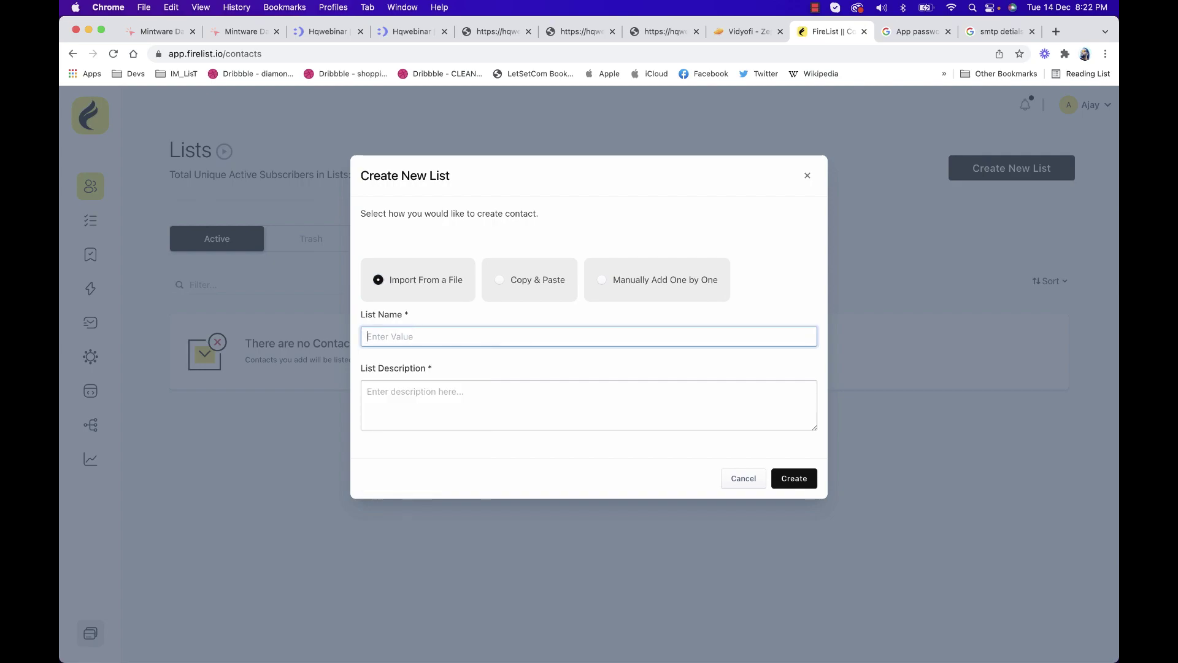
{"action": "type", "text": "My Demo List"}
{"action": "key", "text": "Tab"}
{"action": "type", "text": "Thisi"}
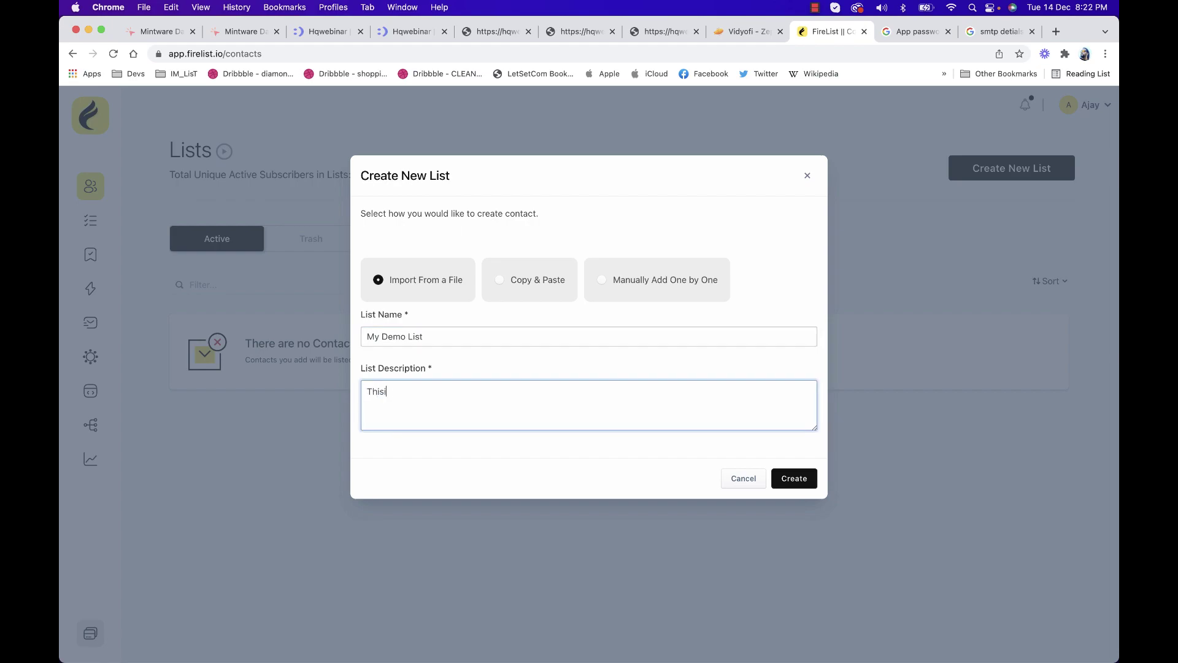
{"action": "type", "text": "is my duymmy list"}
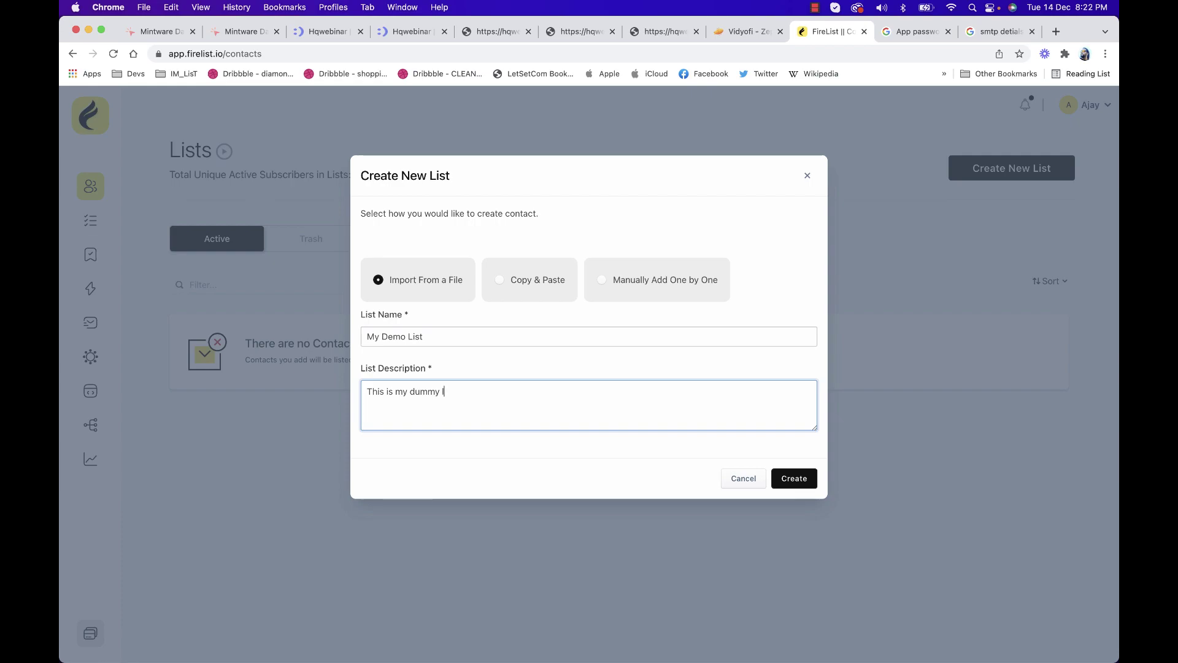
{"action": "left_click", "coordinate": [786, 477]}
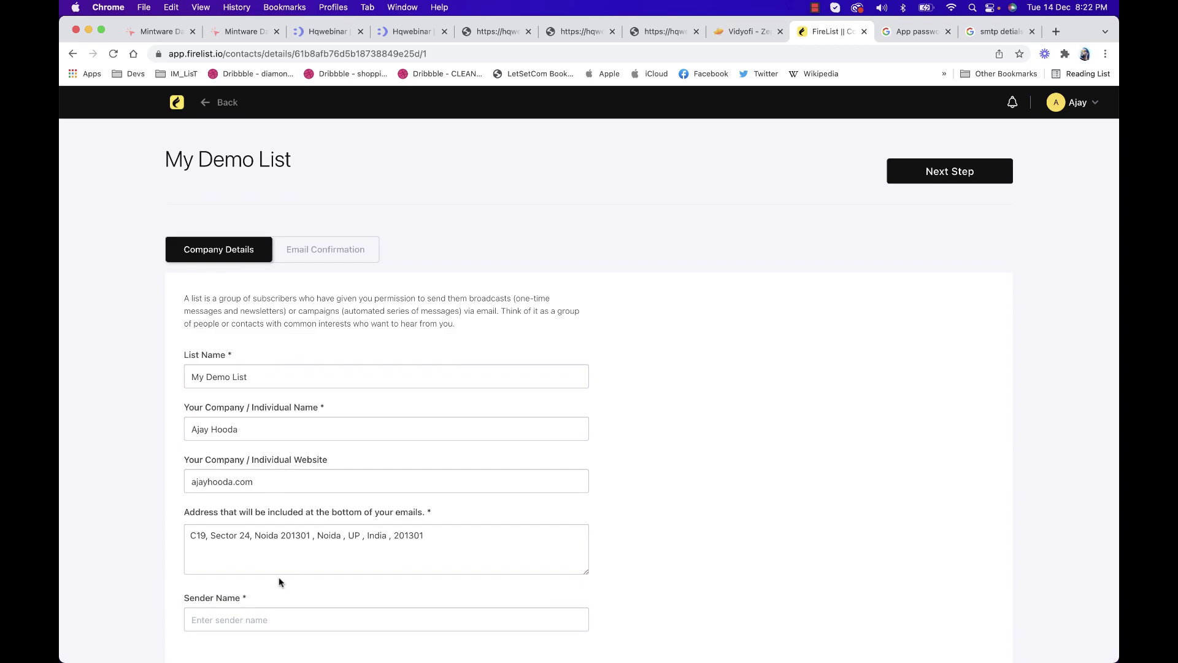
Enter the sender's name, leave double opt-in off, and approve the message to create the list
{"action": "left_click", "coordinate": [265, 617]}
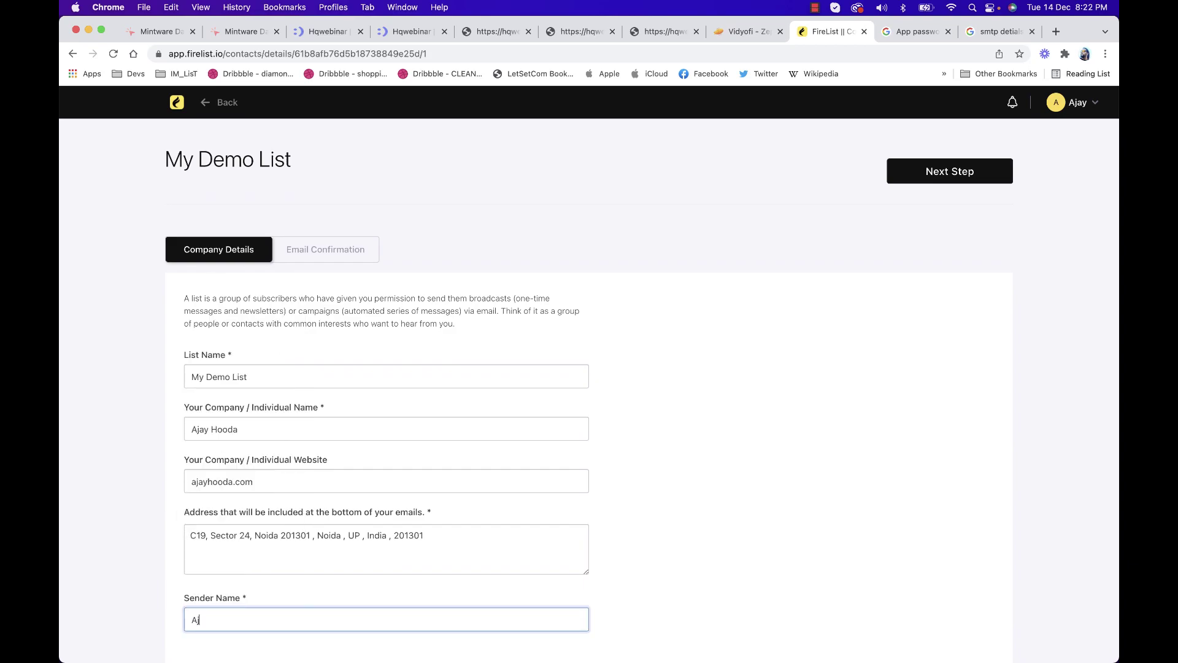
{"action": "left_click", "coordinate": [948, 179]}
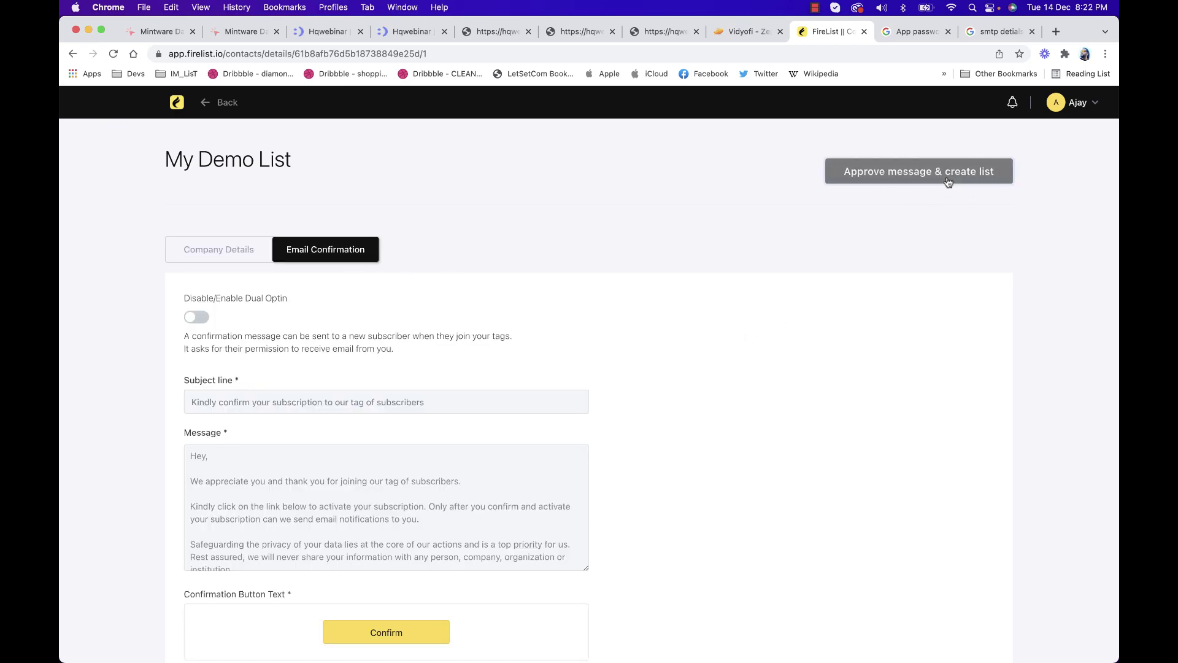
{"action": "left_click", "coordinate": [198, 317]}
{"action": "left_click", "coordinate": [198, 318]}
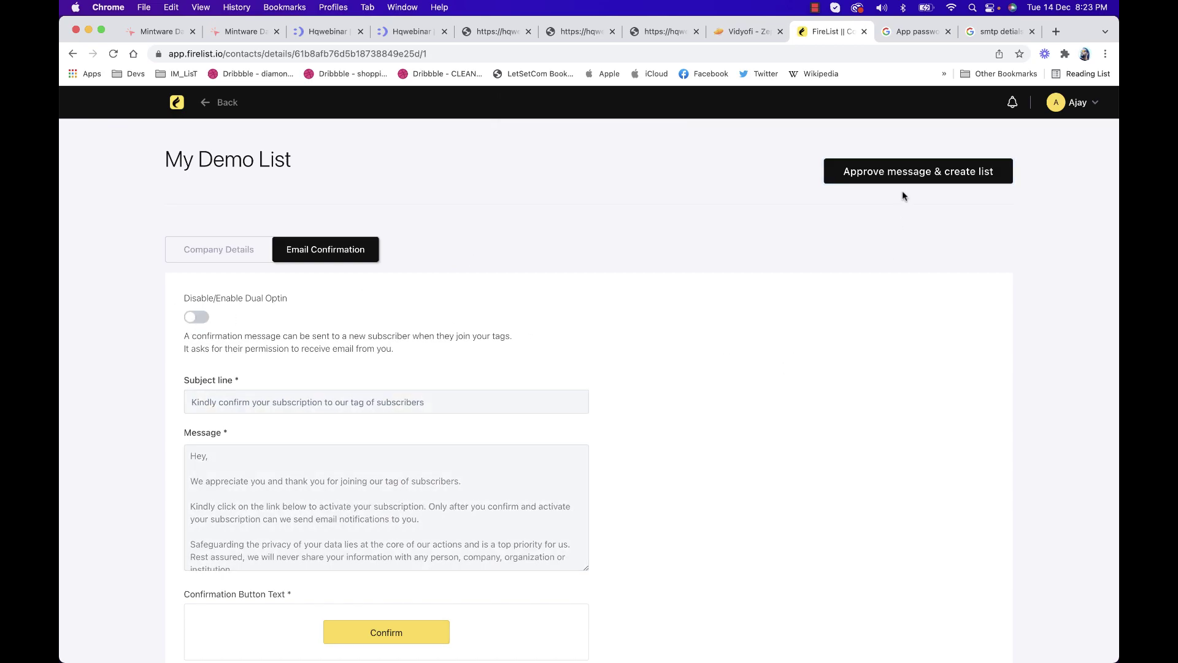
{"action": "left_click", "coordinate": [905, 171]}
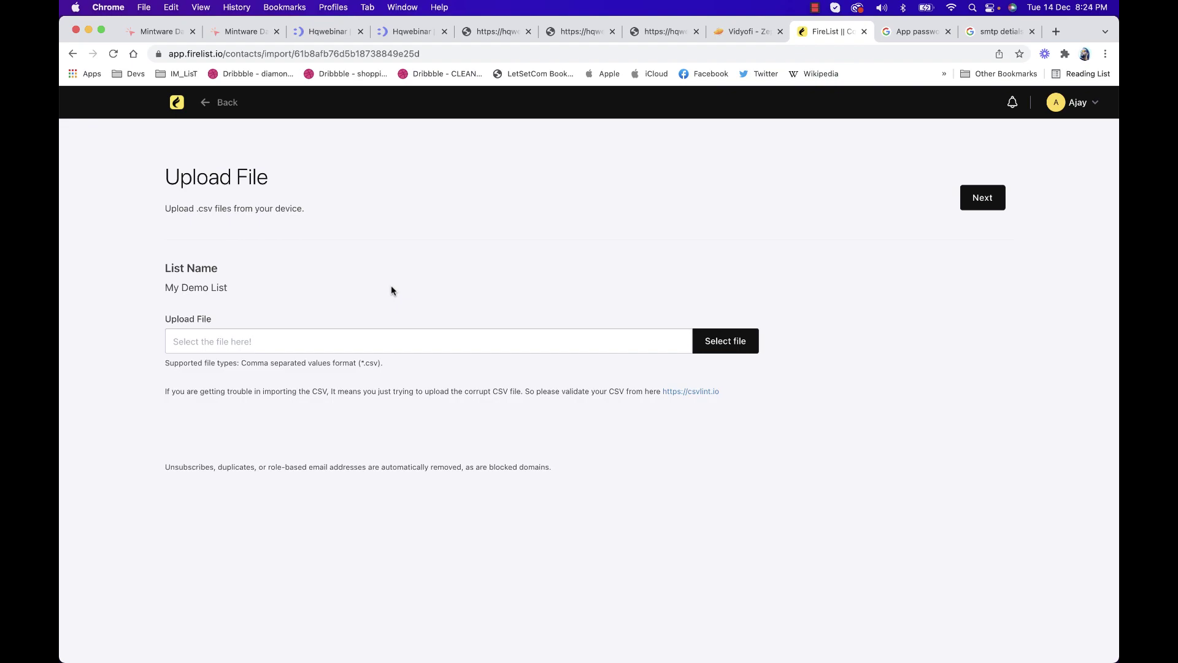
Find Demo_users.csv on the computer and upload it to My Demo List
{"action": "left_click", "coordinate": [739, 341]}
{"action": "left_click", "coordinate": [767, 214]}
{"action": "type", "text": "csv"}
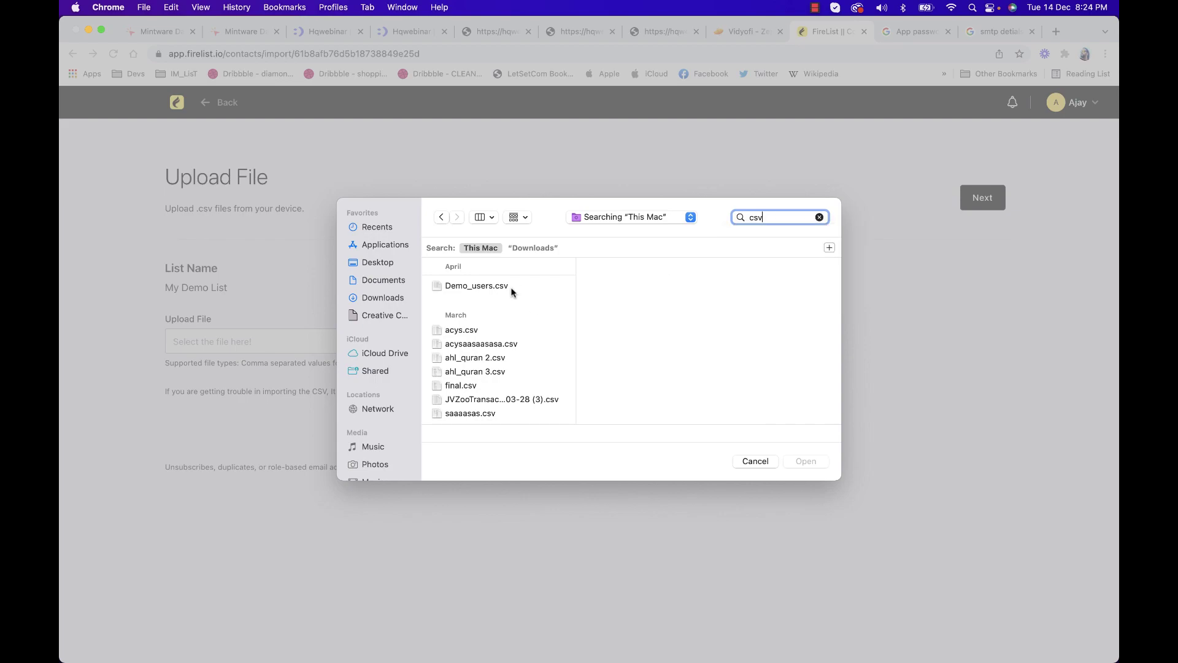
{"action": "left_click", "coordinate": [514, 291]}
{"action": "left_click", "coordinate": [804, 461]}
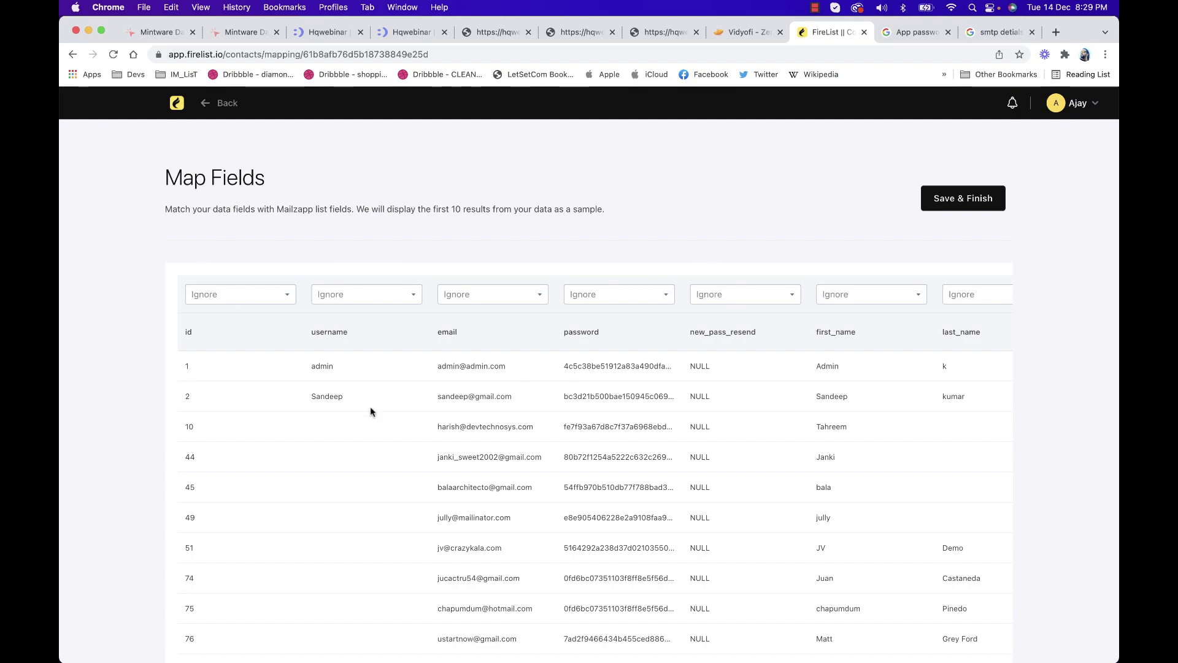
Map username to First Name and email to Email, then save and start the import
{"action": "left_click", "coordinate": [264, 297]}
{"action": "left_click", "coordinate": [287, 257]}
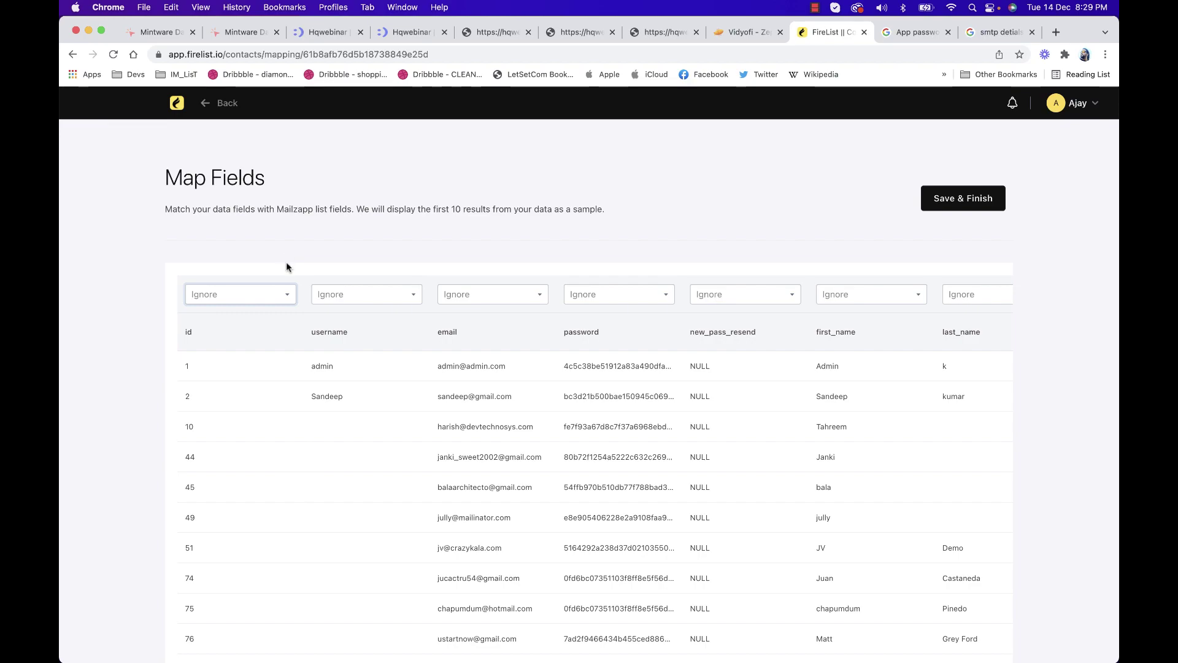
{"action": "left_click", "coordinate": [396, 300]}
{"action": "left_click", "coordinate": [379, 330]}
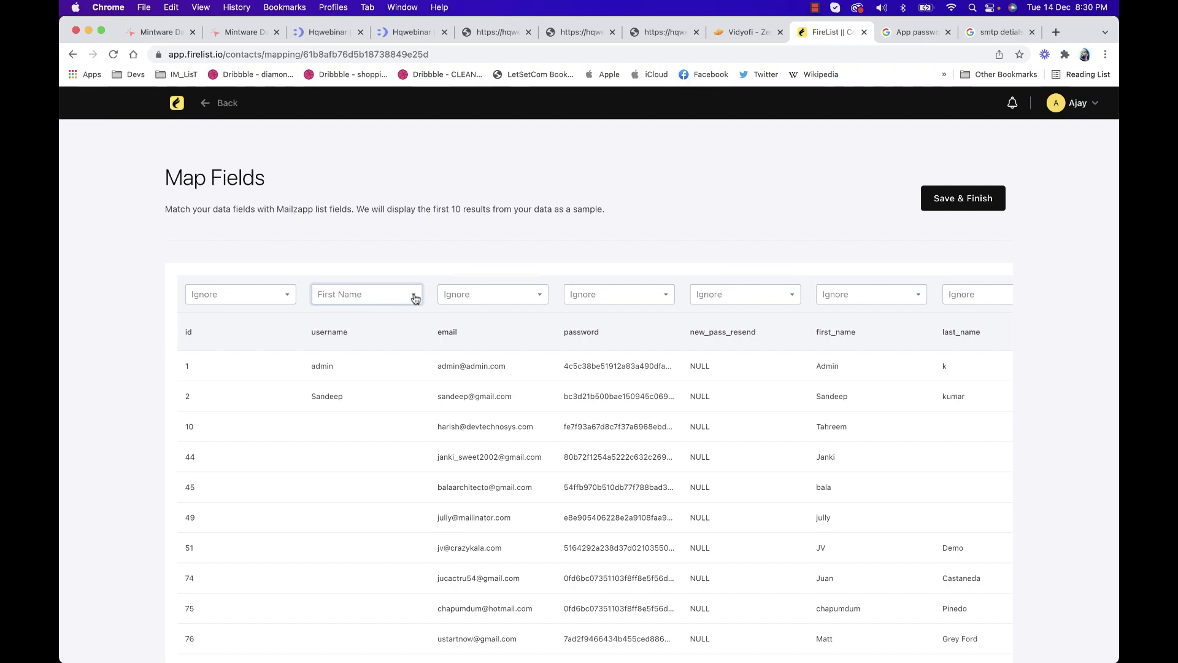
{"action": "left_click", "coordinate": [463, 297]}
{"action": "left_click", "coordinate": [473, 310]}
{"action": "left_click", "coordinate": [626, 297]}
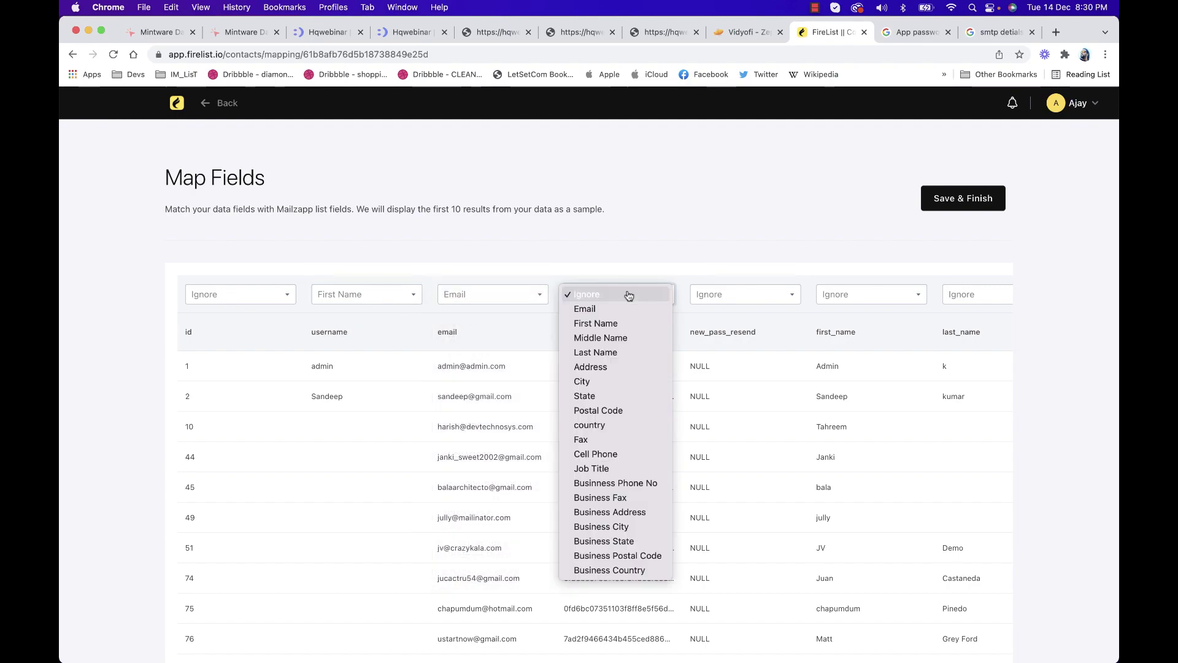
{"action": "left_click", "coordinate": [968, 200]}
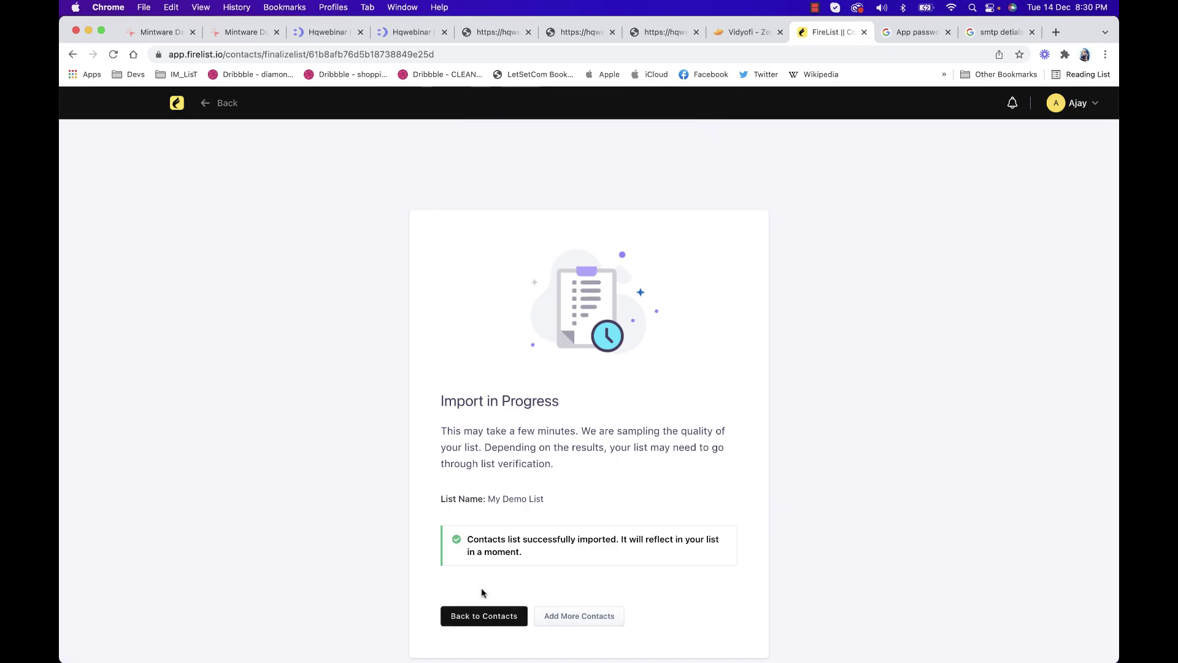
Check the 26 imported subscribers in My Demo List and return to the dashboard
{"action": "left_click", "coordinate": [484, 614]}
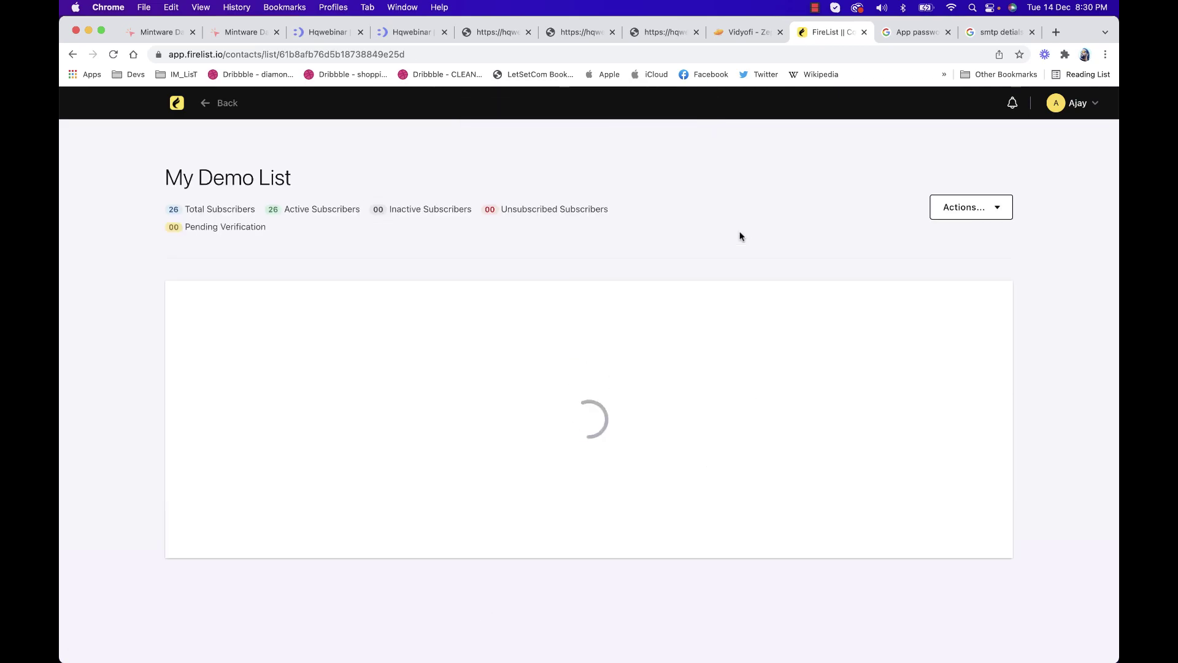
{"action": "left_click_drag", "start_coordinate": [167, 209], "coordinate": [255, 204]}
{"action": "left_click", "coordinate": [274, 212]}
{"action": "scroll", "coordinate": [510, 303], "scroll_direction": "down", "scroll_amount": 3}
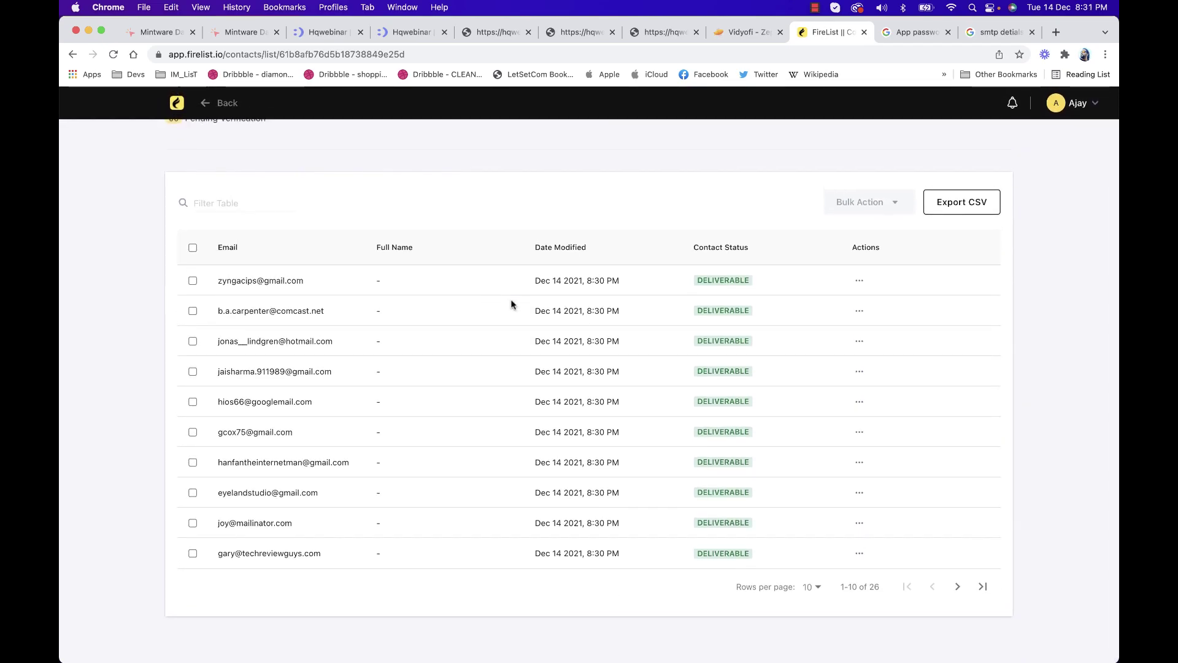
{"action": "scroll", "coordinate": [511, 304], "scroll_direction": "up", "scroll_amount": 3}
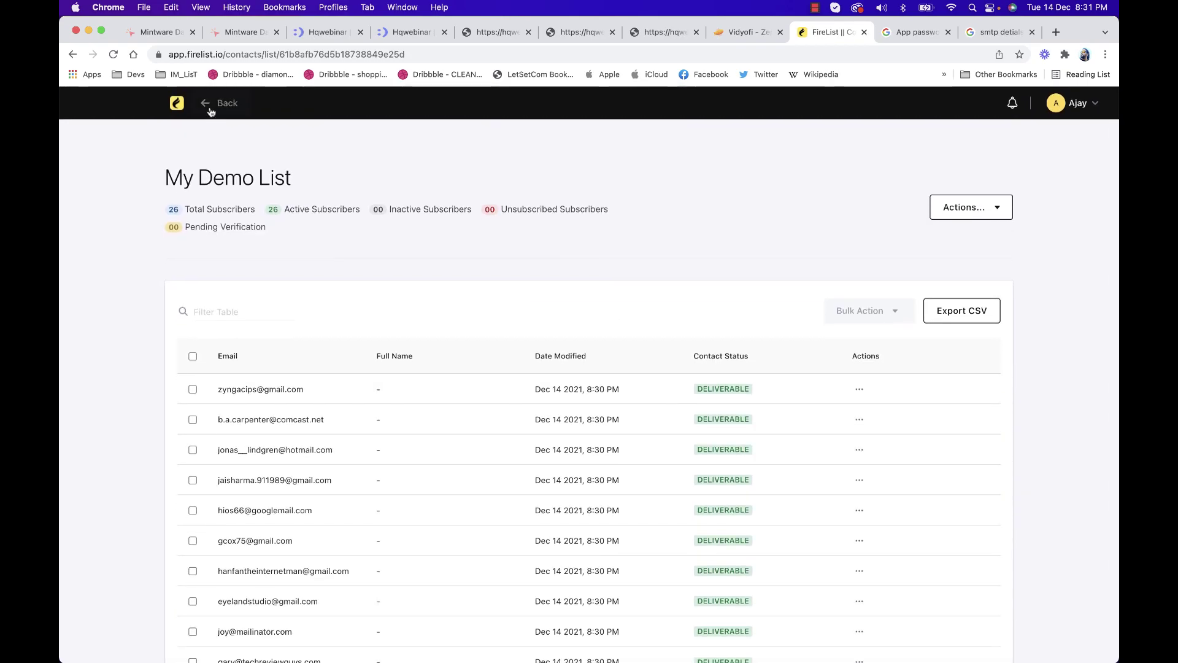
{"action": "left_click", "coordinate": [178, 100]}
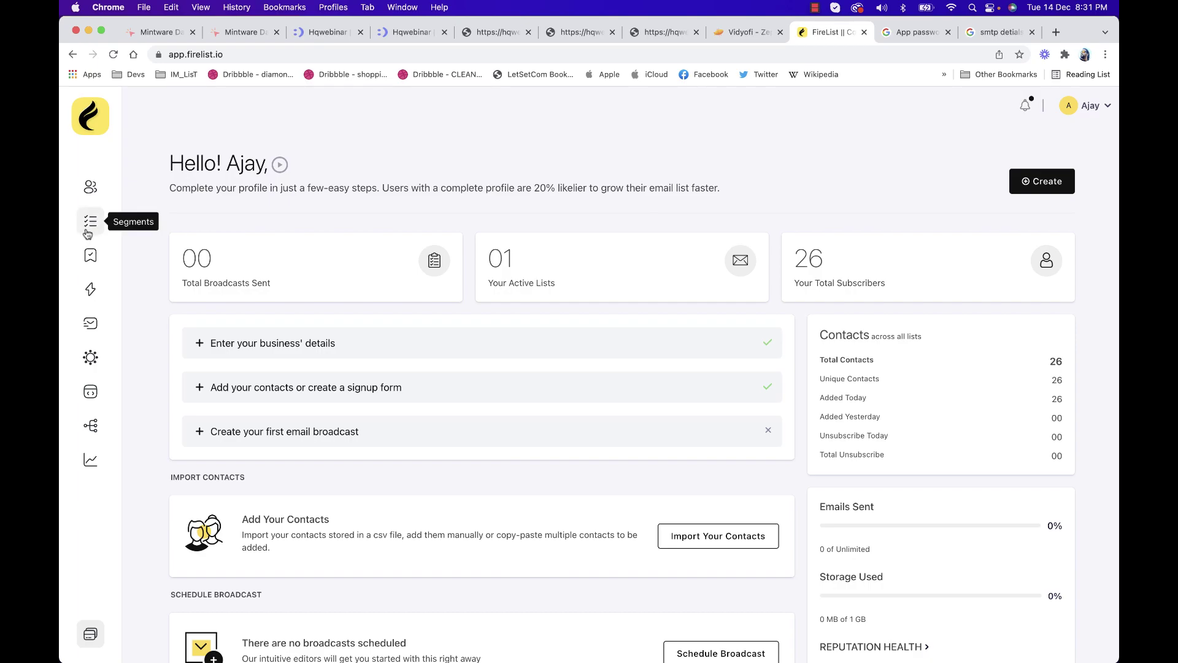
Start a new segment and include My Demo List as its contact list
{"action": "left_click", "coordinate": [87, 231]}
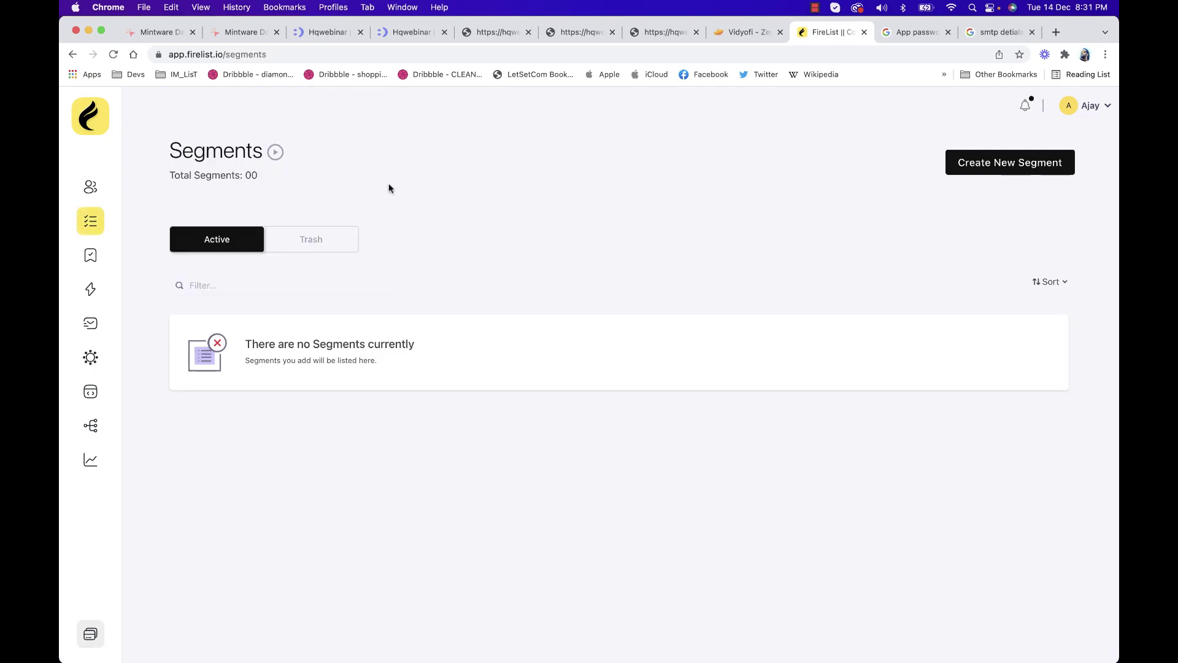
{"action": "left_click", "coordinate": [1009, 162]}
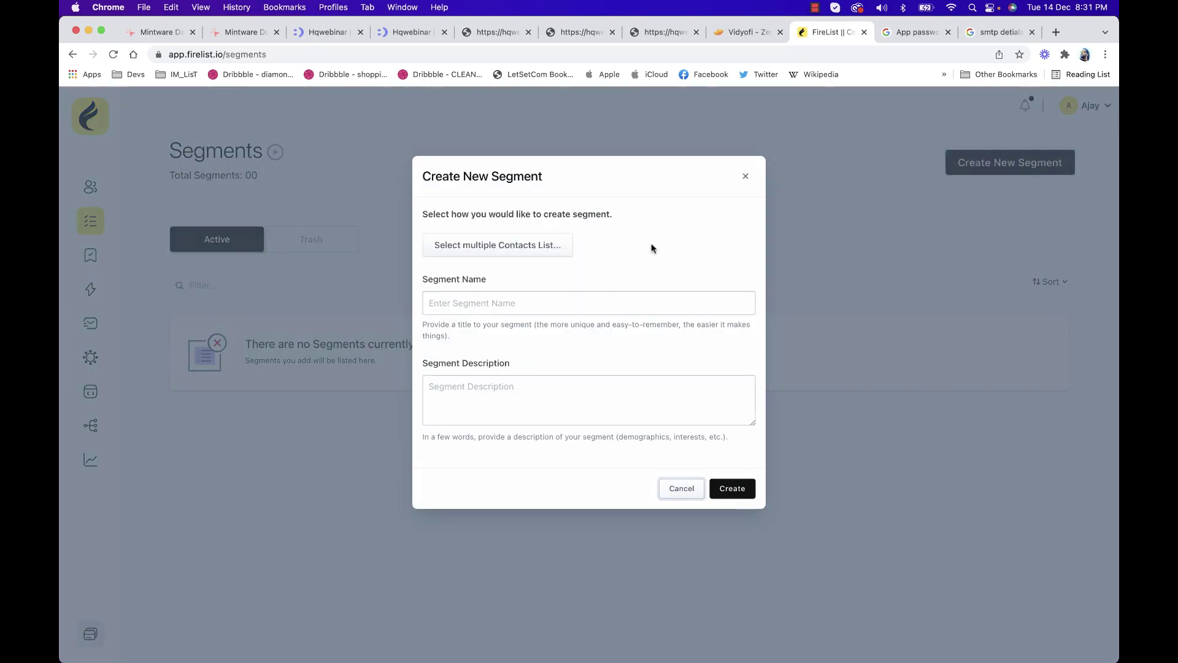
{"action": "left_click", "coordinate": [535, 250]}
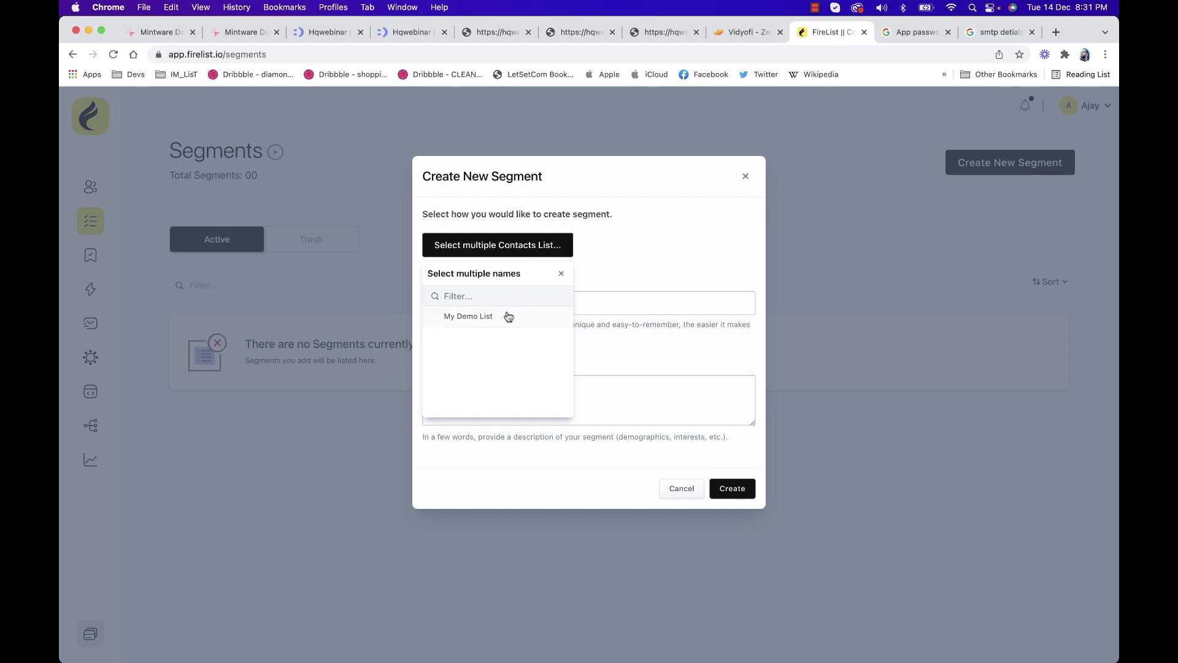
{"action": "left_click", "coordinate": [484, 319]}
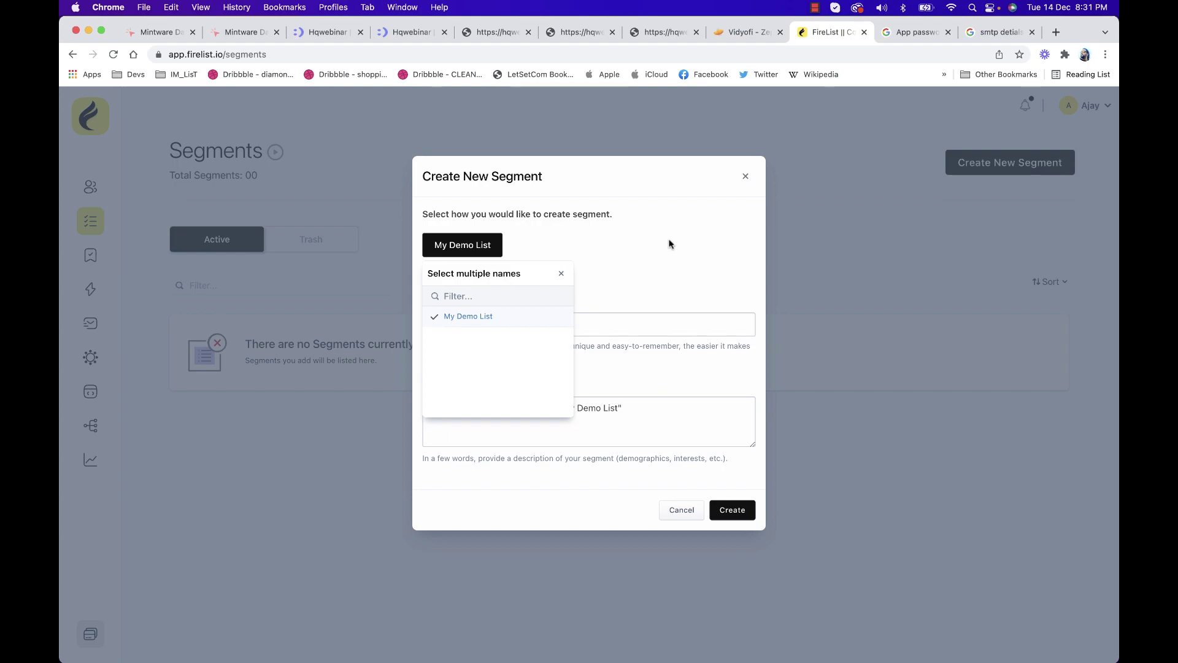
{"action": "left_click", "coordinate": [642, 259]}
Append 'Demo' to the segment name and description, then create the segment
{"action": "left_click", "coordinate": [543, 329]}
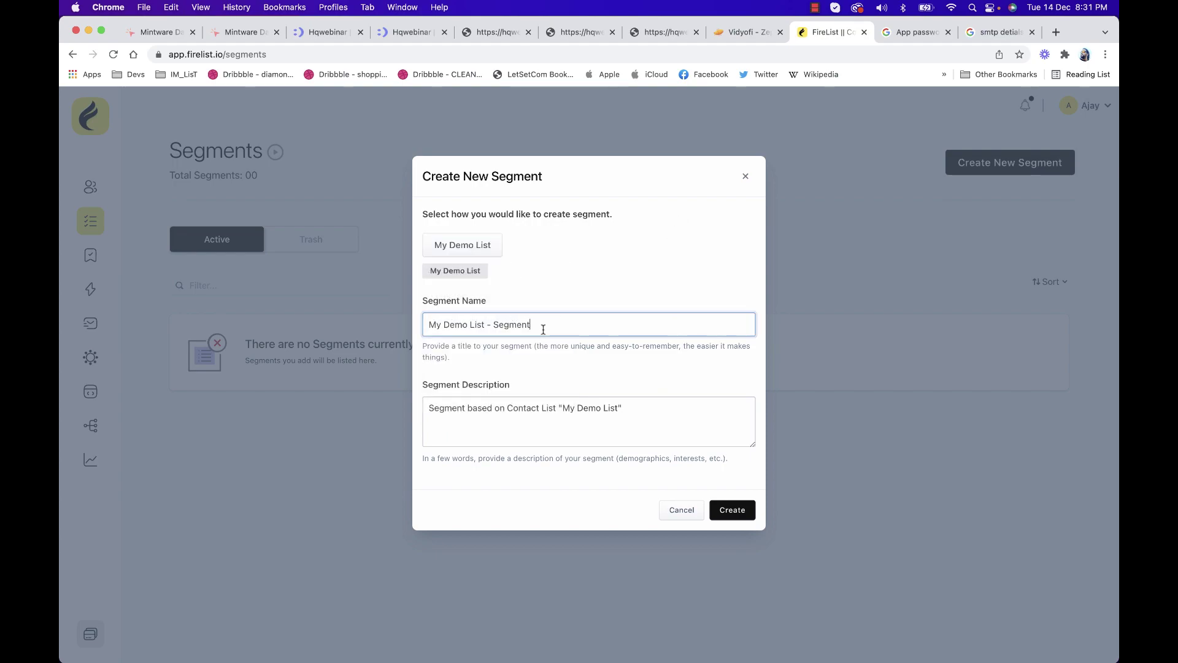
{"action": "type", "text": "Demo"}
{"action": "left_click", "coordinate": [642, 423]}
{"action": "type", "text": "Demo"}
{"action": "left_click", "coordinate": [732, 510]}
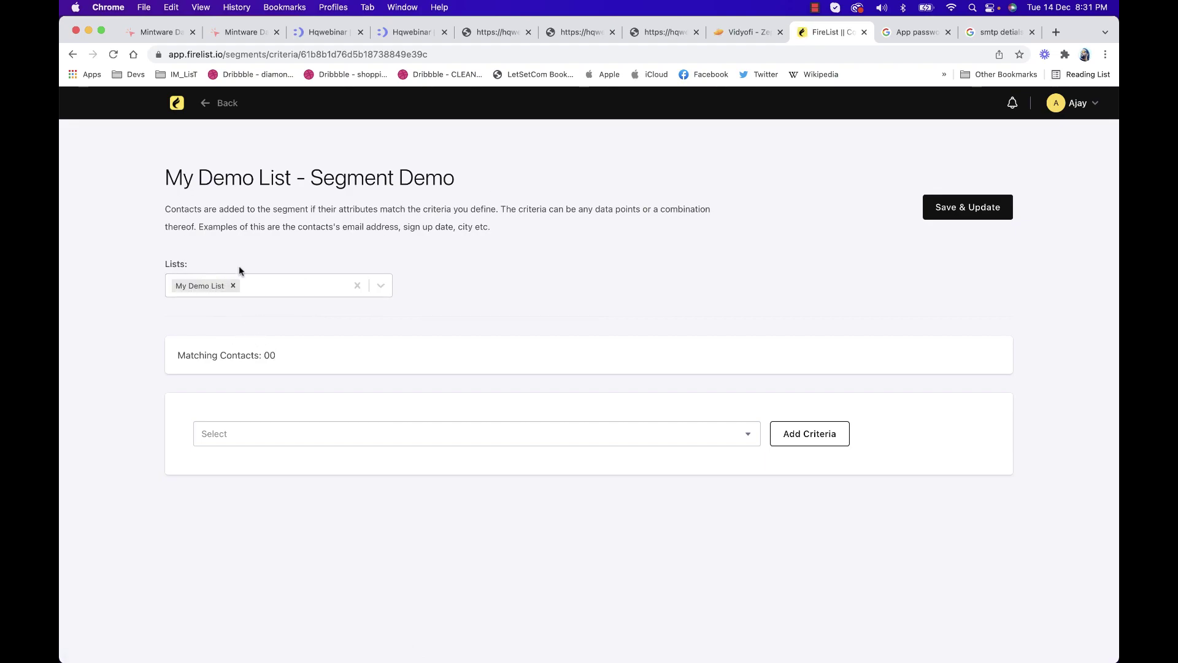
Add an Email Address criterion with the rule 'ends with' and the value gmail.com
{"action": "left_click", "coordinate": [260, 287]}
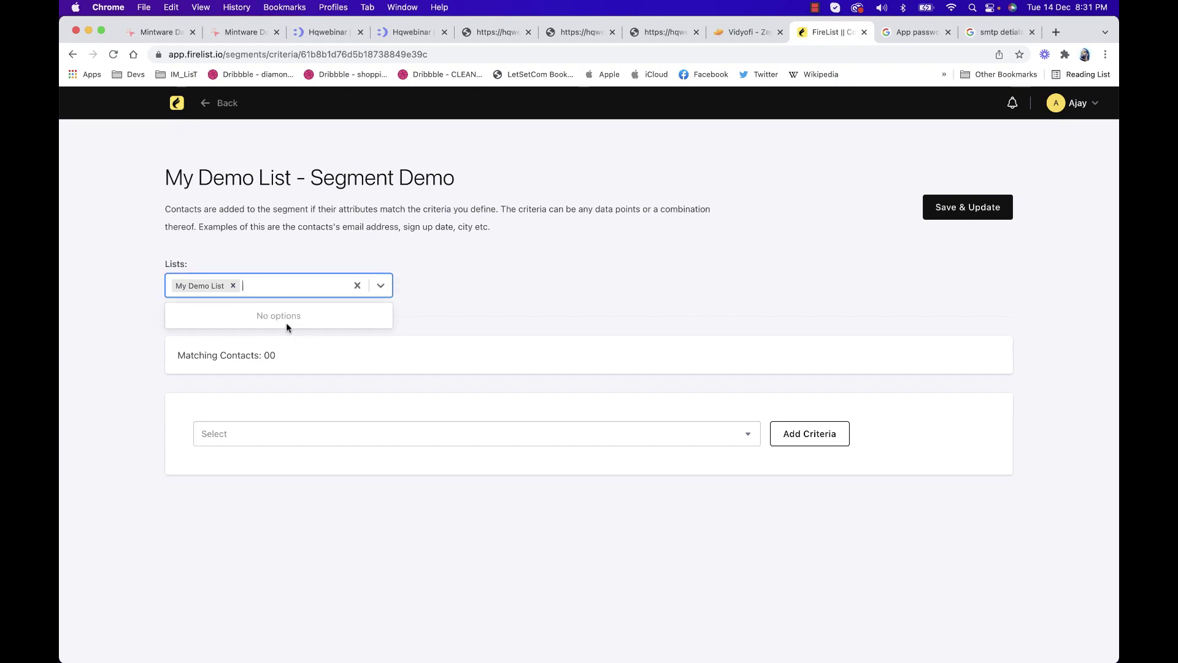
{"action": "left_click", "coordinate": [547, 284]}
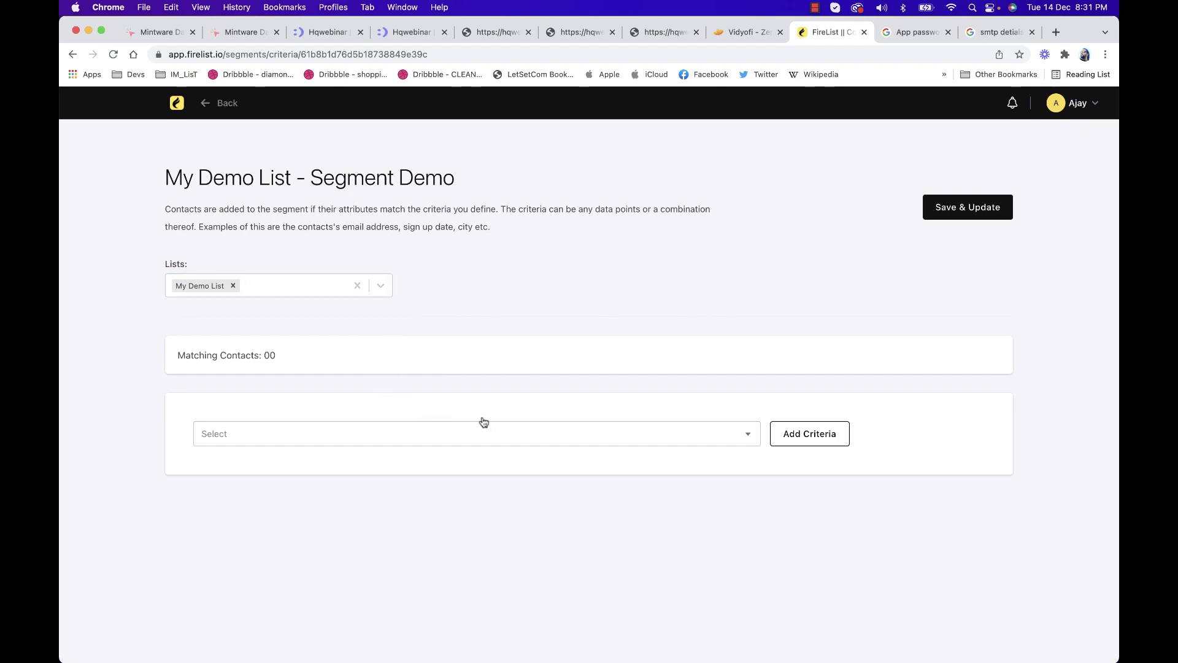
{"action": "left_click", "coordinate": [550, 439]}
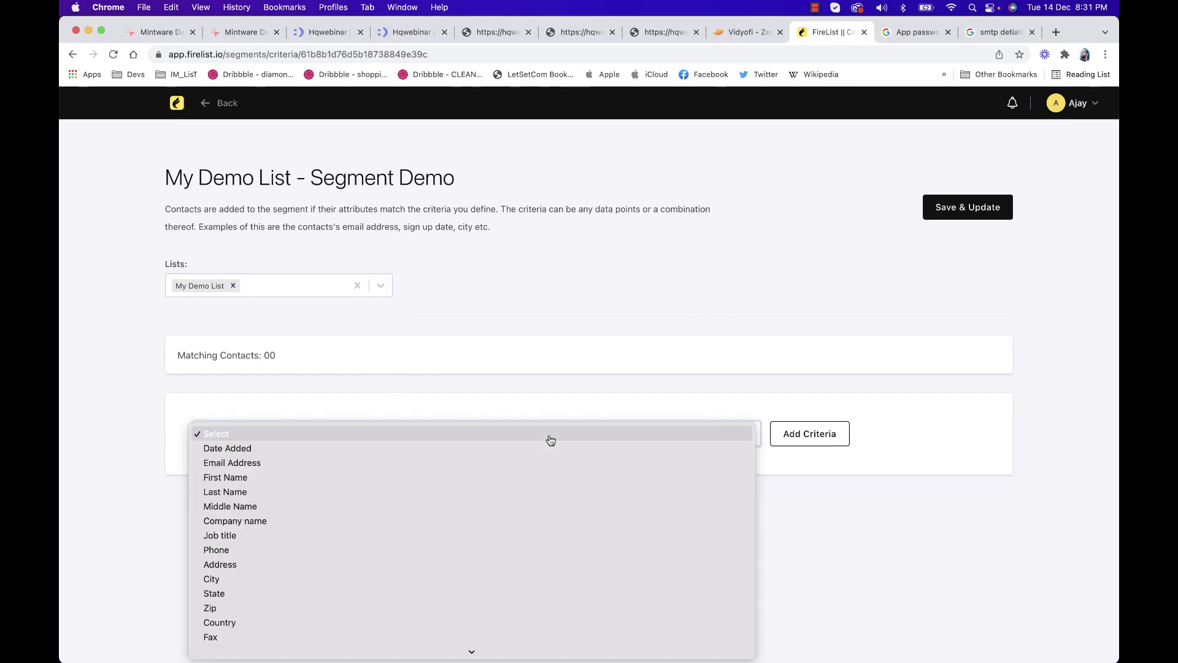
{"action": "left_click", "coordinate": [558, 466]}
{"action": "left_click", "coordinate": [810, 434]}
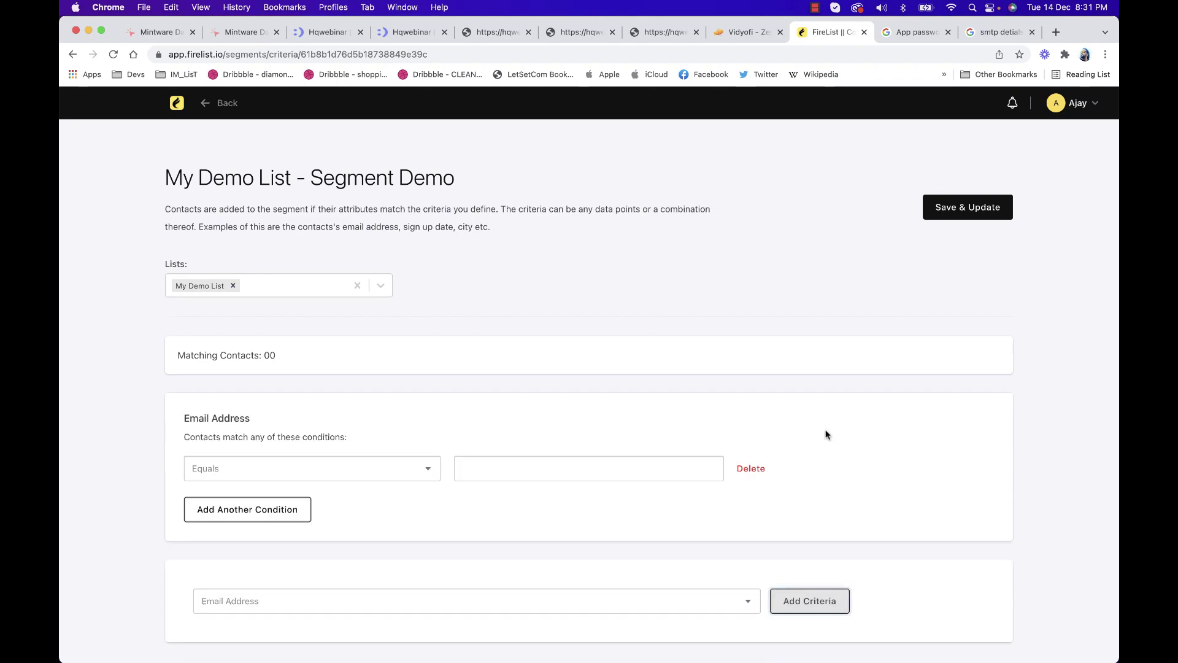
{"action": "scroll", "coordinate": [543, 361], "scroll_direction": "down", "scroll_amount": 2}
{"action": "left_click", "coordinate": [313, 412]}
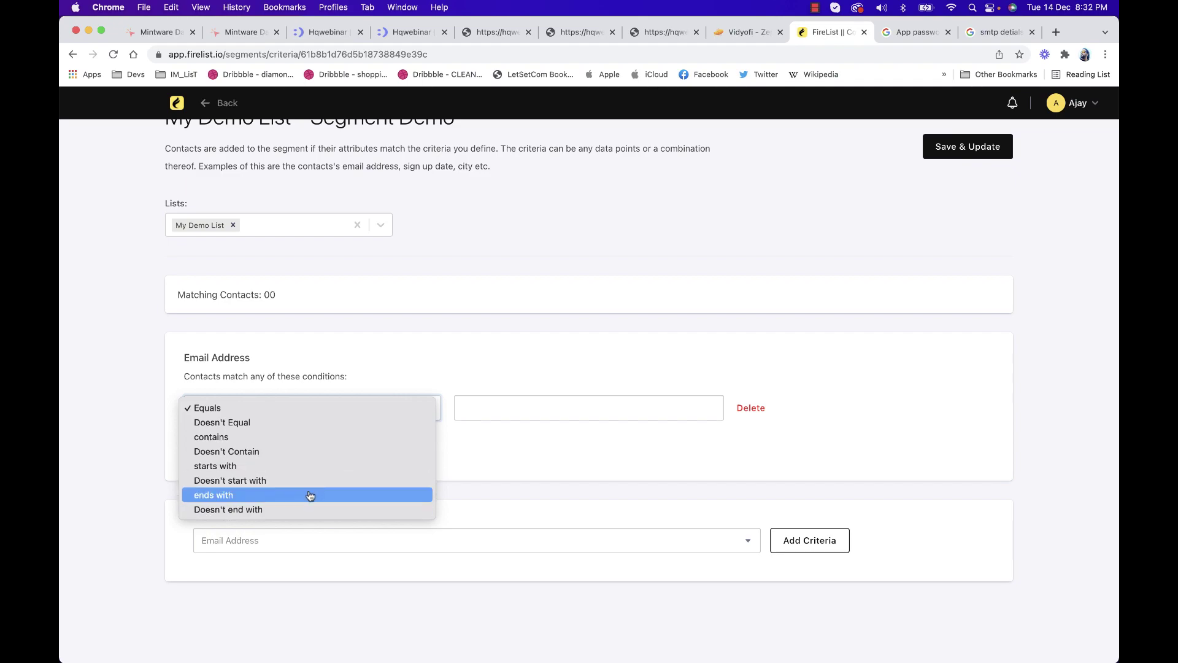
{"action": "left_click", "coordinate": [310, 496]}
{"action": "left_click", "coordinate": [489, 409]}
{"action": "type", "text": "gmail.com"}
{"action": "key", "text": "BackSpace"}
{"action": "key", "text": "BackSpace"}
{"action": "key", "text": "BackSpace"}
{"action": "type", "text": "com"}
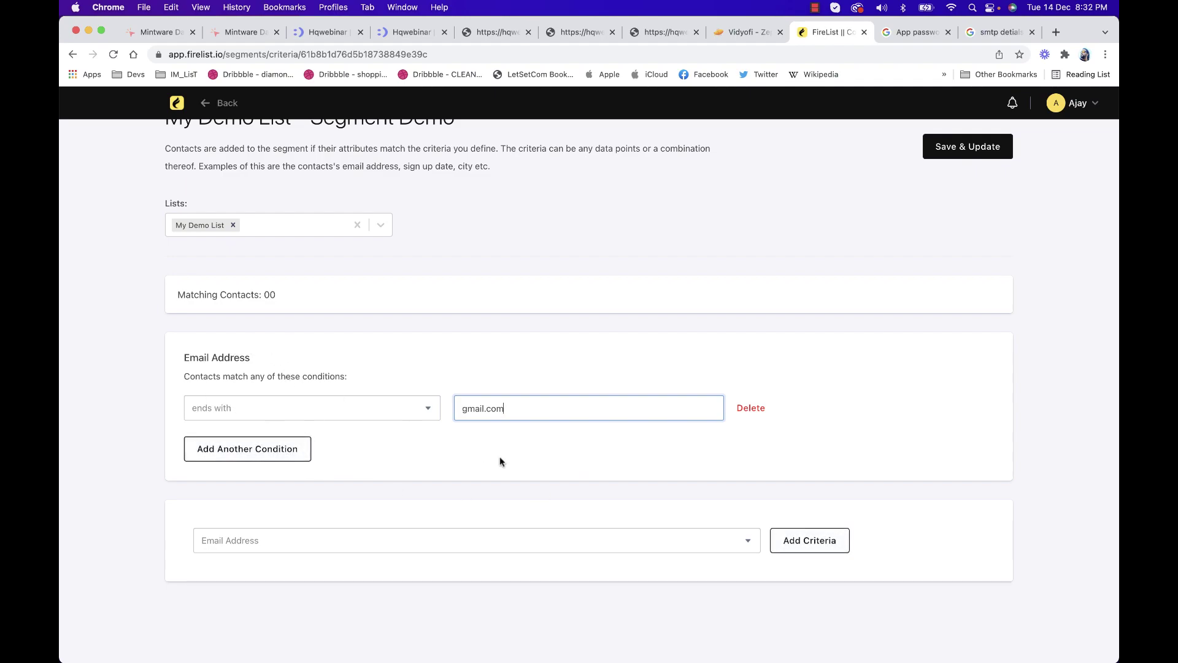
Browse the criteria field list without changing the condition
{"action": "left_click", "coordinate": [721, 541]}
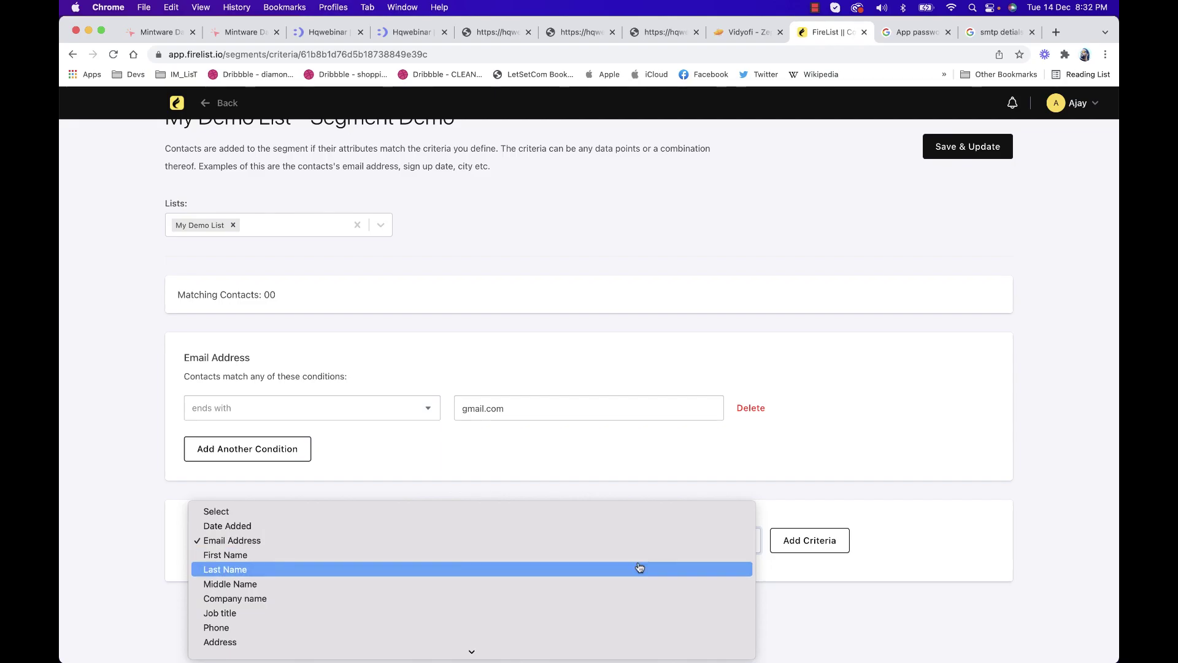
{"action": "scroll", "coordinate": [643, 626], "scroll_direction": "down", "scroll_amount": 3}
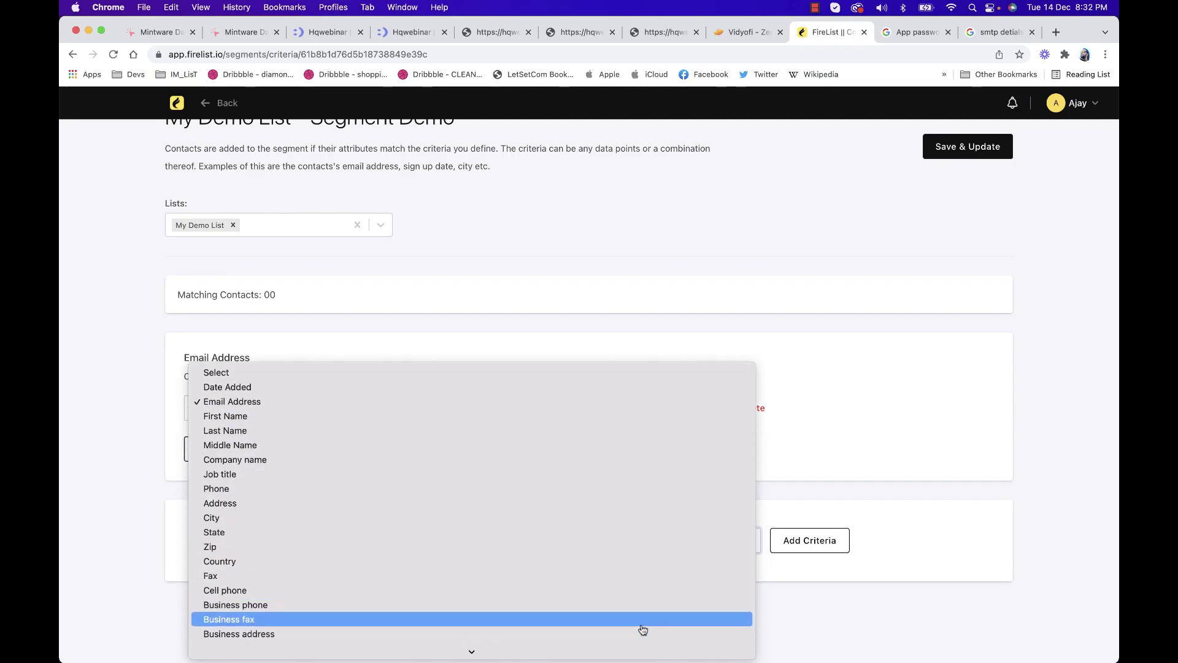
{"action": "scroll", "coordinate": [642, 626], "scroll_direction": "down", "scroll_amount": 2}
{"action": "left_click", "coordinate": [896, 599]}
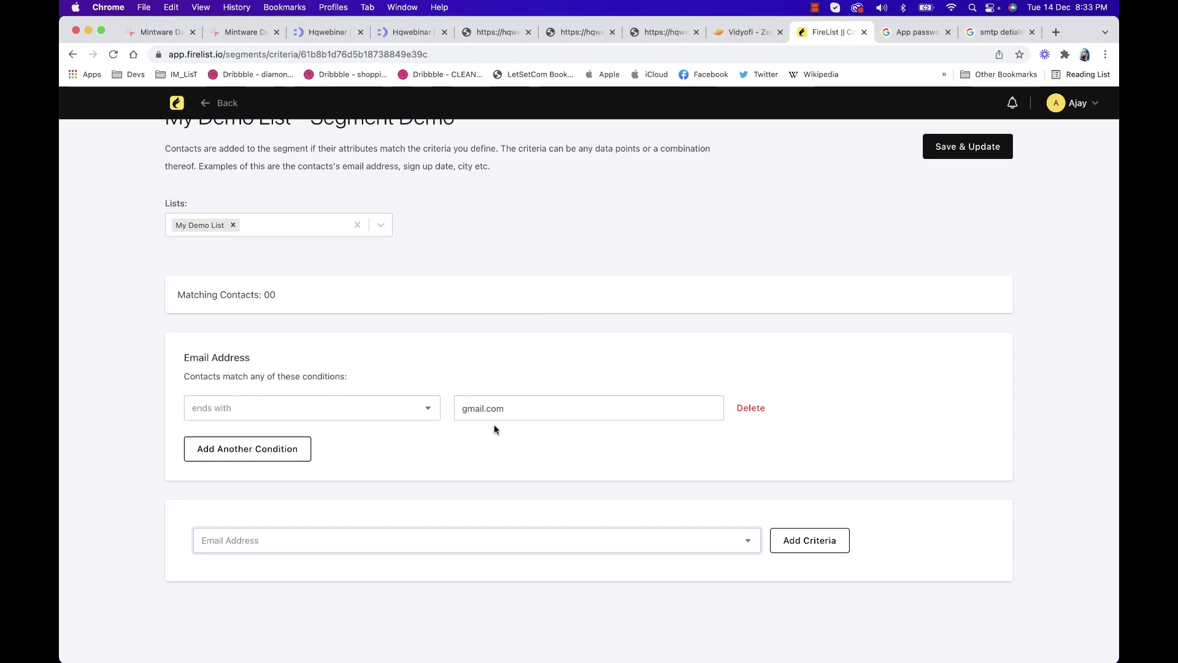
Try a Cell phone 'contains 98' condition, then delete it
{"action": "left_click", "coordinate": [241, 546]}
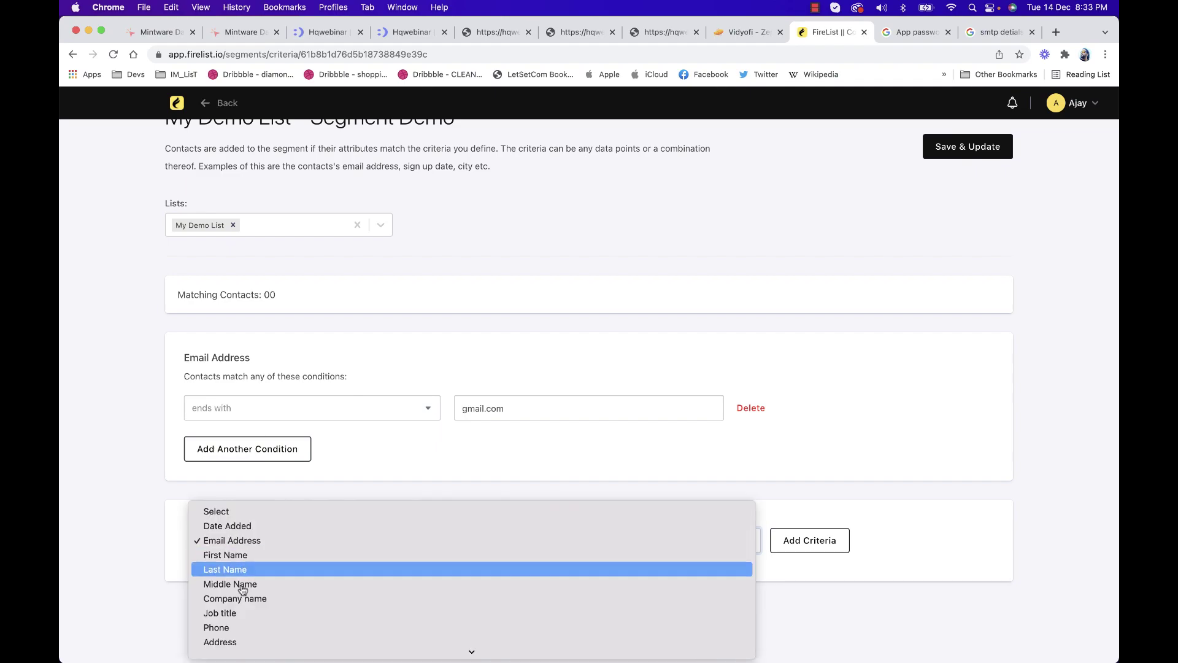
{"action": "scroll", "coordinate": [248, 599], "scroll_direction": "down", "scroll_amount": 2}
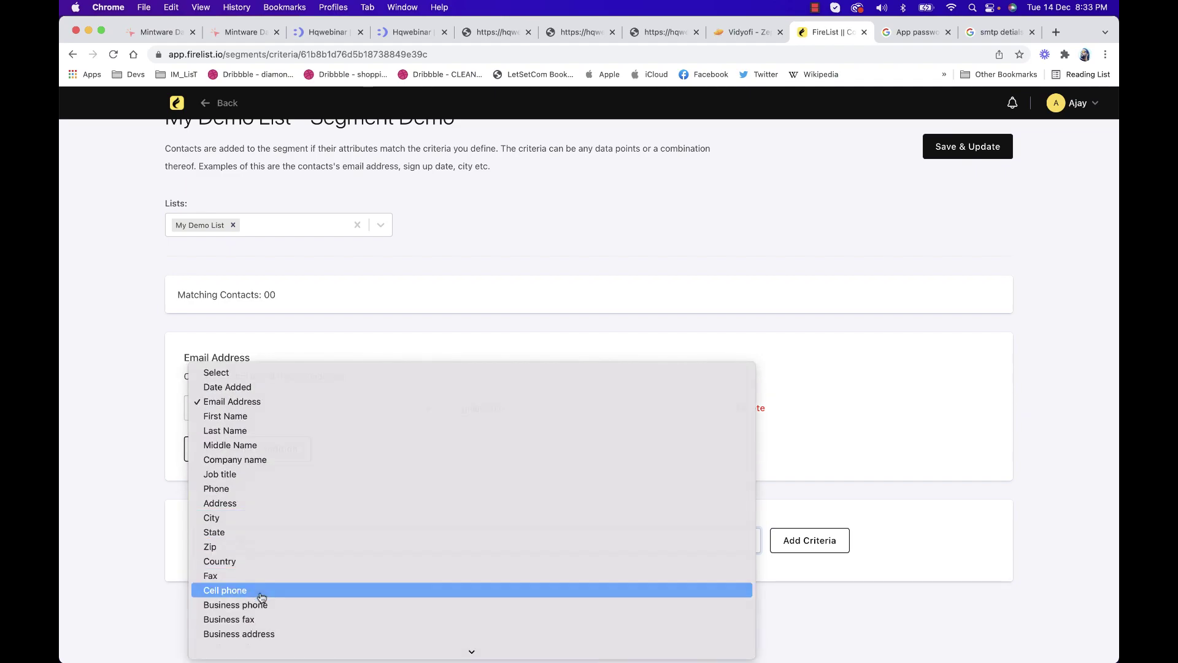
{"action": "left_click", "coordinate": [261, 591]}
{"action": "left_click", "coordinate": [792, 545]}
{"action": "scroll", "coordinate": [184, 502], "scroll_direction": "down", "scroll_amount": 3}
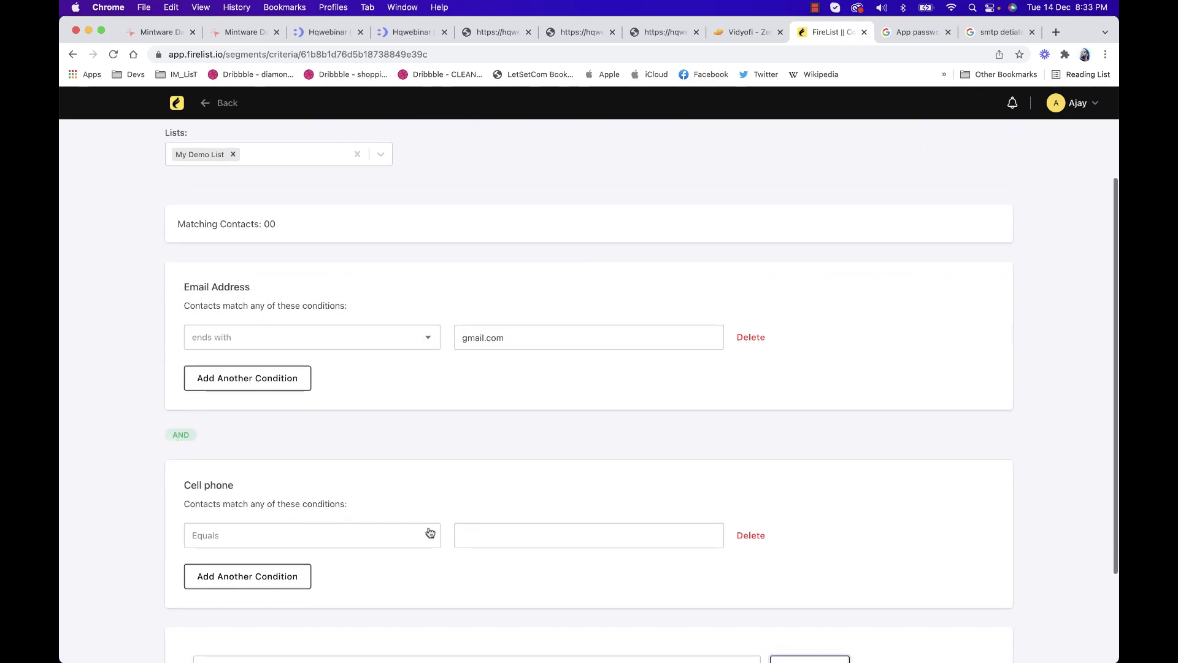
{"action": "left_click", "coordinate": [311, 543]}
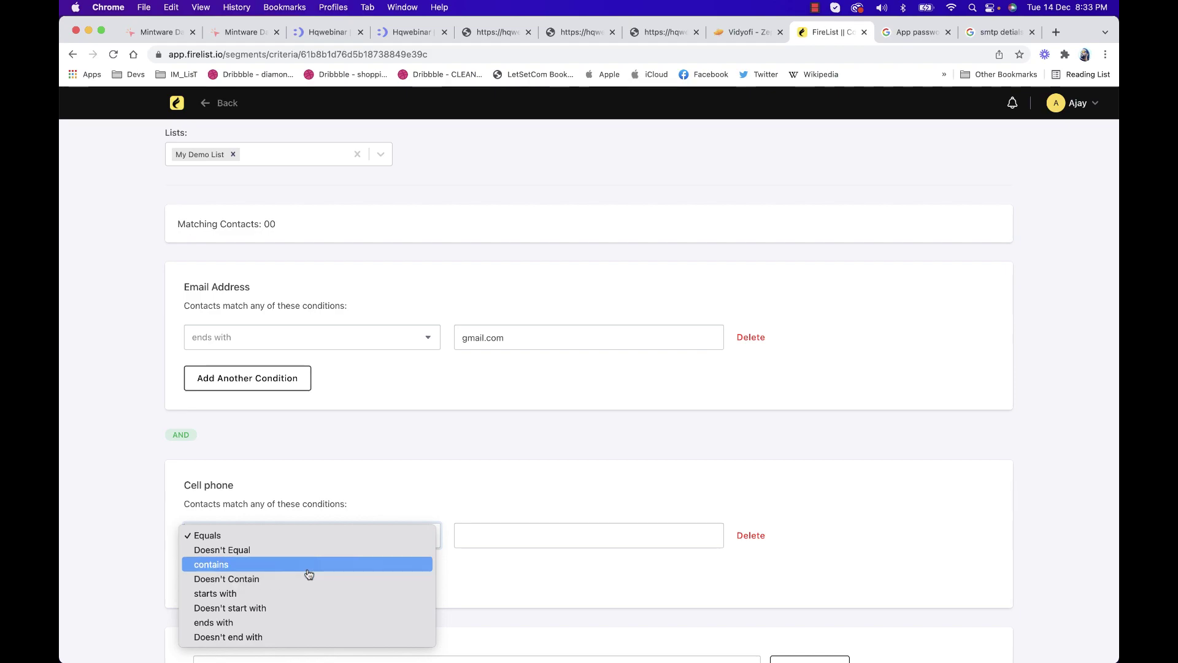
{"action": "left_click", "coordinate": [308, 575]}
{"action": "left_click", "coordinate": [501, 533]}
{"action": "type", "text": "98"}
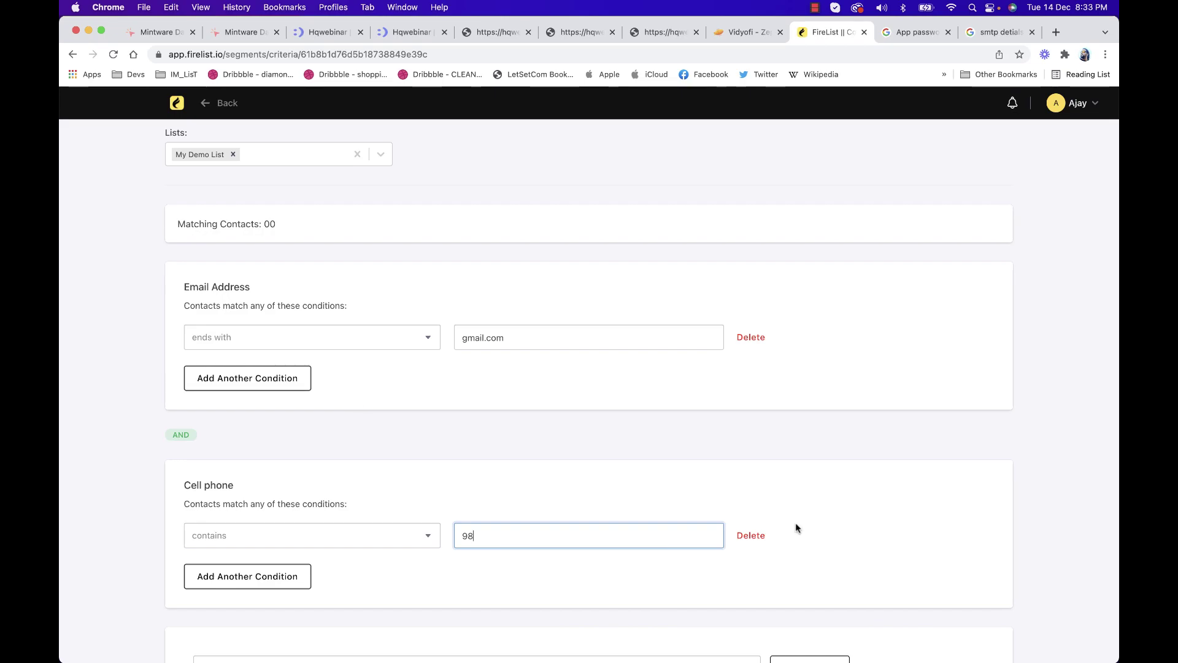
{"action": "left_click", "coordinate": [750, 535]}
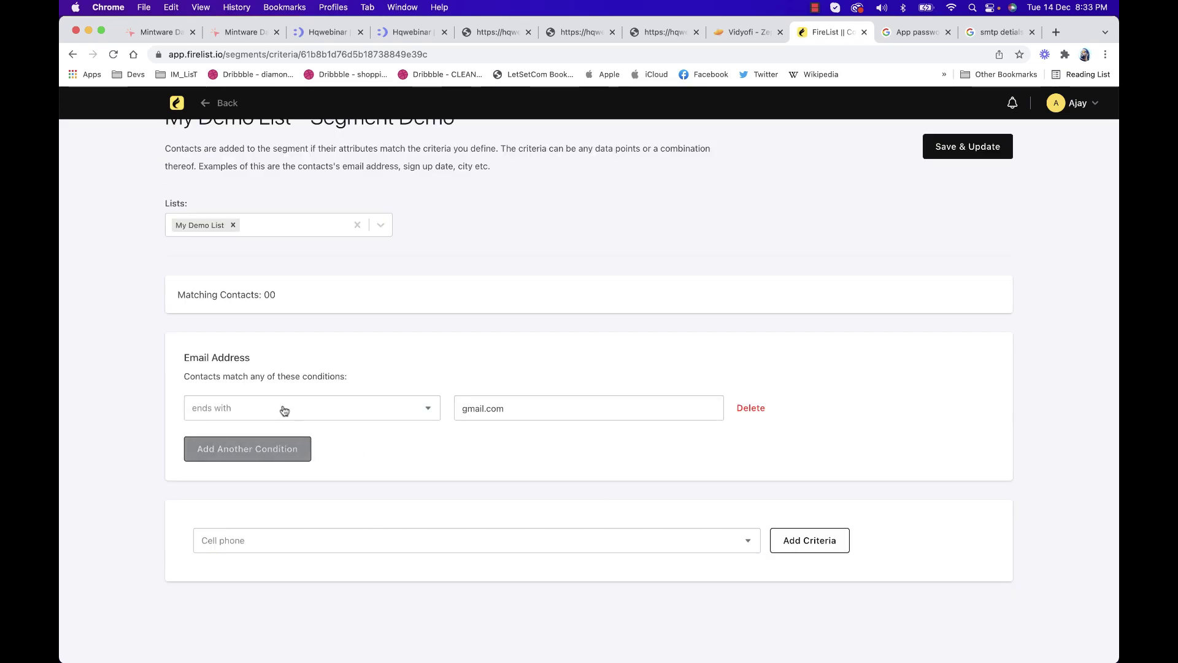
Add a second Email Address condition row, then delete it
{"action": "left_click", "coordinate": [256, 458]}
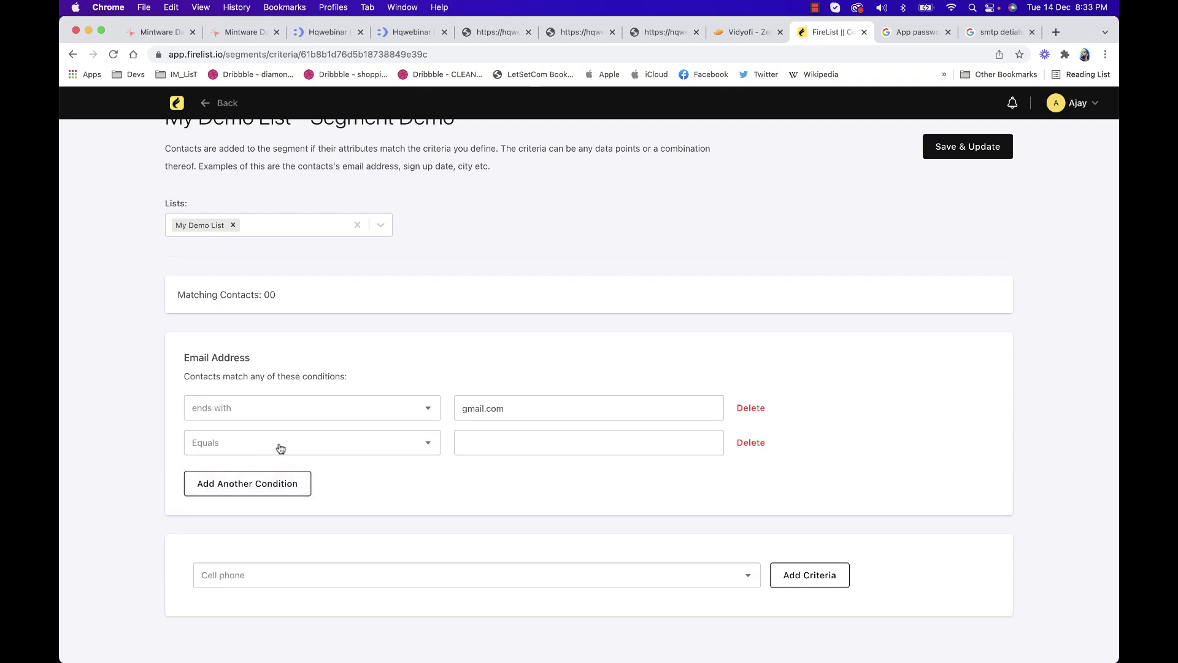
{"action": "left_click", "coordinate": [286, 450]}
{"action": "left_click", "coordinate": [399, 353]}
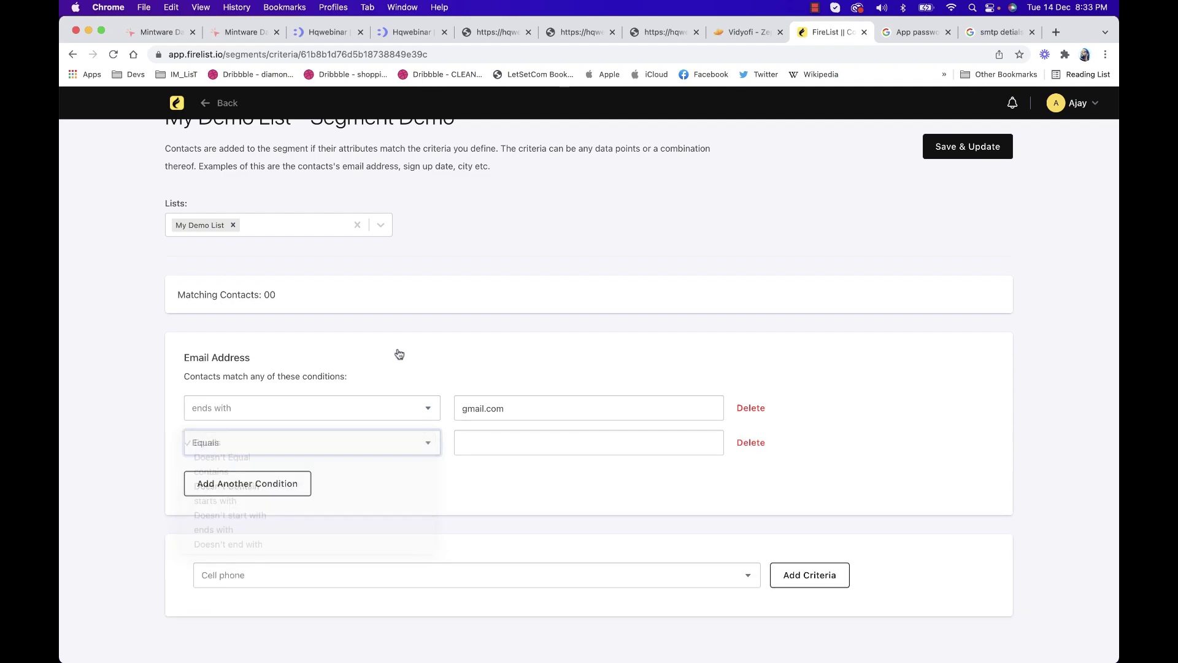
{"action": "left_click", "coordinate": [253, 450]}
{"action": "left_click", "coordinate": [755, 446]}
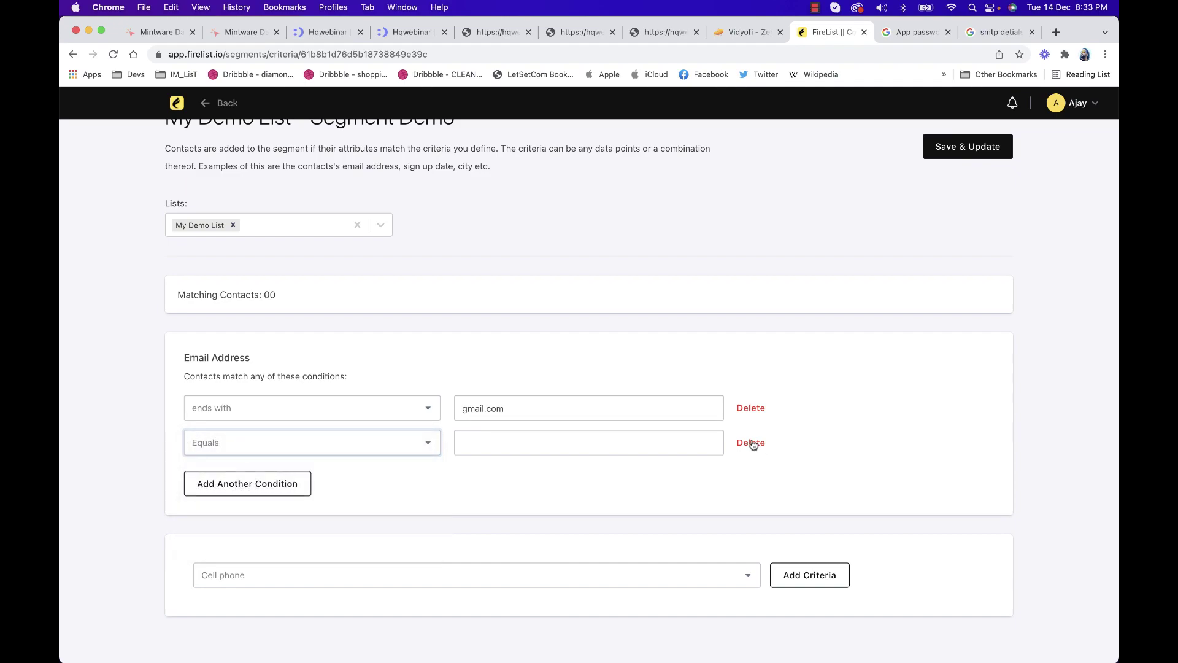
{"action": "left_click", "coordinate": [751, 442]}
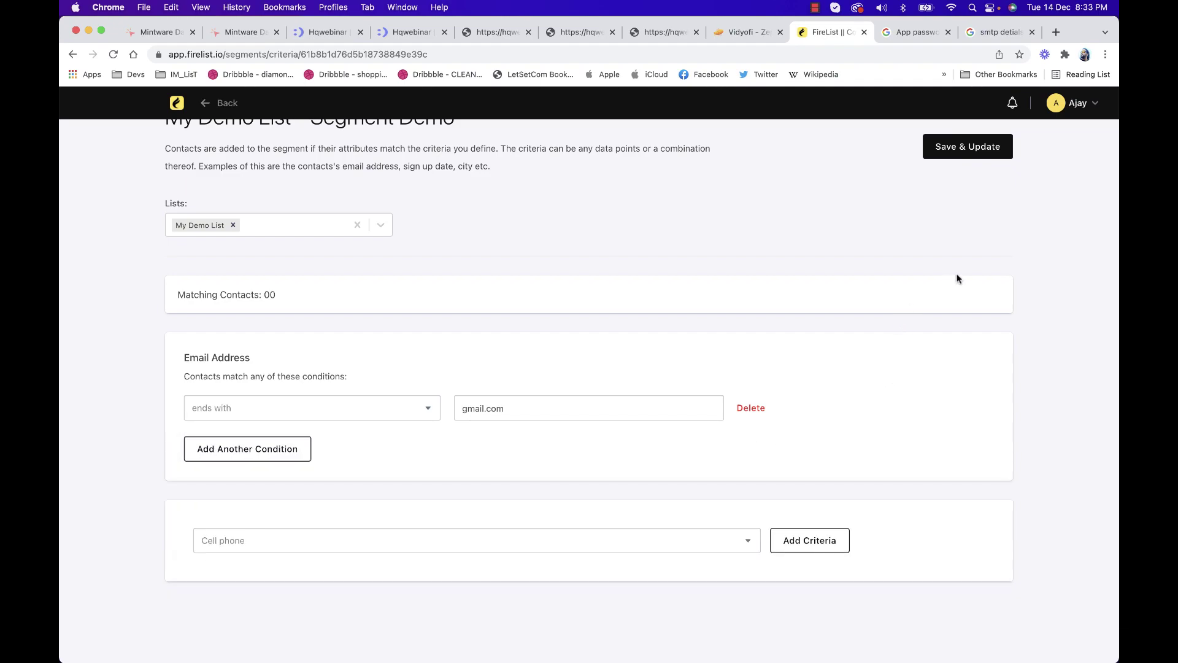
{"action": "scroll", "coordinate": [957, 276], "scroll_direction": "up", "scroll_amount": 1}
Save and update Segment Demo, then review its 14 matching gmail.com contacts
{"action": "left_click", "coordinate": [977, 179]}
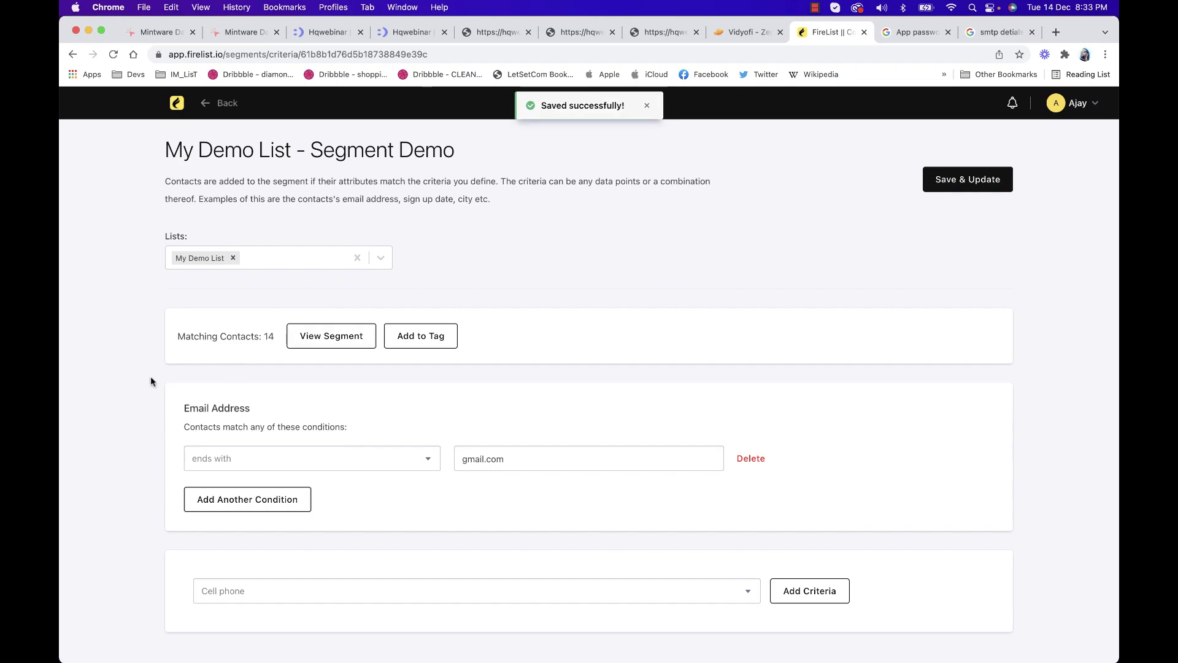
{"action": "left_click", "coordinate": [330, 335]}
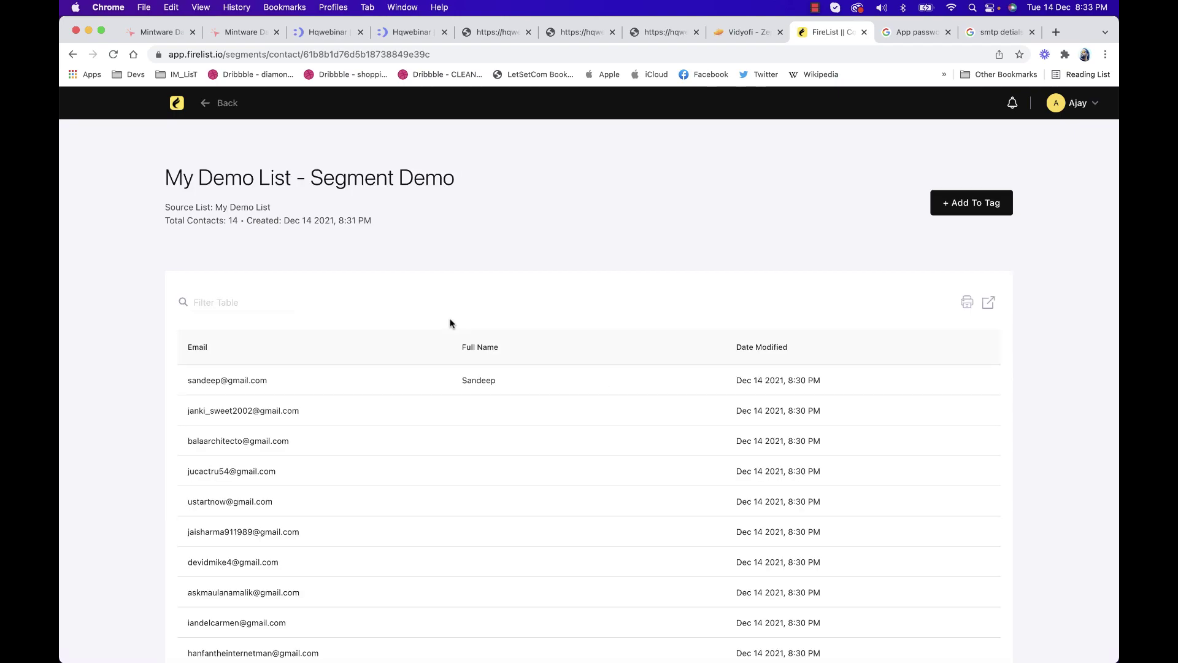
{"action": "scroll", "coordinate": [438, 385], "scroll_direction": "down", "scroll_amount": 3}
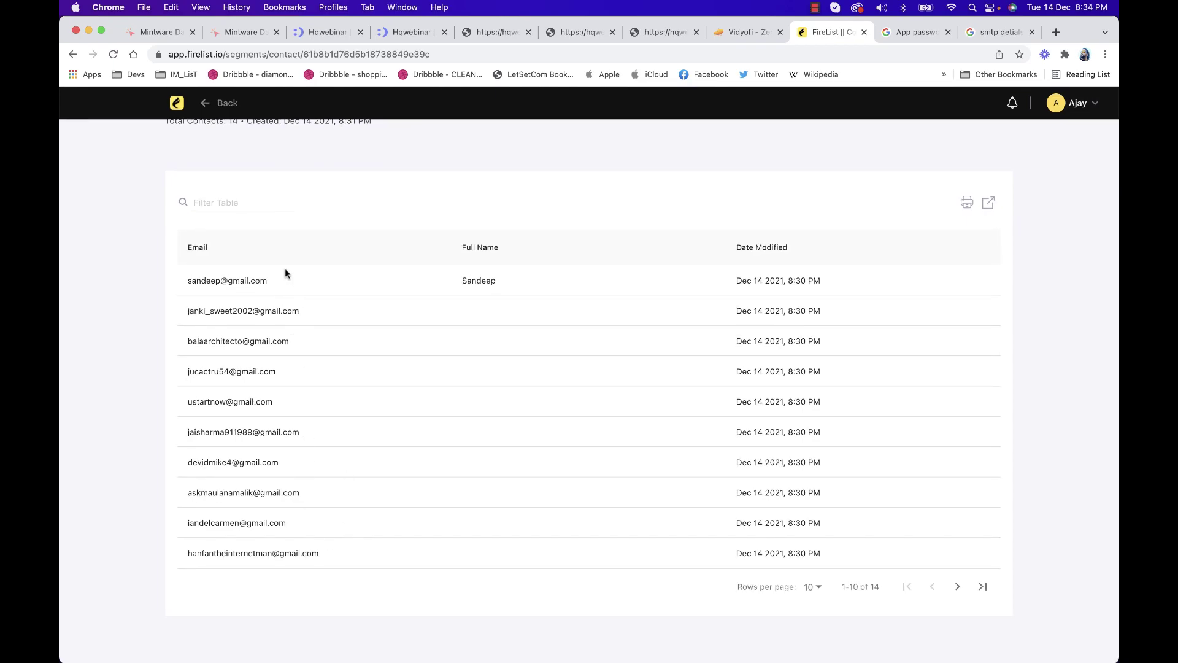
{"action": "scroll", "coordinate": [286, 435], "scroll_direction": "up", "scroll_amount": 3}
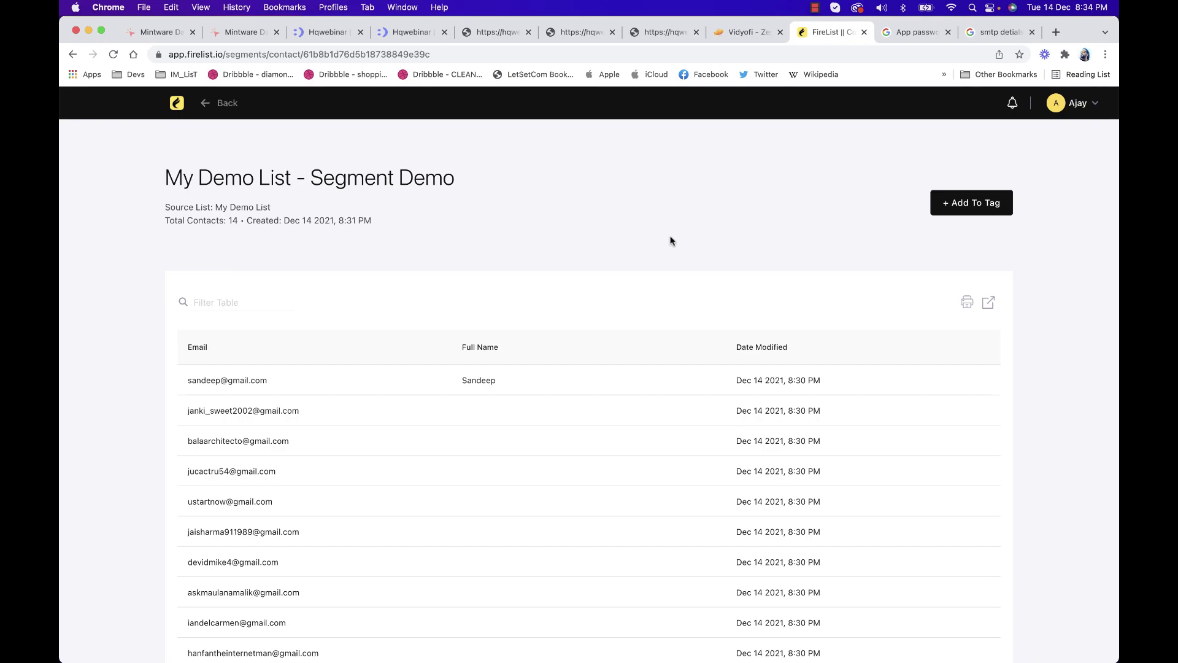
Create a tag named 'Gmail Users' with the description 'All Gmail Users'
{"action": "left_click", "coordinate": [175, 103]}
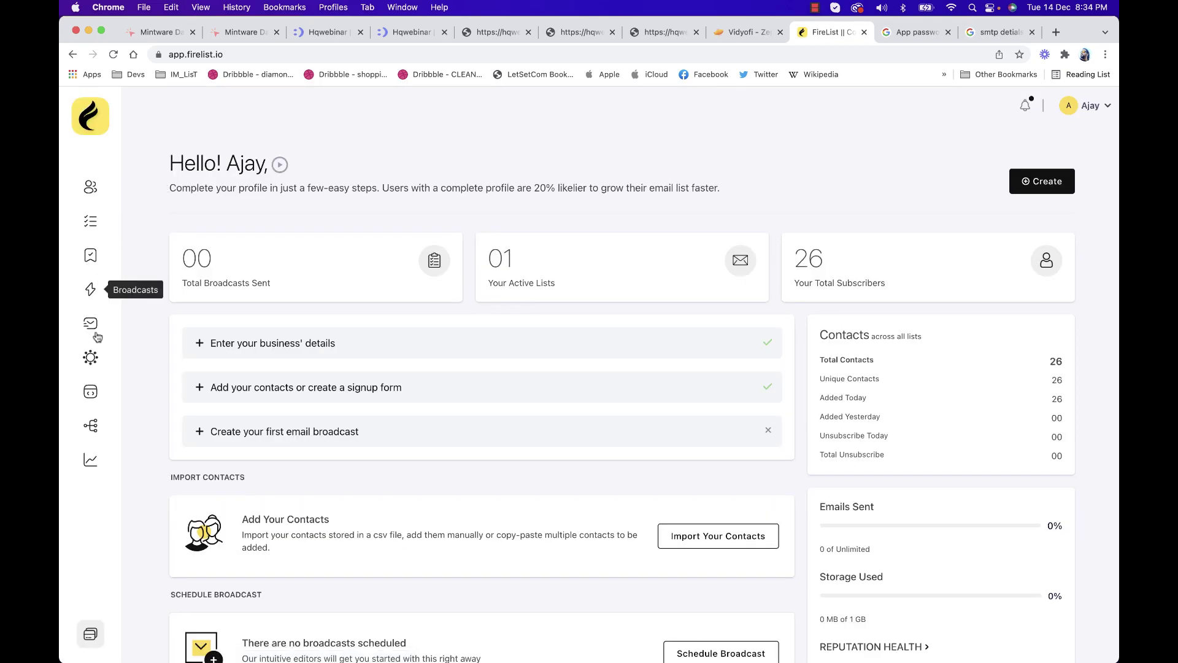
{"action": "left_click", "coordinate": [91, 257]}
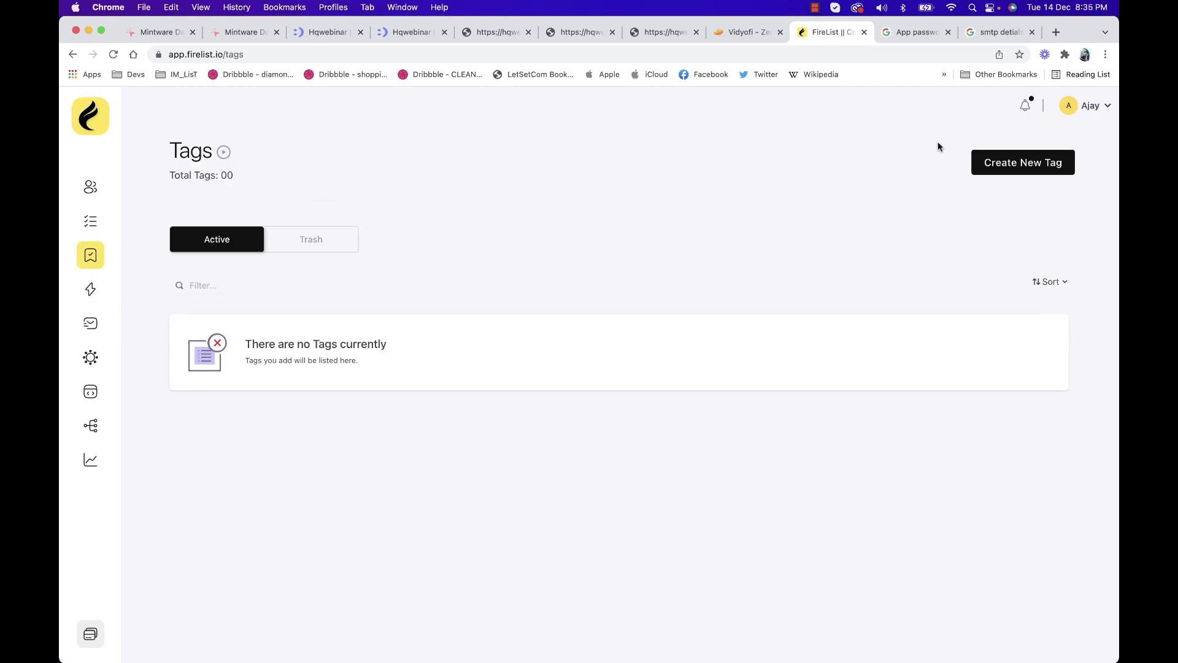
{"action": "left_click", "coordinate": [992, 162]}
{"action": "left_click", "coordinate": [564, 270]}
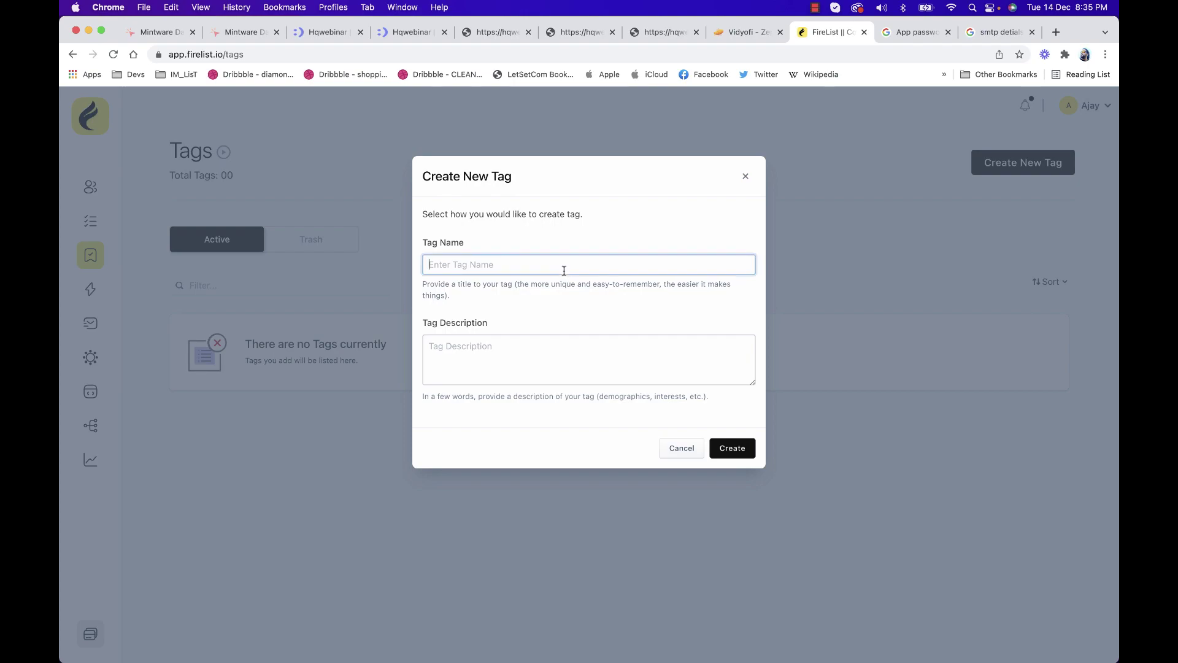
{"action": "type", "text": "Warm users"}
{"action": "key", "text": "cmd+a"}
{"action": "type", "text": "Gm"}
{"action": "left_click", "coordinate": [578, 371]}
{"action": "type", "text": "All"}
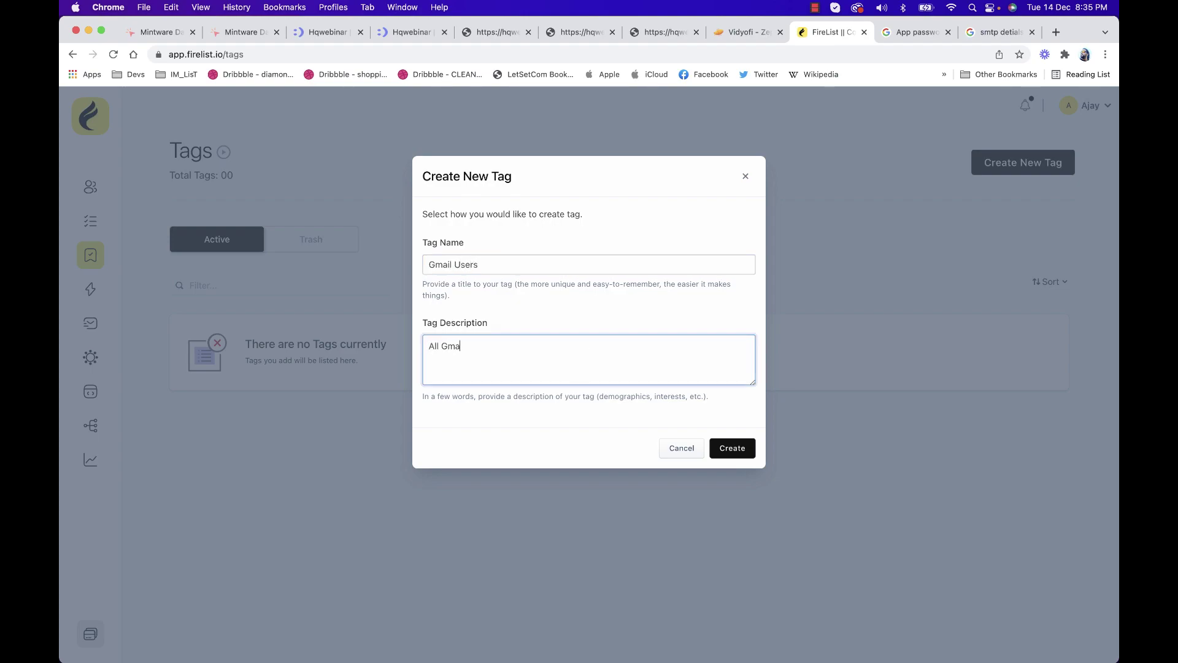
{"action": "type", "text": " Gmail Users"}
{"action": "left_click", "coordinate": [734, 448]}
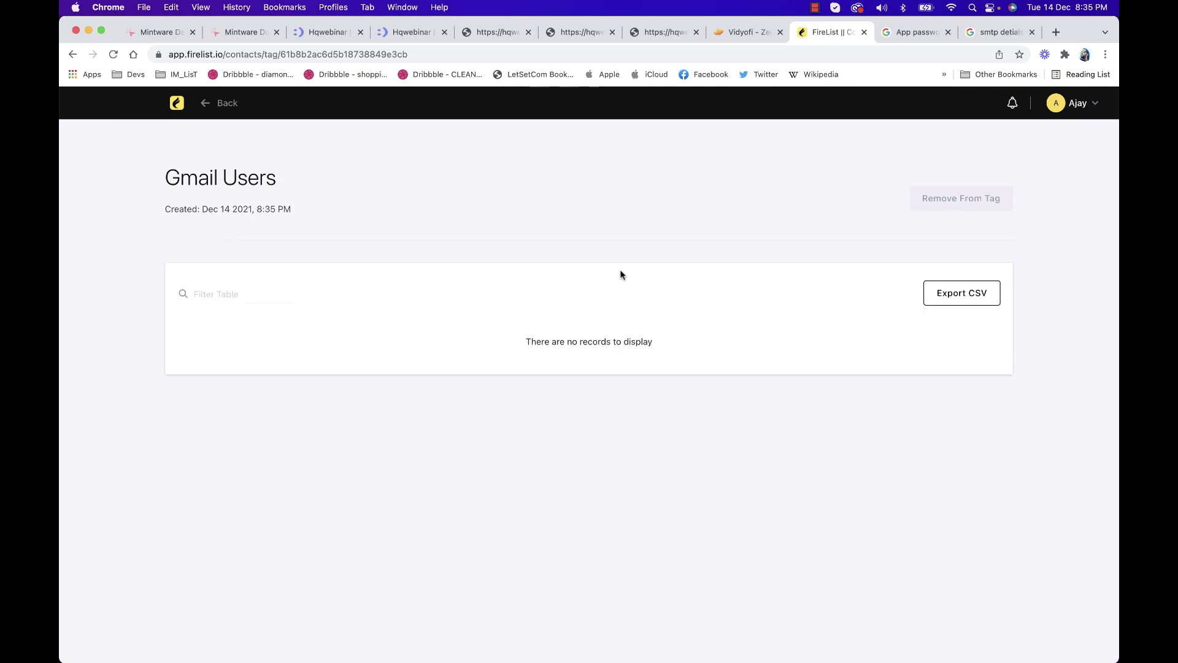
Reopen Segment Demo from Segments, save and update it, and view its contacts
{"action": "left_click", "coordinate": [204, 110]}
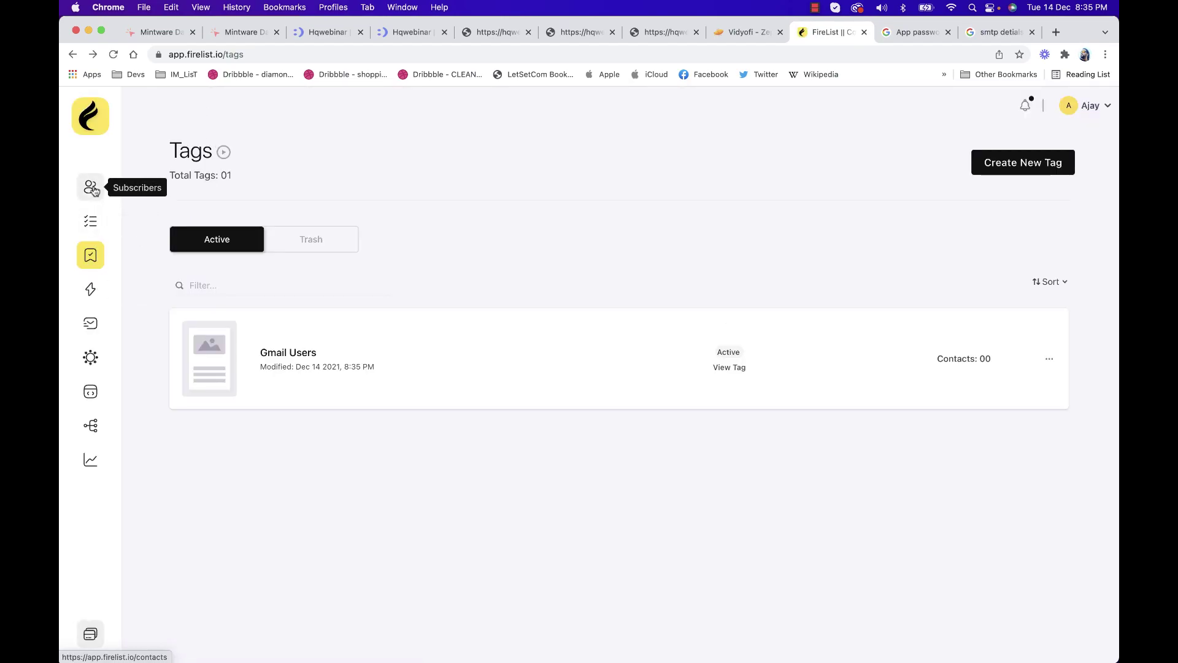
{"action": "left_click", "coordinate": [90, 221]}
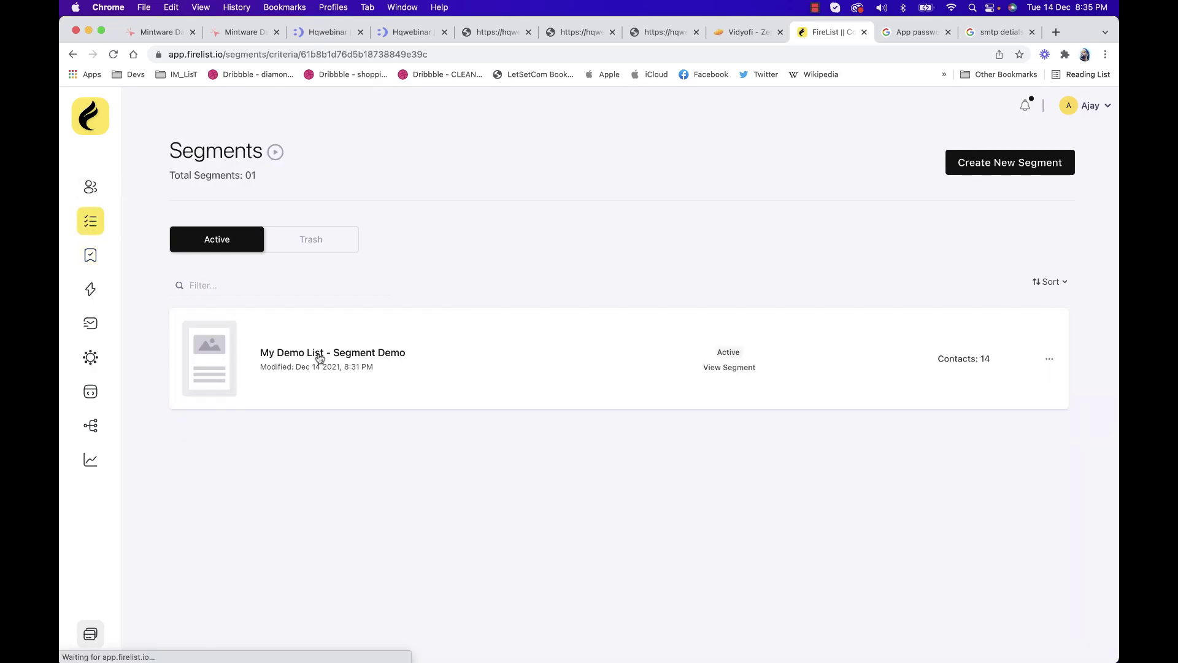
{"action": "left_click", "coordinate": [319, 358]}
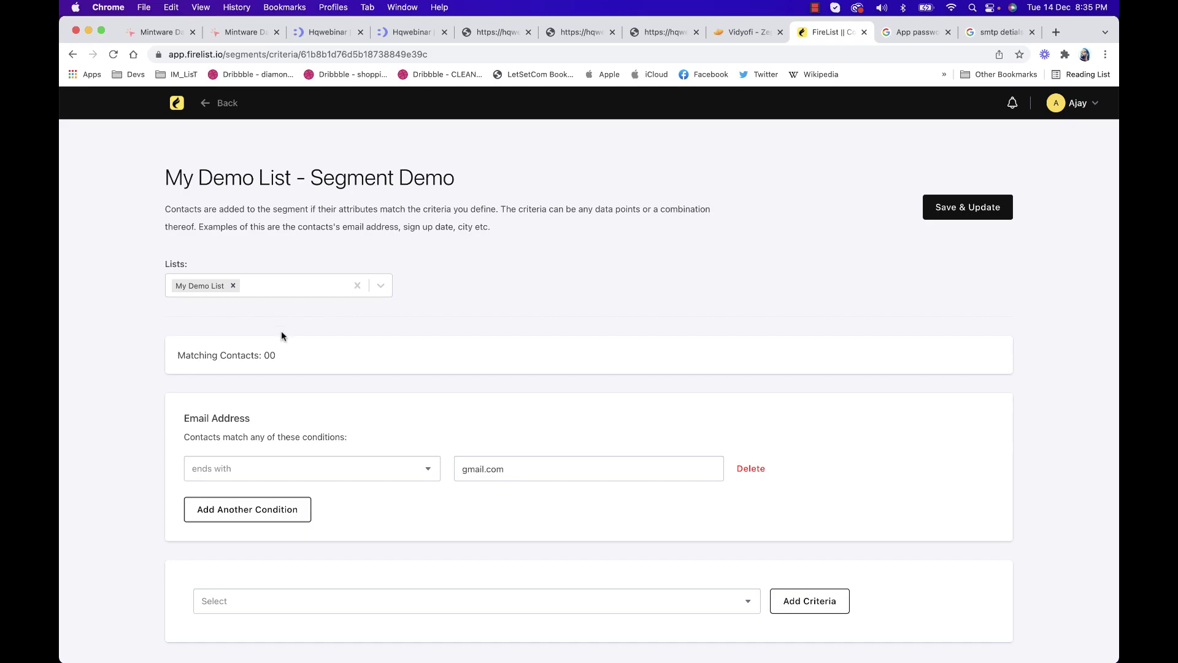
{"action": "scroll", "coordinate": [538, 313], "scroll_direction": "down", "scroll_amount": 2}
{"action": "scroll", "coordinate": [539, 313], "scroll_direction": "up", "scroll_amount": 2}
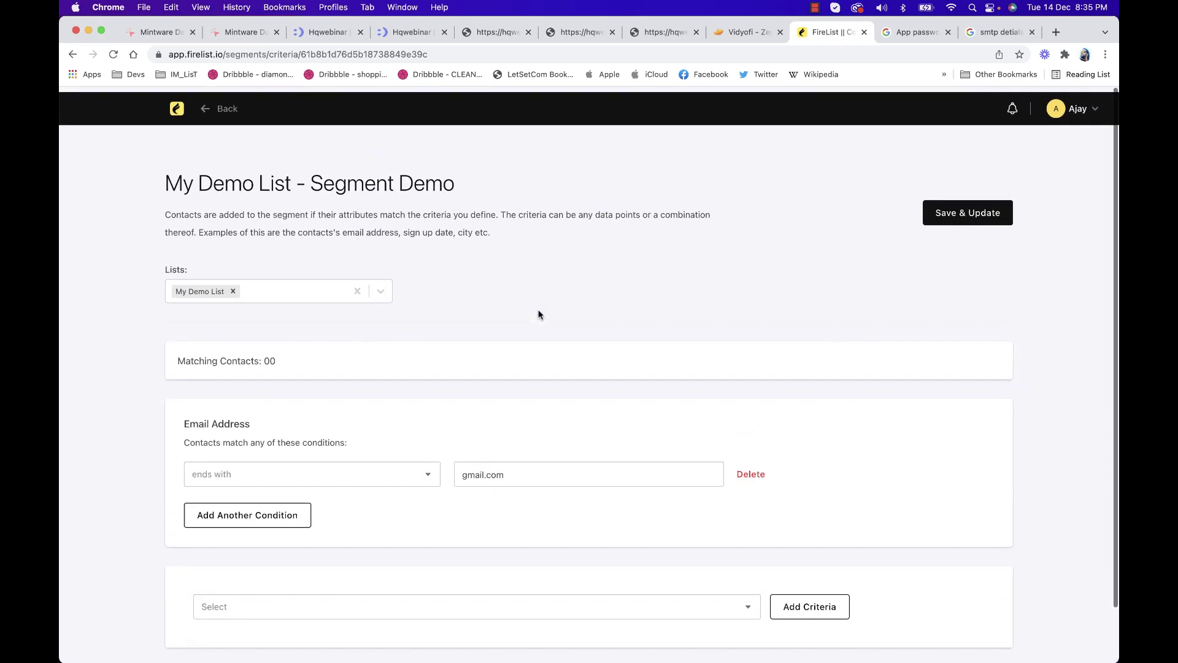
{"action": "left_click", "coordinate": [938, 207]}
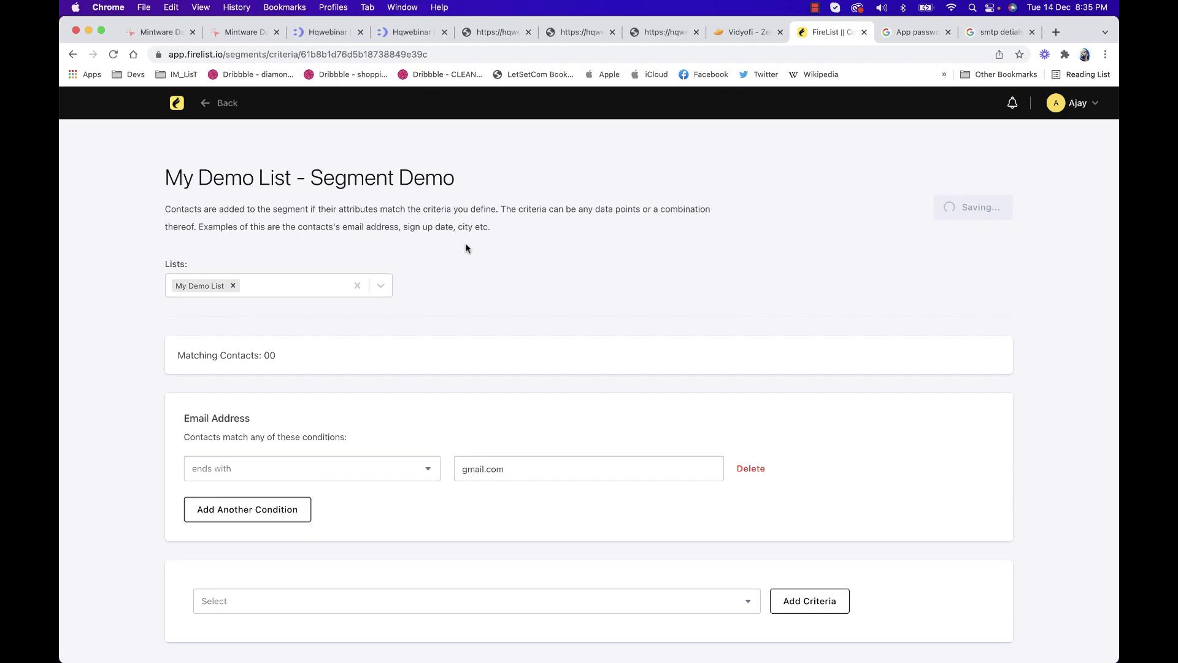
{"action": "left_click", "coordinate": [358, 354]}
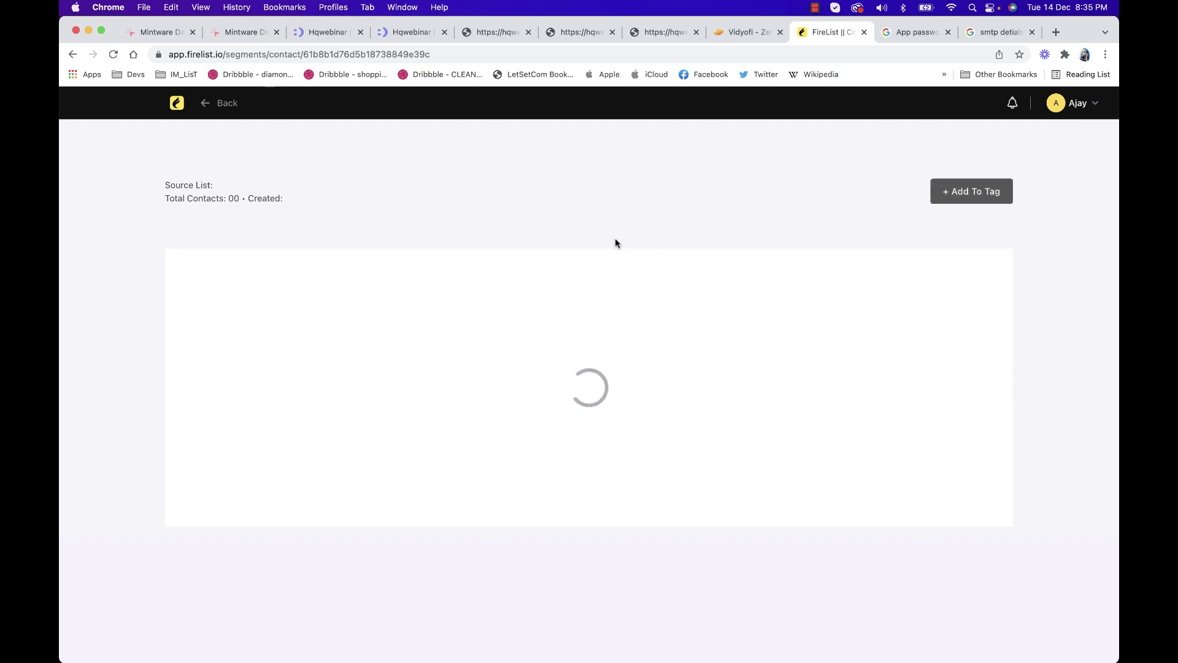
Add the segment's contacts to the Gmail Users tag
{"action": "left_click", "coordinate": [963, 202]}
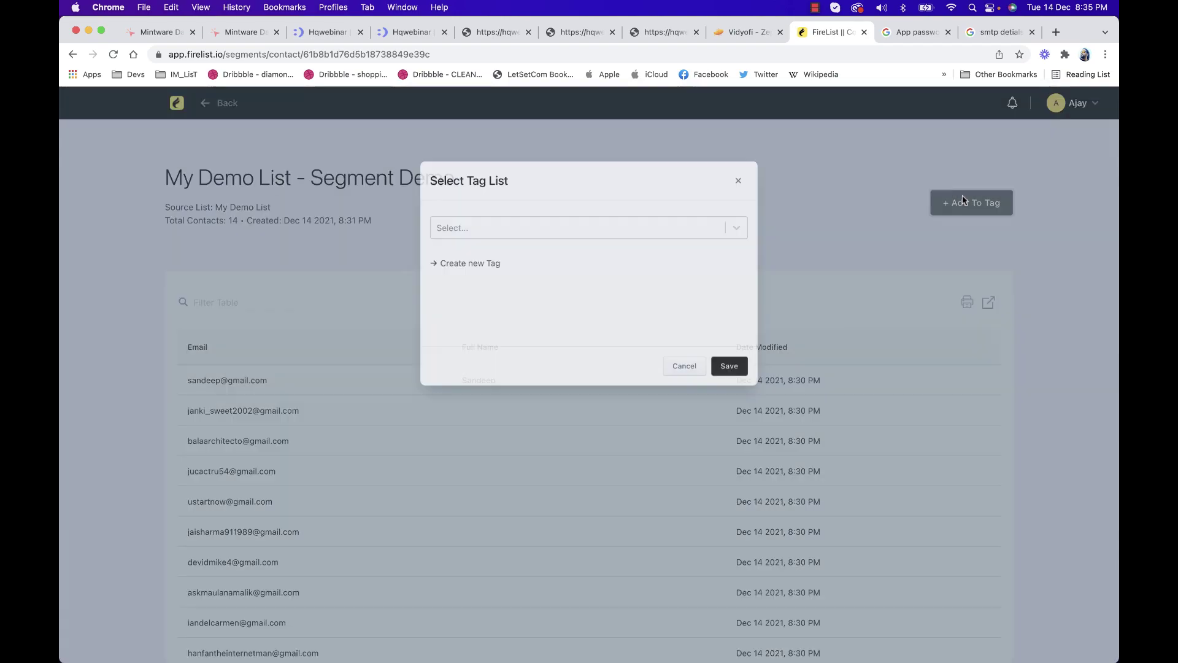
{"action": "left_click", "coordinate": [513, 225]}
{"action": "left_click", "coordinate": [447, 264]}
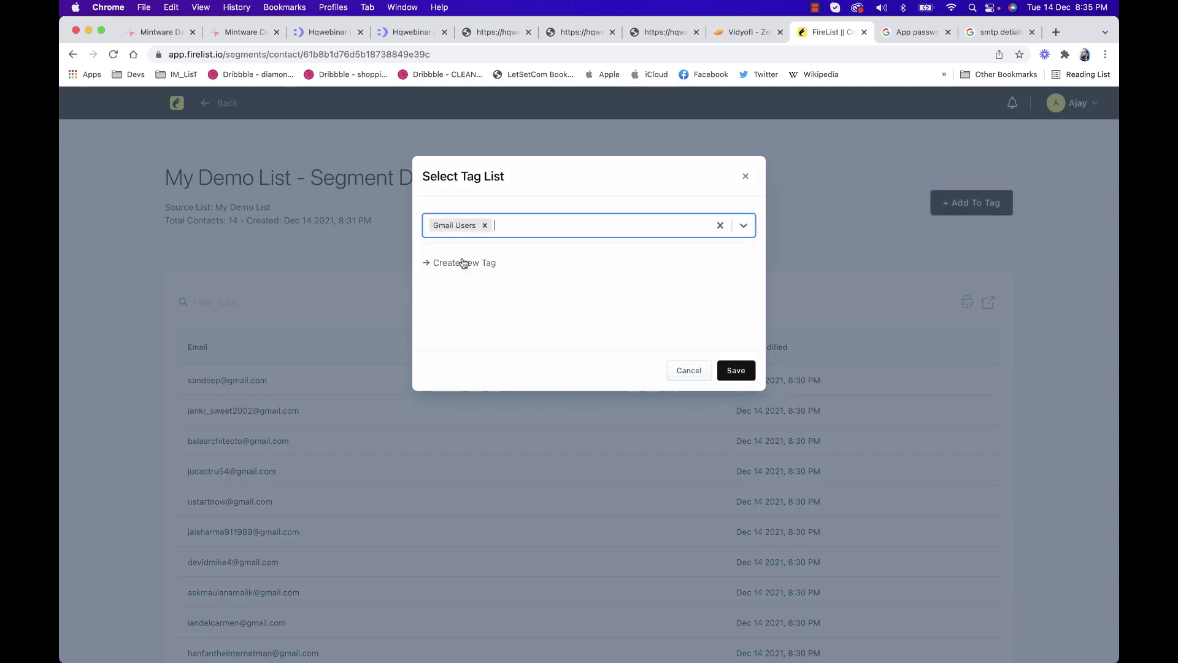
{"action": "left_click", "coordinate": [722, 377]}
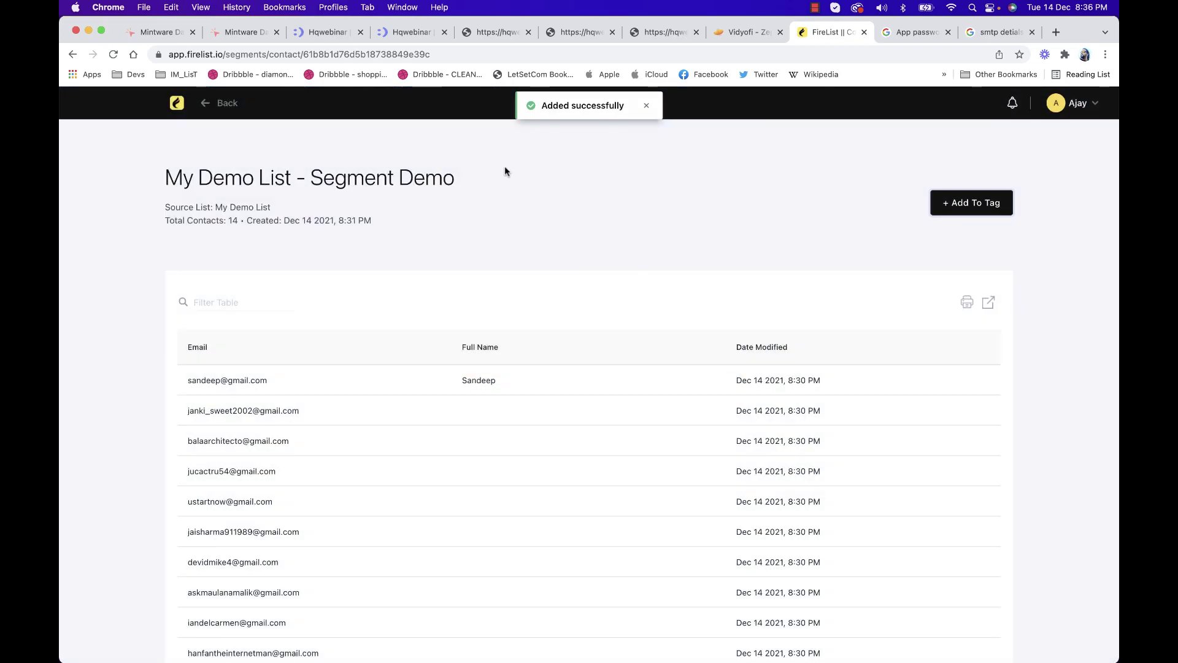
Check the Tags page, confirming Gmail Users holds 14 contacts and no tags are trashed
{"action": "left_click", "coordinate": [174, 106]}
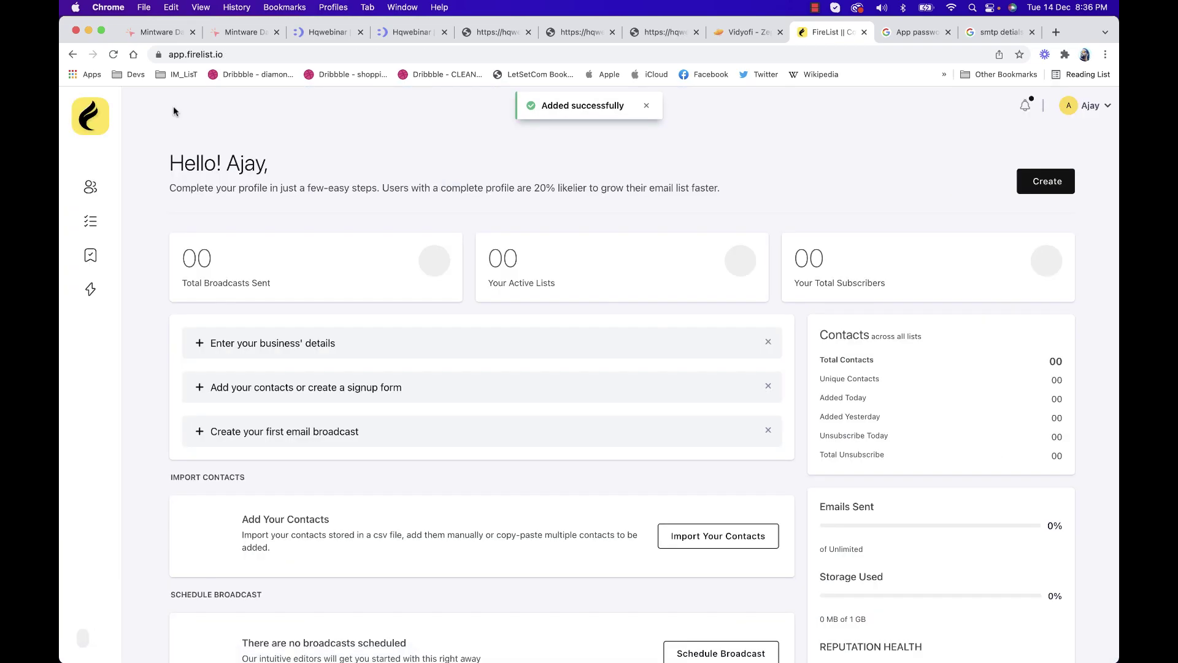
{"action": "left_click", "coordinate": [92, 256]}
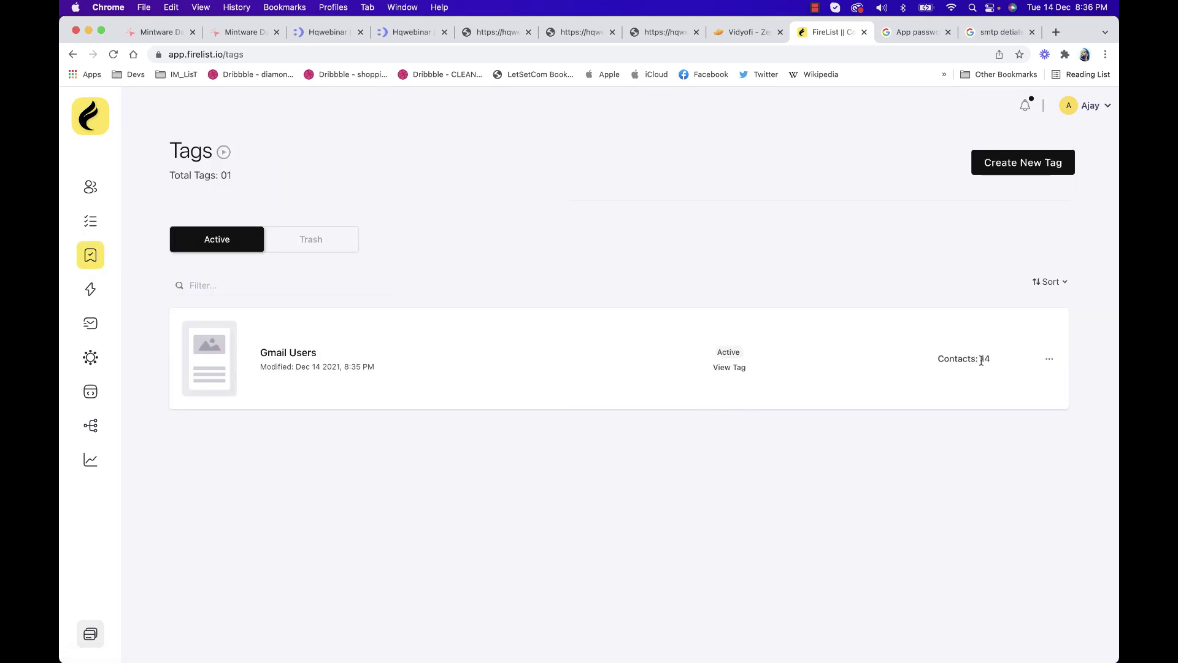
{"action": "left_click_drag", "start_coordinate": [963, 359], "coordinate": [1020, 363]}
{"action": "left_click", "coordinate": [1020, 363]}
{"action": "left_click", "coordinate": [1048, 359]}
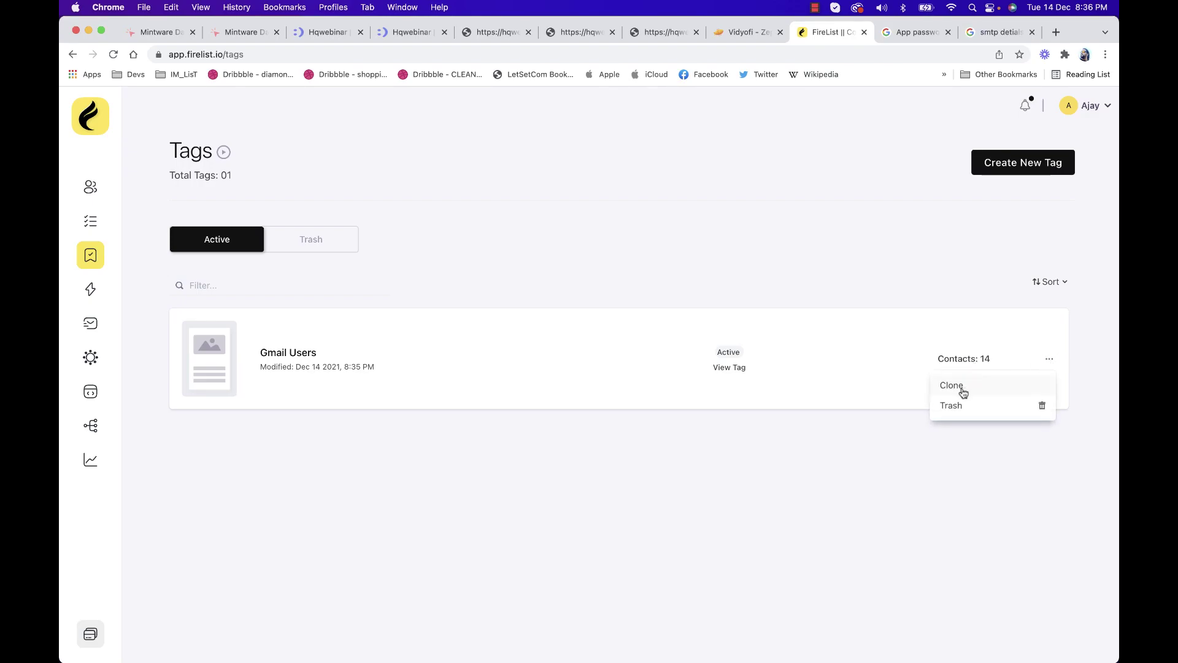
{"action": "left_click", "coordinate": [614, 336]}
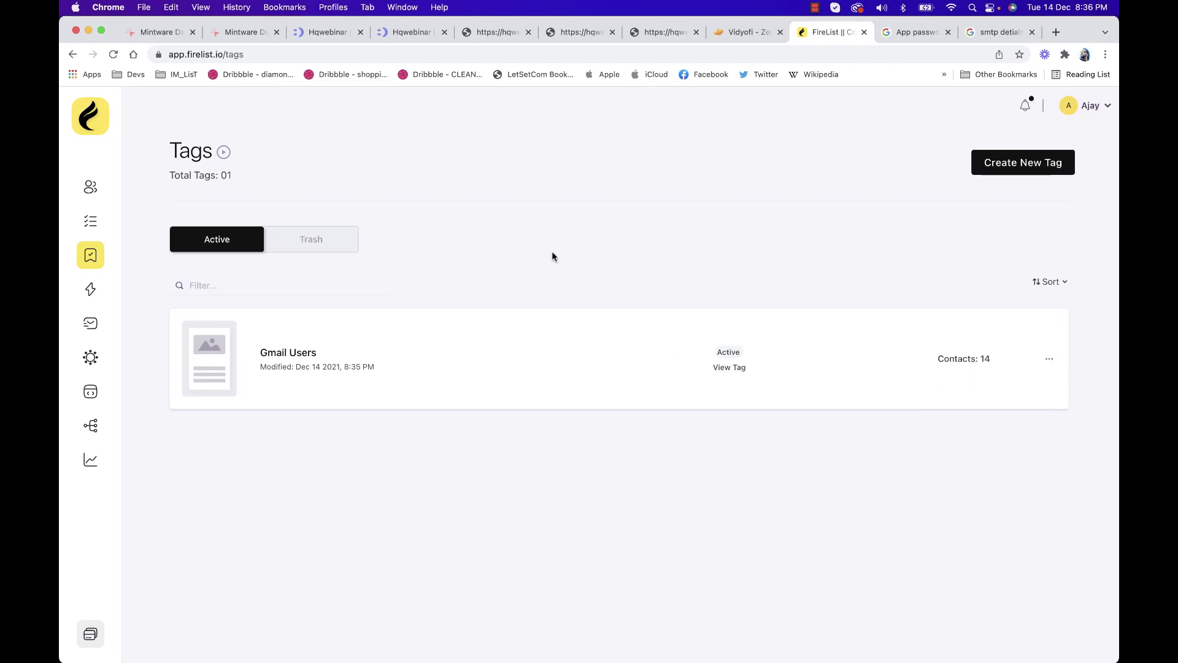
{"action": "left_click", "coordinate": [303, 247]}
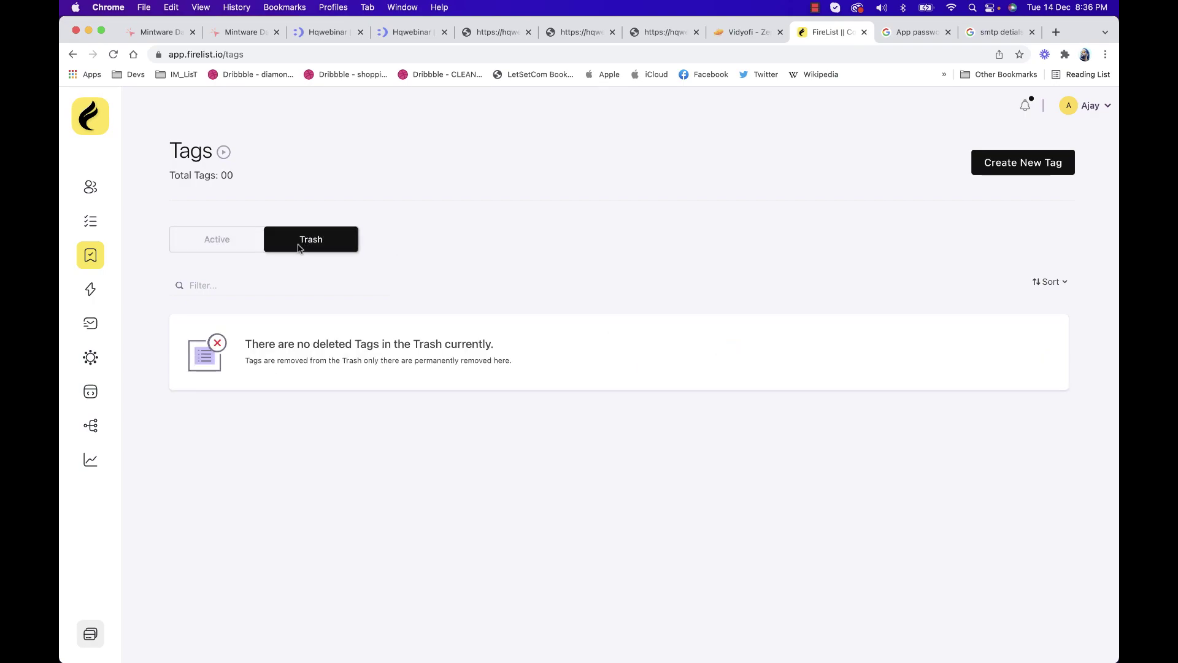
{"action": "left_click", "coordinate": [194, 238]}
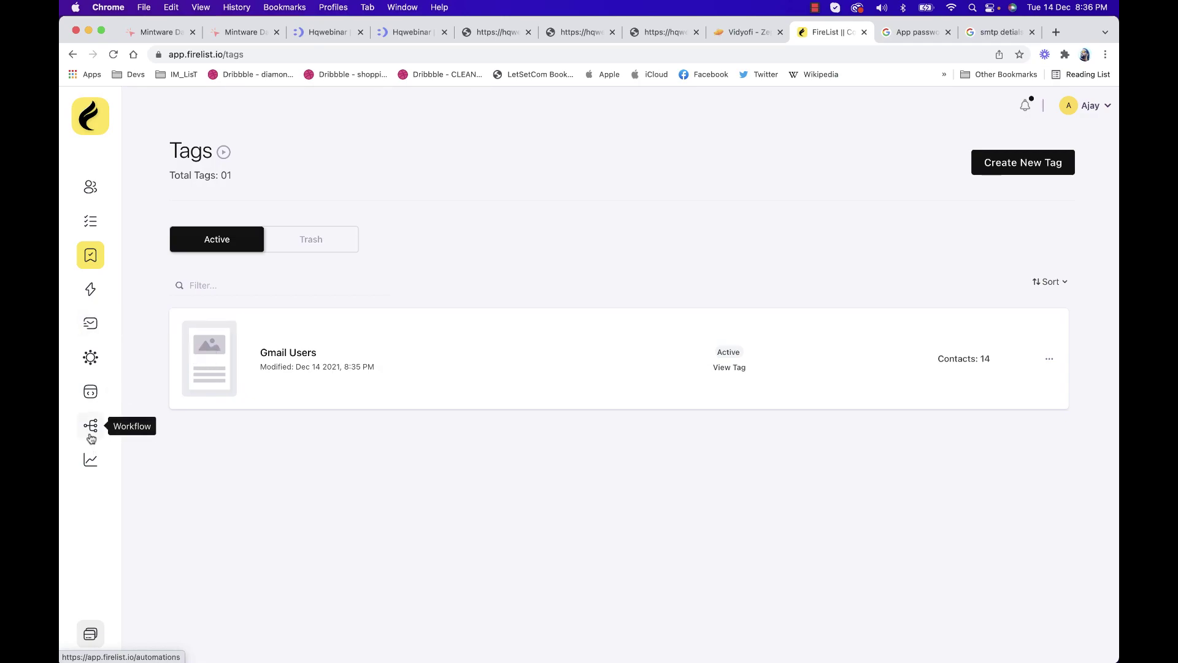
Create the signup form 'Demo SignUp Form' linked to My Demo List
{"action": "left_click", "coordinate": [91, 397]}
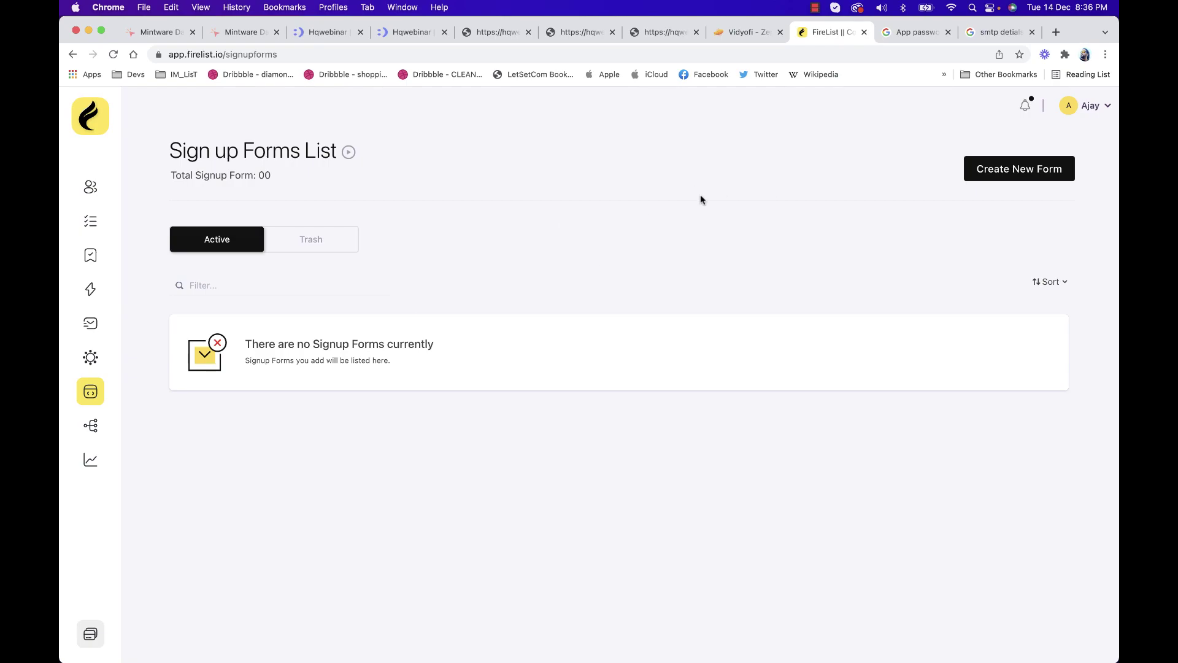
{"action": "left_click", "coordinate": [1015, 166]}
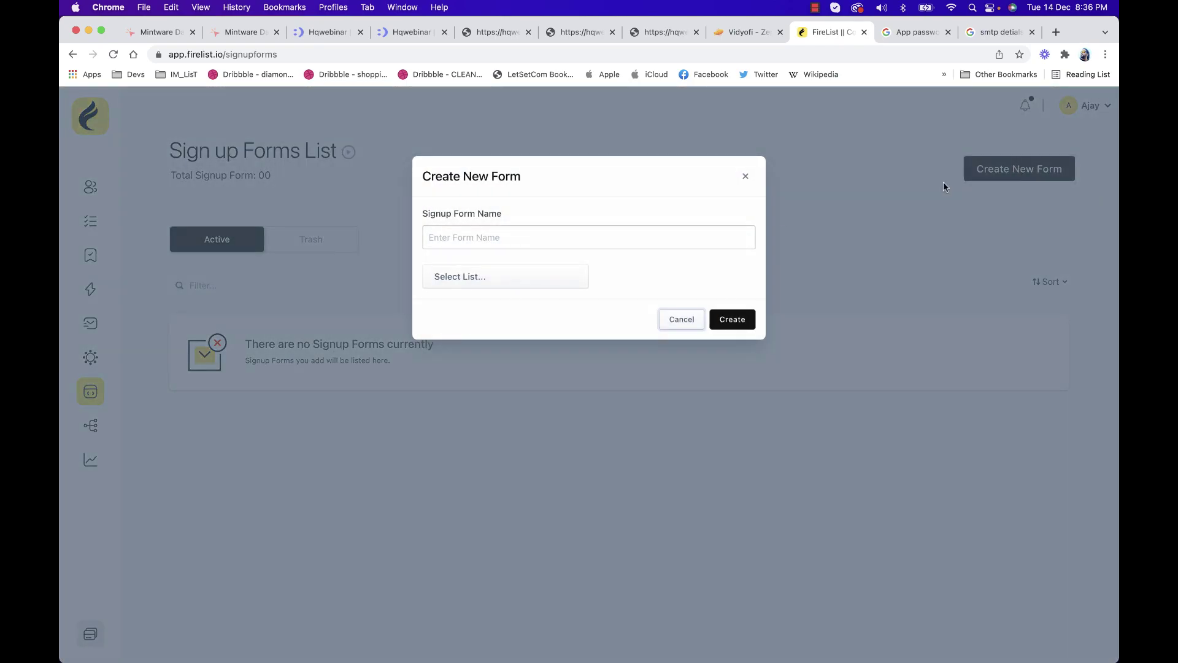
{"action": "left_click", "coordinate": [598, 243]}
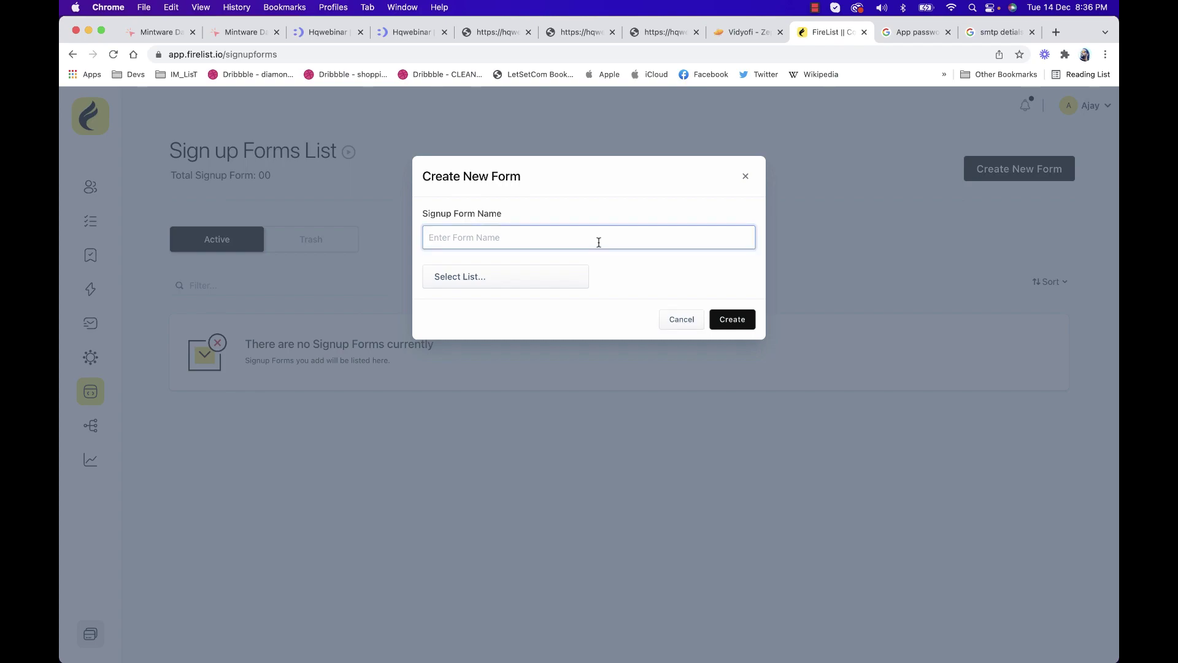
{"action": "type", "text": "Demo SignUp Form"}
{"action": "left_click", "coordinate": [579, 276]}
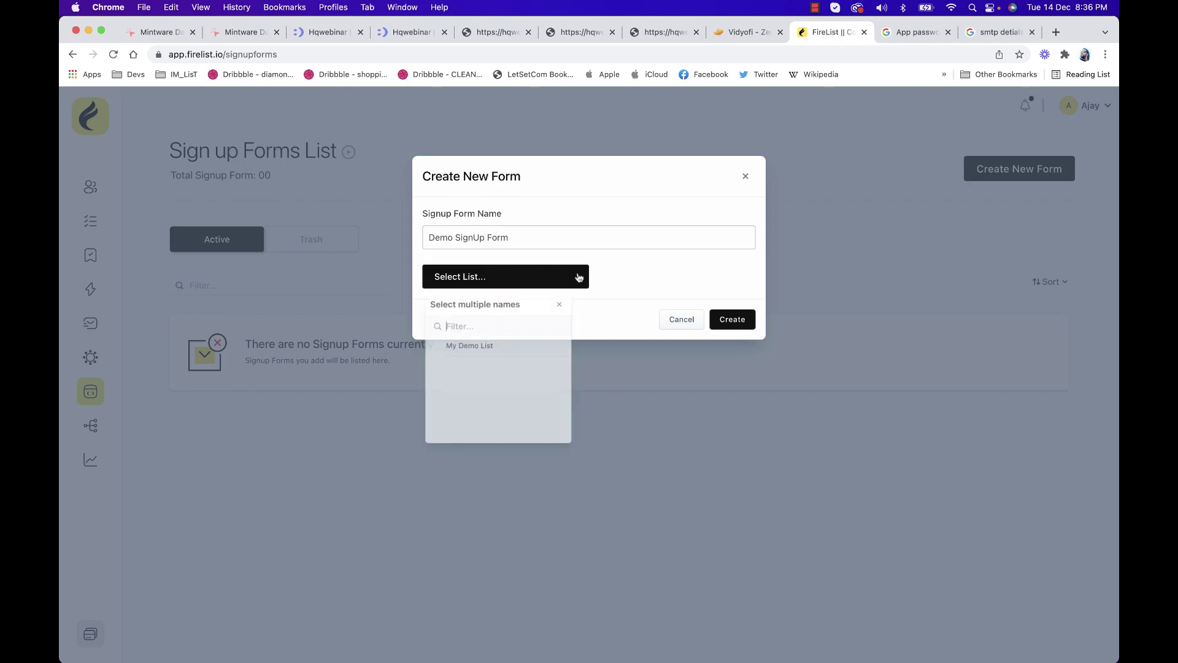
{"action": "left_click", "coordinate": [485, 348]}
{"action": "left_click", "coordinate": [653, 287]}
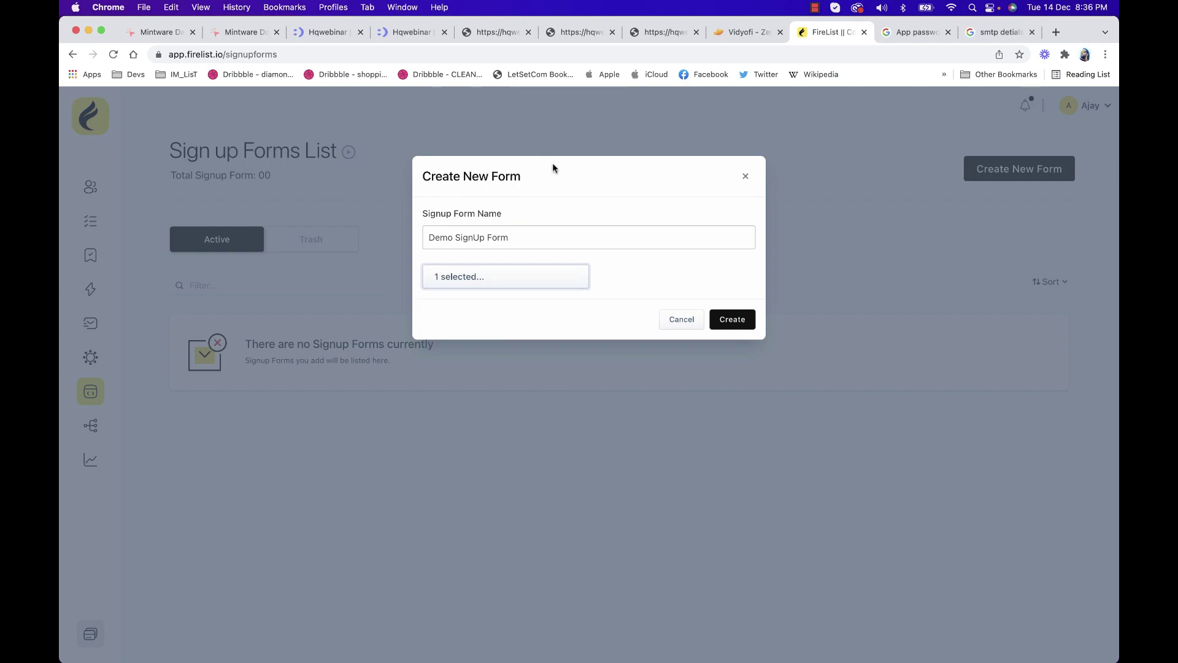
{"action": "left_click", "coordinate": [714, 319]}
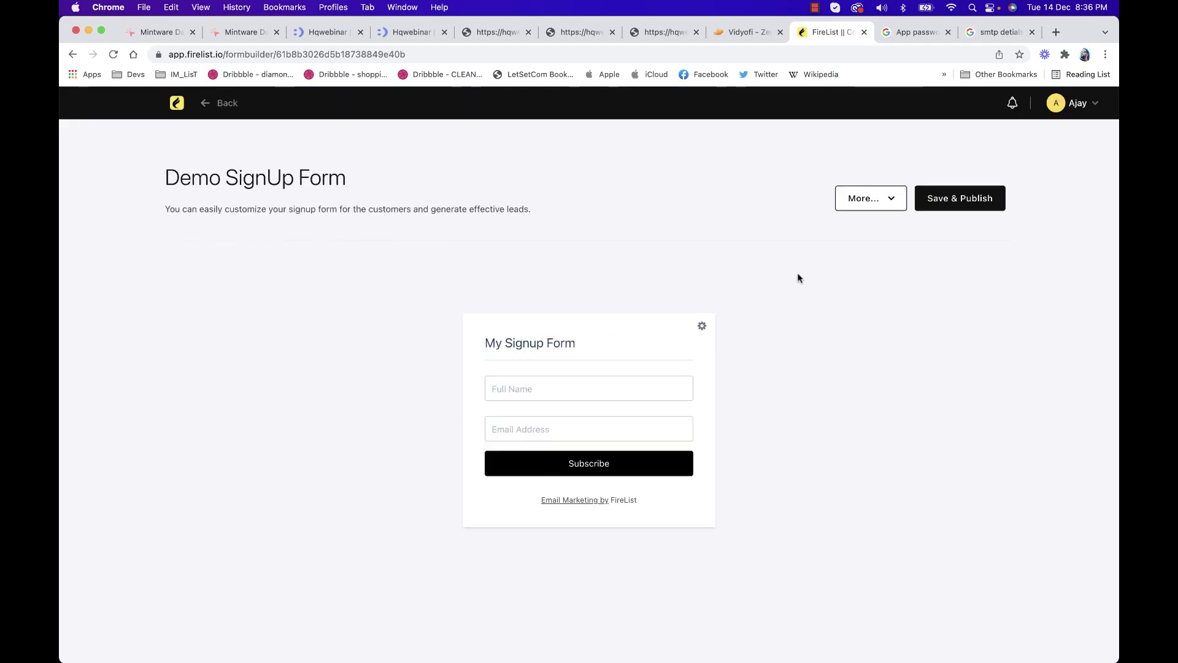
Replace the form heading 'My Signup Form' with 'Subscribe My Newsletter'
{"action": "left_click", "coordinate": [535, 352]}
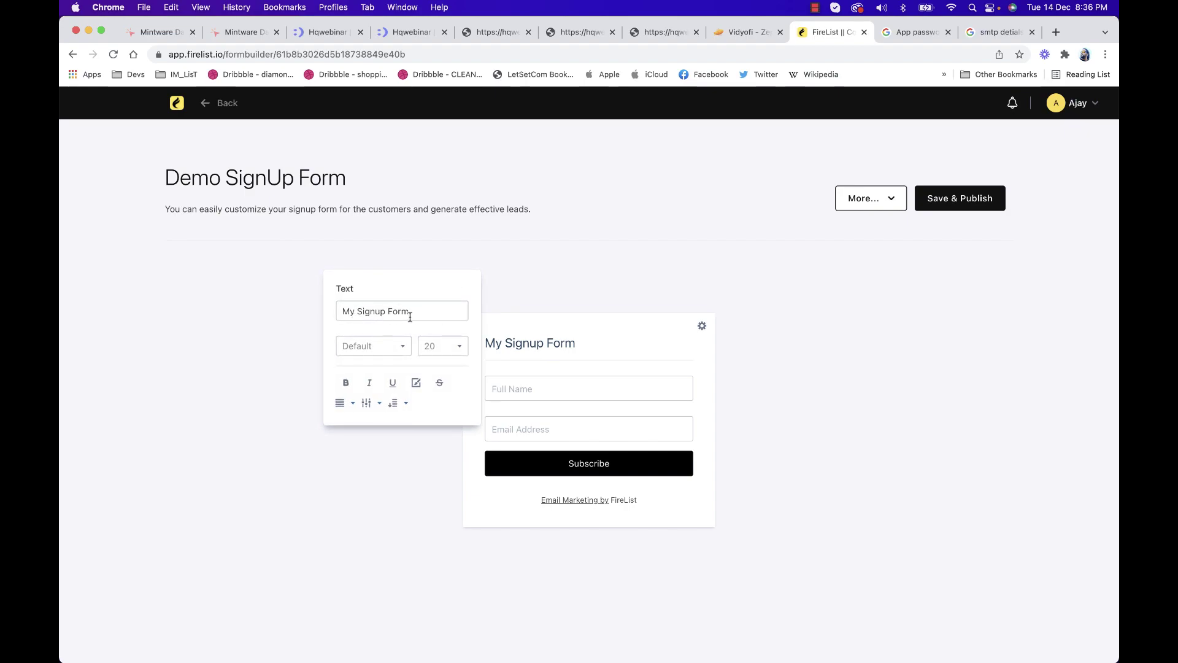
{"action": "left_click_drag", "start_coordinate": [437, 313], "coordinate": [239, 315]}
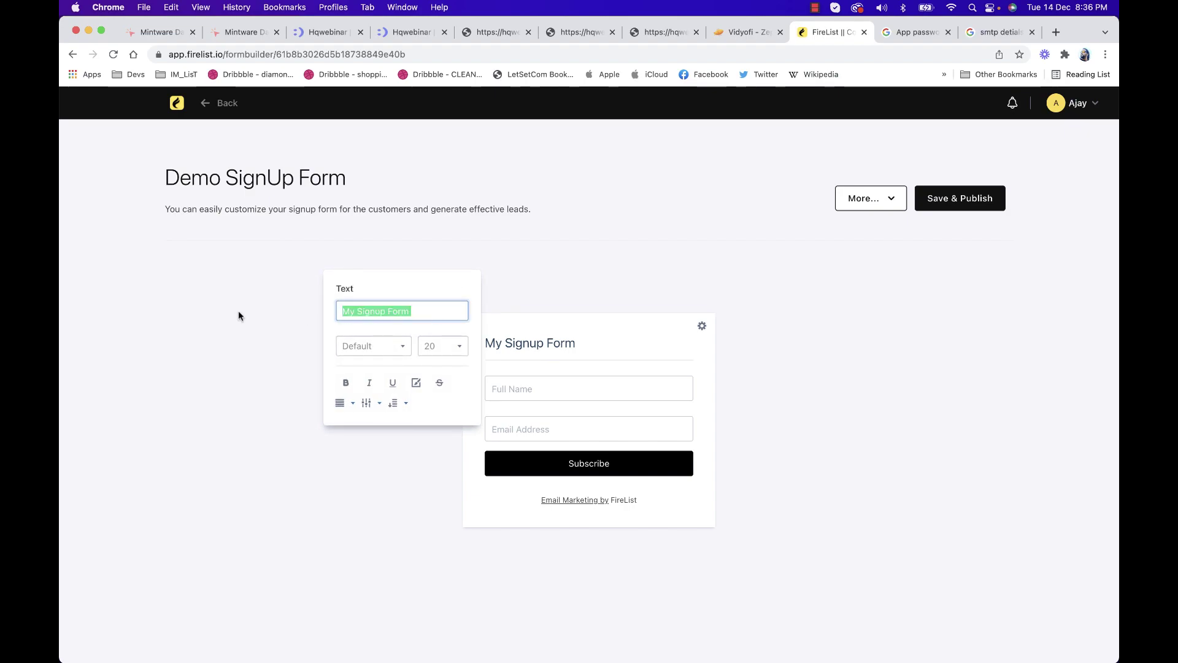
{"action": "type", "text": "Subsc"}
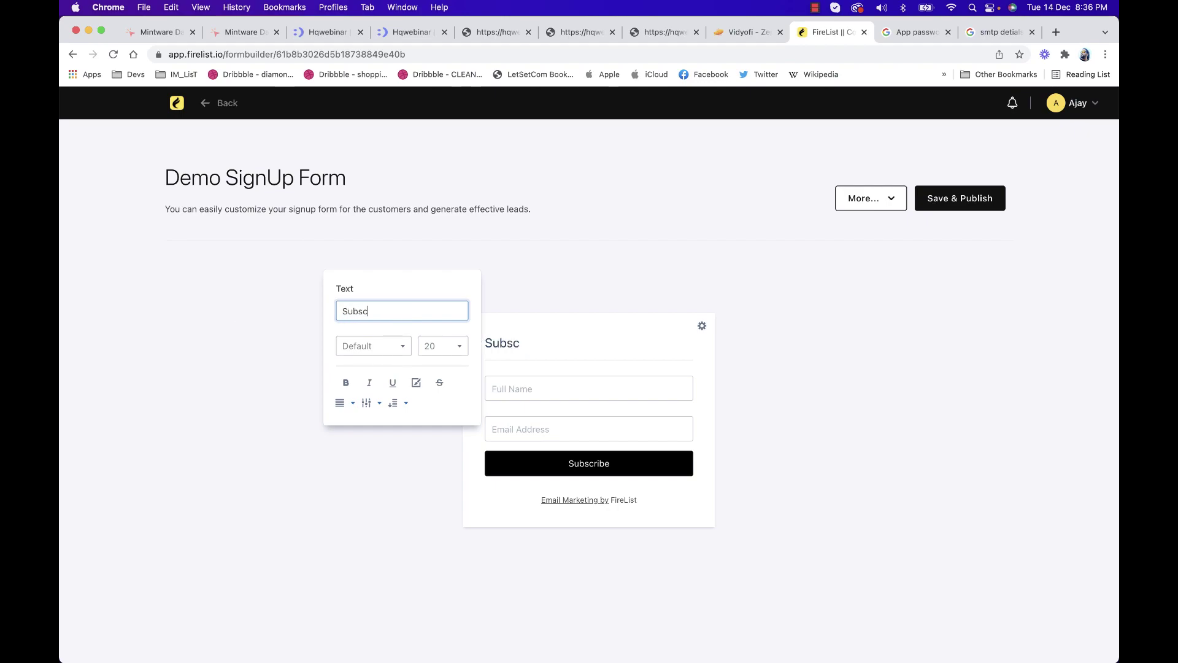
{"action": "type", "text": "ribe My Newsleeter"}
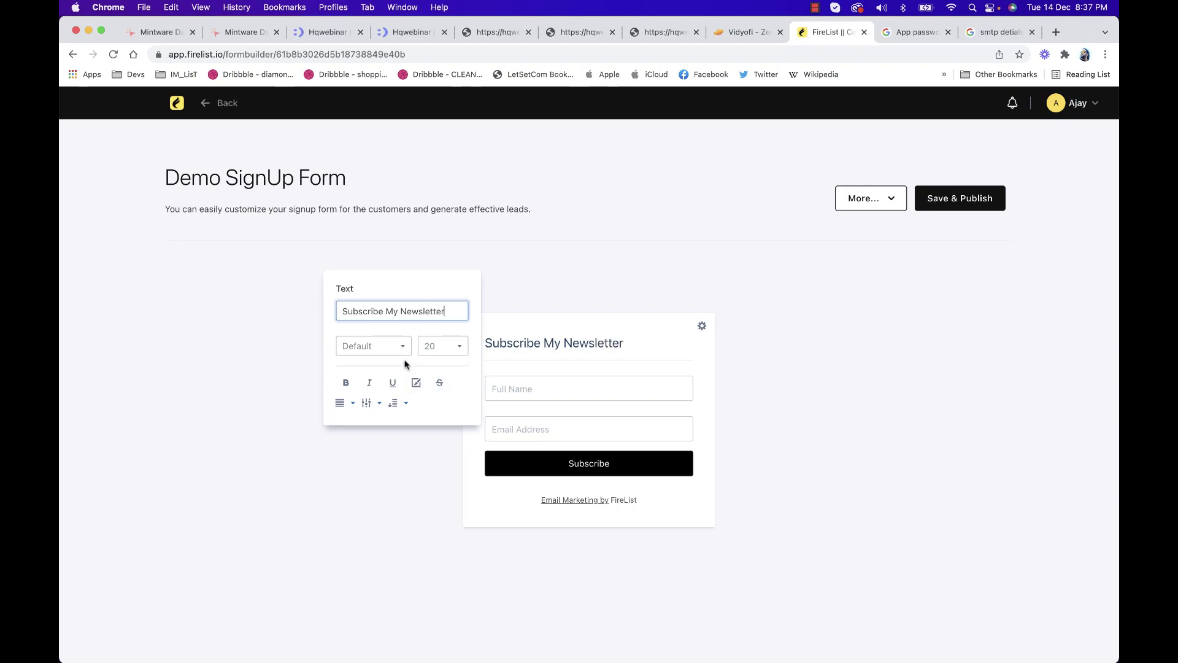
{"action": "left_click", "coordinate": [517, 297]}
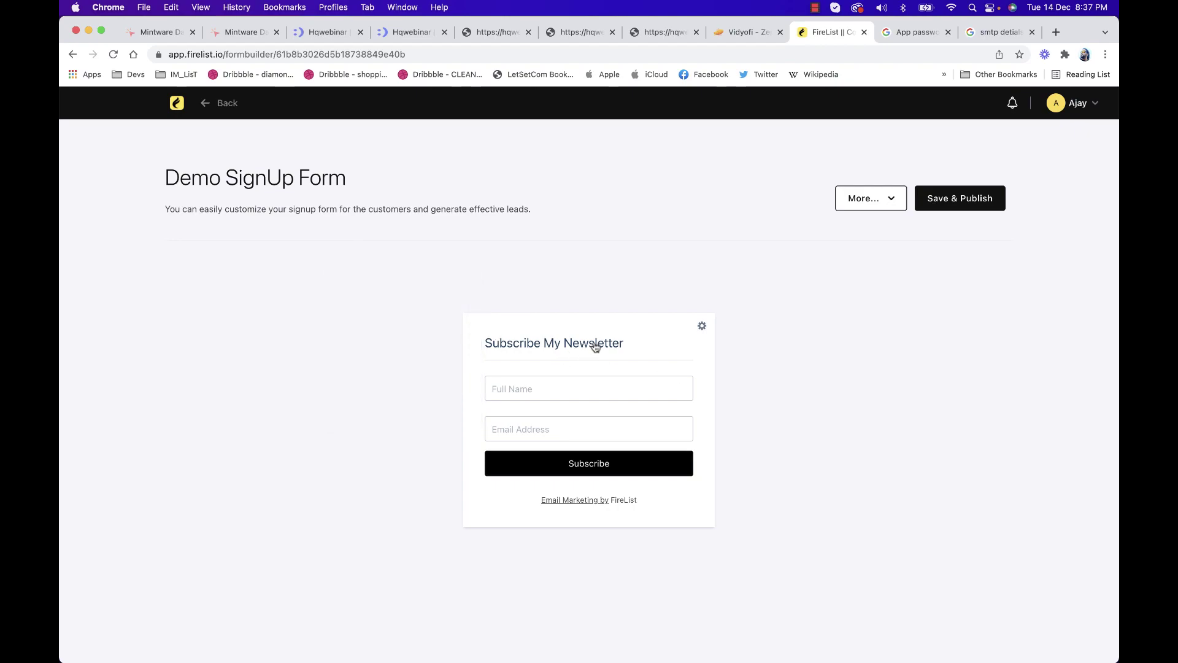
{"action": "left_click", "coordinate": [701, 328]}
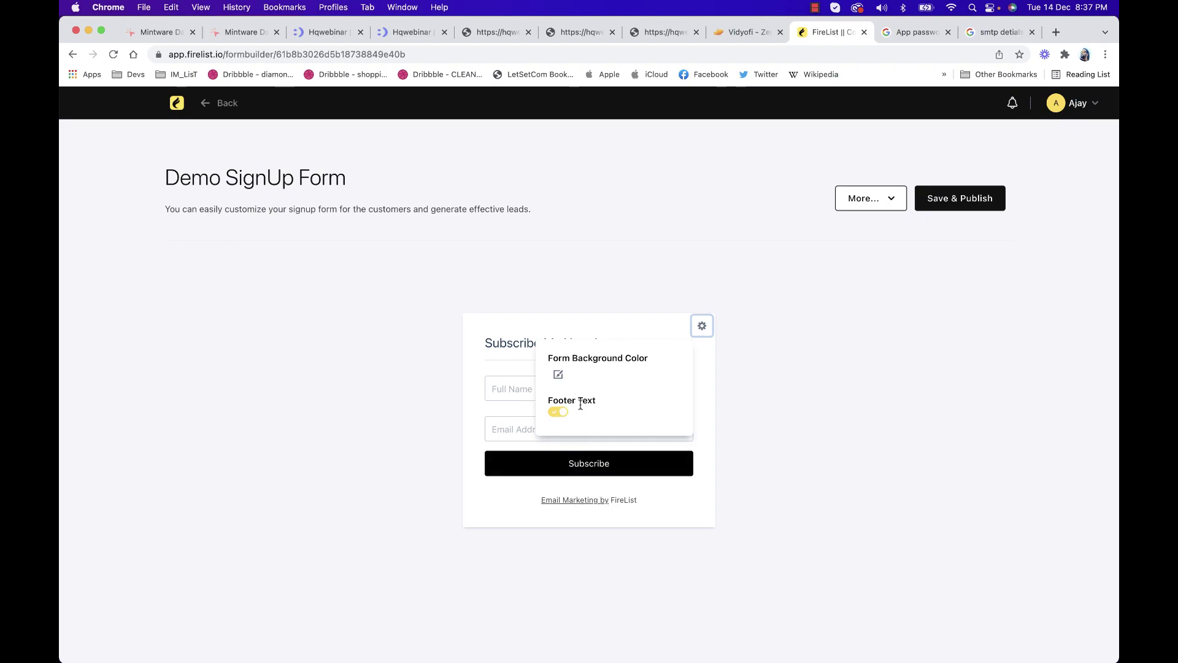
Turn off the form's 'Email Marketing by FireList' footer text
{"action": "left_click", "coordinate": [562, 412]}
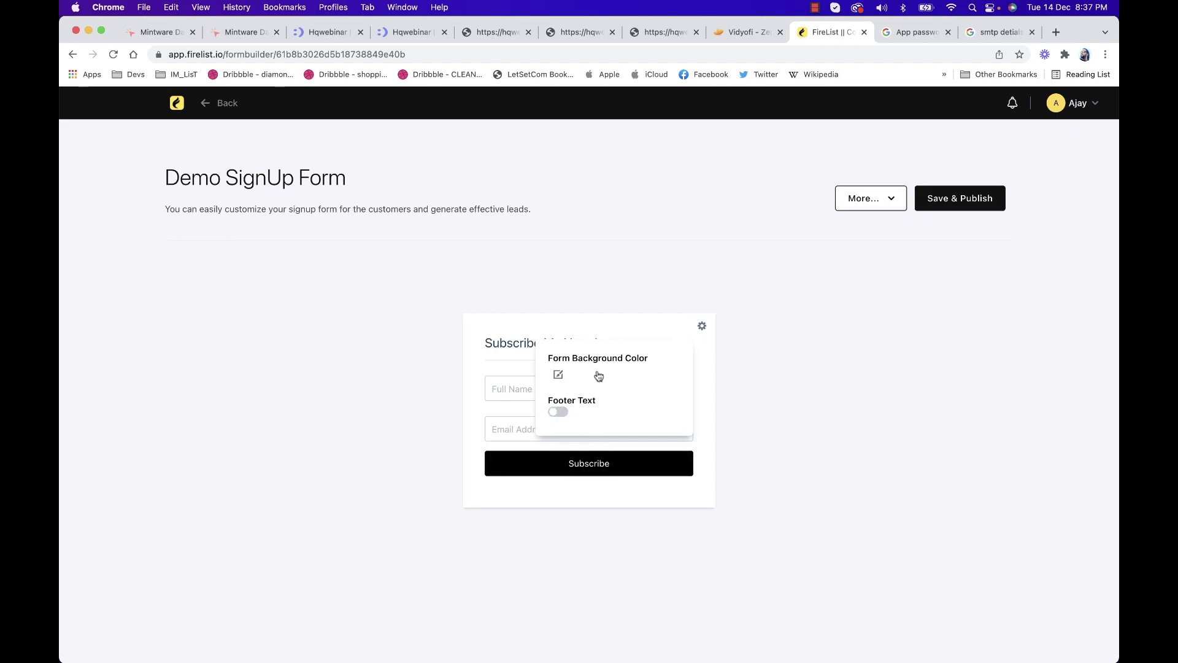
{"action": "left_click", "coordinate": [700, 327]}
{"action": "left_click", "coordinate": [699, 331]}
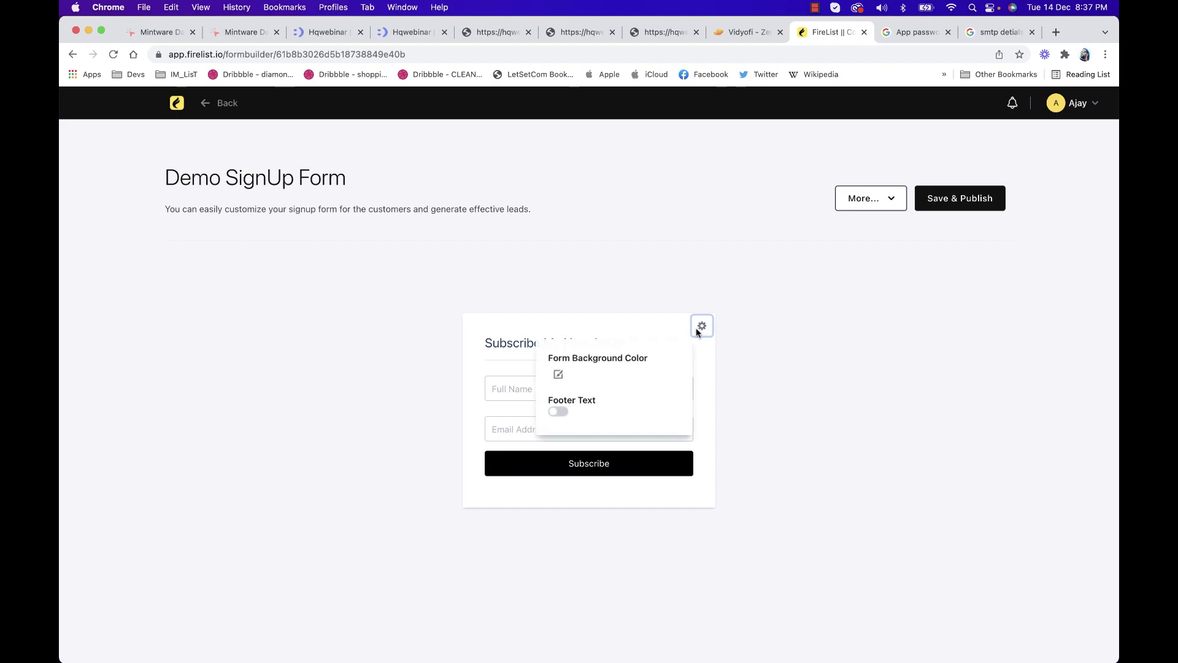
Try the background colour picker but keep it opaque white, RGBA 255, 255, 255, 1
{"action": "left_click", "coordinate": [557, 375]}
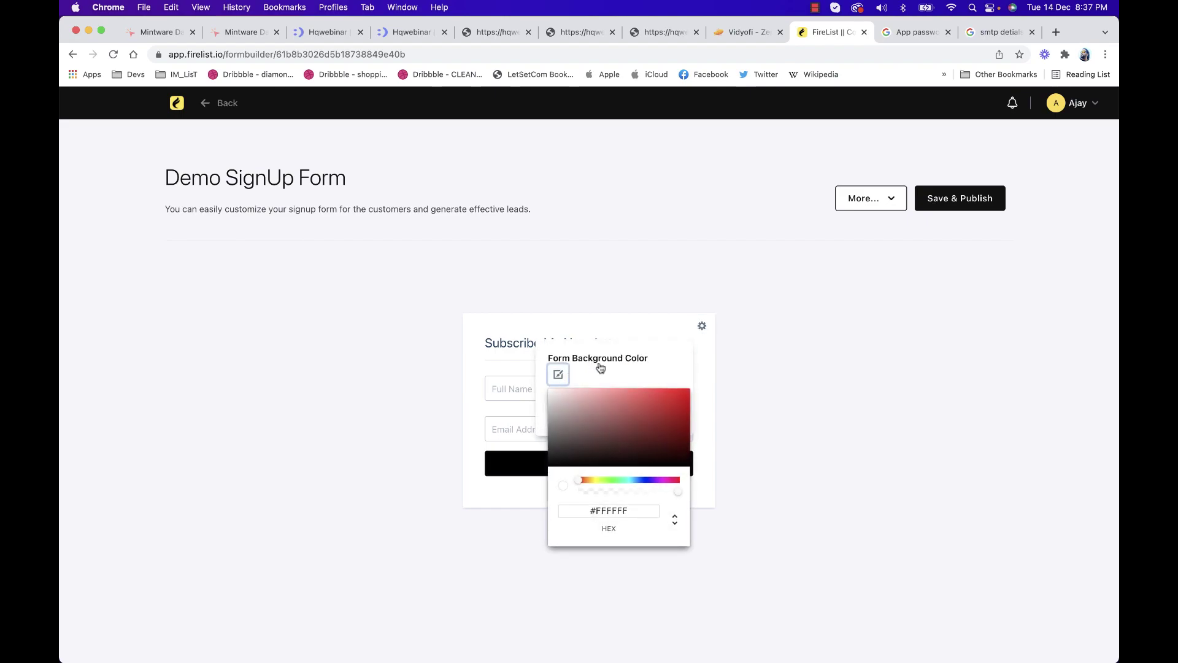
{"action": "left_click_drag", "start_coordinate": [621, 407], "coordinate": [530, 382]}
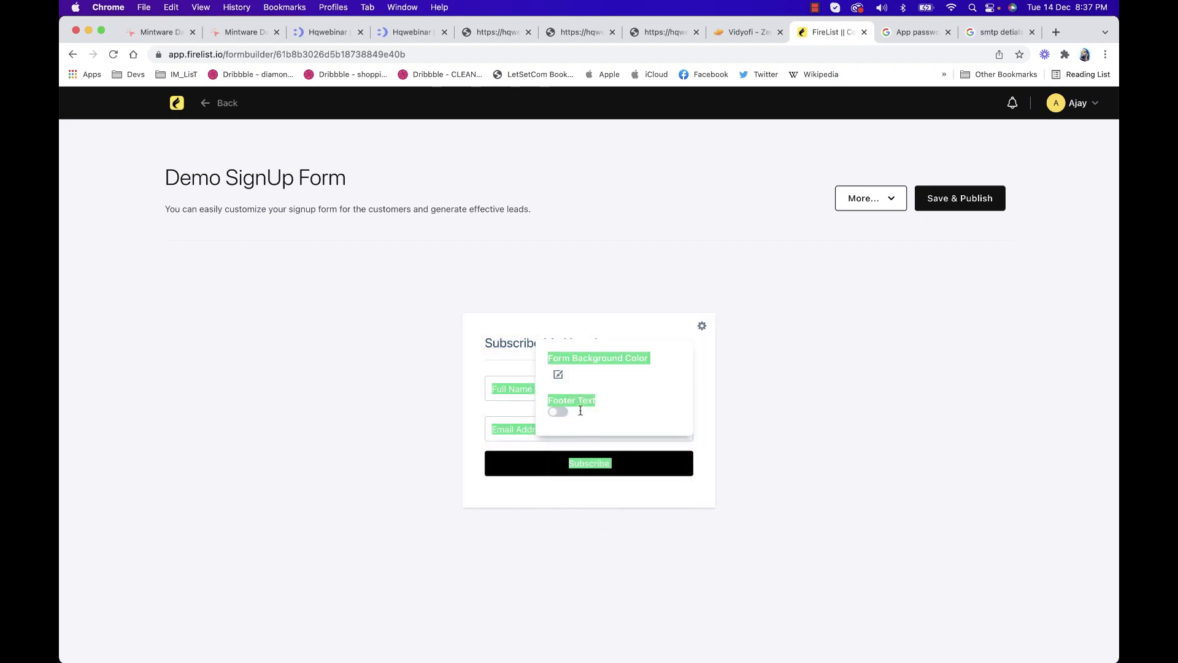
{"action": "left_click", "coordinate": [572, 377]}
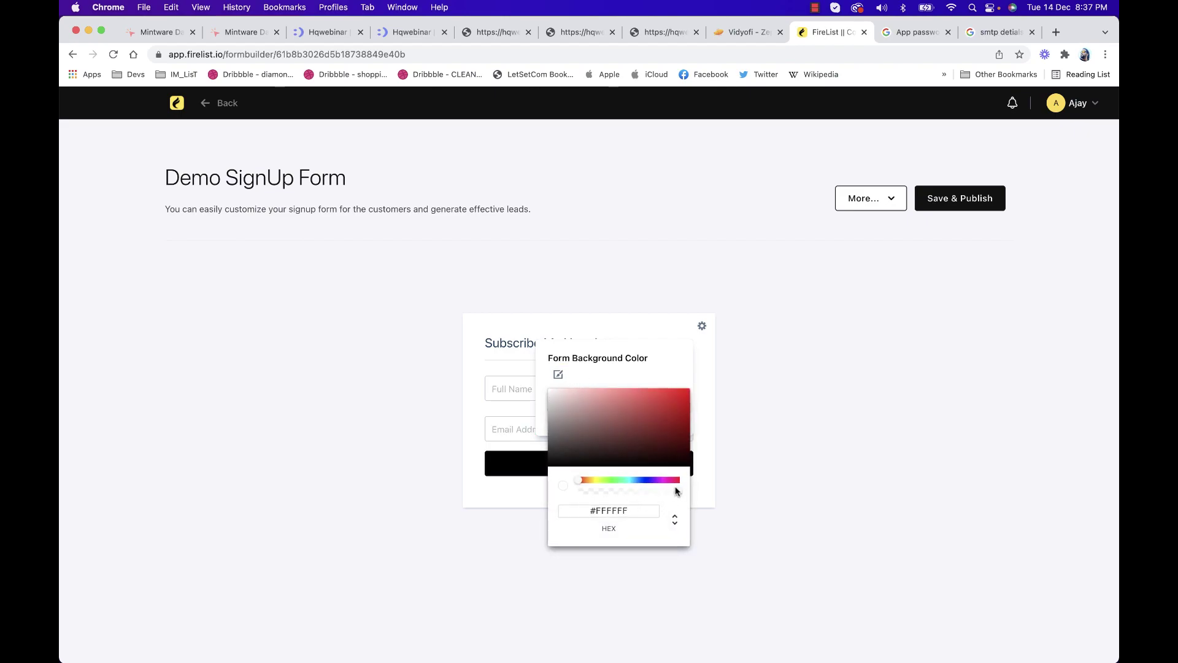
{"action": "left_click_drag", "start_coordinate": [611, 481], "coordinate": [649, 479]}
{"action": "left_click", "coordinate": [671, 531]}
{"action": "double_click", "coordinate": [650, 513]}
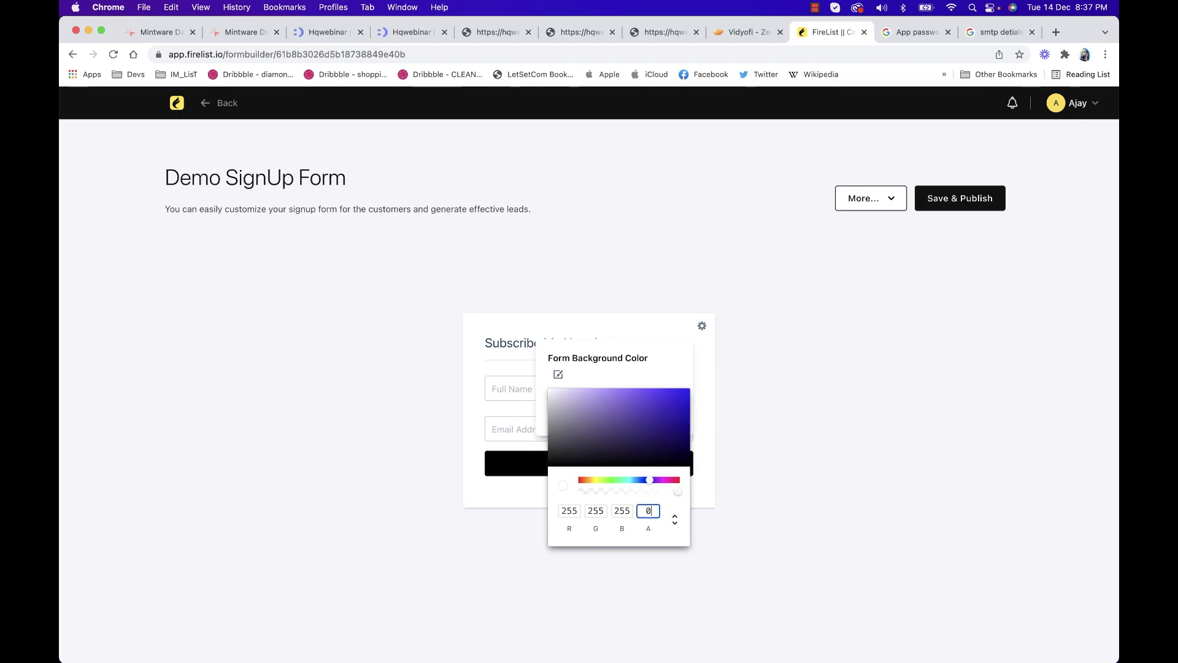
{"action": "left_click", "coordinate": [650, 521]}
{"action": "left_click", "coordinate": [638, 511]}
{"action": "left_click", "coordinate": [730, 455]}
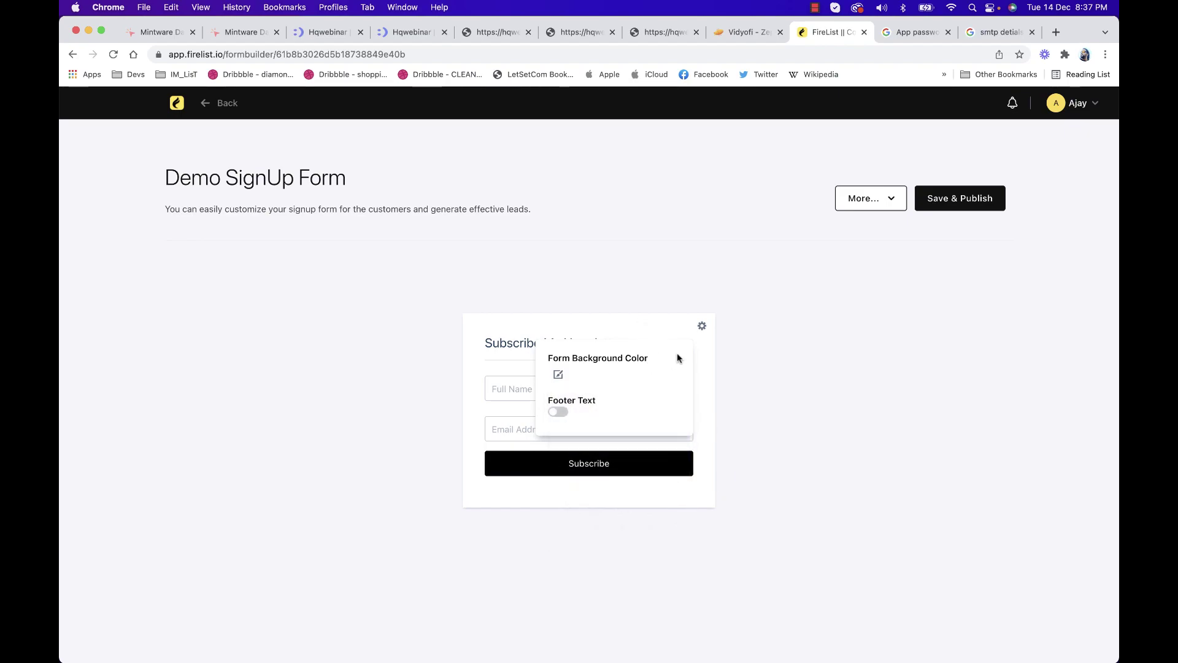
{"action": "left_click", "coordinate": [702, 326]}
Review the form's field list and appearance options, then save and publish the form
{"action": "left_click", "coordinate": [529, 389]}
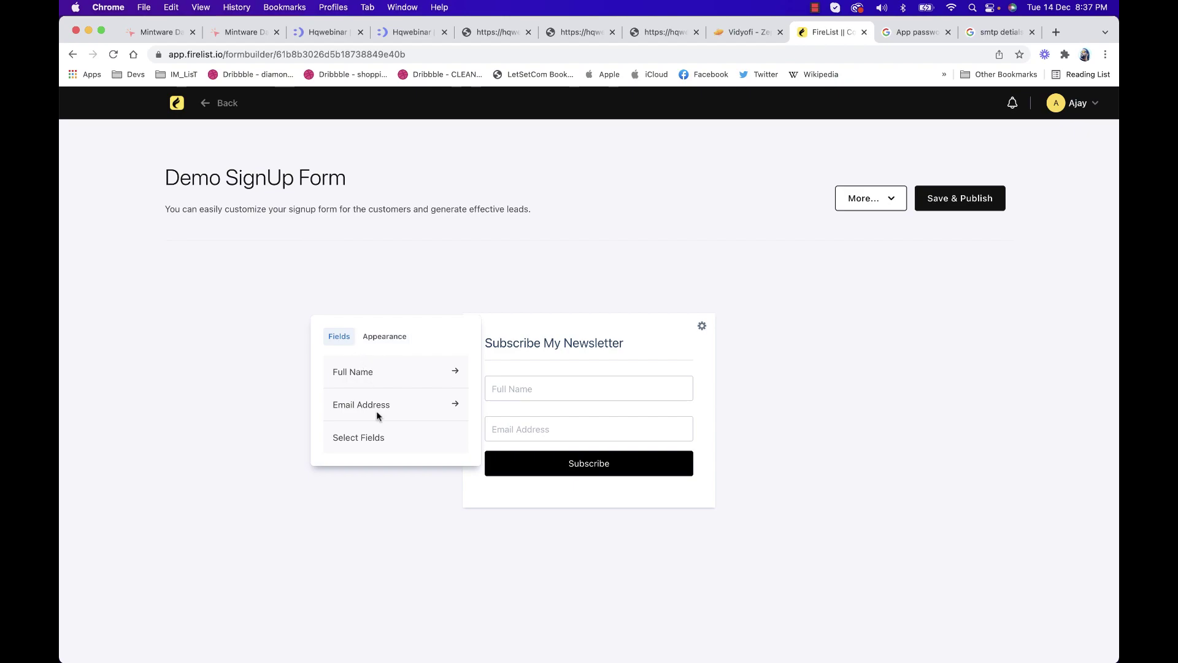
{"action": "left_click", "coordinate": [366, 440]}
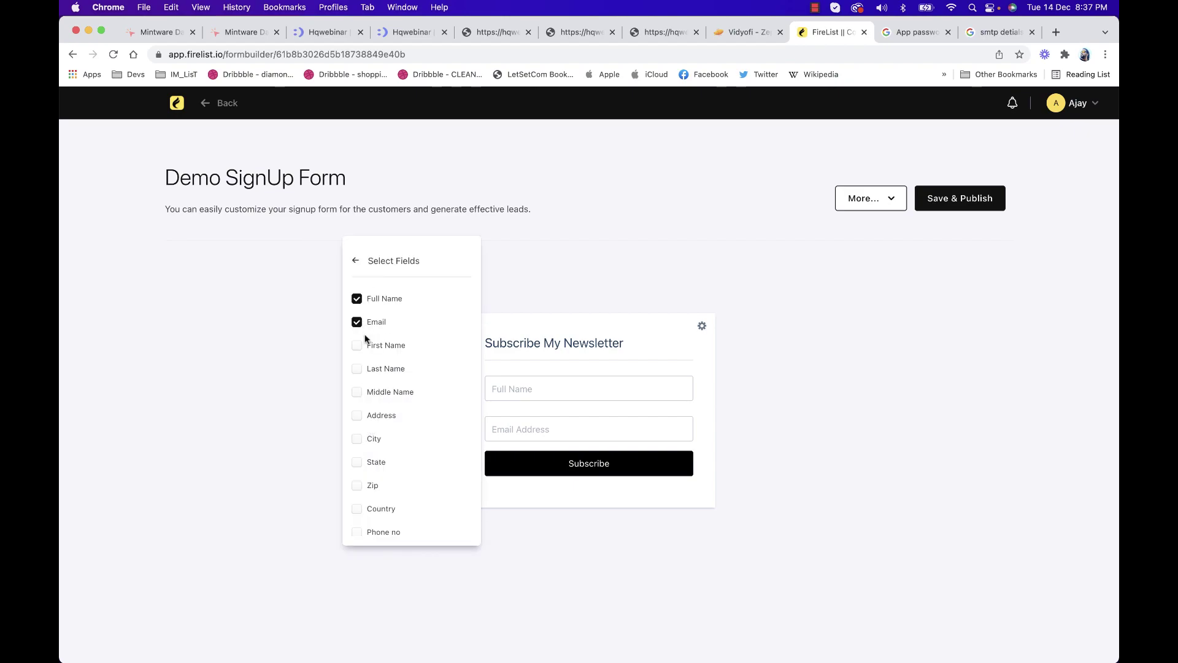
{"action": "scroll", "coordinate": [366, 334], "scroll_direction": "down", "scroll_amount": 3}
{"action": "scroll", "coordinate": [366, 334], "scroll_direction": "up", "scroll_amount": 3}
{"action": "left_click", "coordinate": [356, 261]}
{"action": "left_click", "coordinate": [385, 337]}
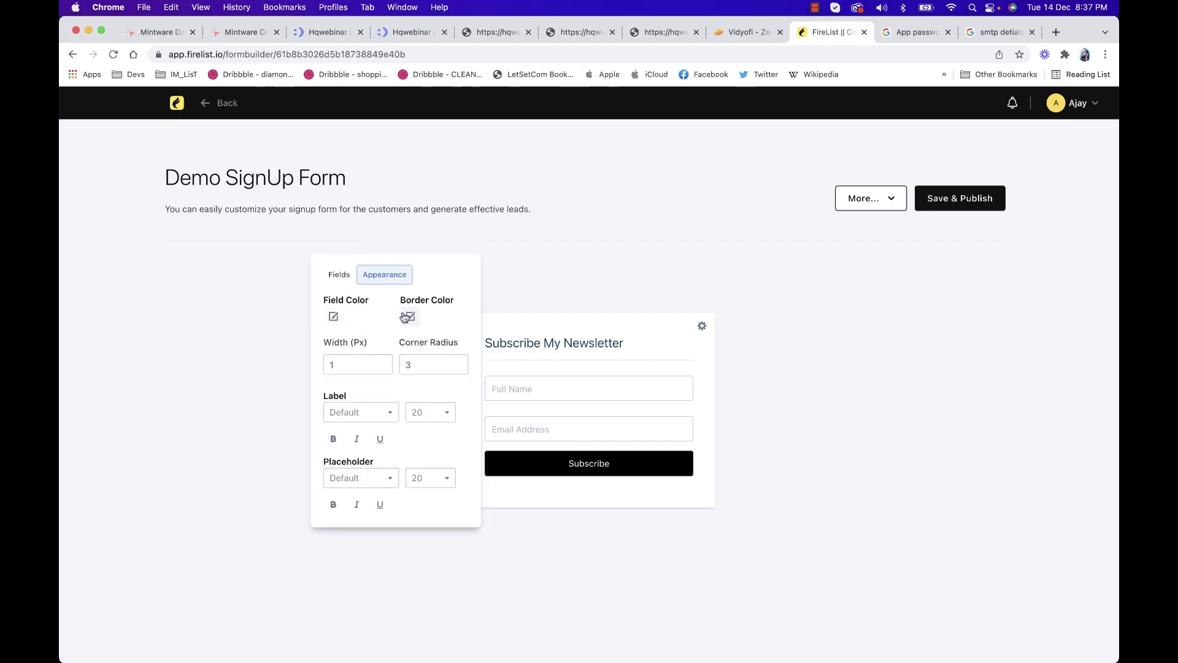
{"action": "left_click", "coordinate": [663, 354]}
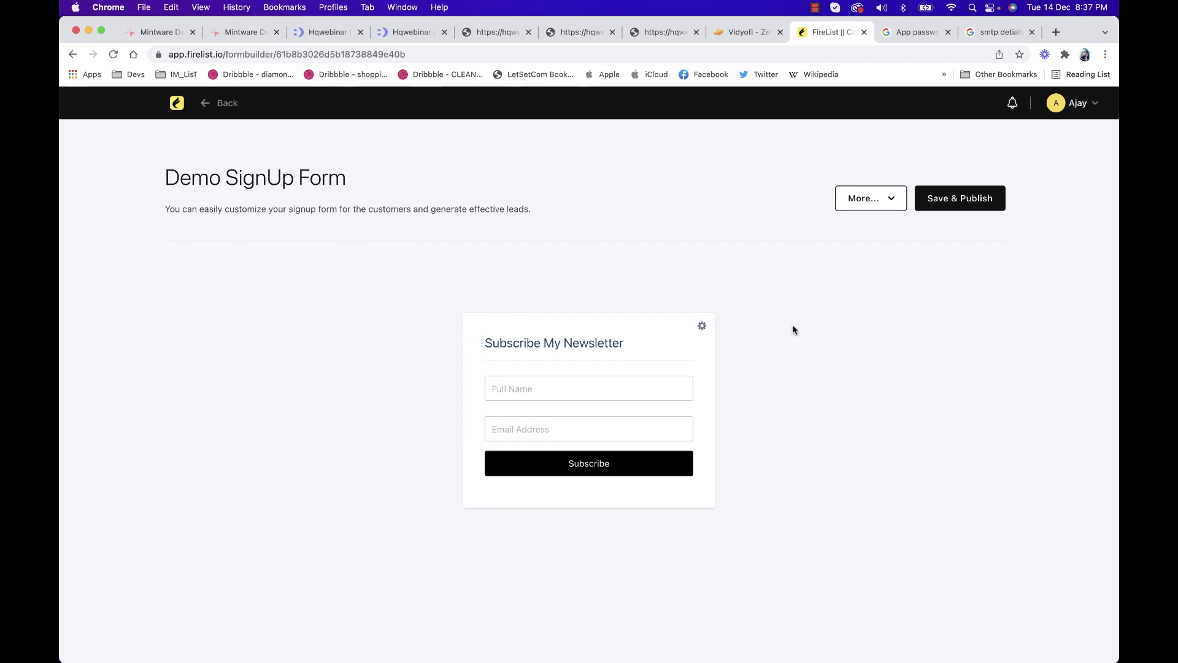
{"action": "left_click", "coordinate": [941, 196]}
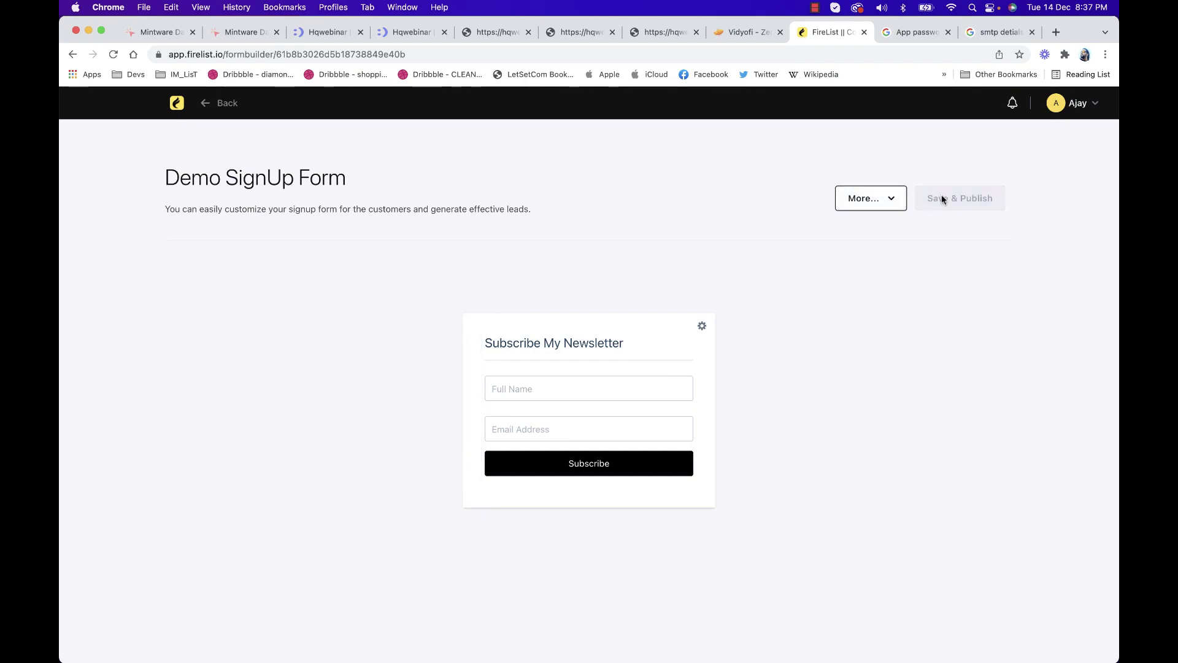
Open the Demo SignUp Form's Opt-In Settings from the More menu
{"action": "left_click", "coordinate": [887, 210]}
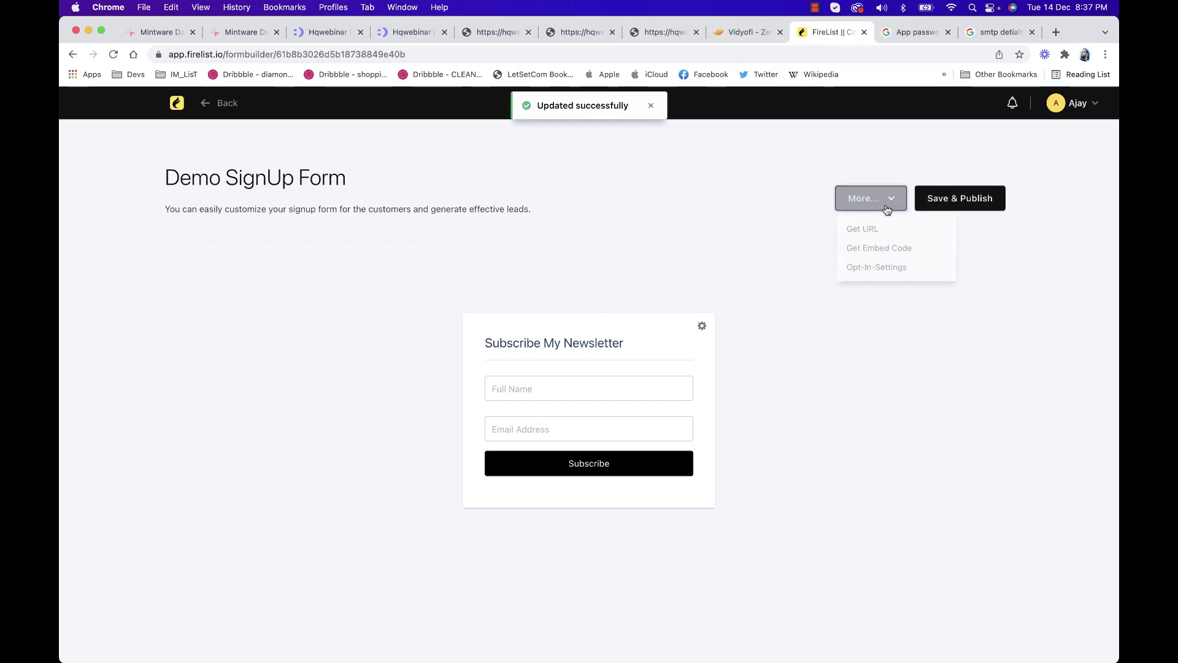
{"action": "left_click", "coordinate": [877, 271]}
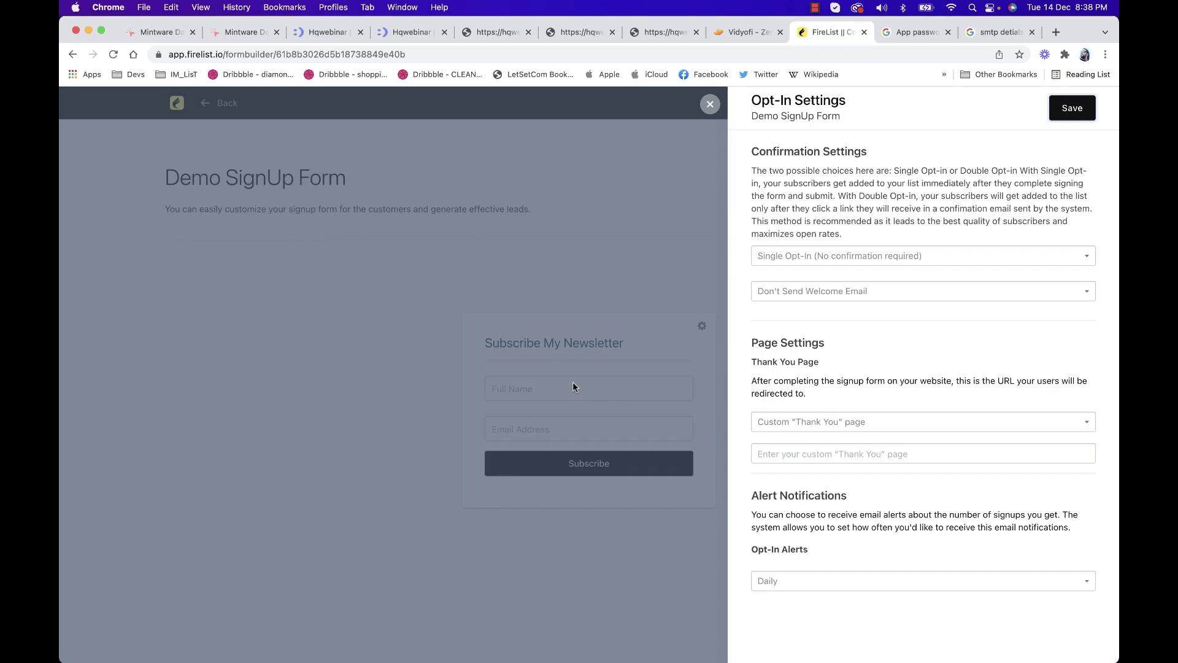
Keep Single Opt-In confirmation and turn on sending a welcome email
{"action": "left_click", "coordinate": [811, 260]}
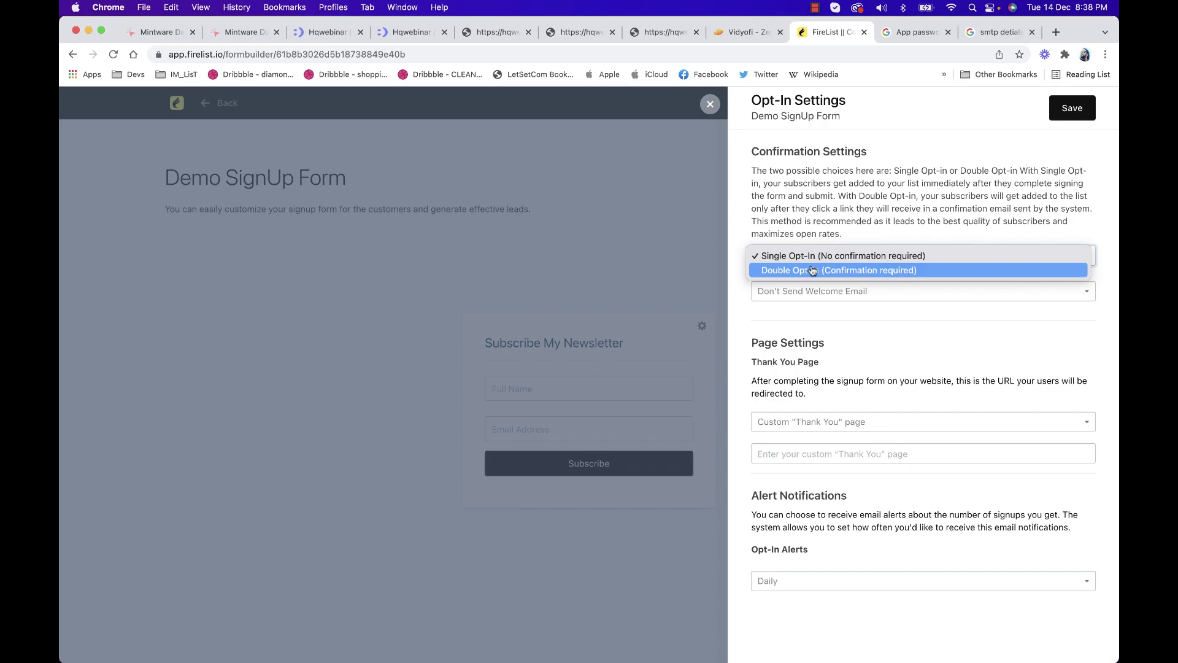
{"action": "left_click", "coordinate": [816, 256]}
{"action": "left_click", "coordinate": [829, 291]}
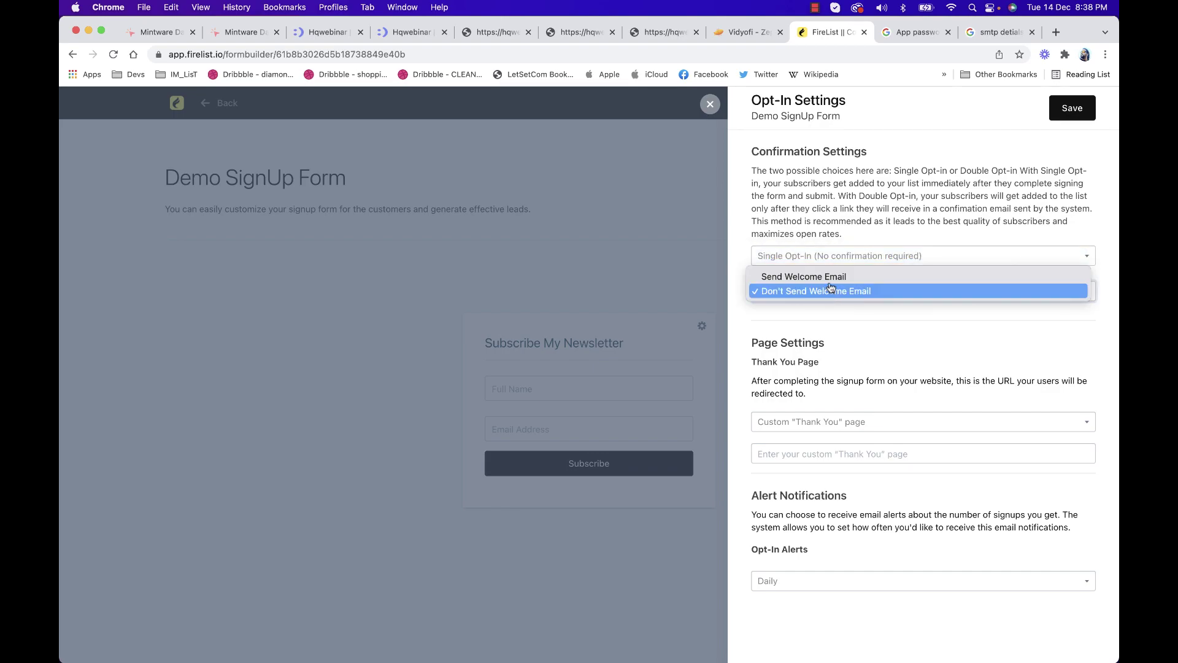
{"action": "left_click", "coordinate": [835, 292]}
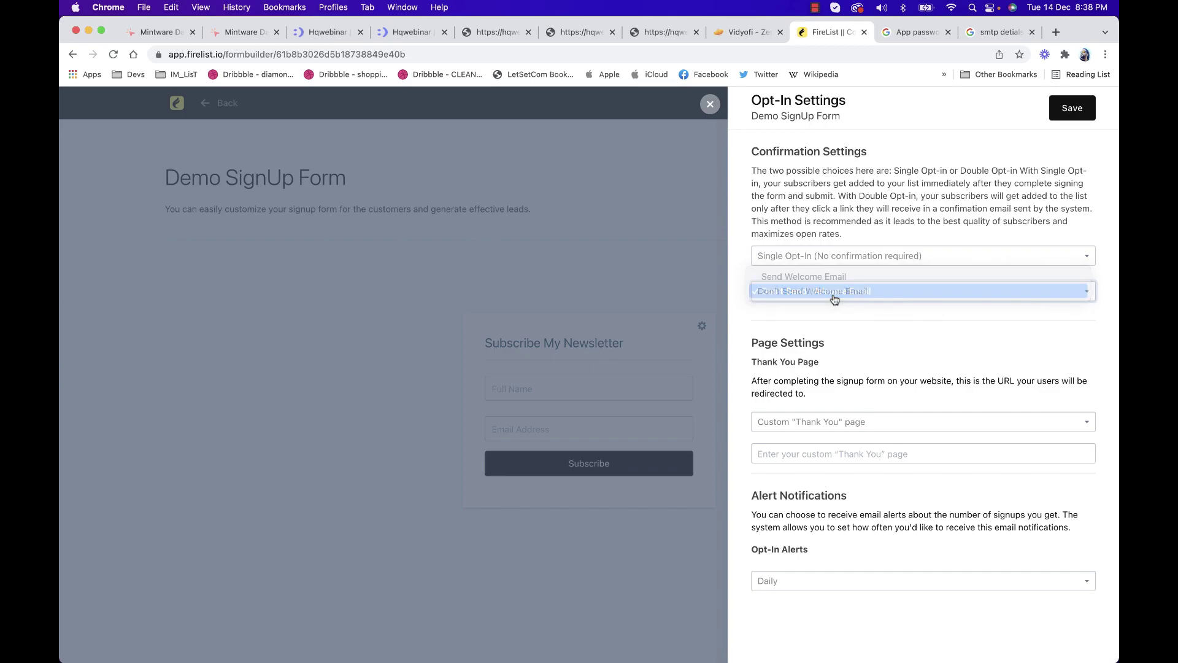
{"action": "left_click", "coordinate": [851, 296]}
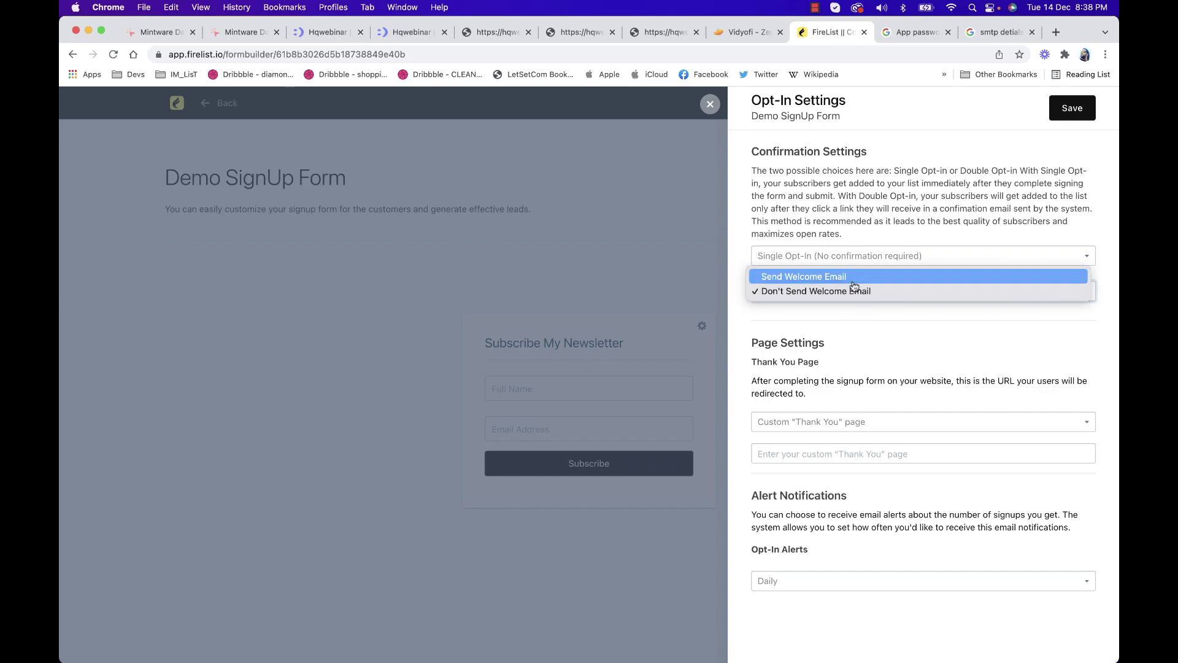
{"action": "left_click", "coordinate": [854, 283]}
Enter the welcome email's from name and replace FireList in its signature with the sender's name
{"action": "scroll", "coordinate": [819, 388], "scroll_direction": "down", "scroll_amount": 3}
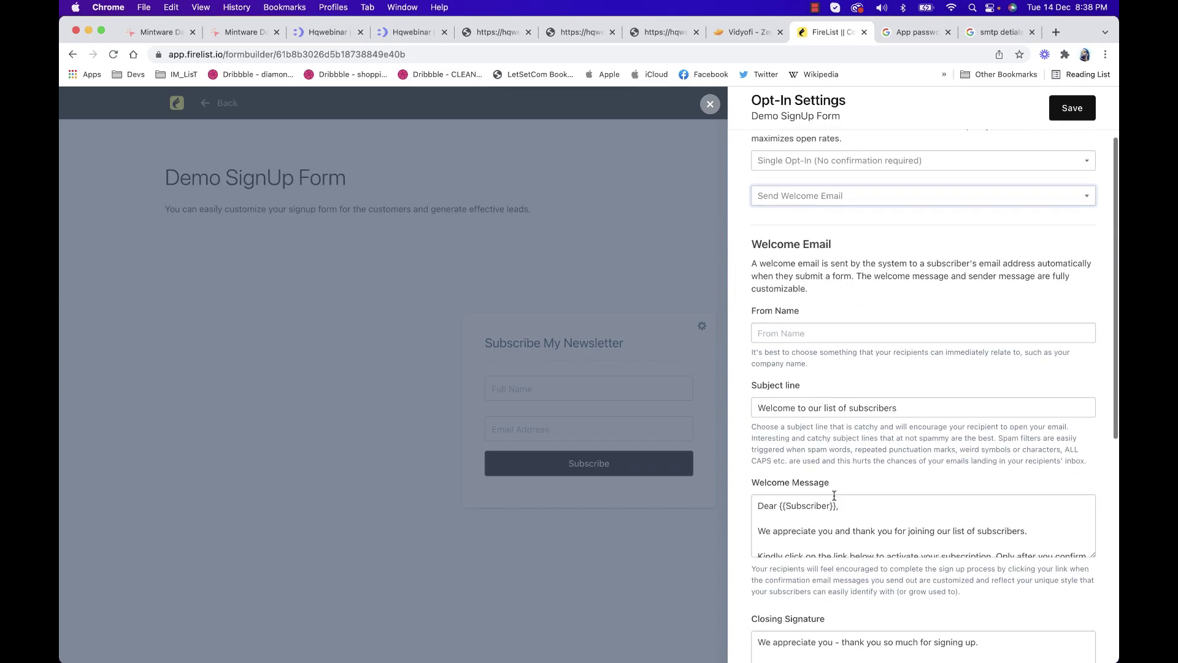
{"action": "left_click", "coordinate": [809, 335]}
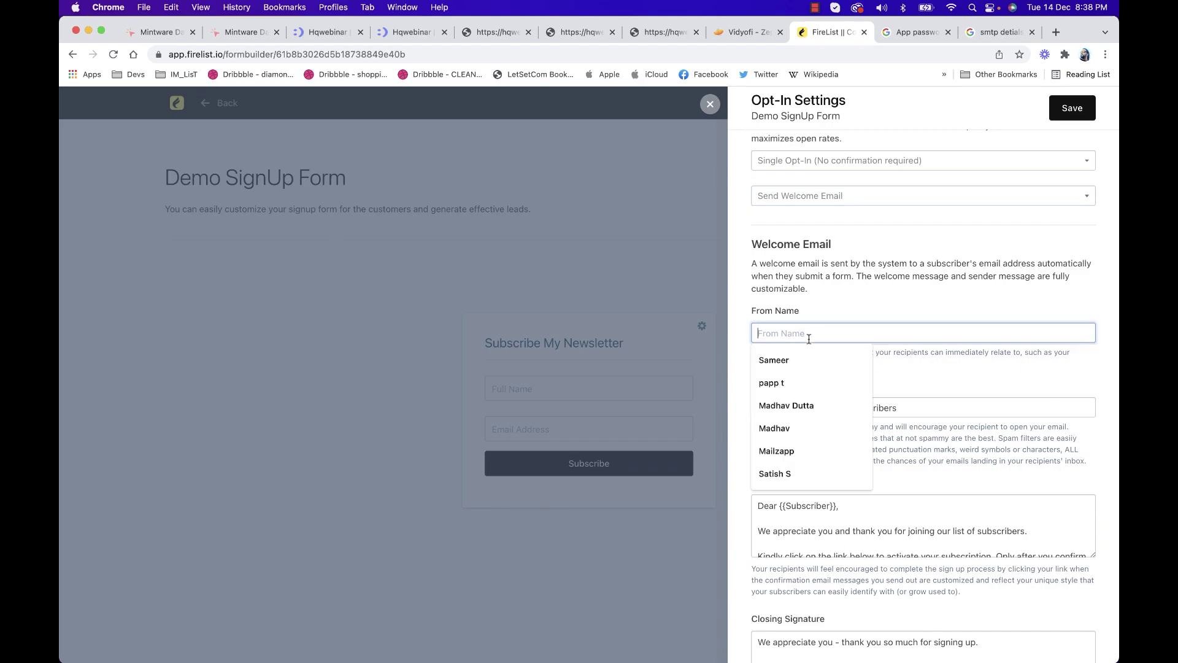
{"action": "type", "text": "Madhav dutta"}
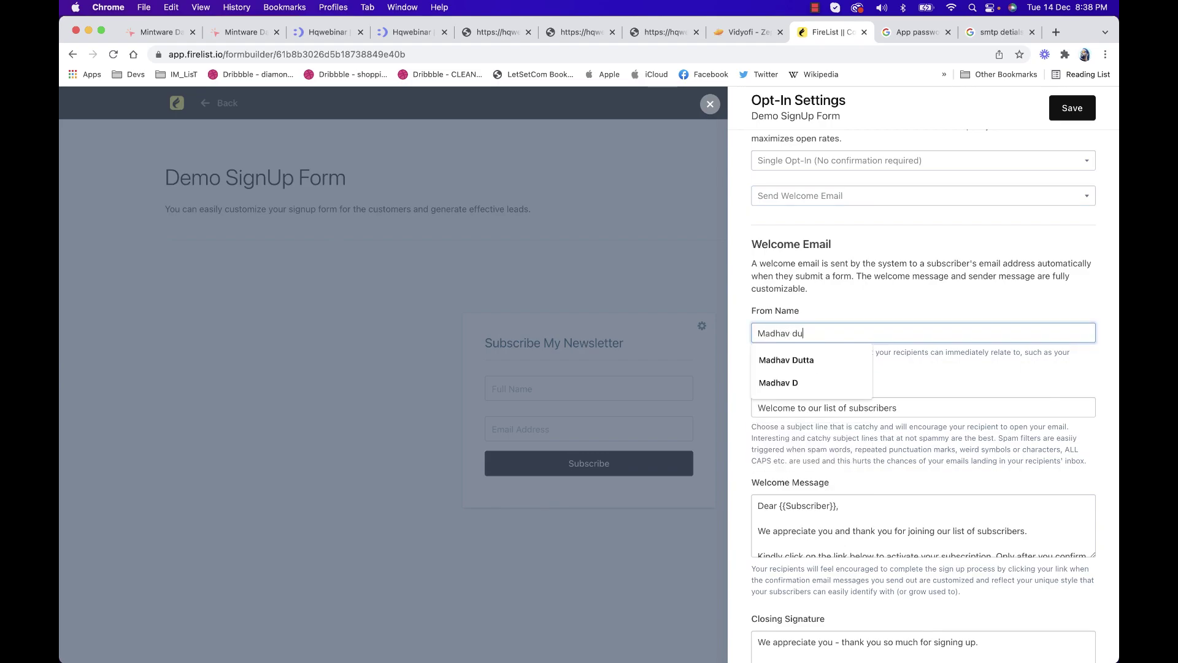
{"action": "key", "text": "Tab"}
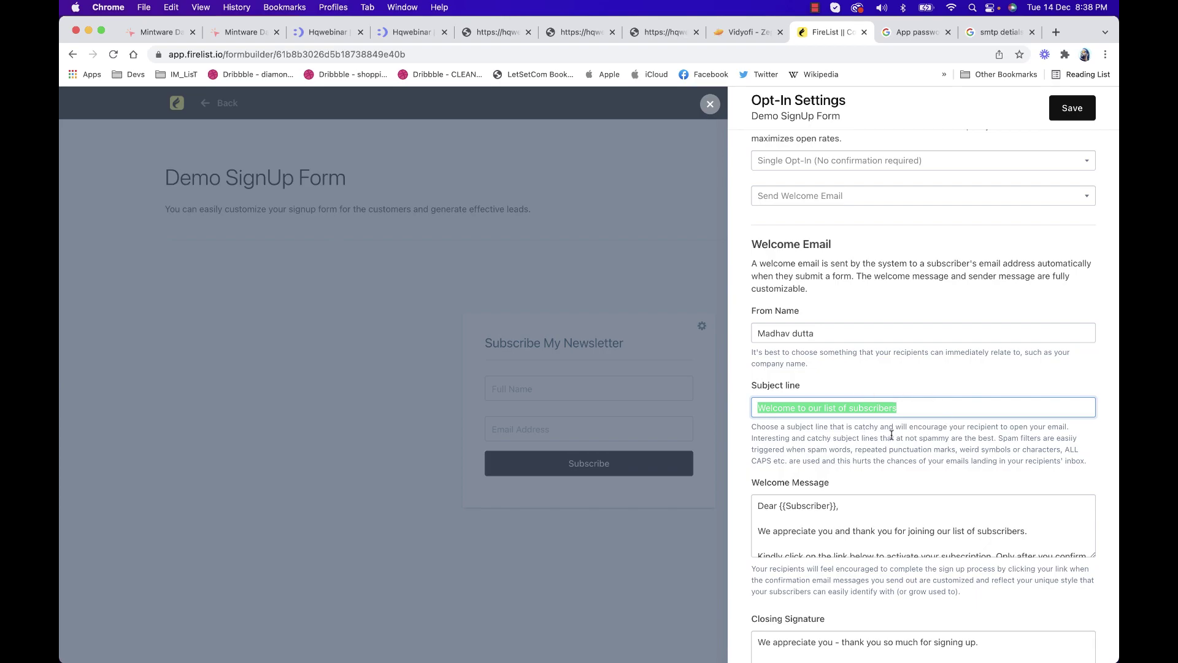
{"action": "left_click", "coordinate": [891, 433]}
{"action": "scroll", "coordinate": [891, 434], "scroll_direction": "down", "scroll_amount": 4}
{"action": "double_click", "coordinate": [780, 458]}
{"action": "type", "text": "Madhav Dutta"}
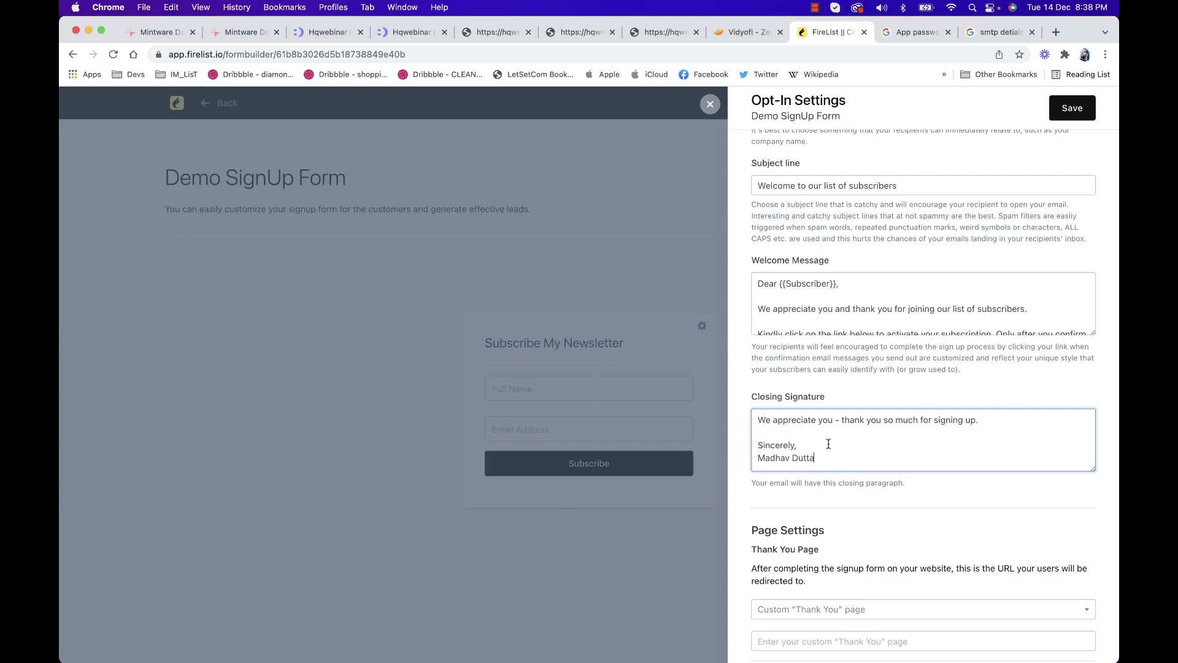
{"action": "scroll", "coordinate": [828, 429], "scroll_direction": "up", "scroll_amount": 1}
{"action": "scroll", "coordinate": [841, 360], "scroll_direction": "down", "scroll_amount": 10}
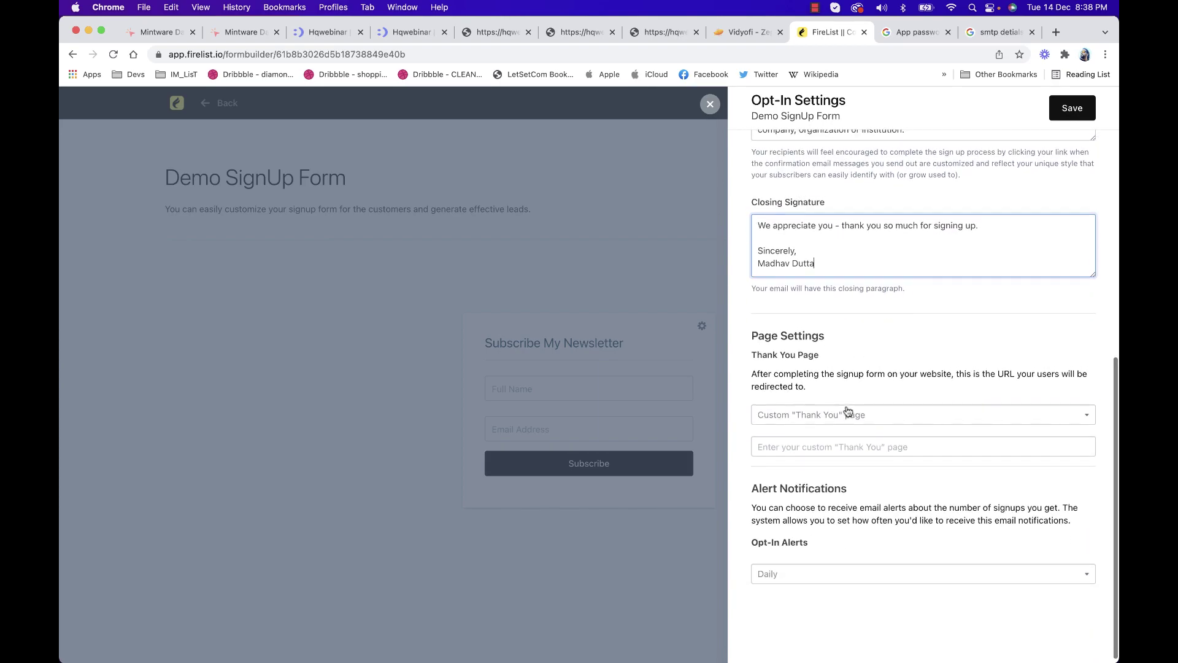
Choose the Standard "Thank You" page, set opt-in alerts to Weekly, and save
{"action": "left_click", "coordinate": [847, 413]}
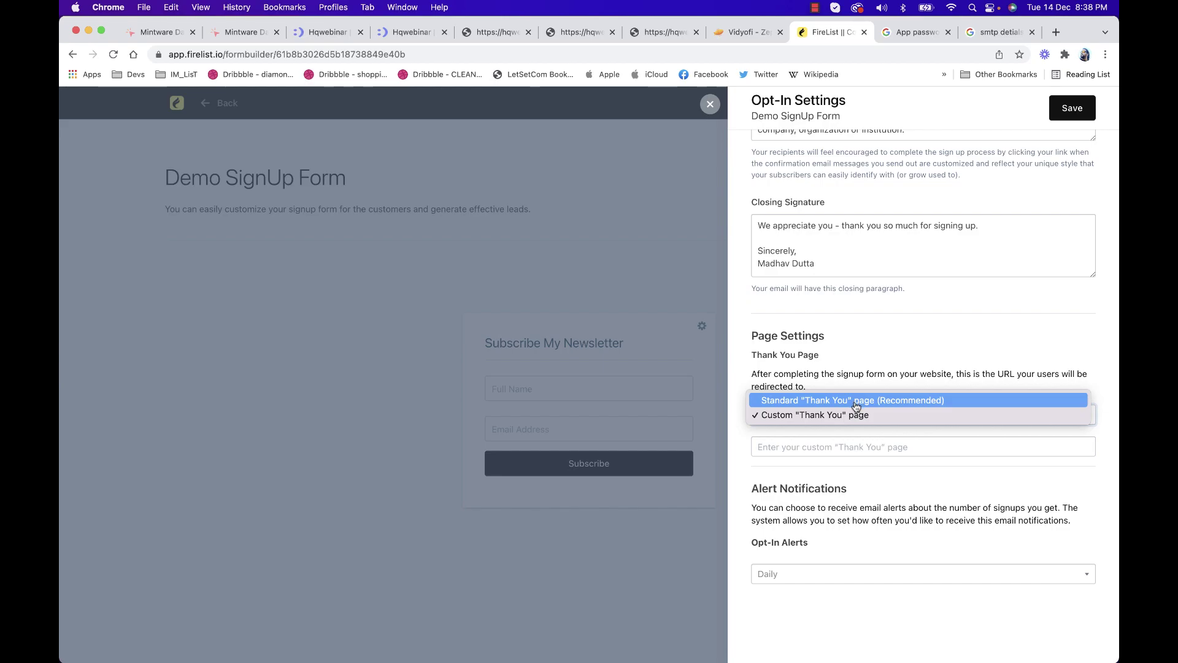
{"action": "left_click", "coordinate": [856, 403]}
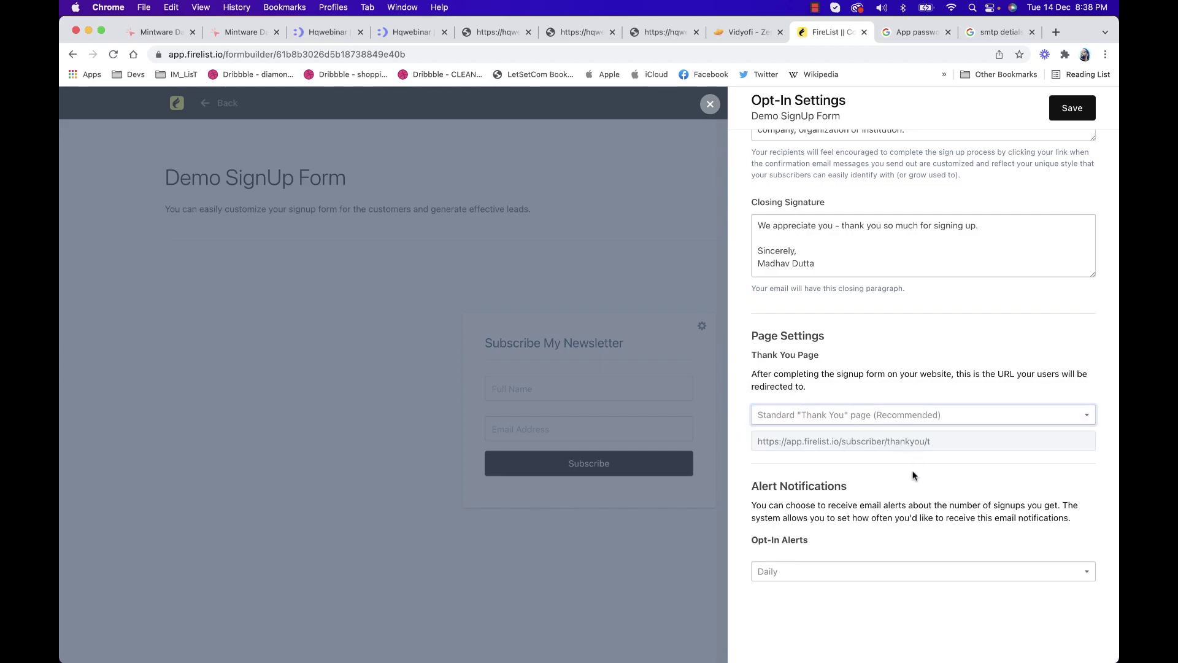
{"action": "scroll", "coordinate": [912, 473], "scroll_direction": "down", "scroll_amount": 1}
{"action": "left_click", "coordinate": [844, 556]}
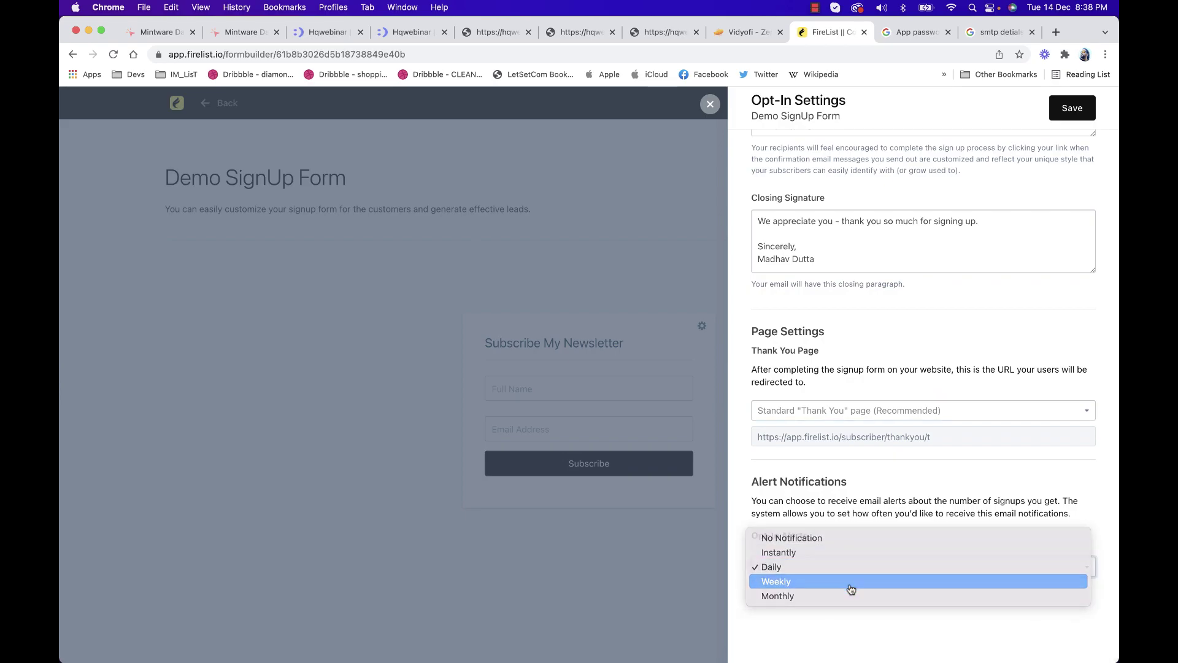
{"action": "left_click", "coordinate": [850, 581]}
{"action": "scroll", "coordinate": [902, 498], "scroll_direction": "up", "scroll_amount": 7}
{"action": "scroll", "coordinate": [902, 497], "scroll_direction": "up", "scroll_amount": 2}
{"action": "left_click", "coordinate": [1072, 112]}
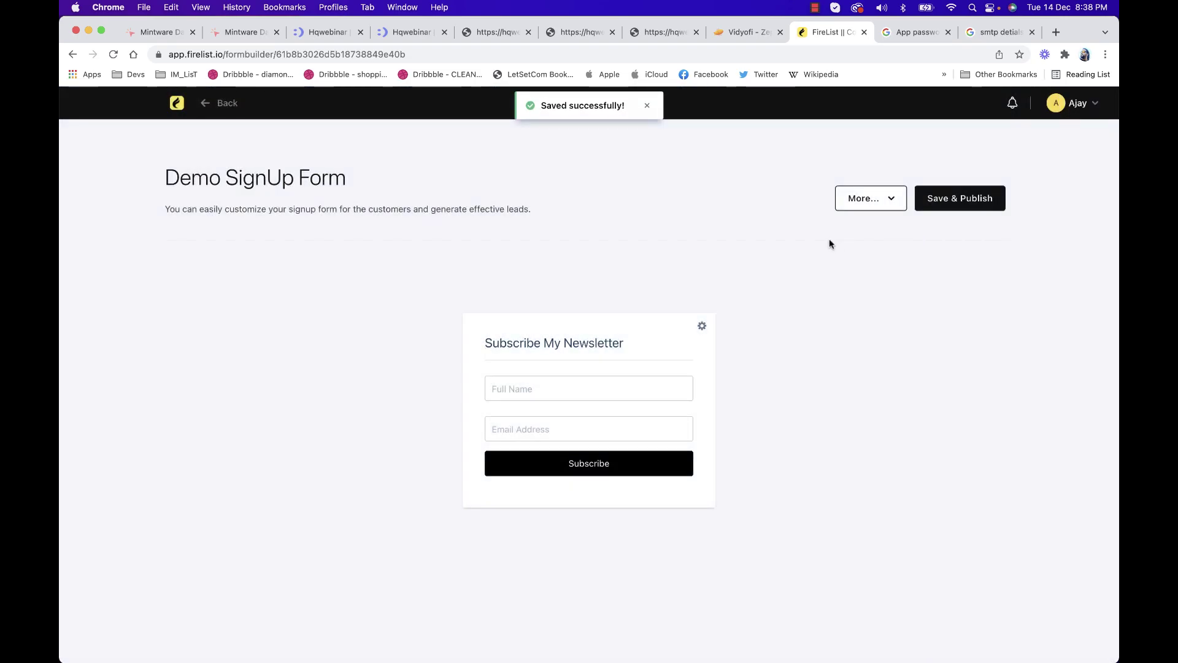
Copy the Demo SignUp Form's public URL
{"action": "left_click", "coordinate": [862, 202]}
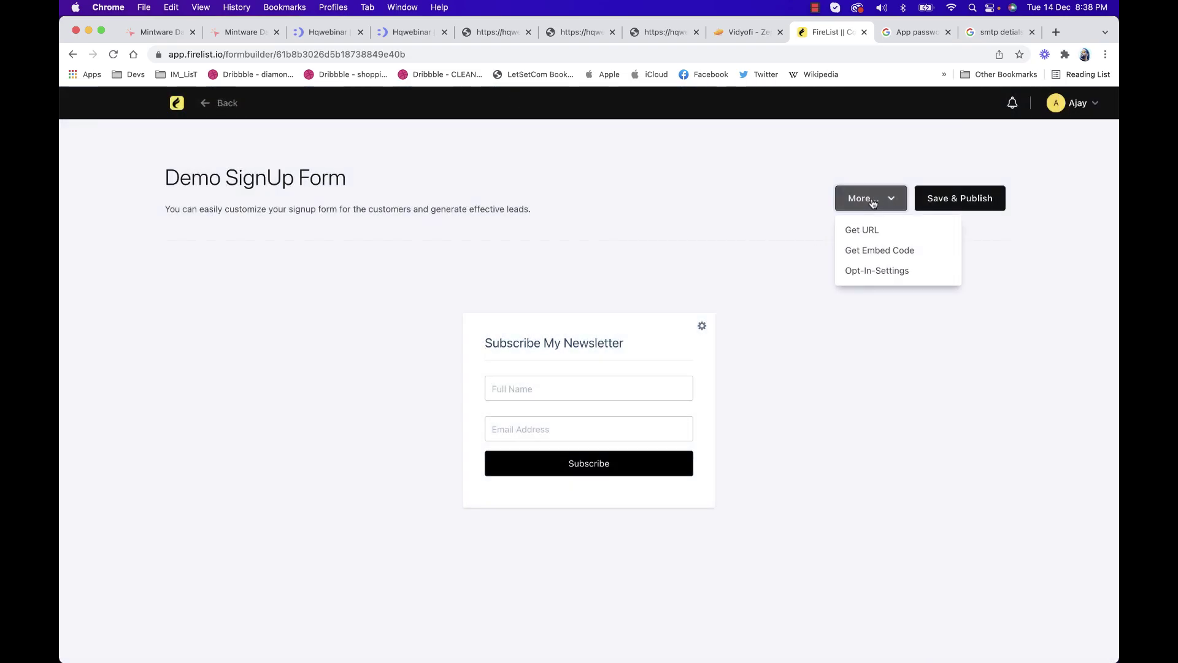
{"action": "left_click", "coordinate": [874, 236]}
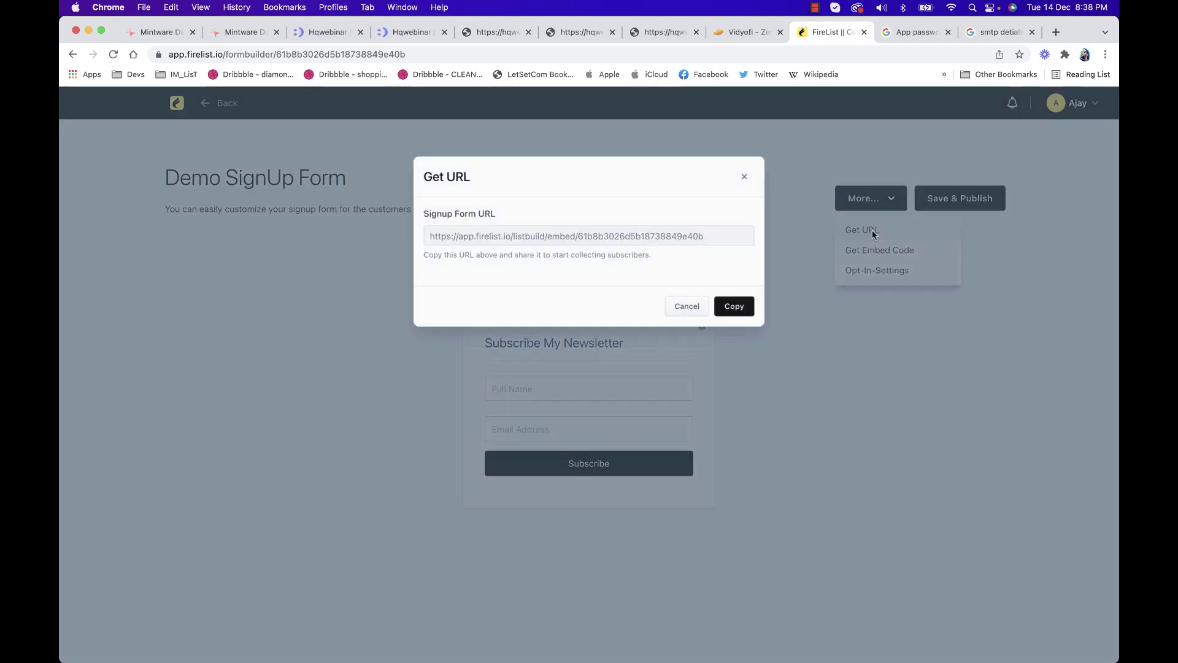
{"action": "left_click", "coordinate": [735, 306]}
Display the form's embed code and select the iframe and HTML embed code
{"action": "left_click", "coordinate": [869, 198]}
{"action": "left_click", "coordinate": [887, 253]}
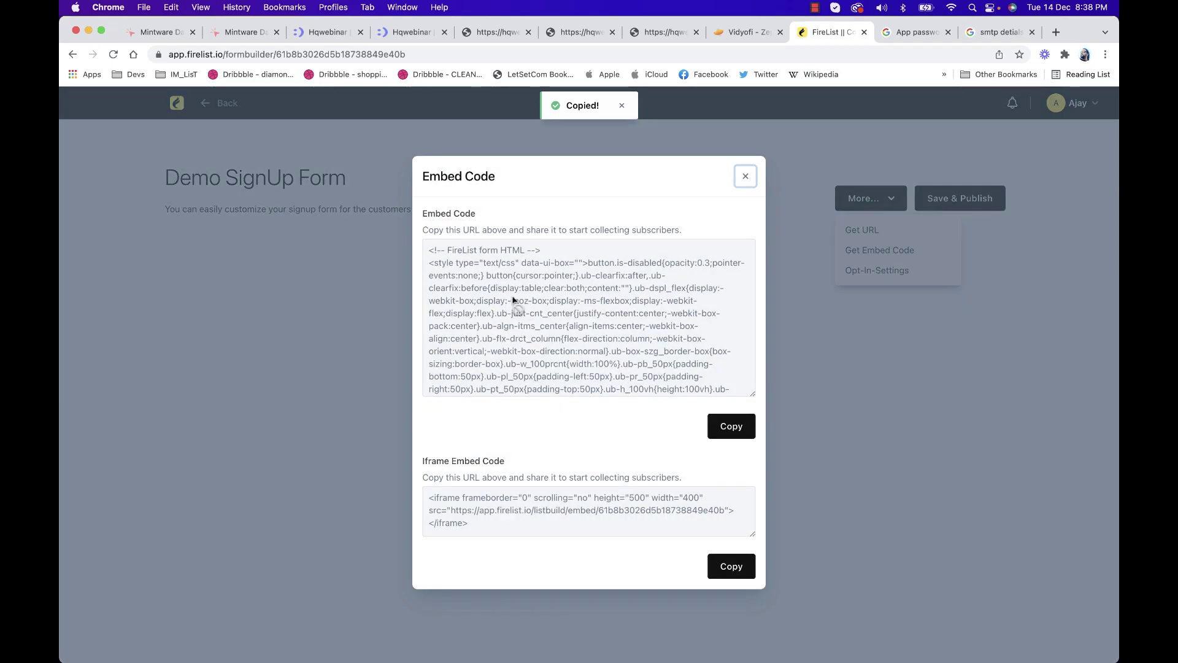
{"action": "left_click_drag", "start_coordinate": [481, 523], "coordinate": [421, 498]}
{"action": "left_click", "coordinate": [422, 500]}
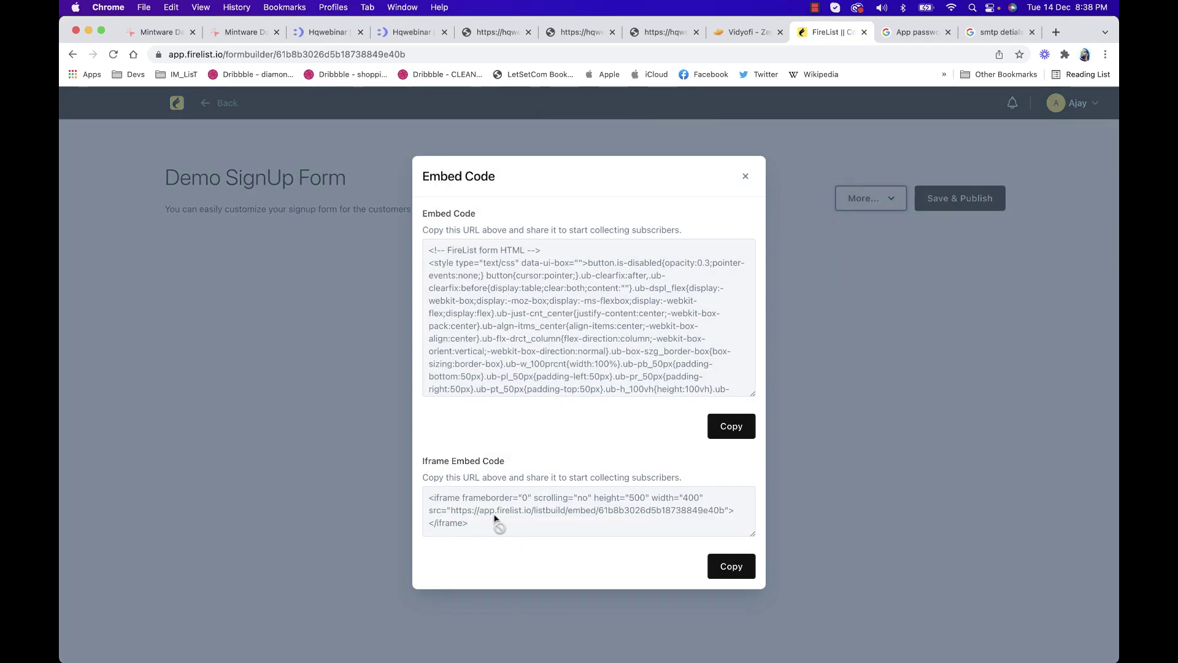
{"action": "scroll", "coordinate": [517, 351], "scroll_direction": "down", "scroll_amount": 15}
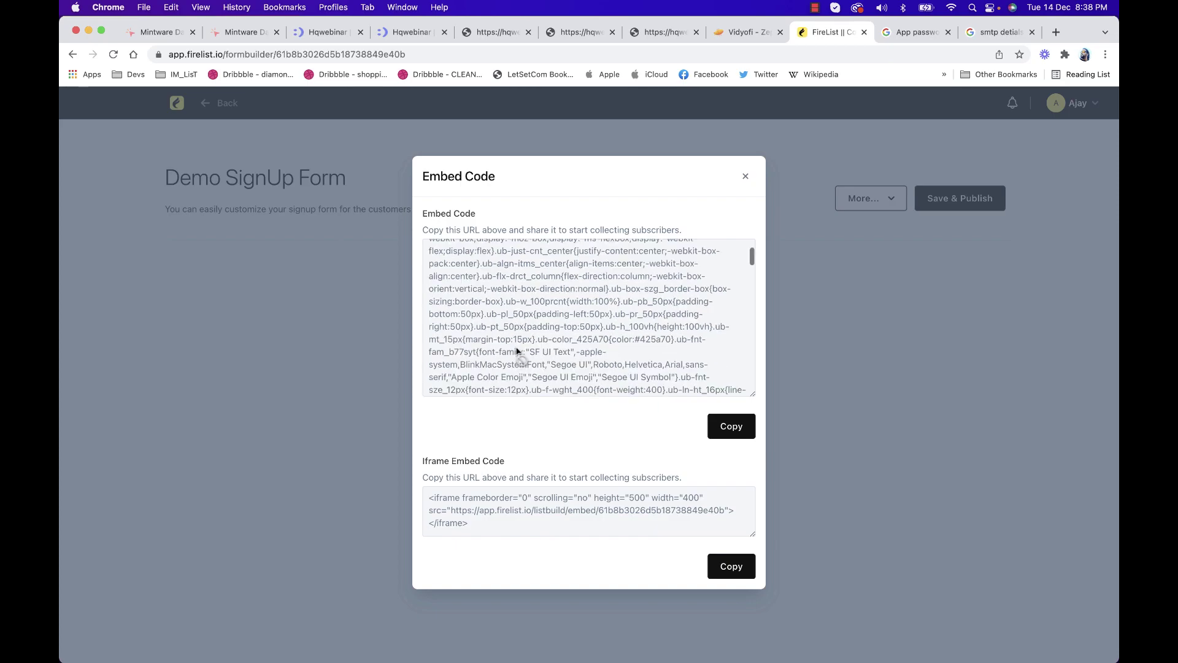
{"action": "scroll", "coordinate": [517, 351], "scroll_direction": "up", "scroll_amount": 15}
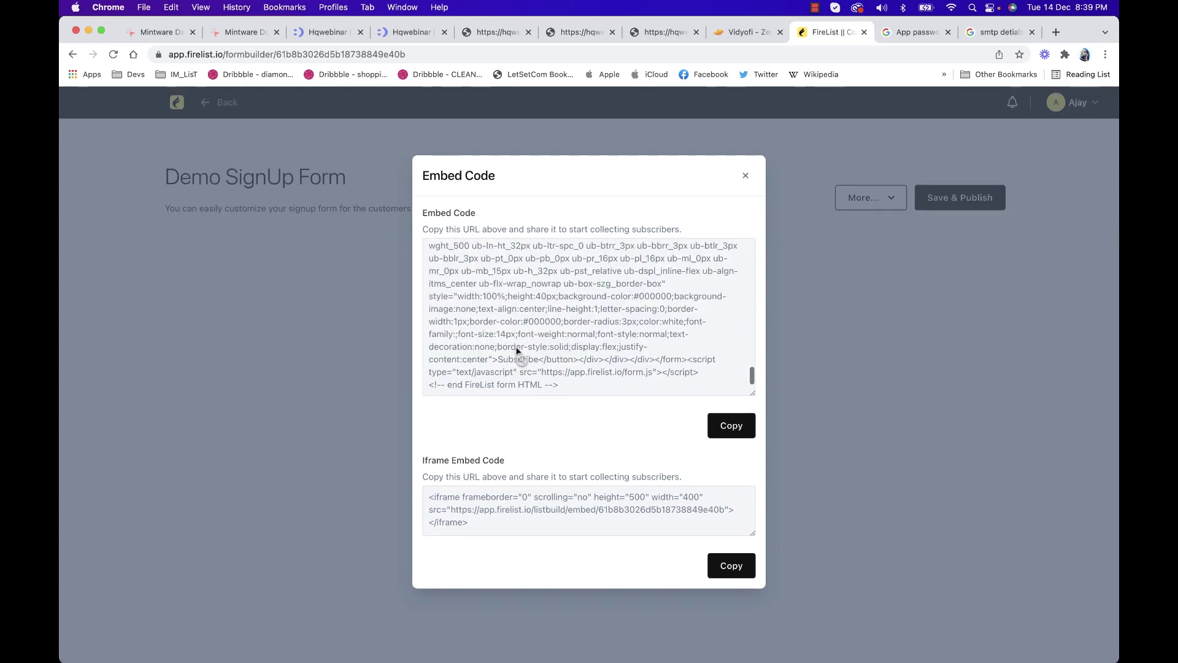
{"action": "left_click_drag", "start_coordinate": [430, 248], "coordinate": [635, 476]}
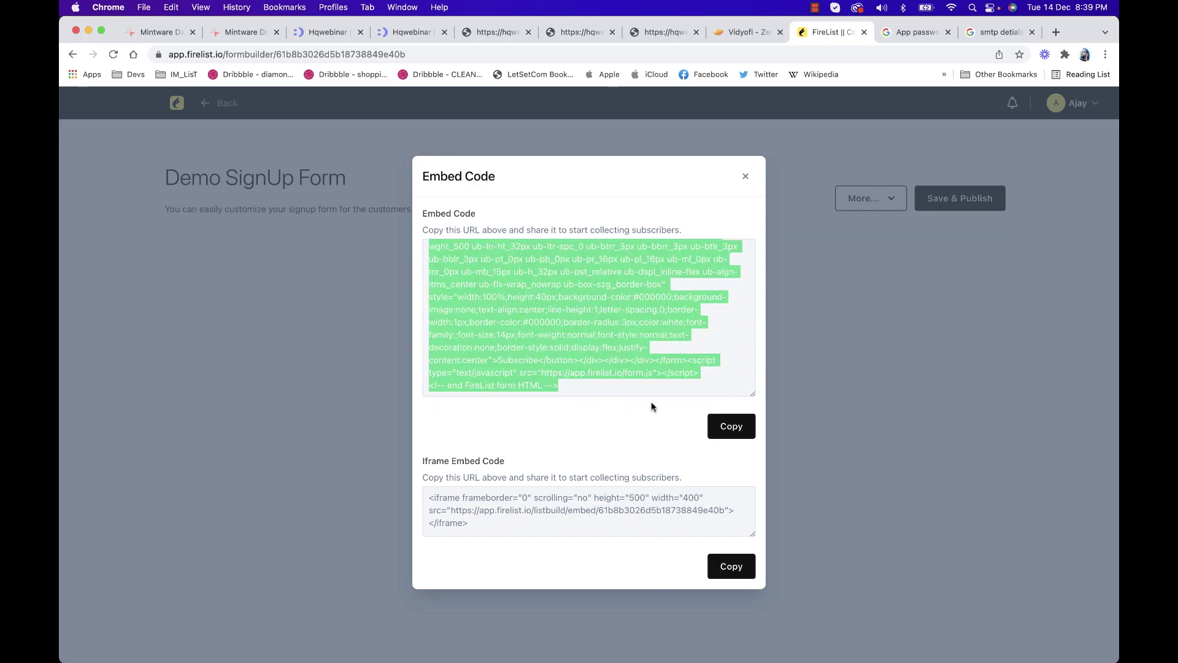
{"action": "scroll", "coordinate": [565, 311], "scroll_direction": "up", "scroll_amount": 15}
{"action": "scroll", "coordinate": [566, 314], "scroll_direction": "up", "scroll_amount": 2}
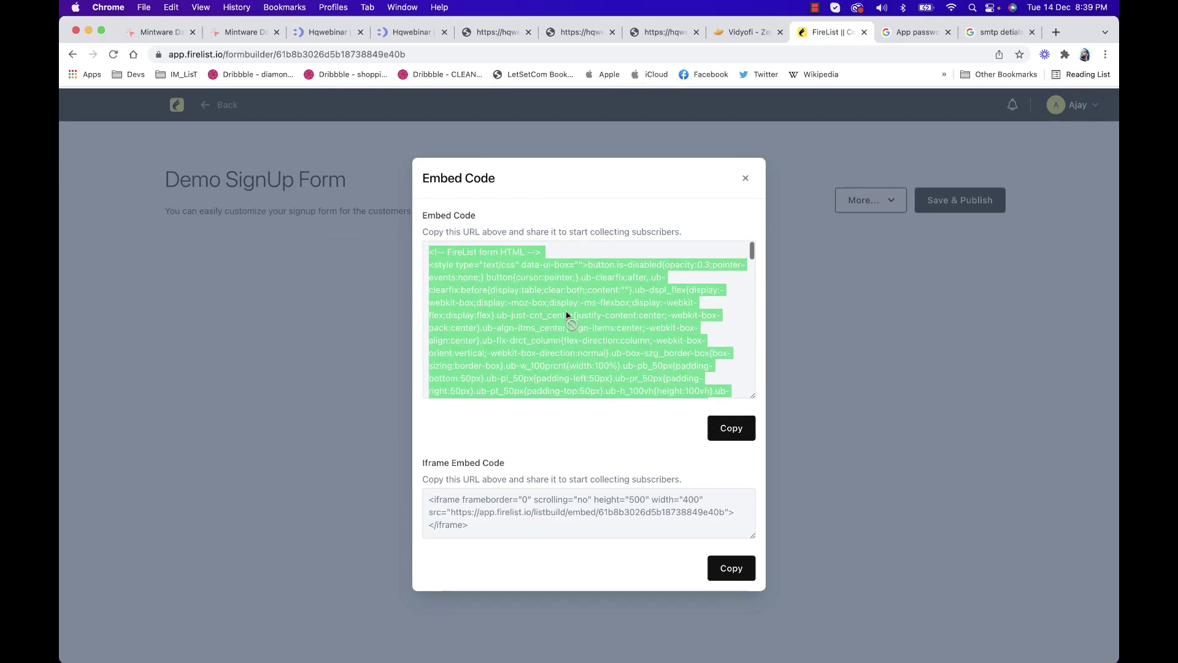
{"action": "left_click", "coordinate": [565, 315]}
Load learnwith.madhavdutta.com in a new browser tab
{"action": "left_click", "coordinate": [1063, 35]}
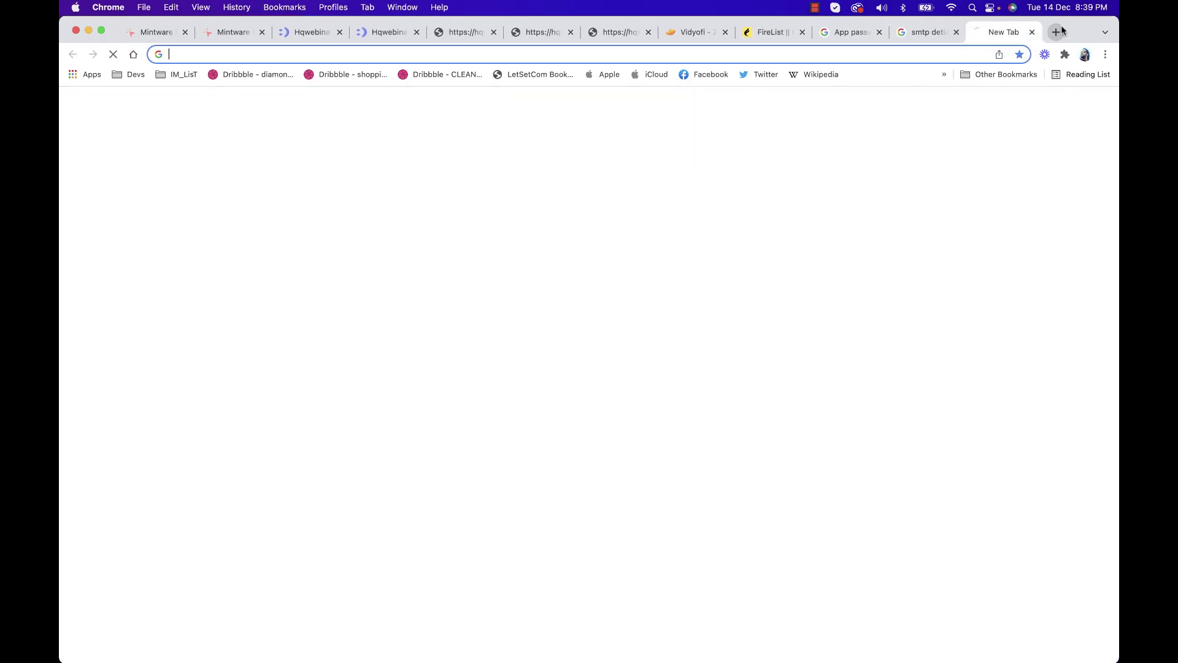
{"action": "type", "text": "lear"}
{"action": "key", "text": "Return"}
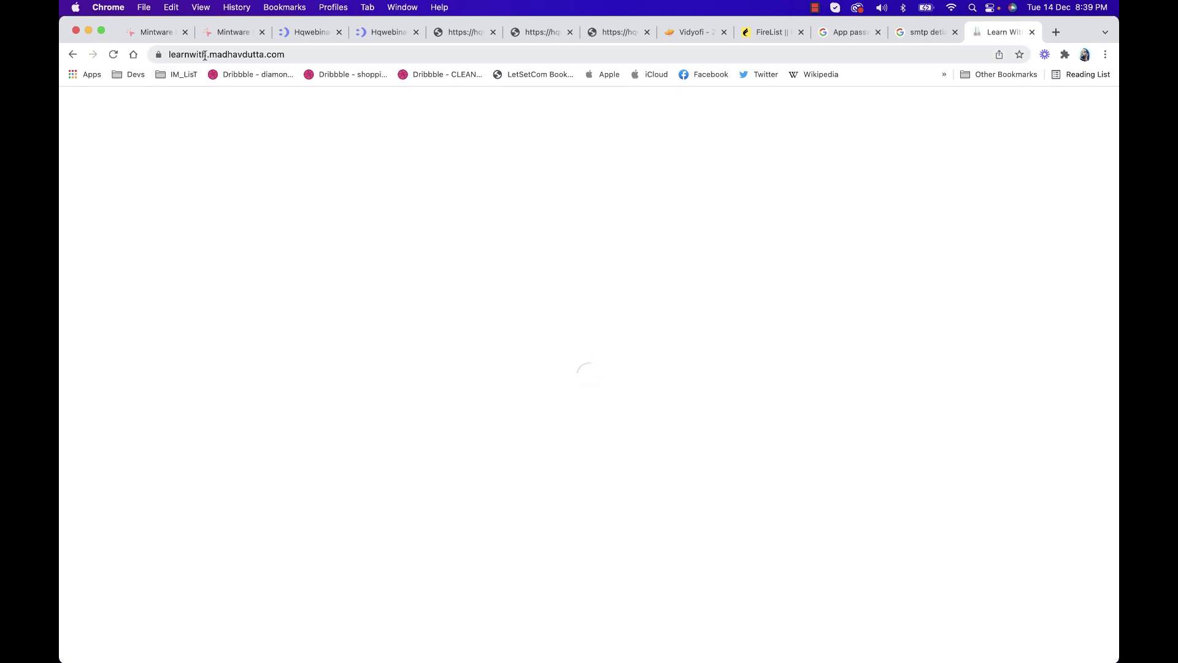
Scroll to the Subscribe My List form and check its Name and Email Address fields
{"action": "scroll", "coordinate": [503, 227], "scroll_direction": "down", "scroll_amount": 15}
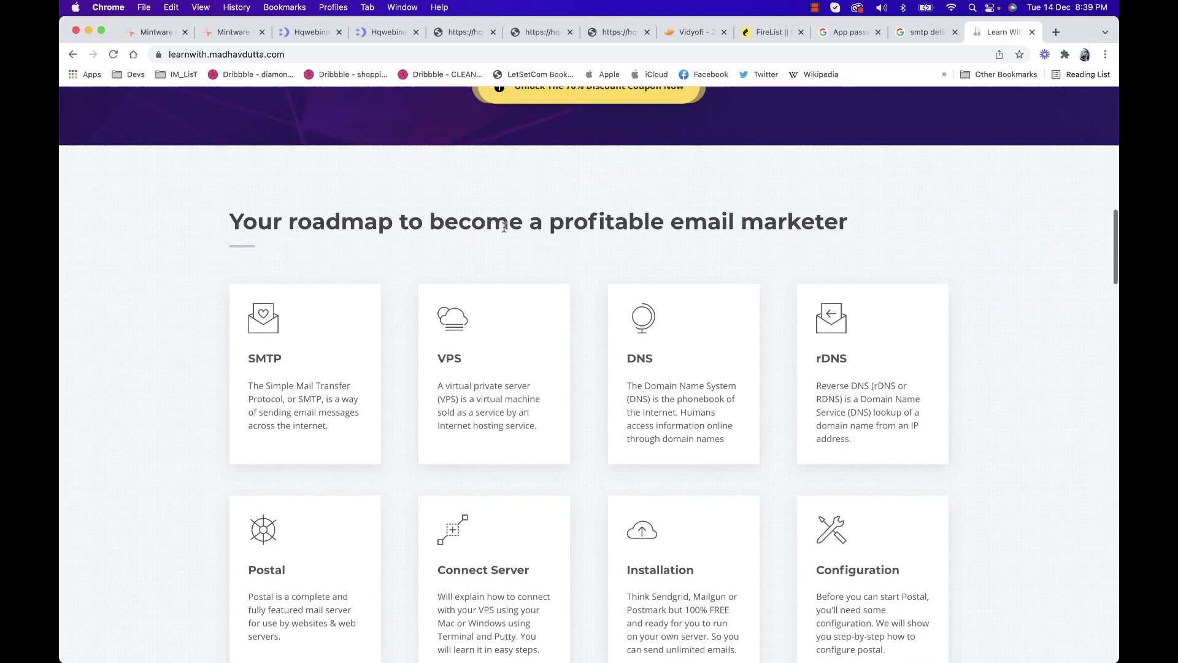
{"action": "scroll", "coordinate": [503, 229], "scroll_direction": "down", "scroll_amount": 20}
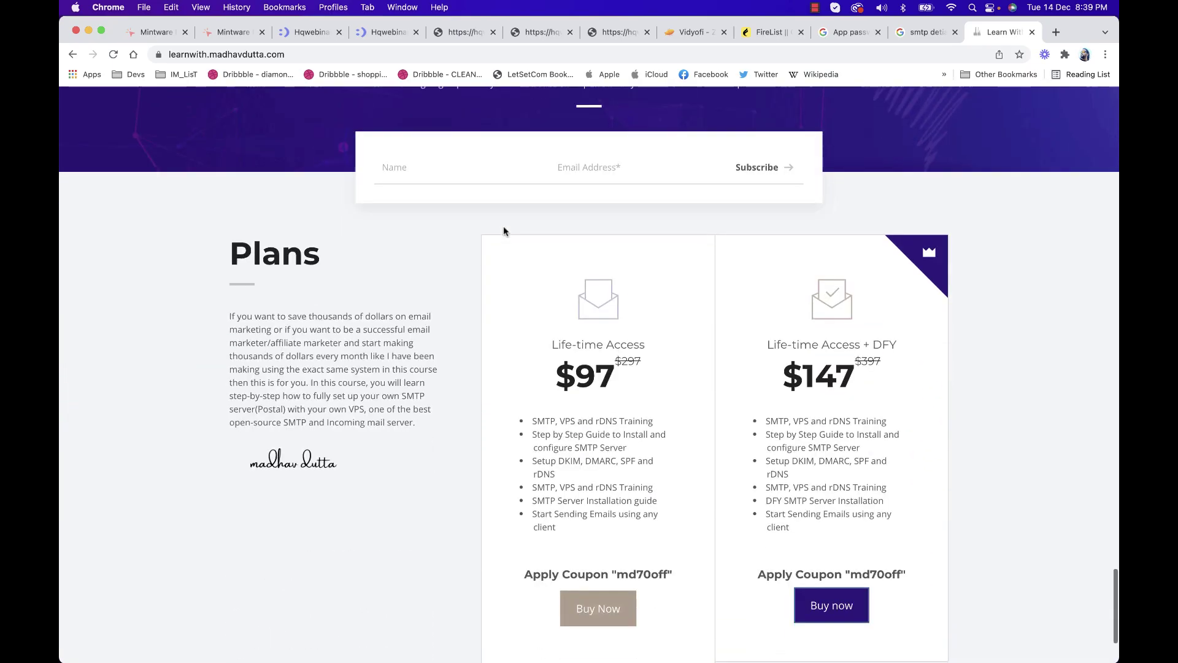
{"action": "scroll", "coordinate": [503, 230], "scroll_direction": "up", "scroll_amount": 2}
{"action": "left_click", "coordinate": [402, 262]}
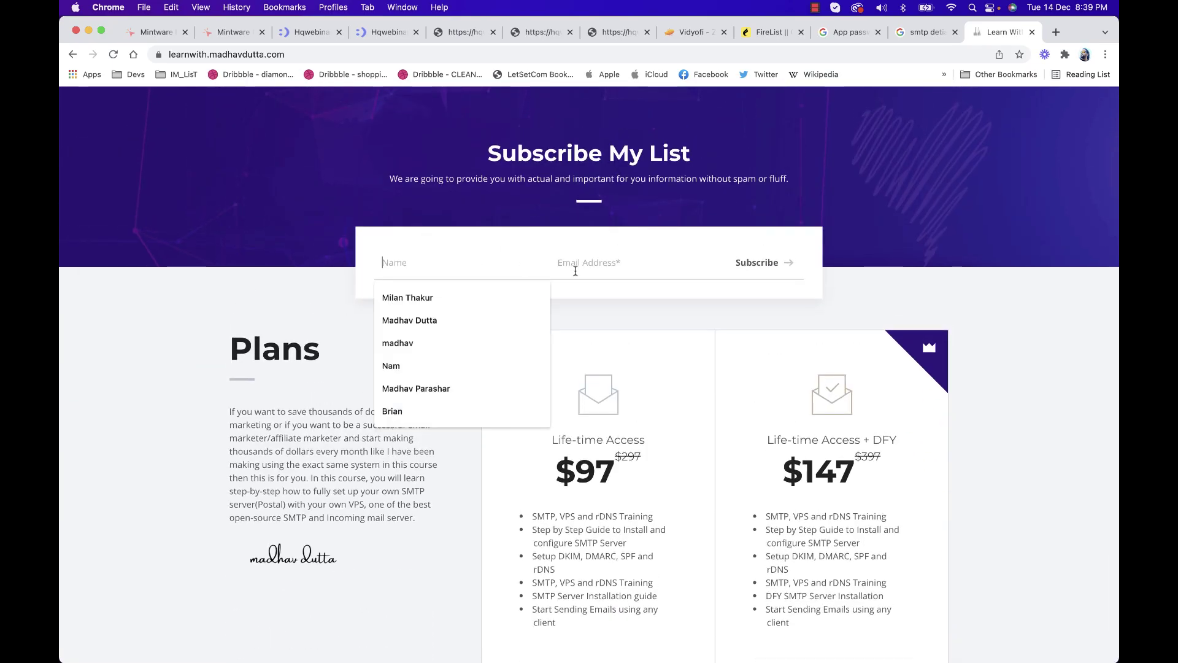
{"action": "left_click", "coordinate": [561, 263]}
{"action": "left_click", "coordinate": [827, 223]}
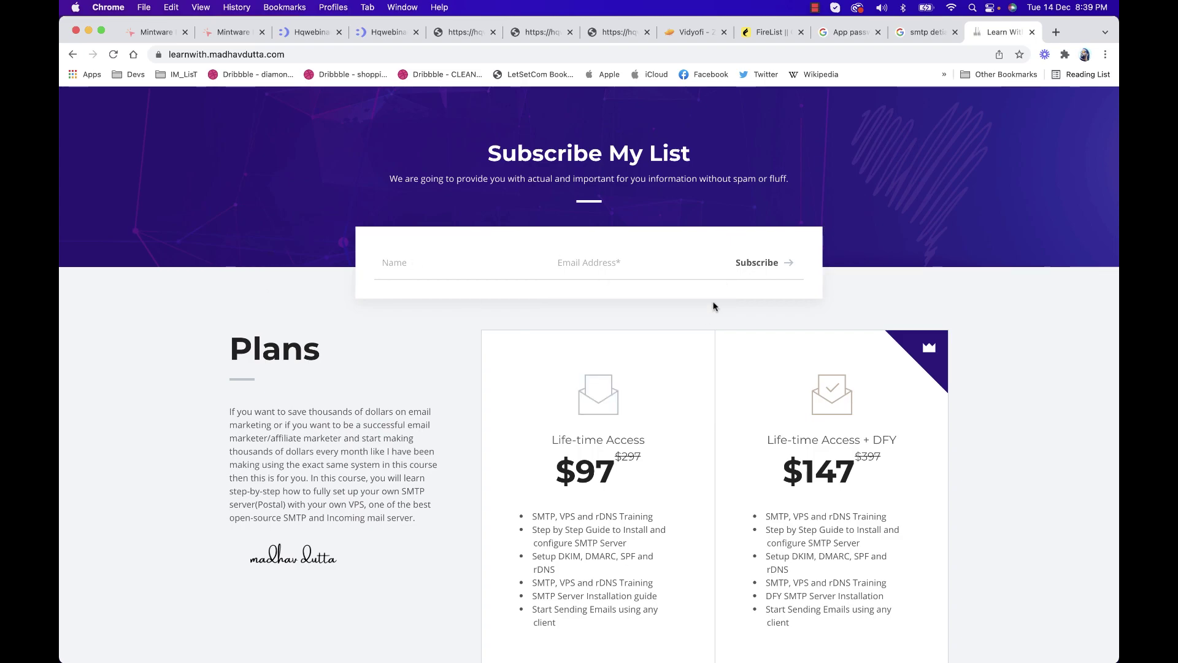
{"action": "scroll", "coordinate": [696, 292], "scroll_direction": "up", "scroll_amount": 1}
{"action": "scroll", "coordinate": [696, 292], "scroll_direction": "up", "scroll_amount": 1}
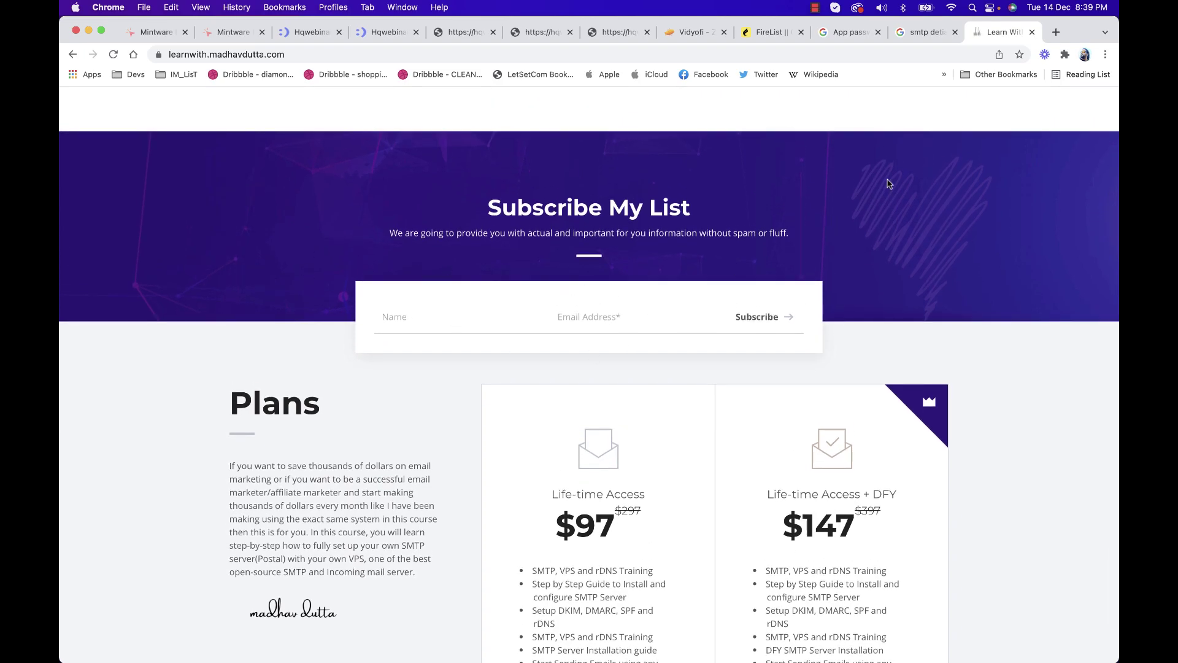
Close the Embed Code view and copy the signup form's URL again
{"action": "left_click", "coordinate": [772, 34]}
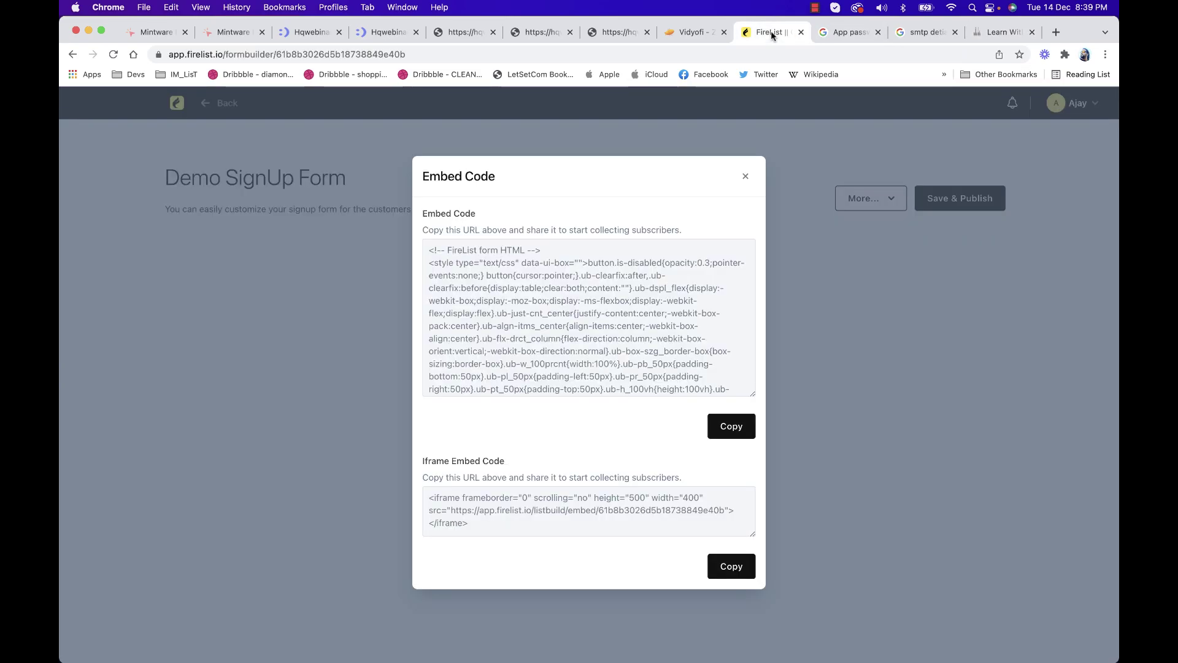
{"action": "left_click", "coordinate": [741, 181]}
{"action": "left_click", "coordinate": [868, 197]}
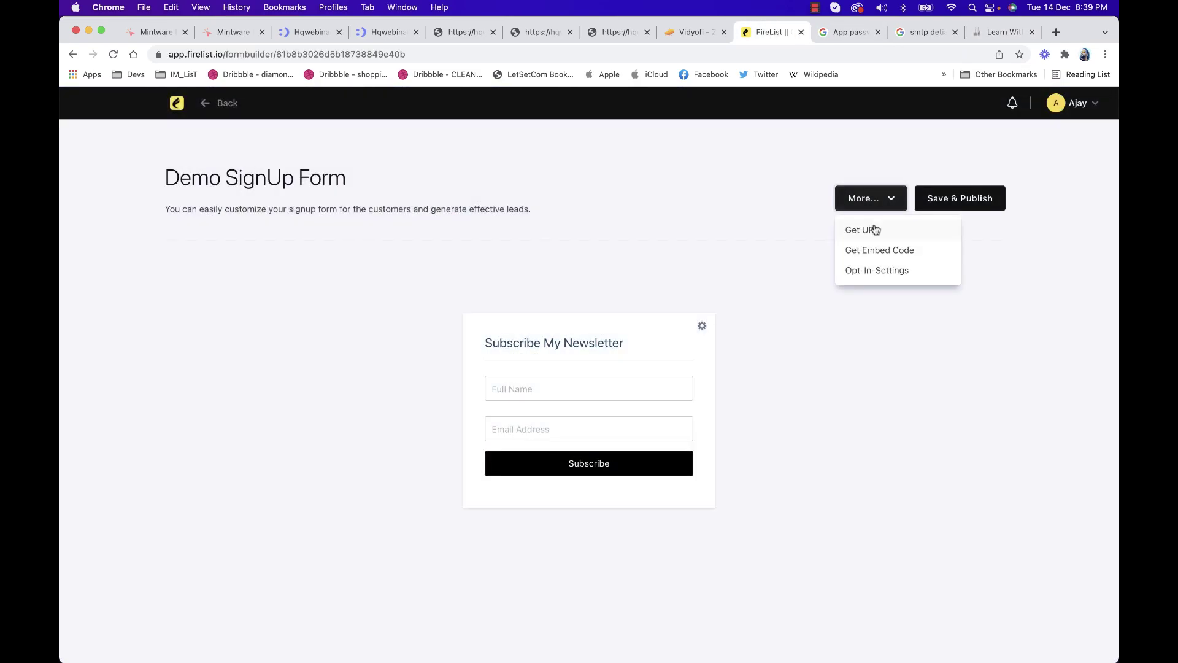
{"action": "left_click", "coordinate": [866, 229]}
{"action": "left_click", "coordinate": [730, 306]}
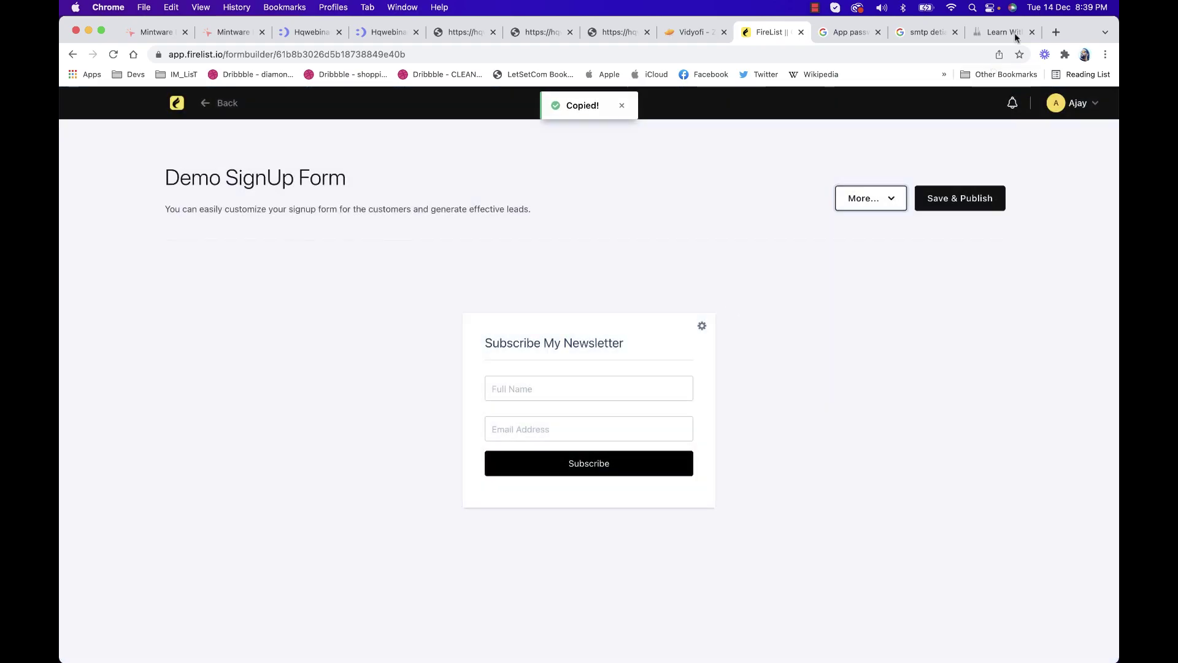
Load the standalone signup form and subscribe with a test subscriber's name and email
{"action": "left_click", "coordinate": [1054, 32]}
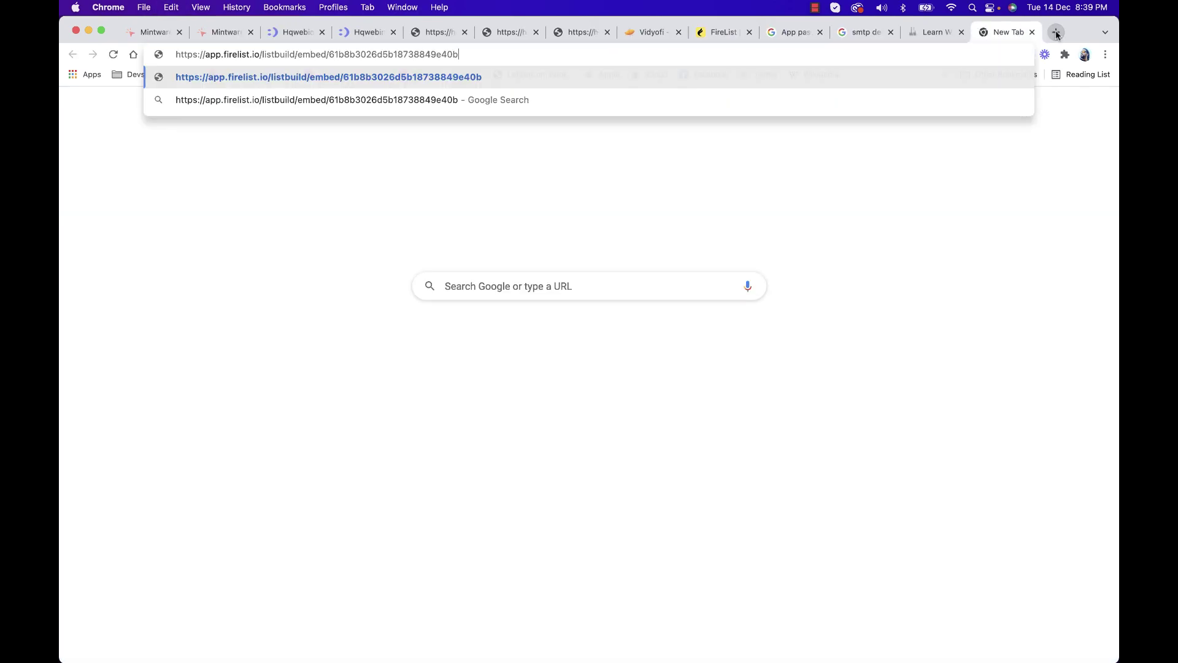
{"action": "key", "text": "super+v"}
{"action": "key", "text": "Return"}
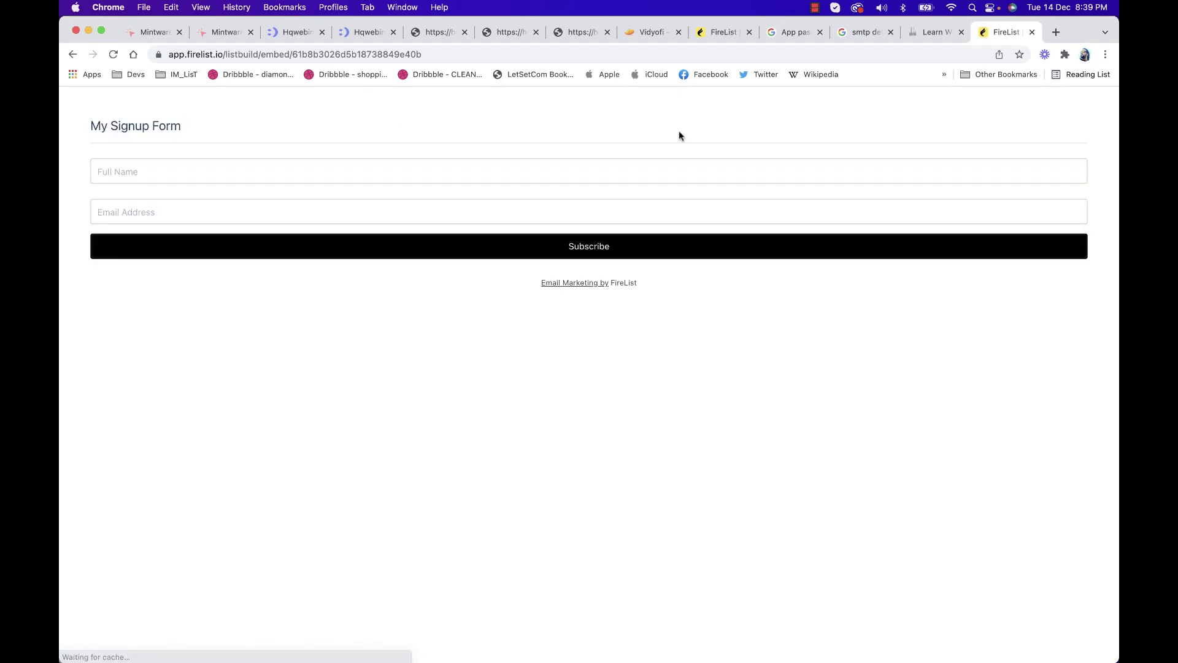
{"action": "left_click", "coordinate": [239, 167]}
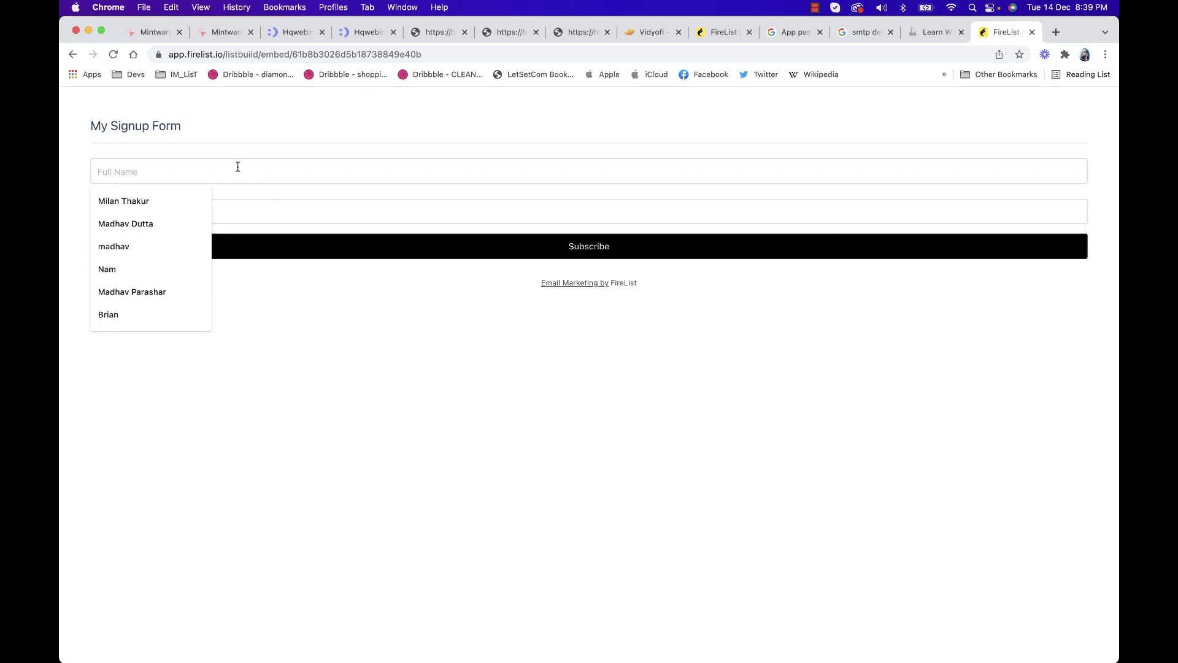
{"action": "type", "text": "Milan"}
{"action": "key", "text": "Tab"}
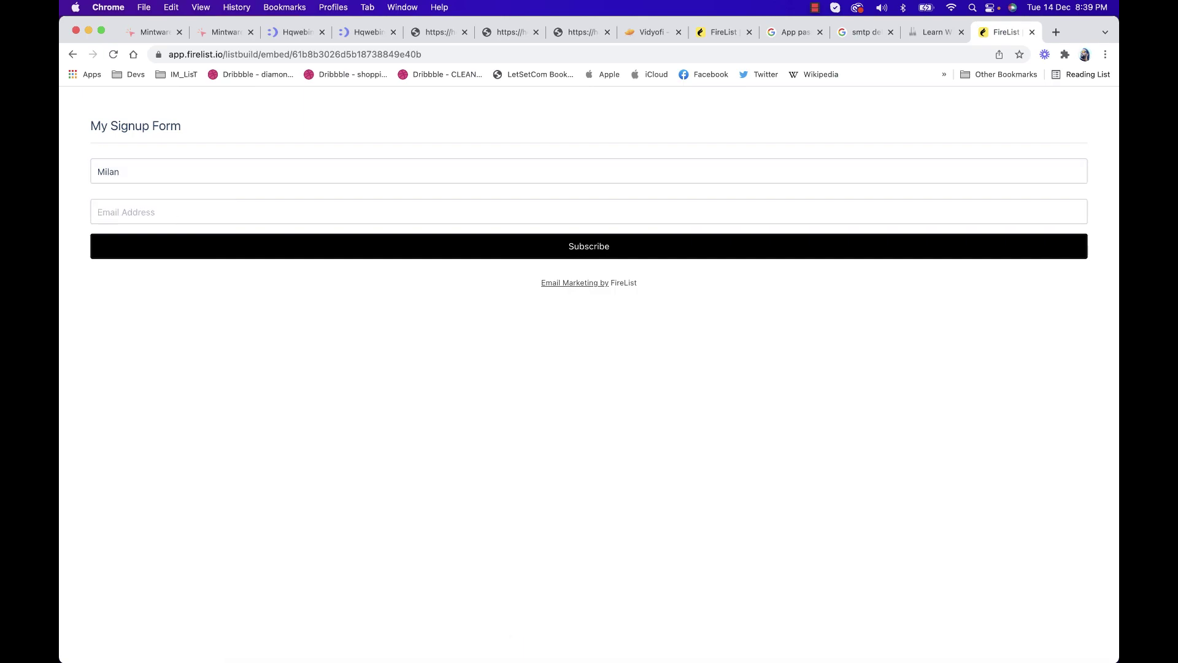
{"action": "left_click", "coordinate": [182, 241]}
{"action": "left_click", "coordinate": [387, 248]}
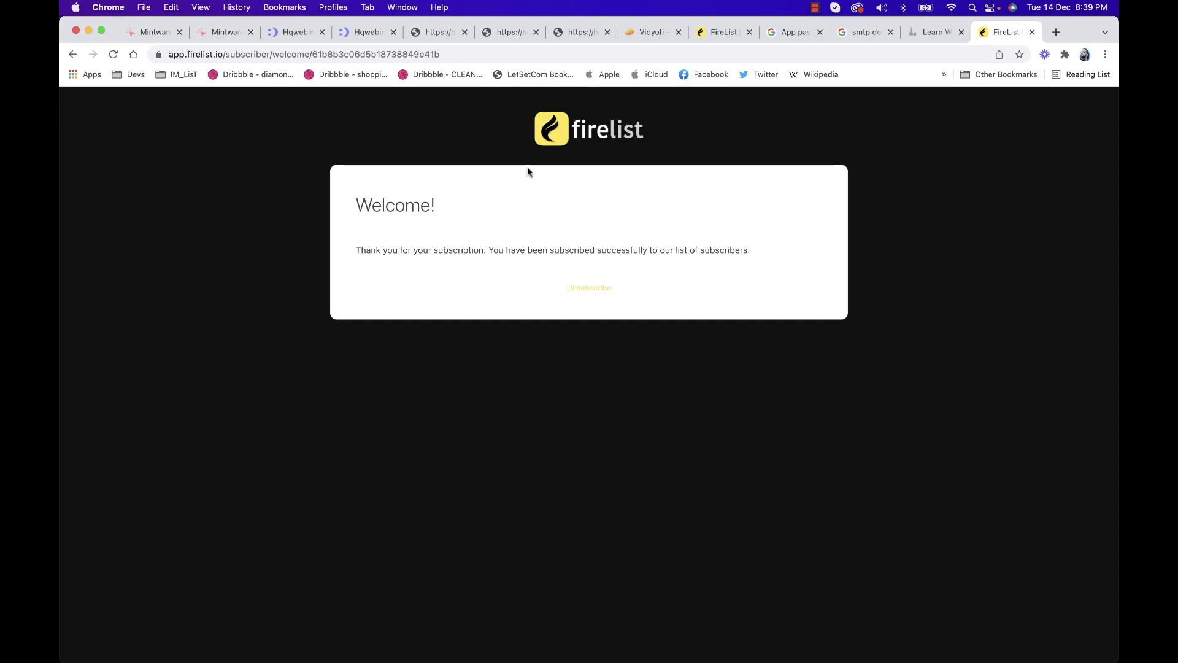
Open My Demo List's subscribers from the FireList dashboard's lists
{"action": "left_click", "coordinate": [723, 34]}
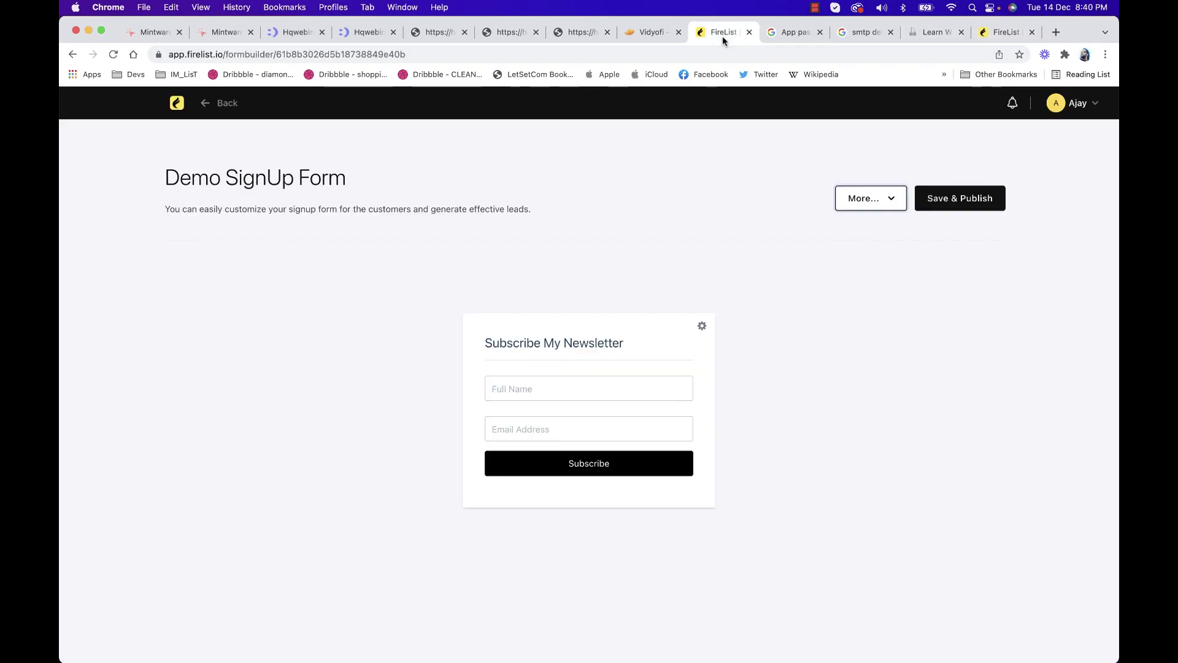
{"action": "left_click", "coordinate": [177, 105]}
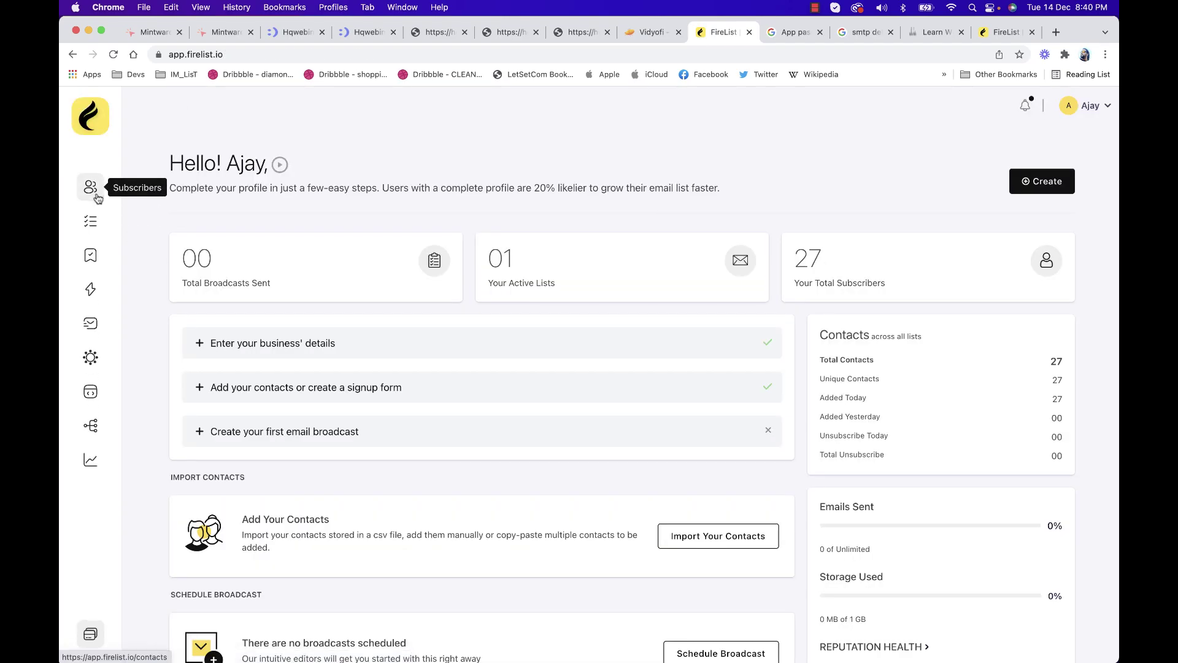
{"action": "left_click", "coordinate": [92, 188]}
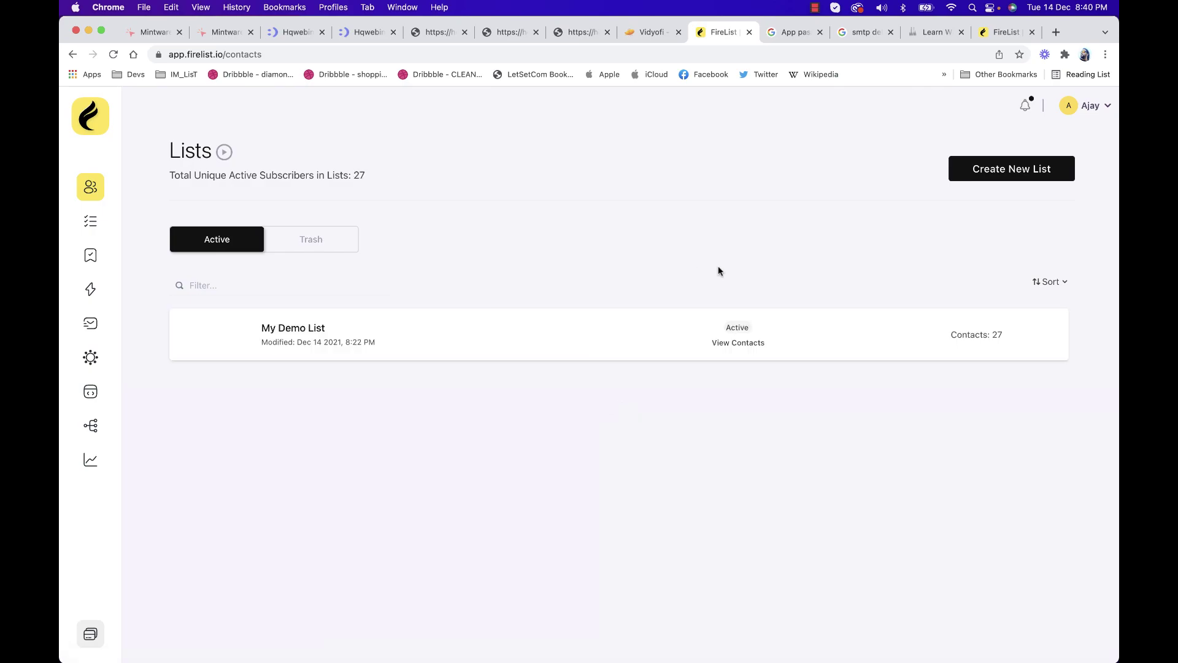
{"action": "left_click", "coordinate": [1048, 363]}
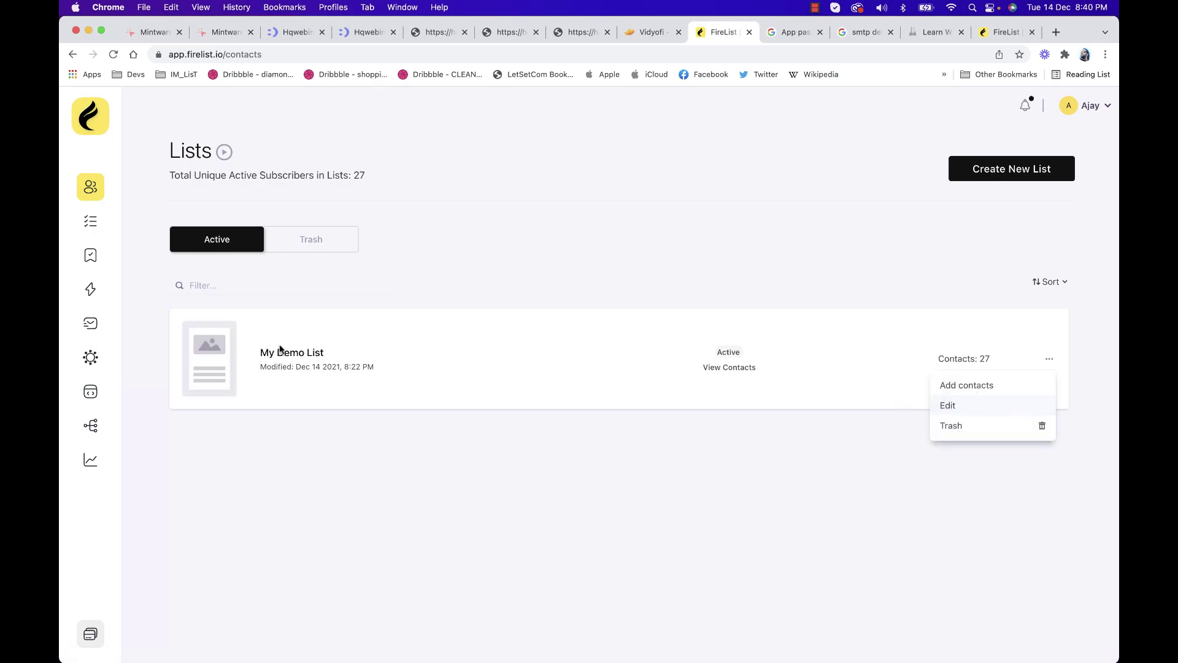
{"action": "left_click", "coordinate": [304, 354]}
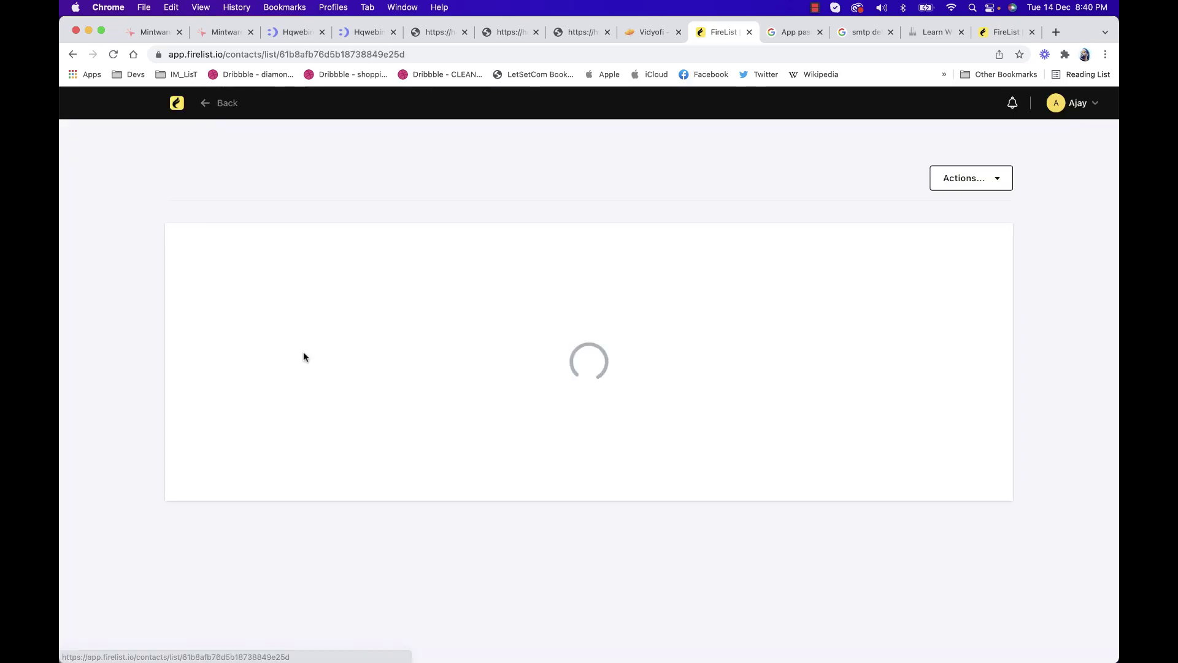
{"action": "left_click", "coordinate": [1004, 181]}
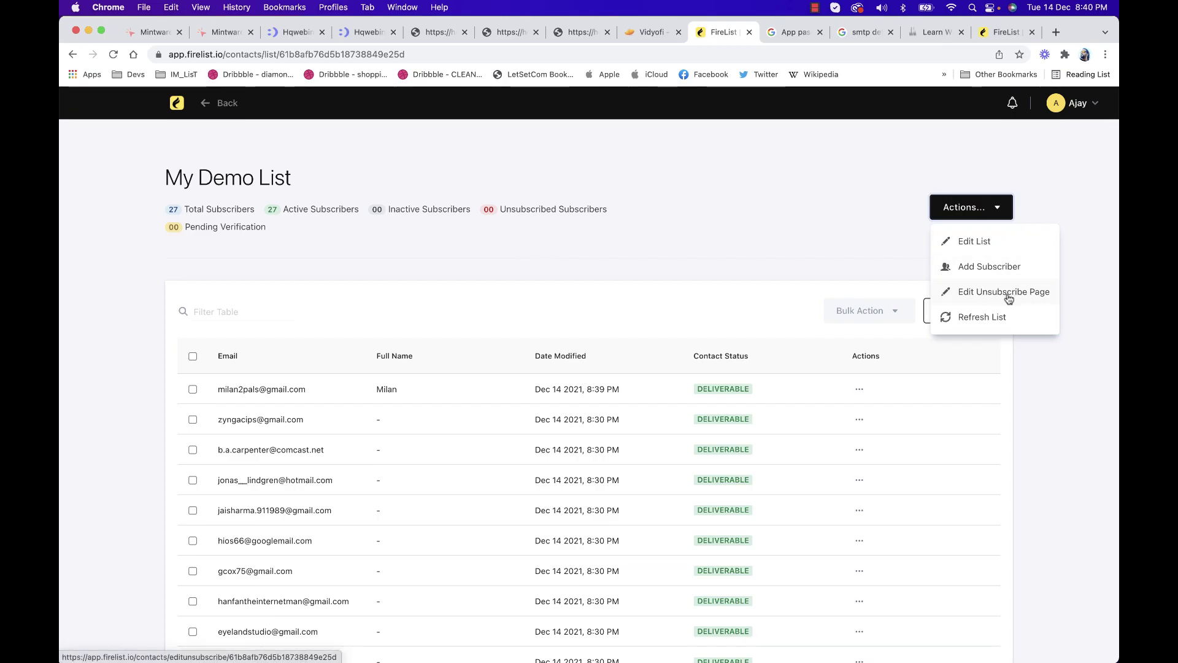
{"action": "left_click", "coordinate": [849, 213]}
{"action": "scroll", "coordinate": [893, 226], "scroll_direction": "down", "scroll_amount": 4}
{"action": "scroll", "coordinate": [894, 227], "scroll_direction": "up", "scroll_amount": 4}
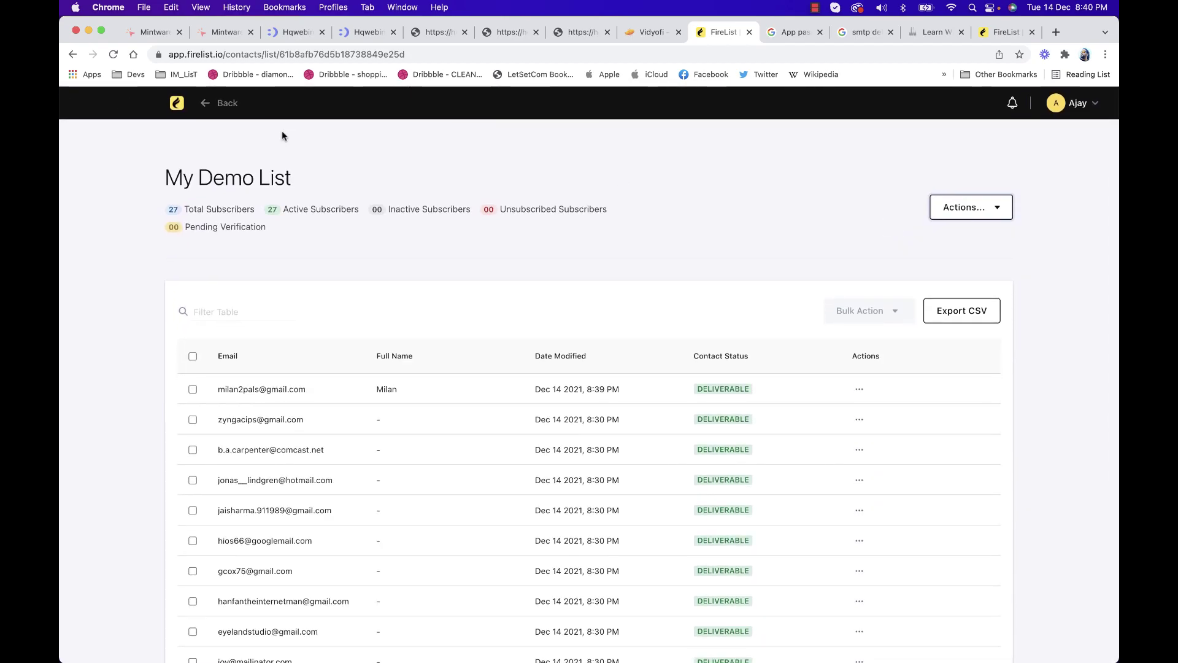
{"action": "left_click", "coordinate": [216, 116]}
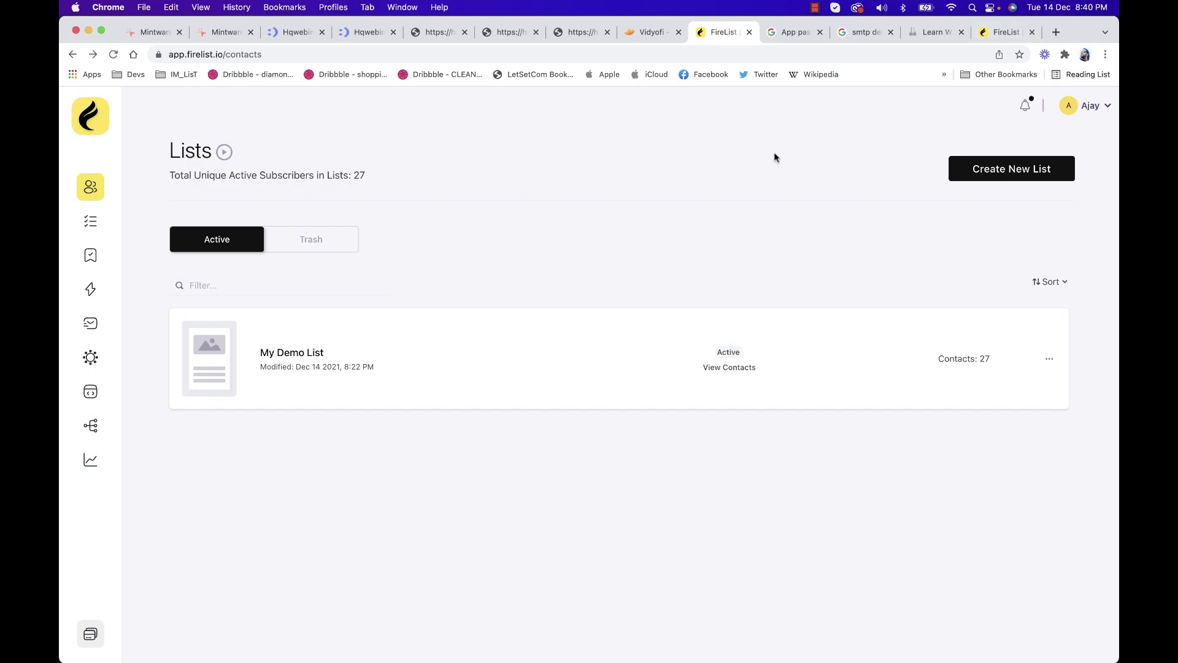
{"action": "left_click", "coordinate": [302, 354]}
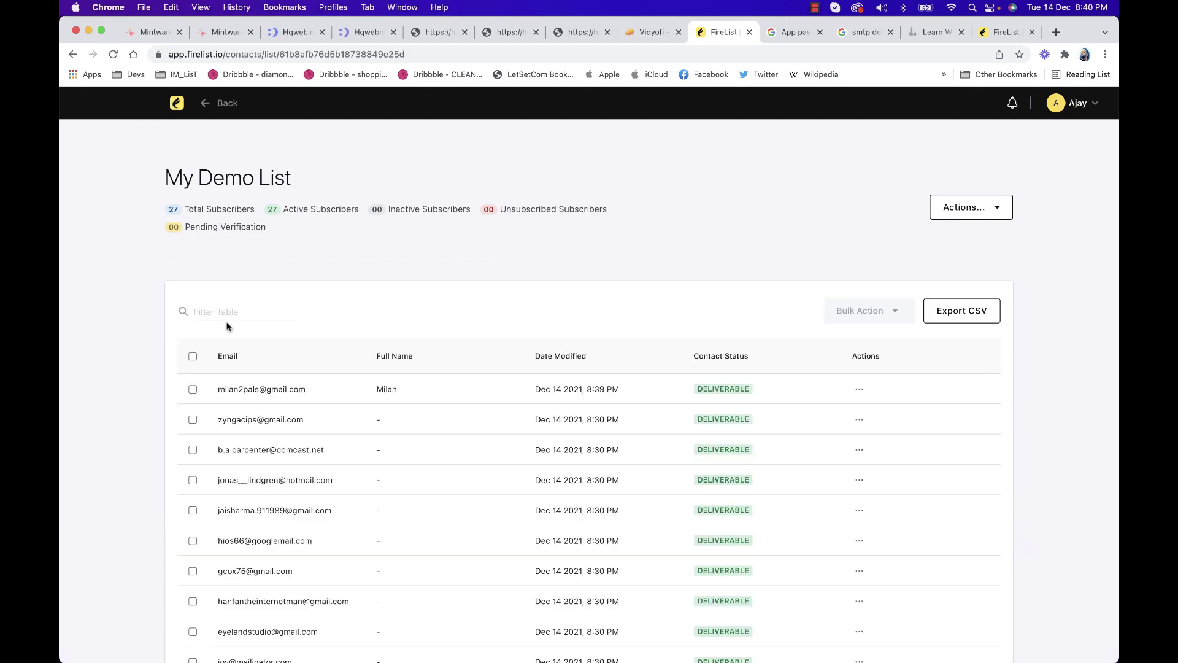
Highlight the total subscriber count and the new subscriber's name, date and deliverable status
{"action": "left_click_drag", "start_coordinate": [171, 210], "coordinate": [204, 210]}
{"action": "left_click", "coordinate": [244, 276]}
{"action": "left_click_drag", "start_coordinate": [213, 393], "coordinate": [426, 391]}
{"action": "left_click", "coordinate": [319, 391]}
{"action": "double_click", "coordinate": [554, 389]}
{"action": "left_click_drag", "start_coordinate": [668, 390], "coordinate": [757, 391]}
{"action": "left_click", "coordinate": [757, 391]}
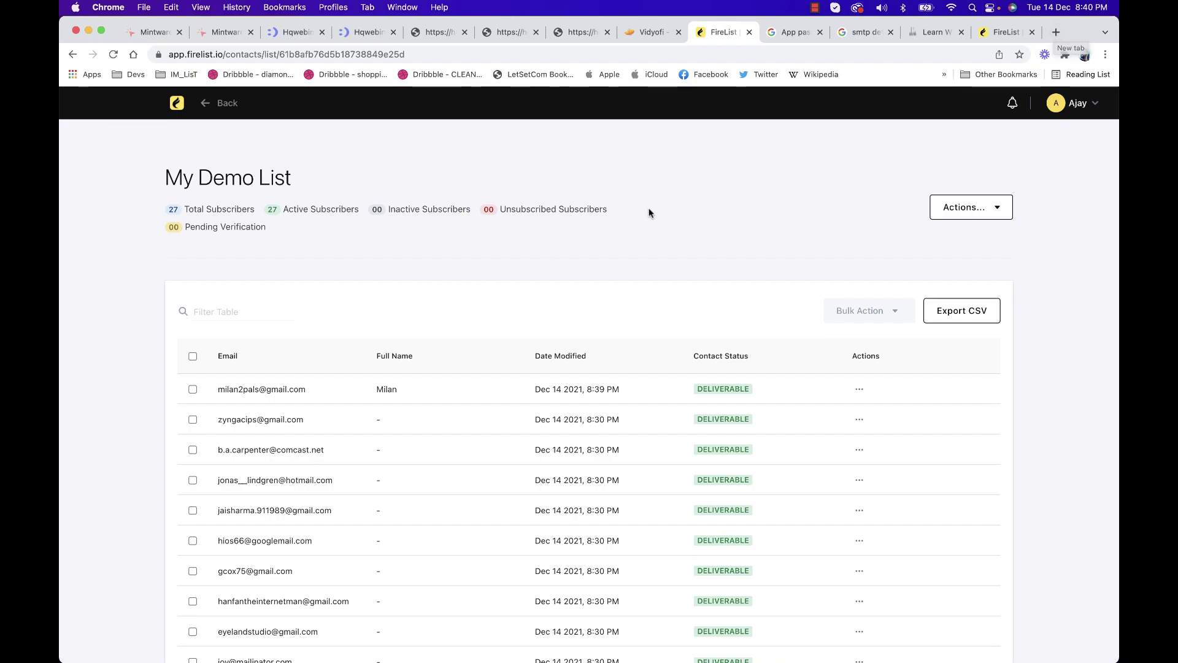
{"action": "left_click_drag", "start_coordinate": [217, 392], "coordinate": [758, 393]}
{"action": "left_click", "coordinate": [759, 393]}
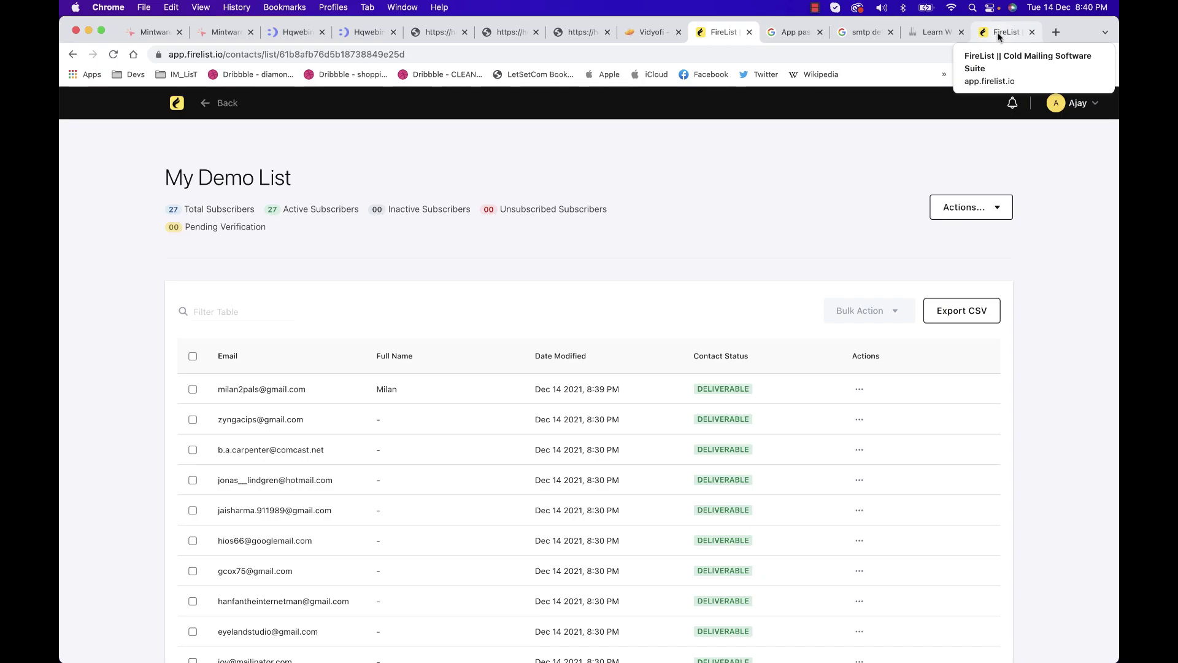
Close the subscriber welcome page tab and return to the FireList dashboard
{"action": "left_click", "coordinate": [999, 37]}
{"action": "left_click", "coordinate": [1031, 32]}
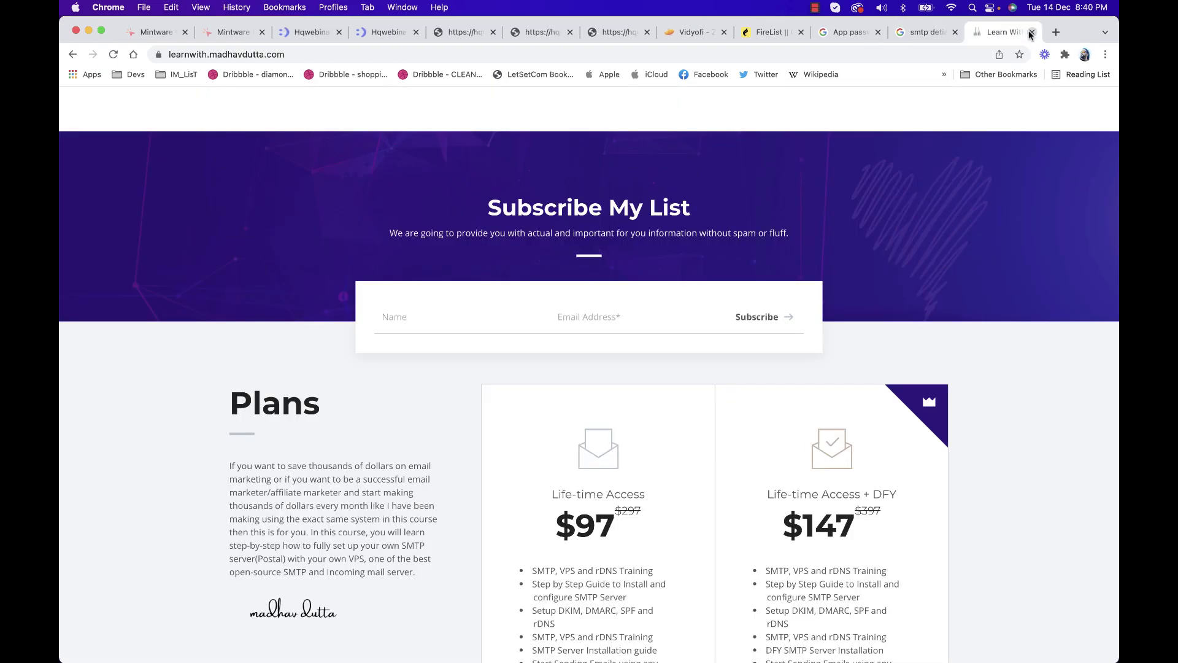
{"action": "left_click", "coordinate": [923, 34]}
{"action": "left_click", "coordinate": [774, 33]}
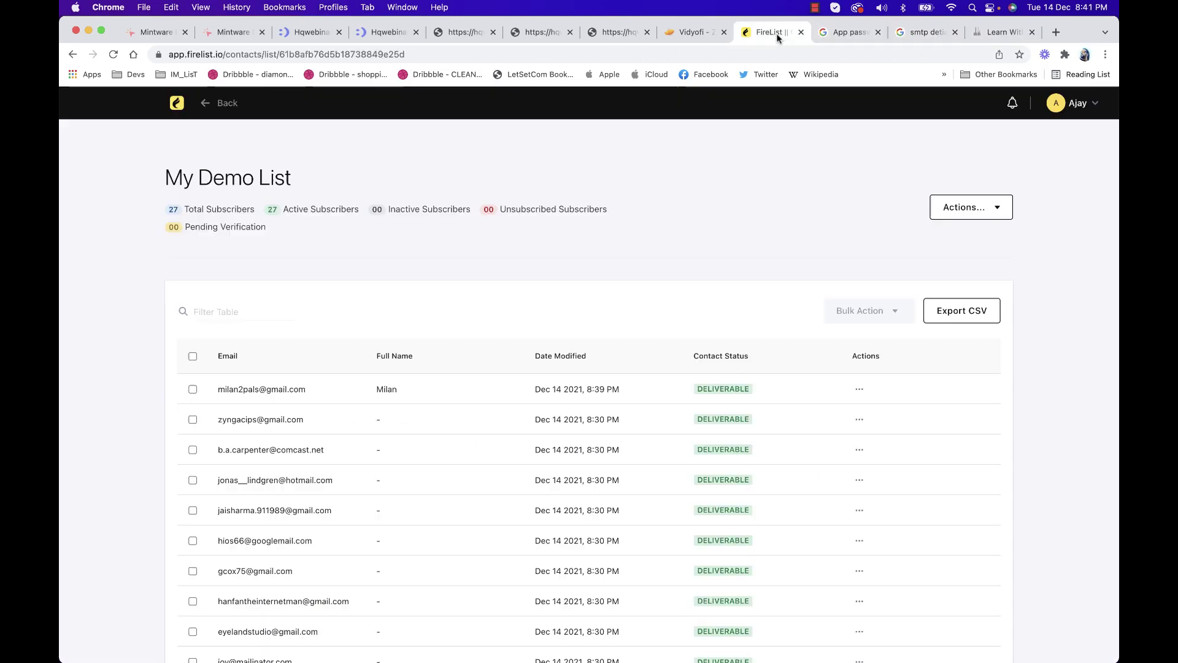
{"action": "left_click", "coordinate": [177, 103]}
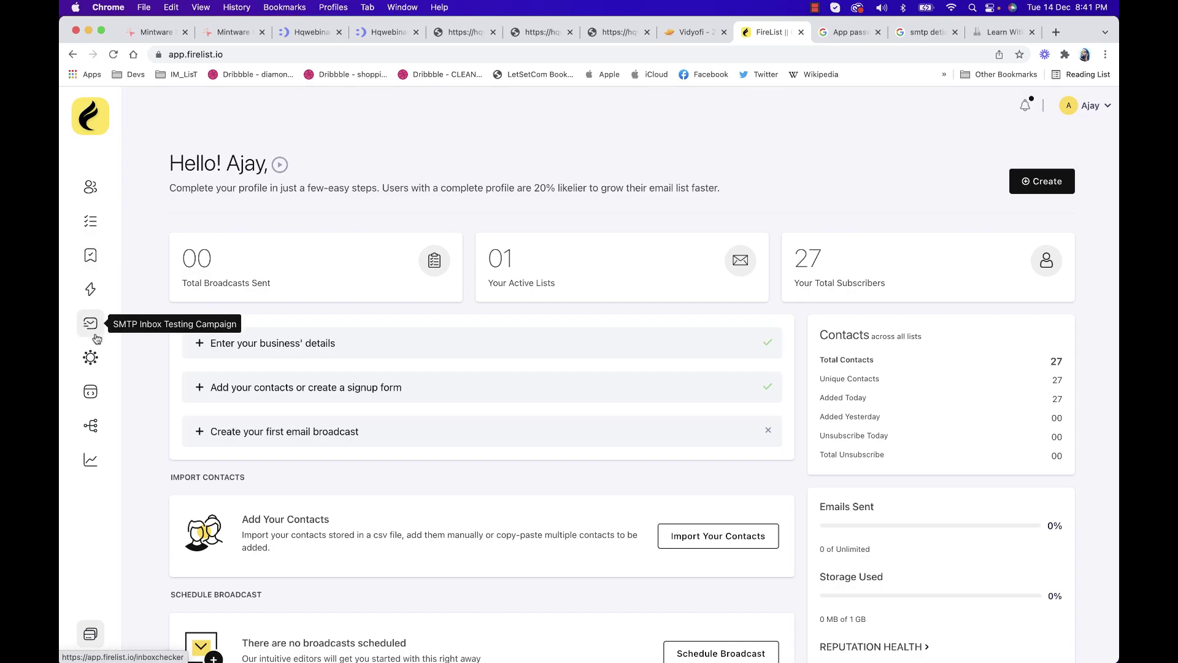
Start a new broadcast in Broadcasts using the Drag & Drop Editor
{"action": "left_click", "coordinate": [93, 297]}
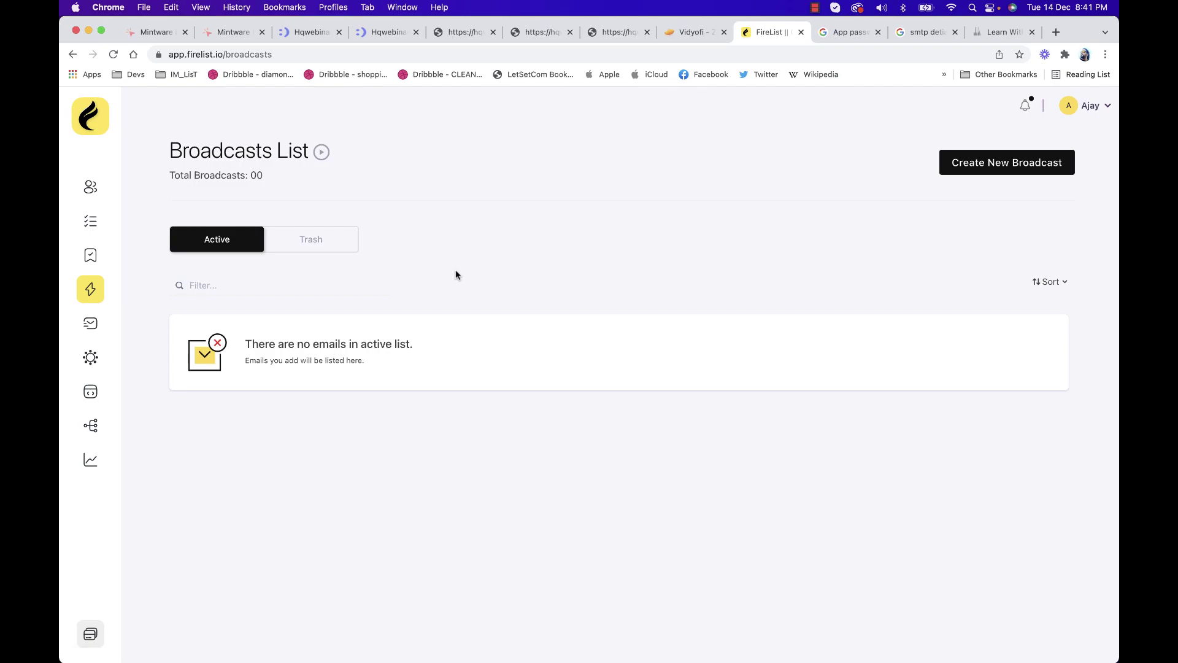
{"action": "left_click", "coordinate": [1023, 171]}
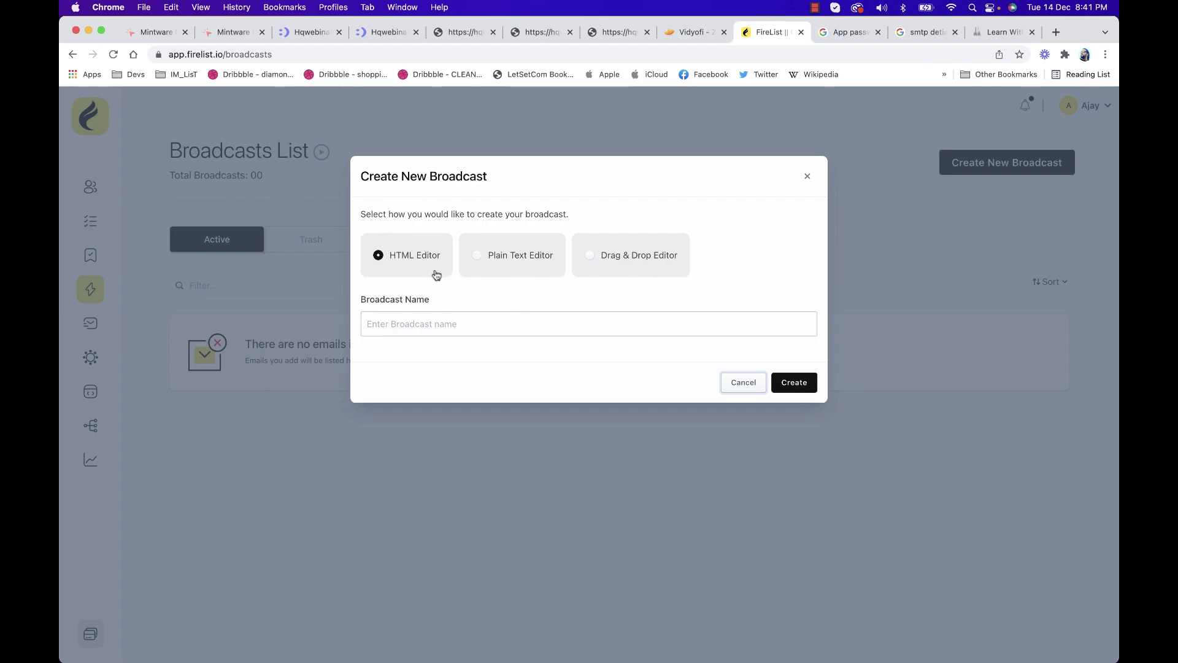
{"action": "left_click", "coordinate": [544, 249]}
{"action": "left_click", "coordinate": [651, 263]}
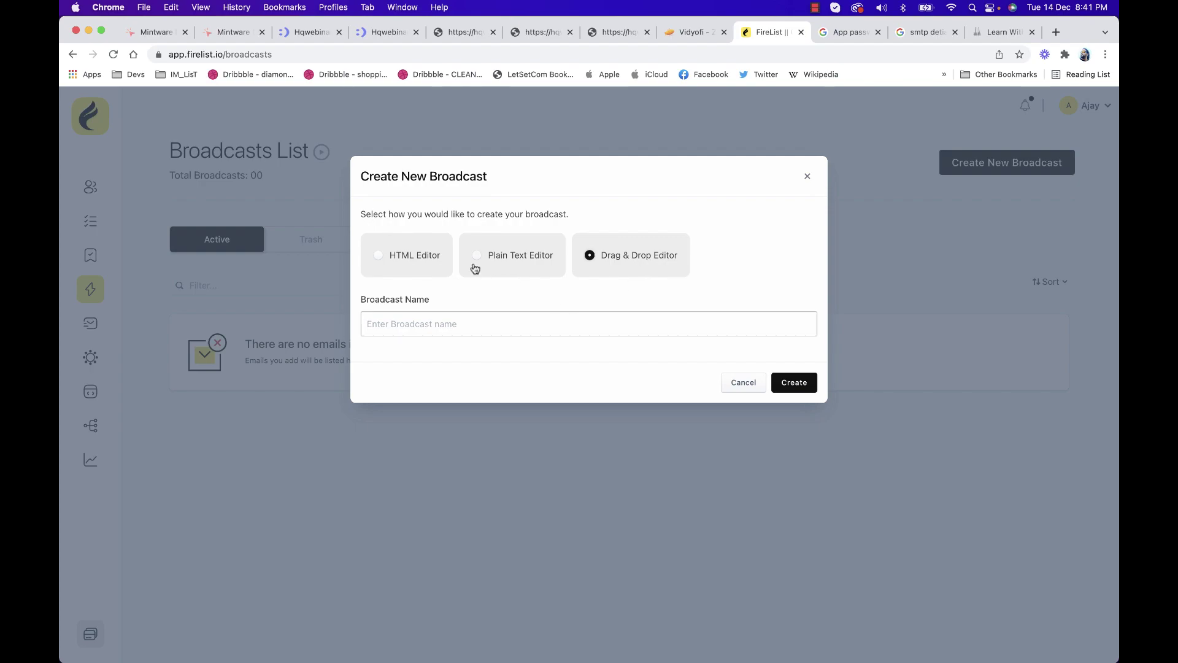
Name the broadcast 'My First Email Broadcast' and create it
{"action": "left_click", "coordinate": [531, 327]}
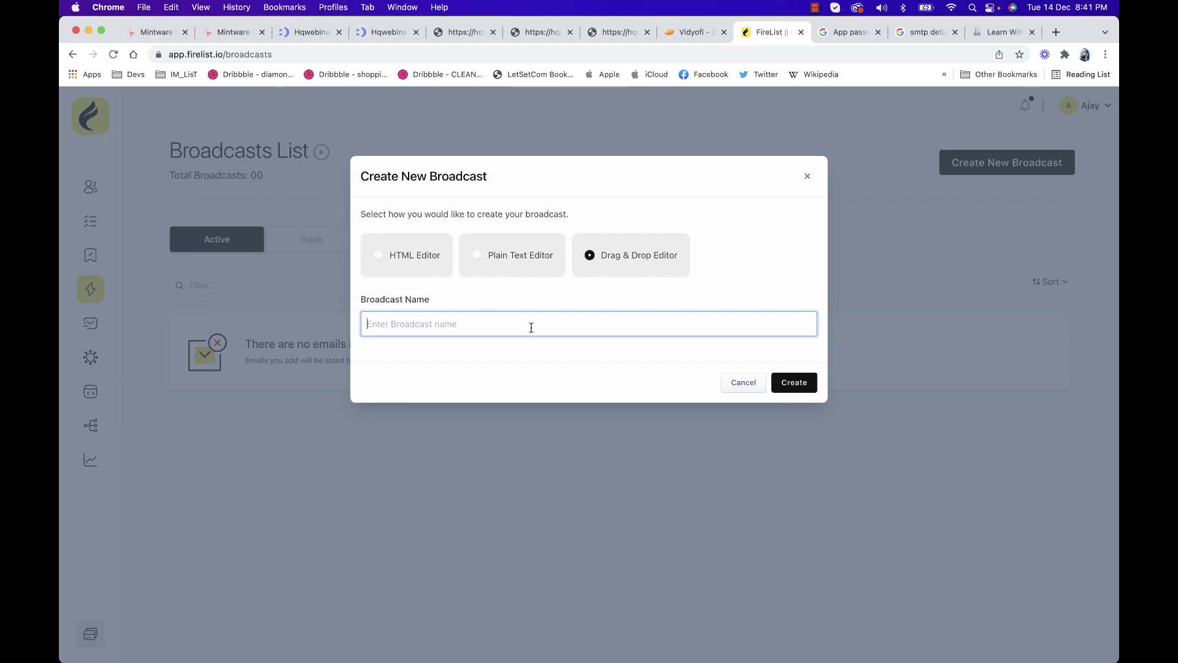
{"action": "type", "text": "My First Email Broadcast"}
{"action": "key", "text": "BackSpace"}
{"action": "key", "text": "BackSpace"}
{"action": "type", "text": "st"}
{"action": "left_click", "coordinate": [813, 382]}
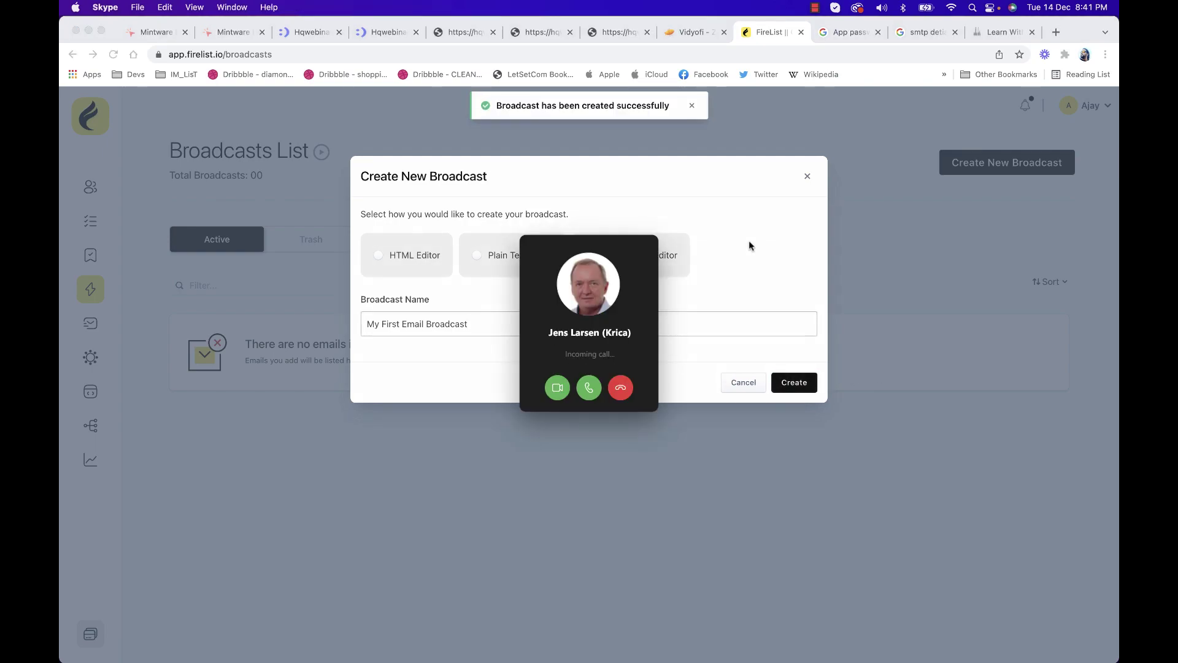
{"action": "left_click", "coordinate": [621, 388]}
{"action": "key", "text": "super+Tab"}
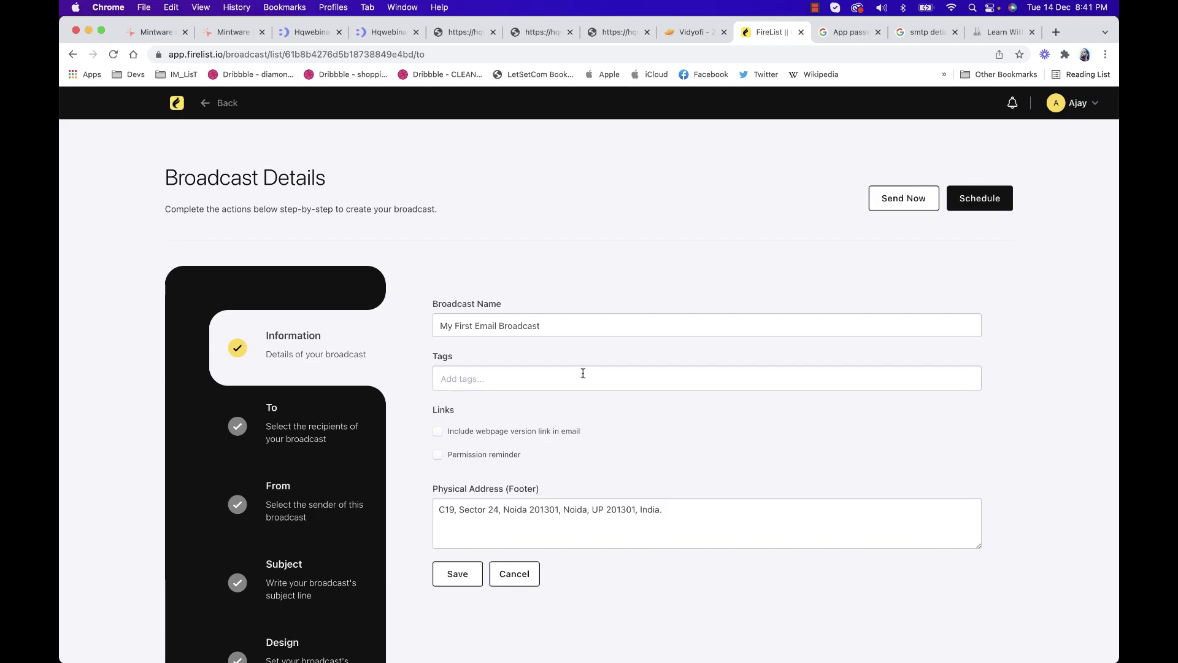
Preview the broadcast's To, From, Subject and Design steps, then return to Information
{"action": "scroll", "coordinate": [582, 373], "scroll_direction": "down", "scroll_amount": 3}
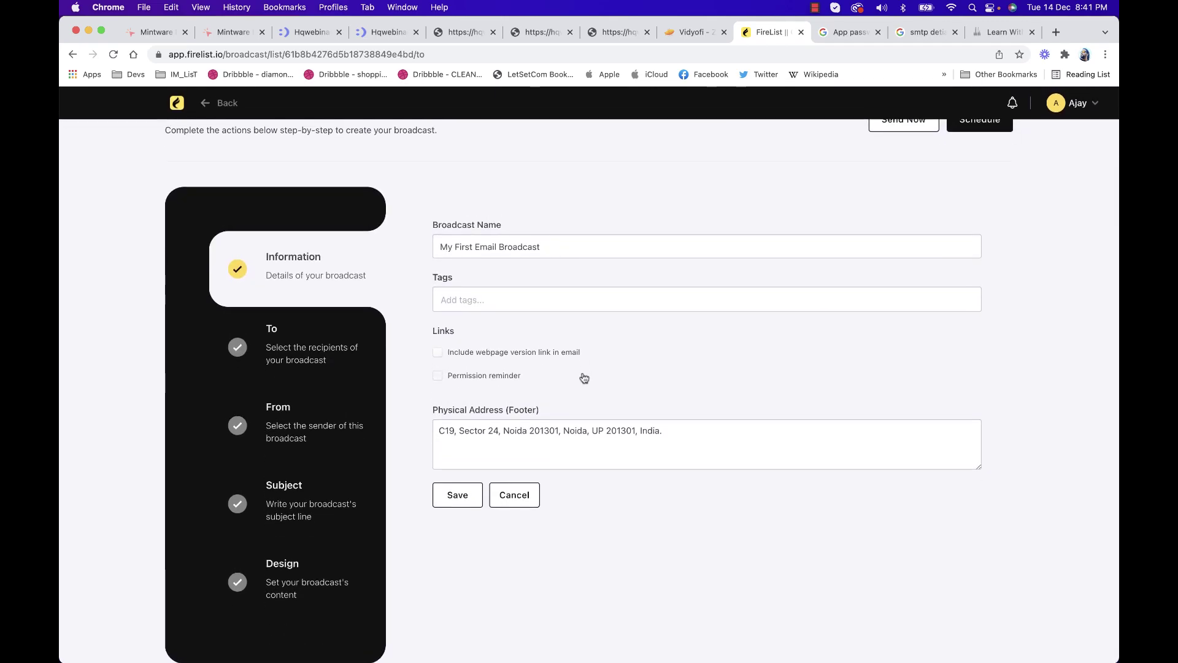
{"action": "left_click", "coordinate": [301, 486]}
{"action": "left_click", "coordinate": [308, 272]}
{"action": "left_click", "coordinate": [300, 354]}
{"action": "left_click", "coordinate": [300, 421]}
{"action": "left_click", "coordinate": [309, 520]}
{"action": "left_click", "coordinate": [309, 616]}
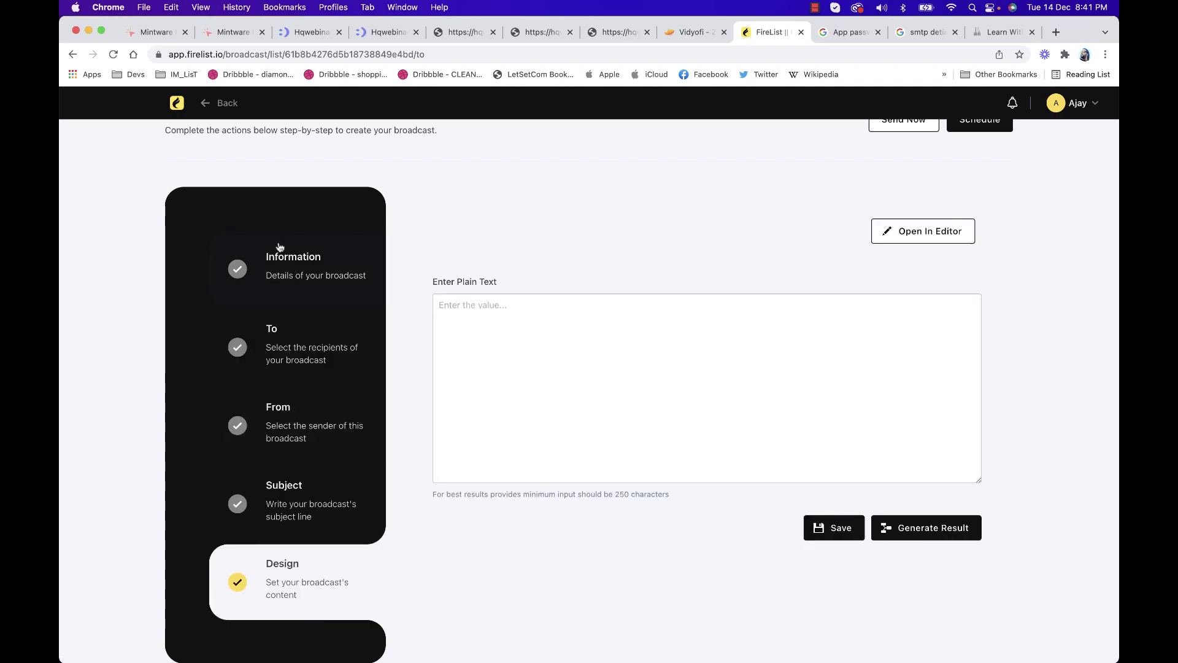
{"action": "left_click", "coordinate": [302, 275]}
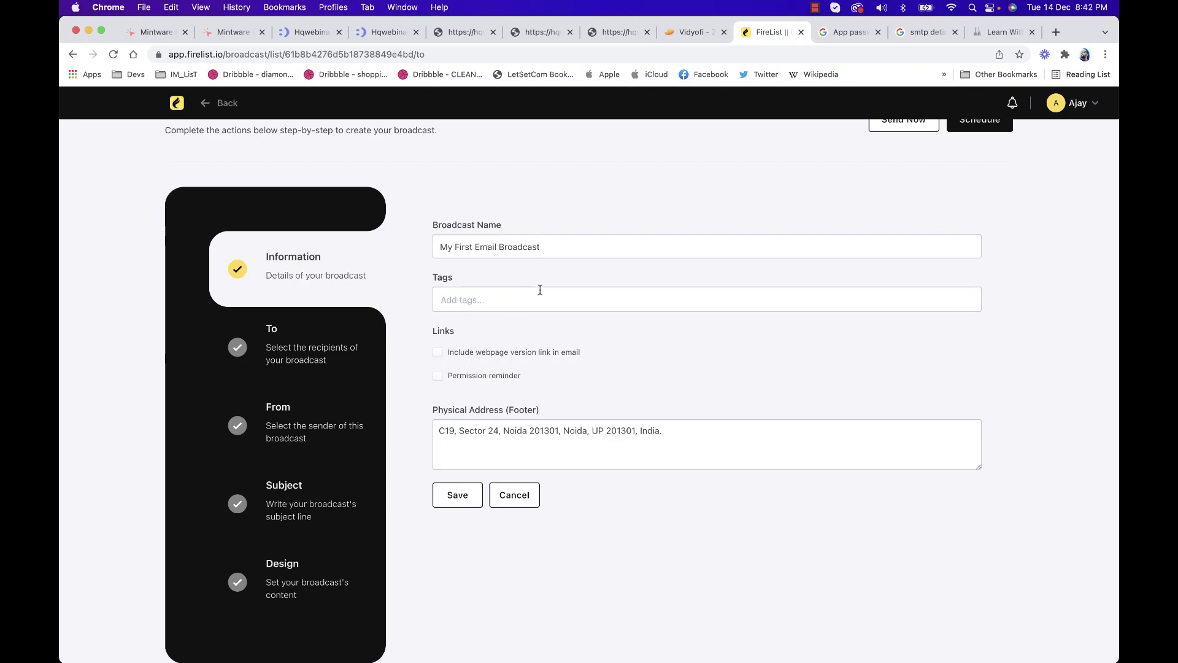
Add affiliate and marketing as separate tags on the broadcast
{"action": "left_click", "coordinate": [468, 300]}
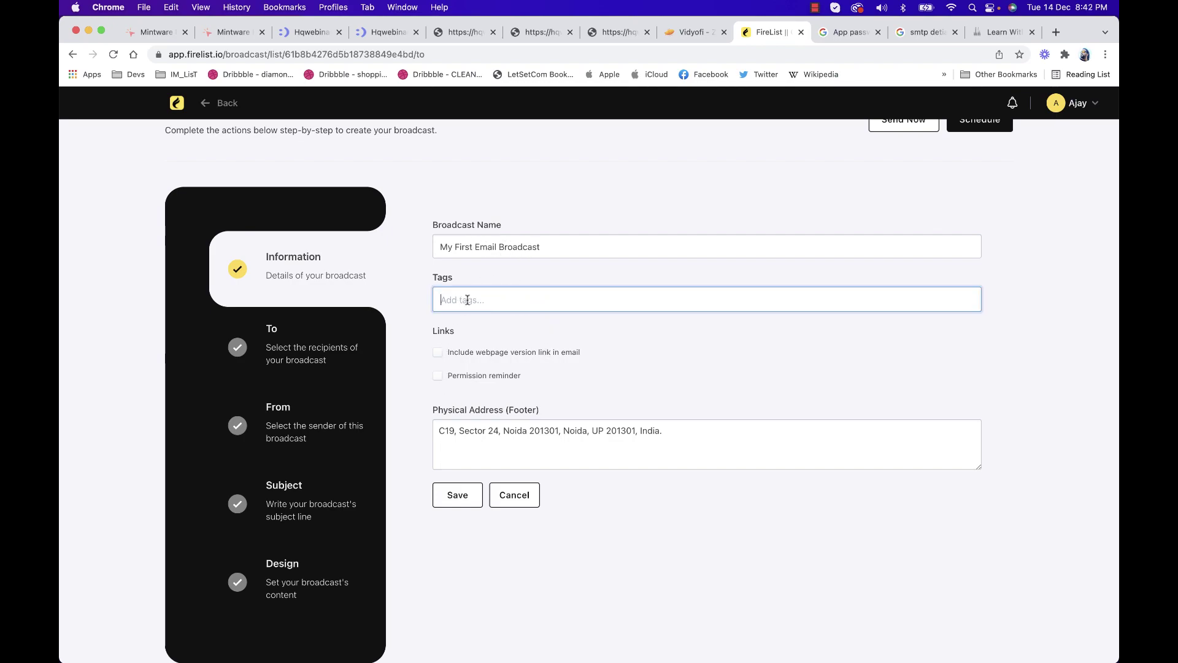
{"action": "type", "text": "affiliate"}
{"action": "type", "text": " mareting,"}
{"action": "key", "text": "BackSpace"}
{"action": "key", "text": "BackSpace"}
{"action": "key", "text": "BackSpace"}
{"action": "key", "text": "BackSpace"}
{"action": "key", "text": "BackSpace"}
{"action": "type", "text": "keting"}
{"action": "key", "text": "Return"}
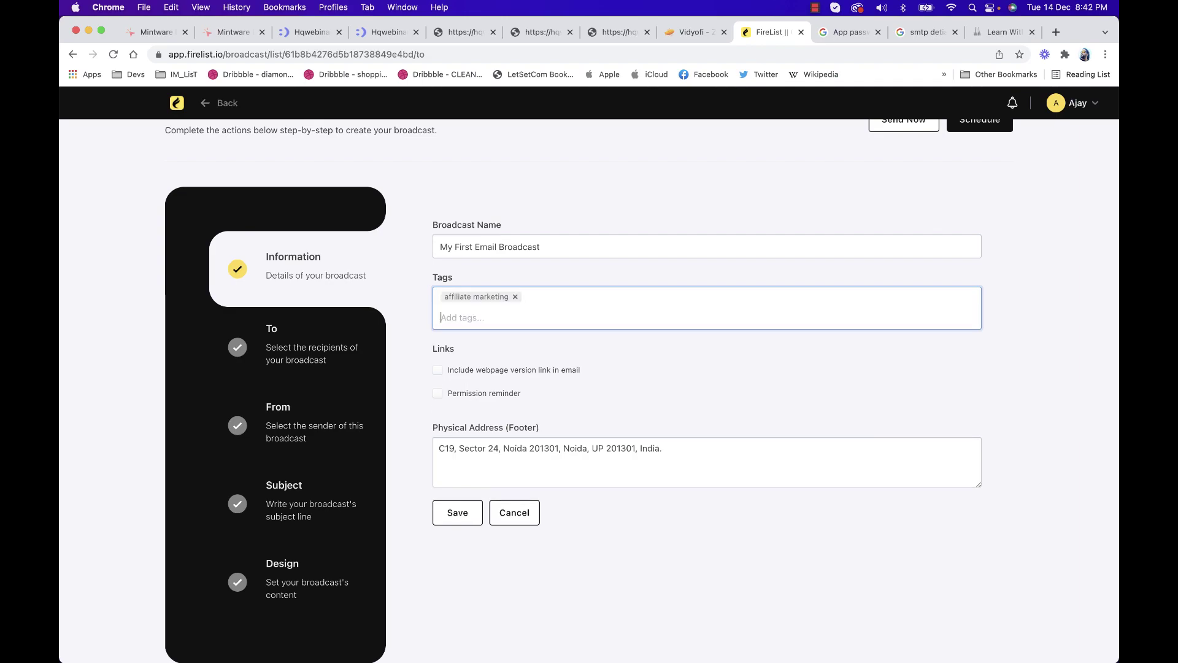
{"action": "key", "text": "BackSpace"}
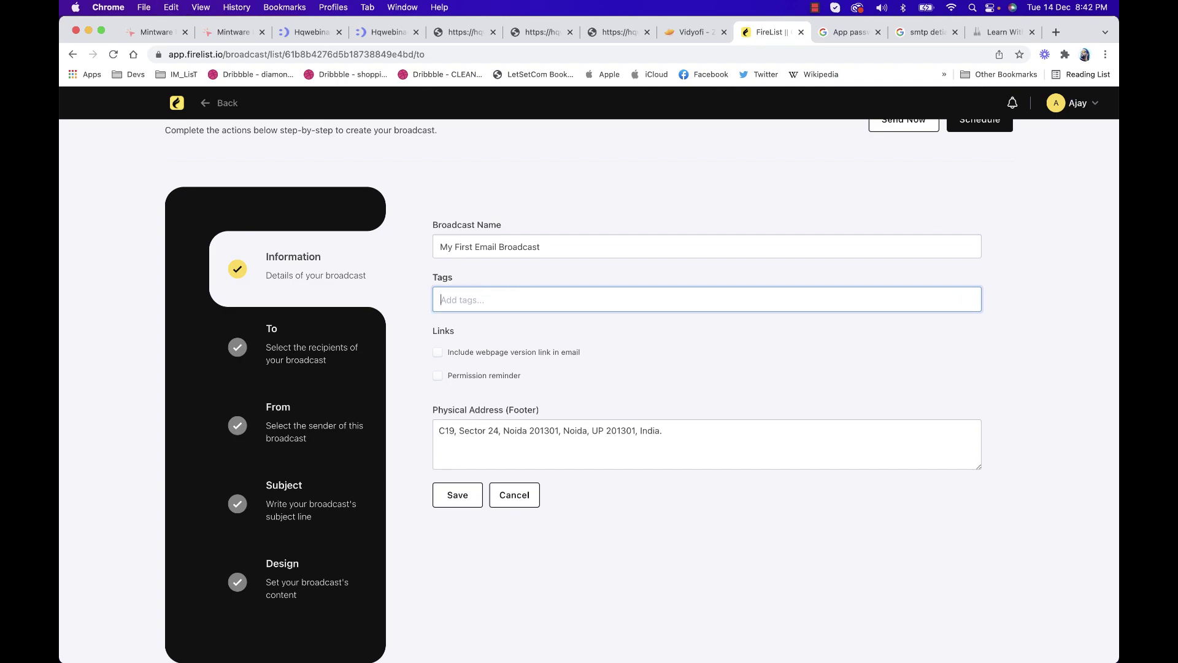
{"action": "type", "text": "affiliater"}
{"action": "key", "text": "Return"}
{"action": "type", "text": "marketing"}
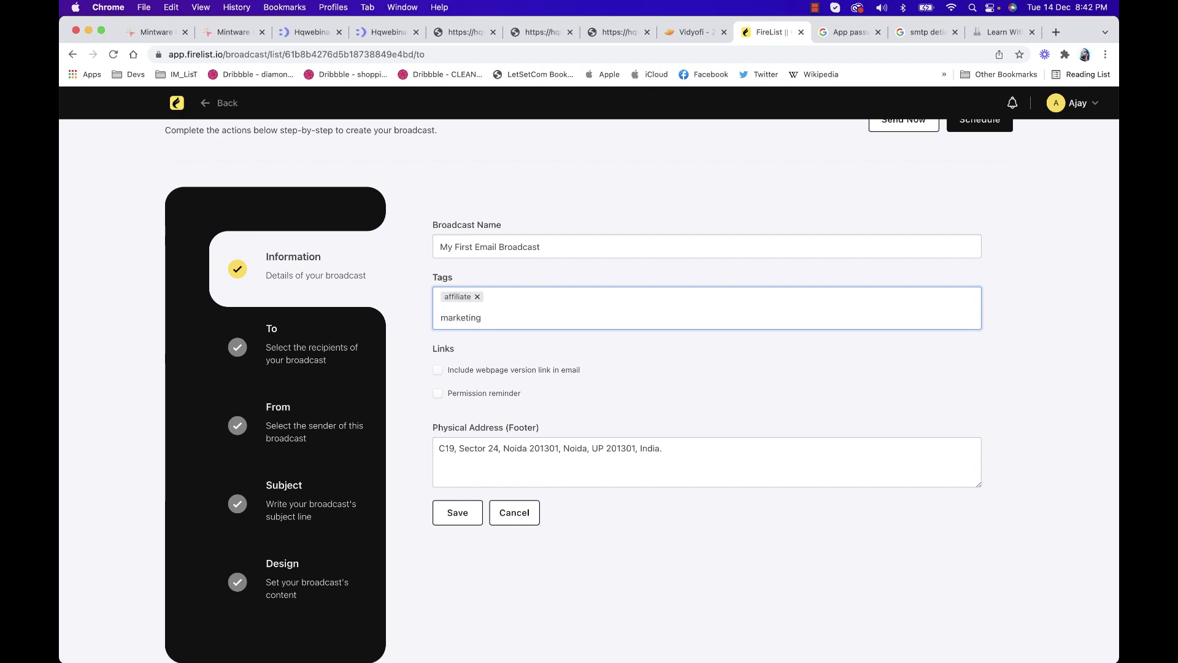
{"action": "key", "text": "Return"}
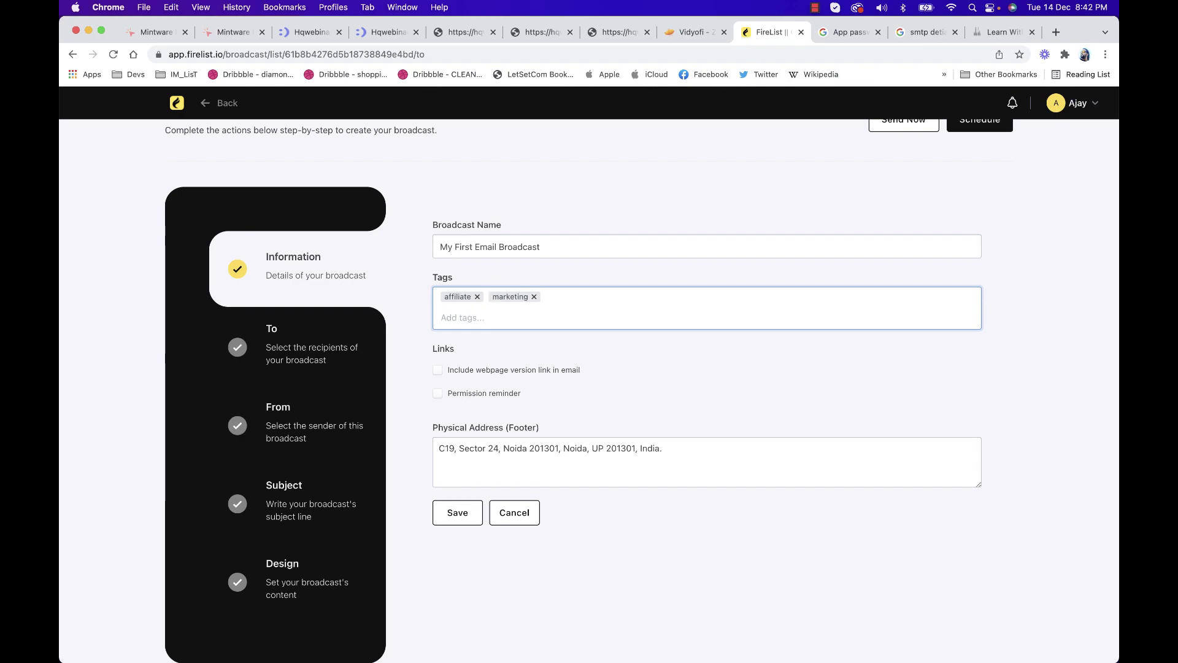
Enable Permission reminder and place the cursor in its empty reminder box
{"action": "left_click", "coordinate": [519, 368]}
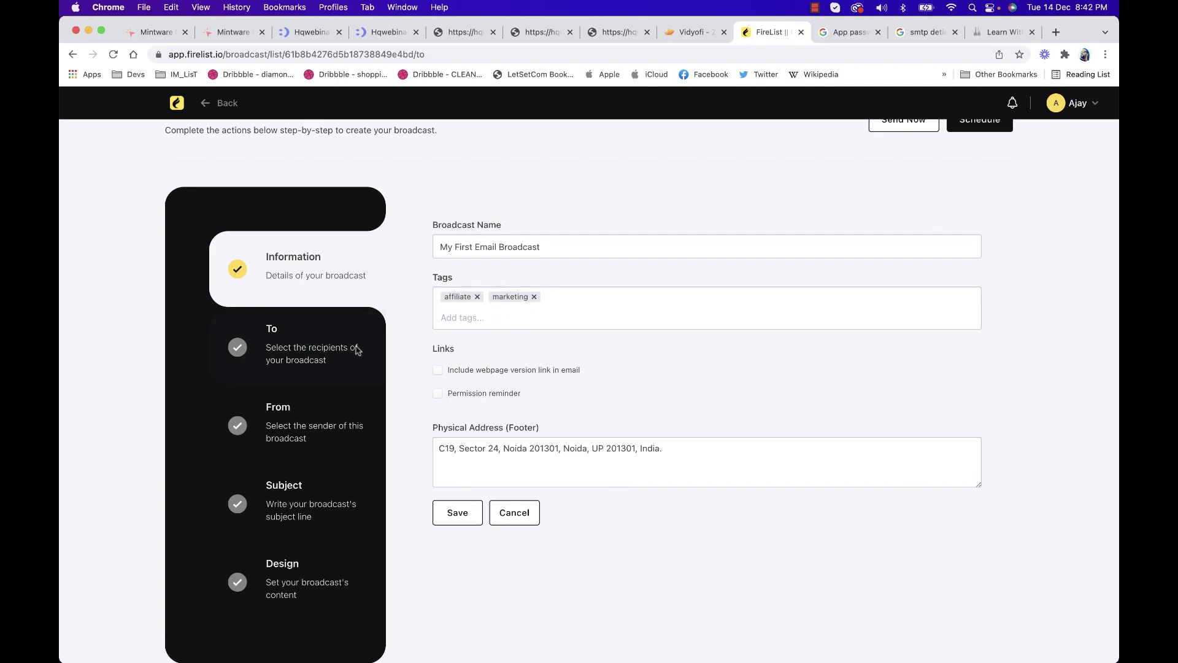
{"action": "left_click", "coordinate": [450, 395]}
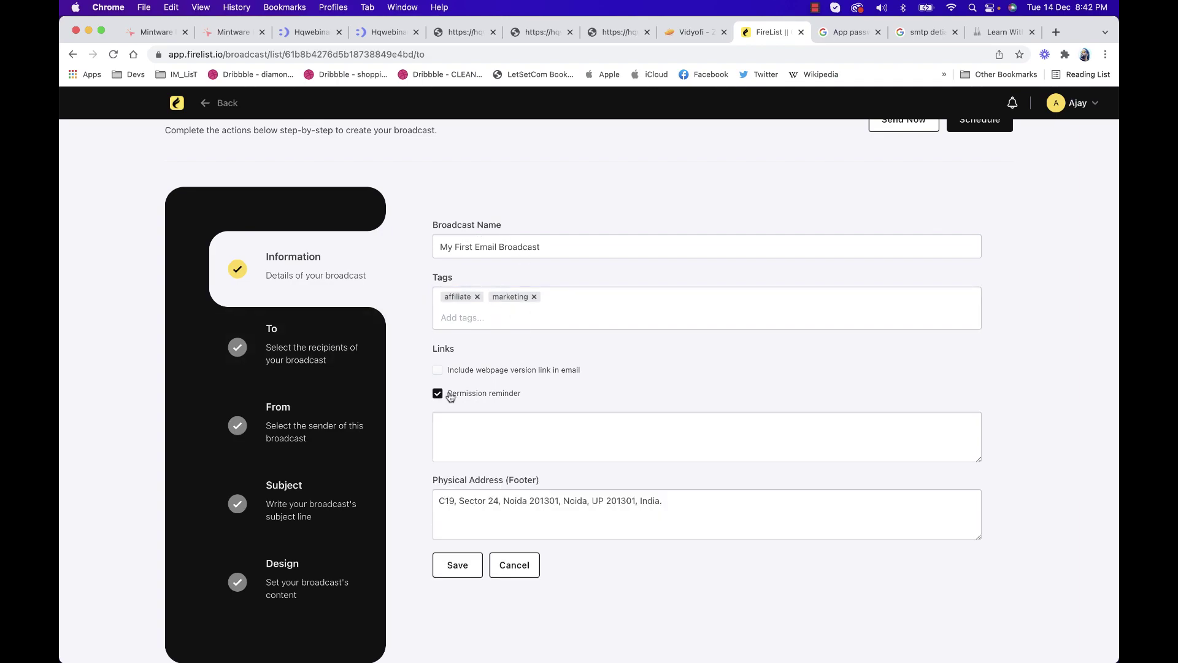
{"action": "left_click", "coordinate": [485, 447]}
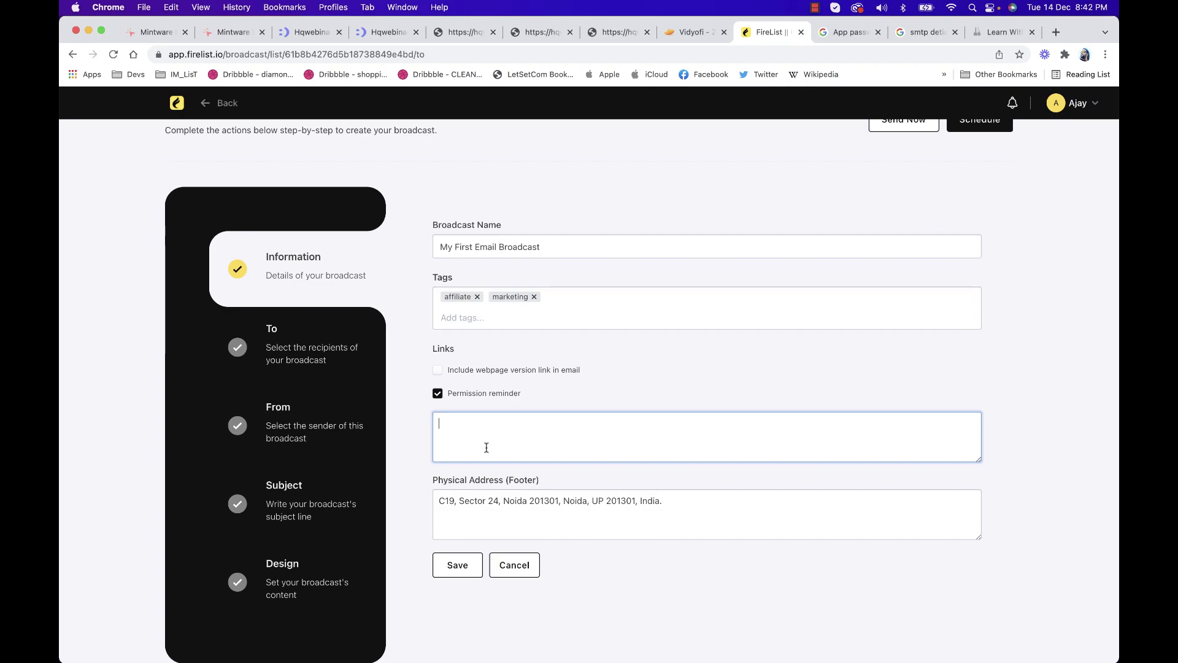
Enable the webpage version link option and save the broadcast's Information step
{"action": "left_click", "coordinate": [479, 372]}
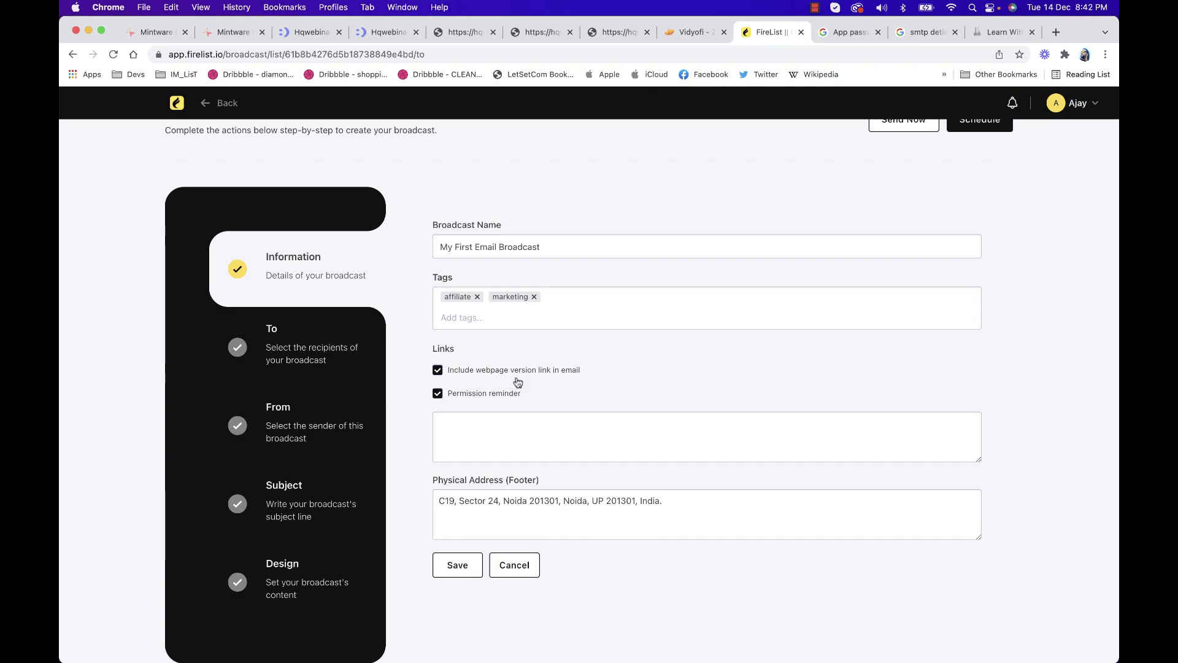
{"action": "left_click", "coordinate": [443, 563]}
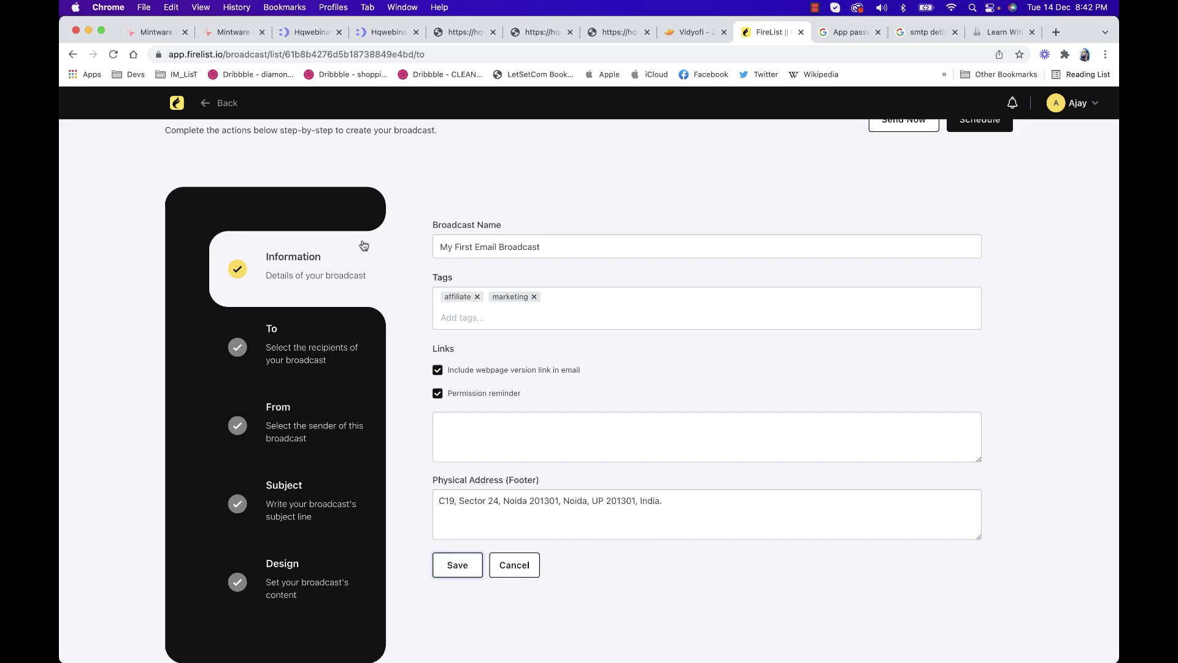
{"action": "left_click", "coordinate": [465, 248]}
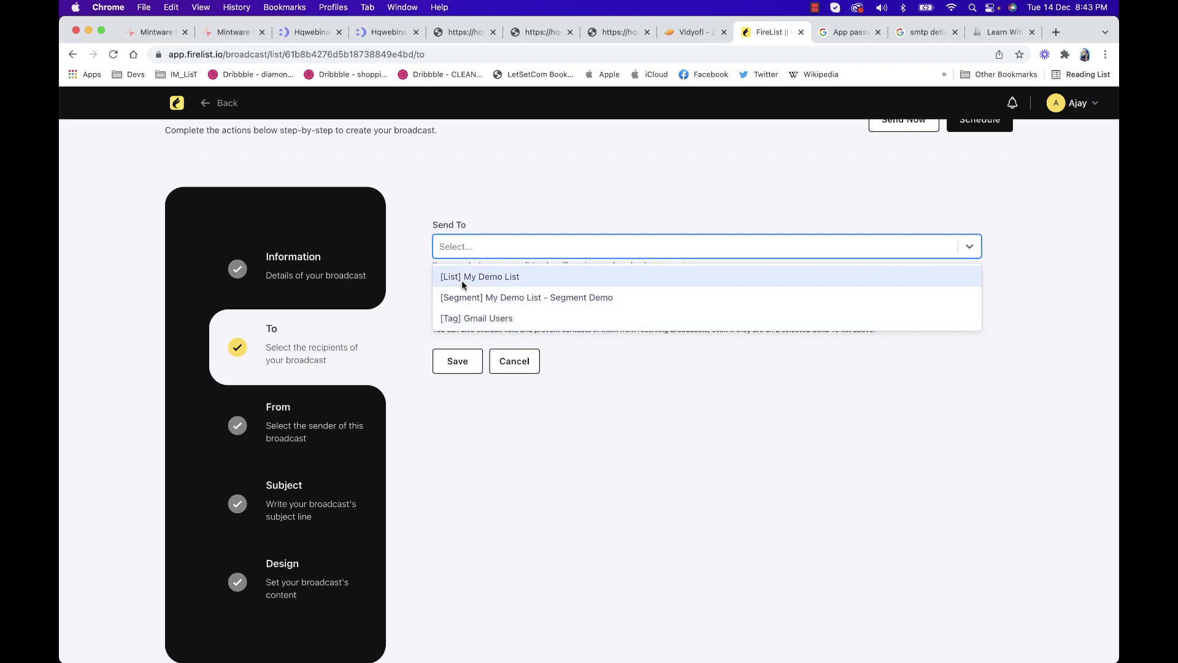
Address the broadcast to My Demo List, adding then removing a Gmail Users exclusion, and save
{"action": "left_click", "coordinate": [495, 276]}
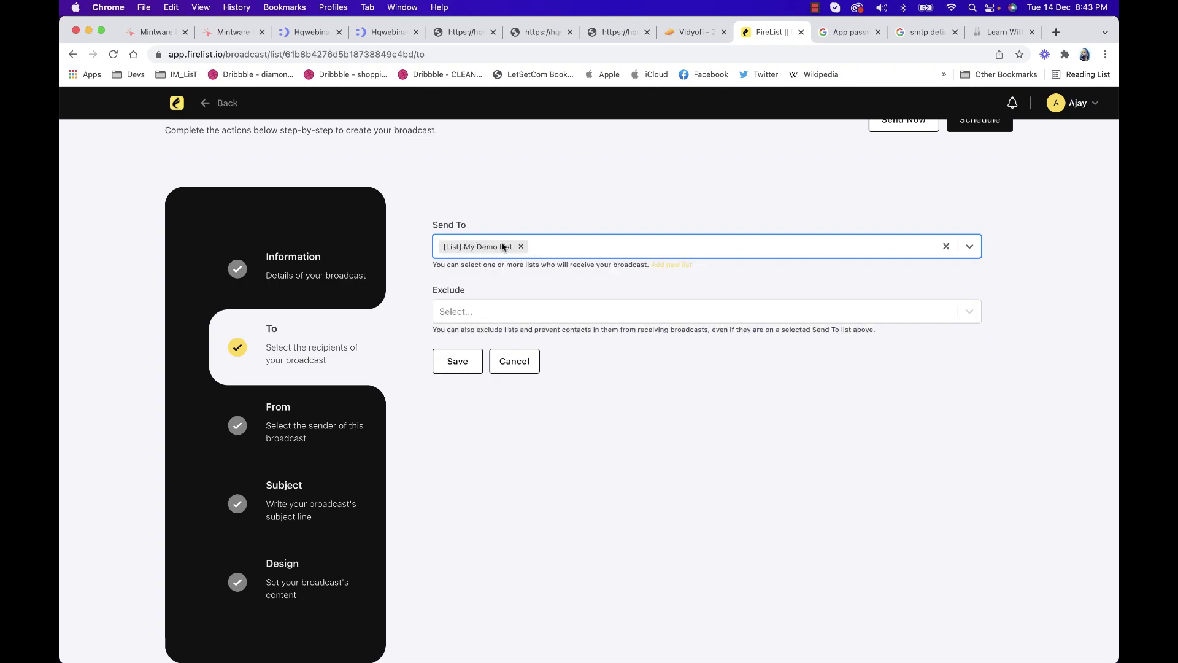
{"action": "left_click", "coordinate": [474, 313]}
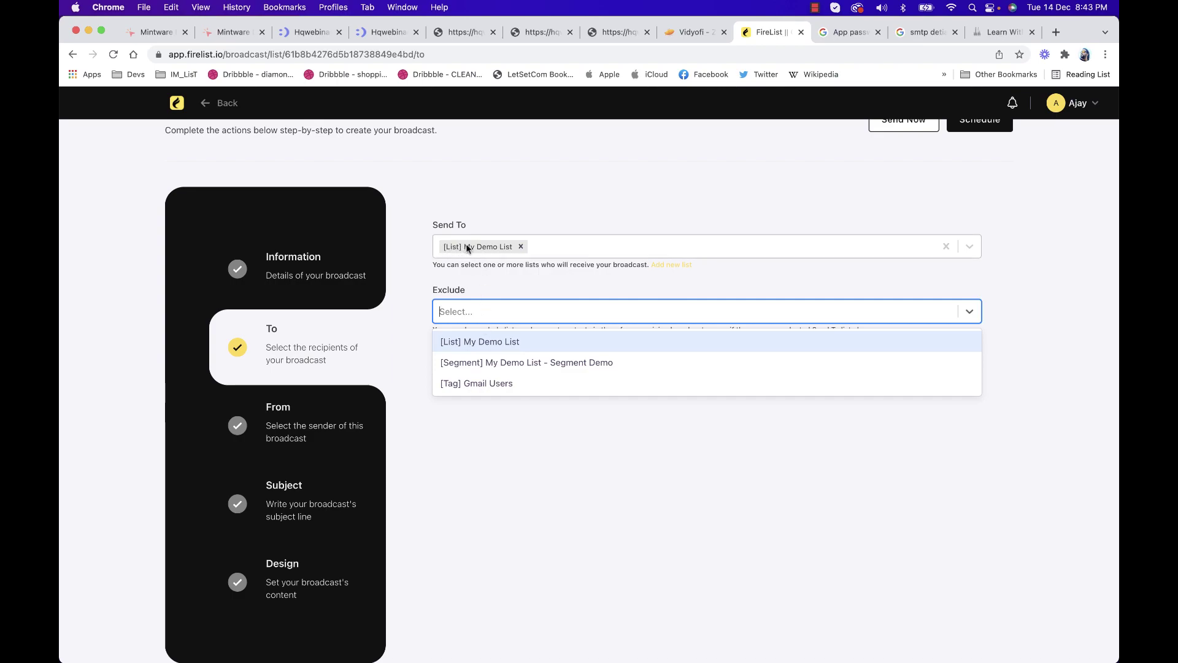
{"action": "left_click", "coordinate": [487, 384]}
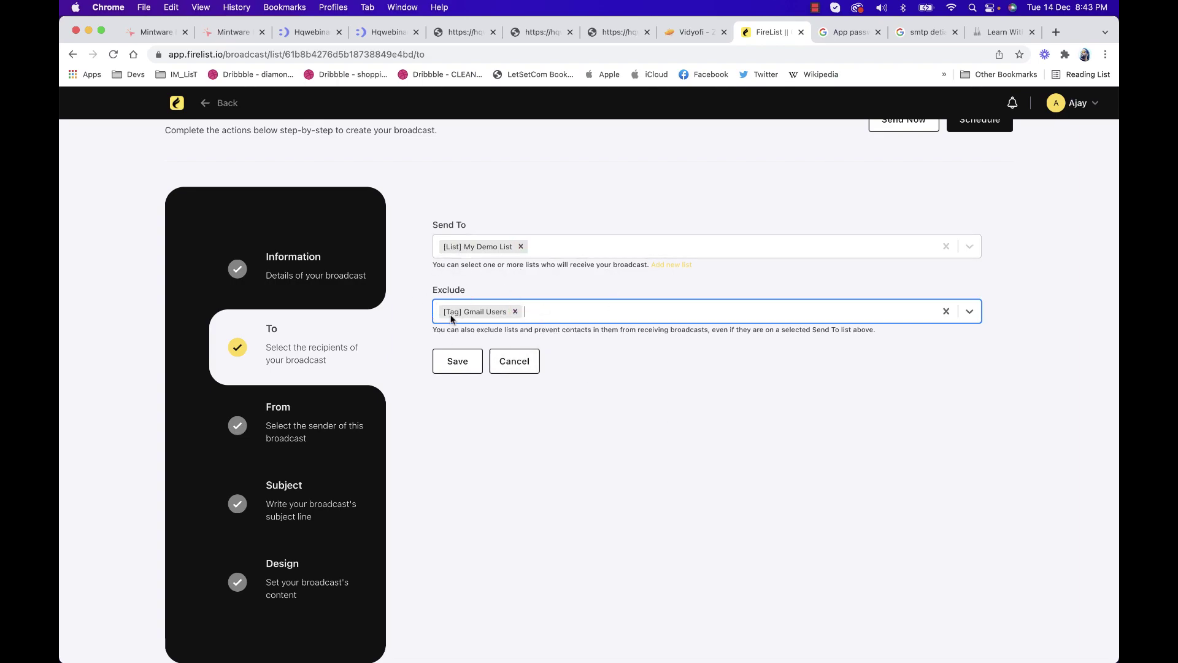
{"action": "left_click", "coordinate": [515, 311]}
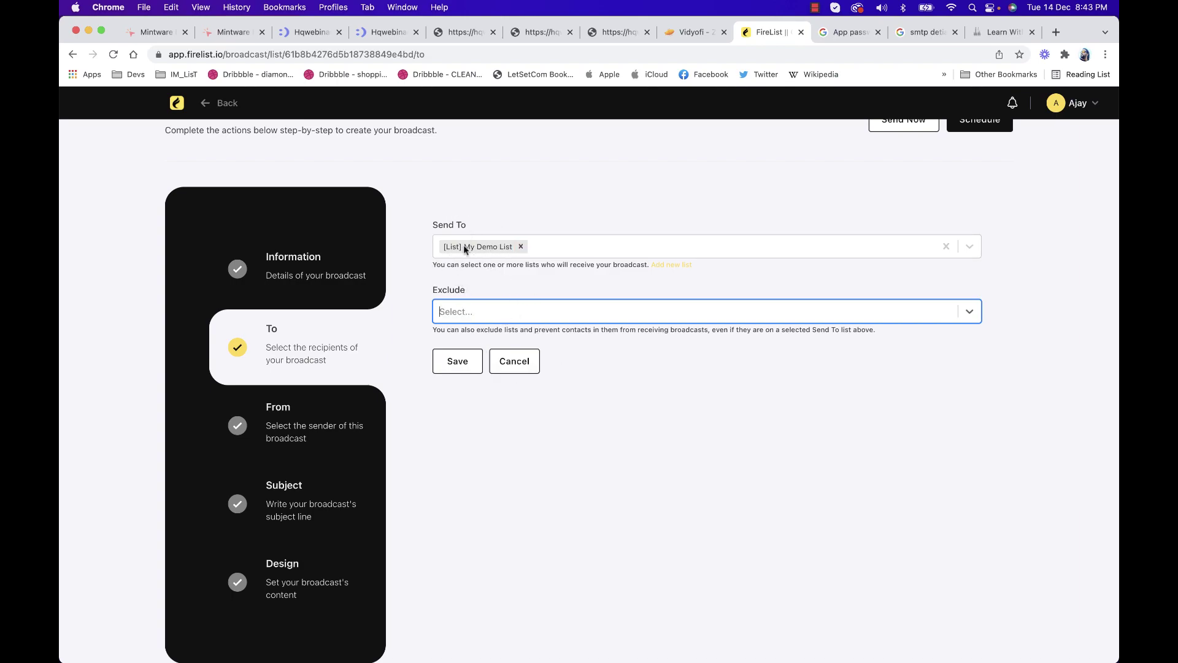
{"action": "left_click", "coordinate": [459, 359]}
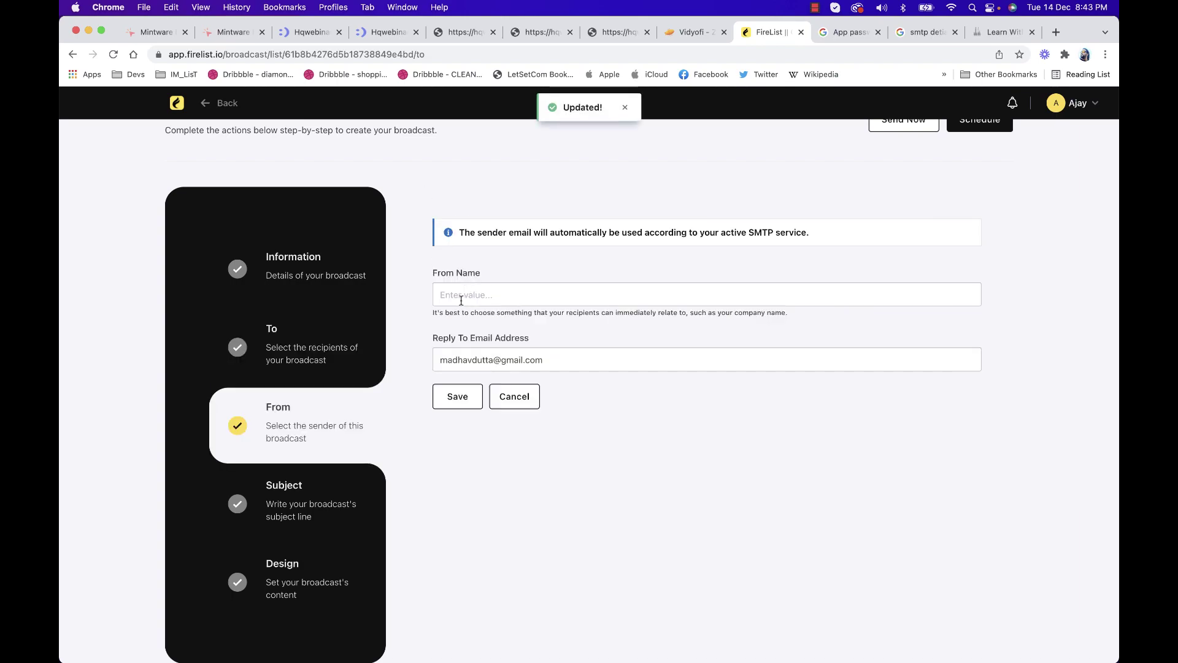
Enter the sender's name and reply-to e-mail address, then save the sender details
{"action": "left_click", "coordinate": [513, 291]}
{"action": "type", "text": "Madhav Dutta"}
{"action": "key", "text": "Tab"}
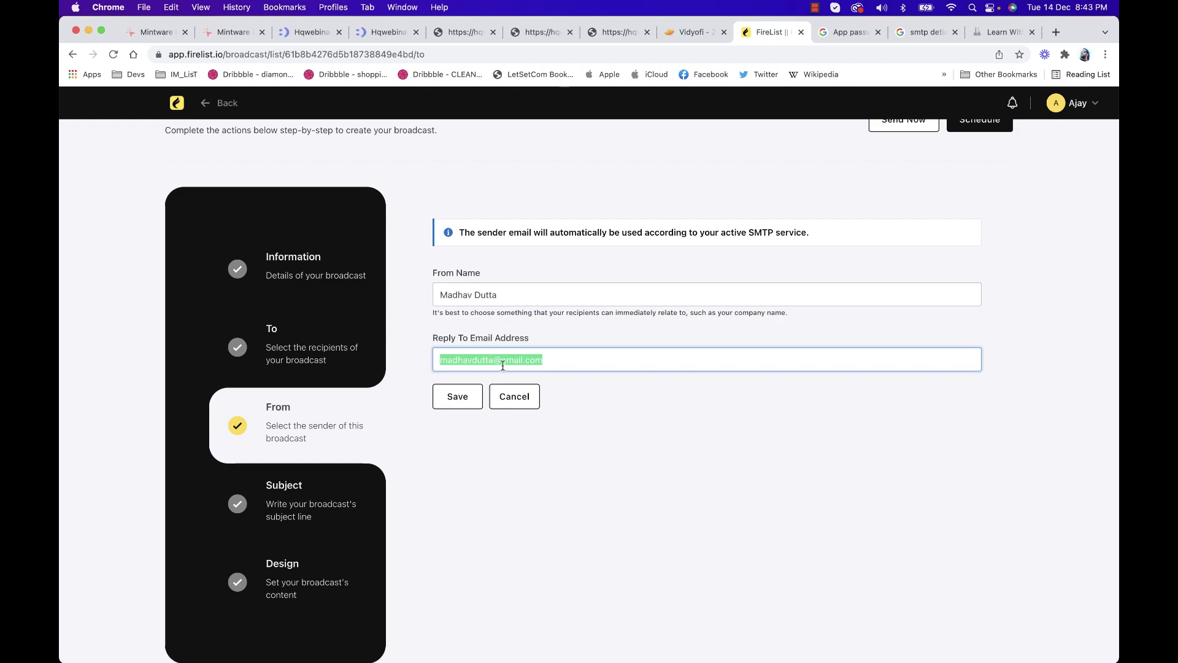
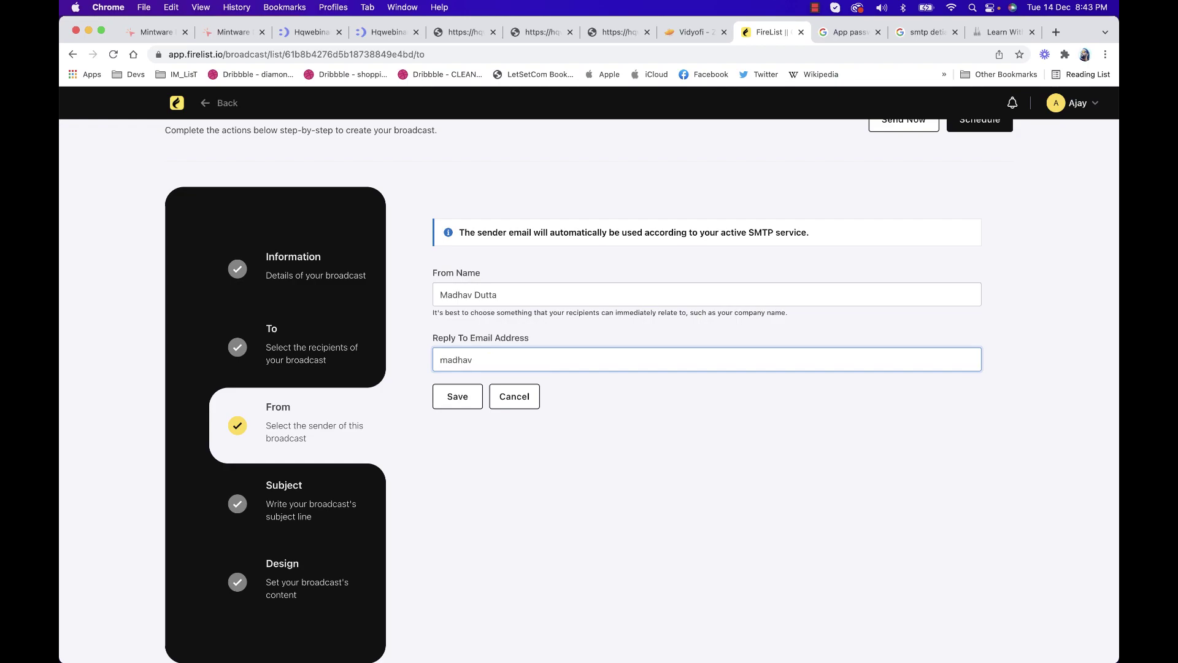
{"action": "key", "text": "super+a"}
{"action": "left_click", "coordinate": [461, 396]}
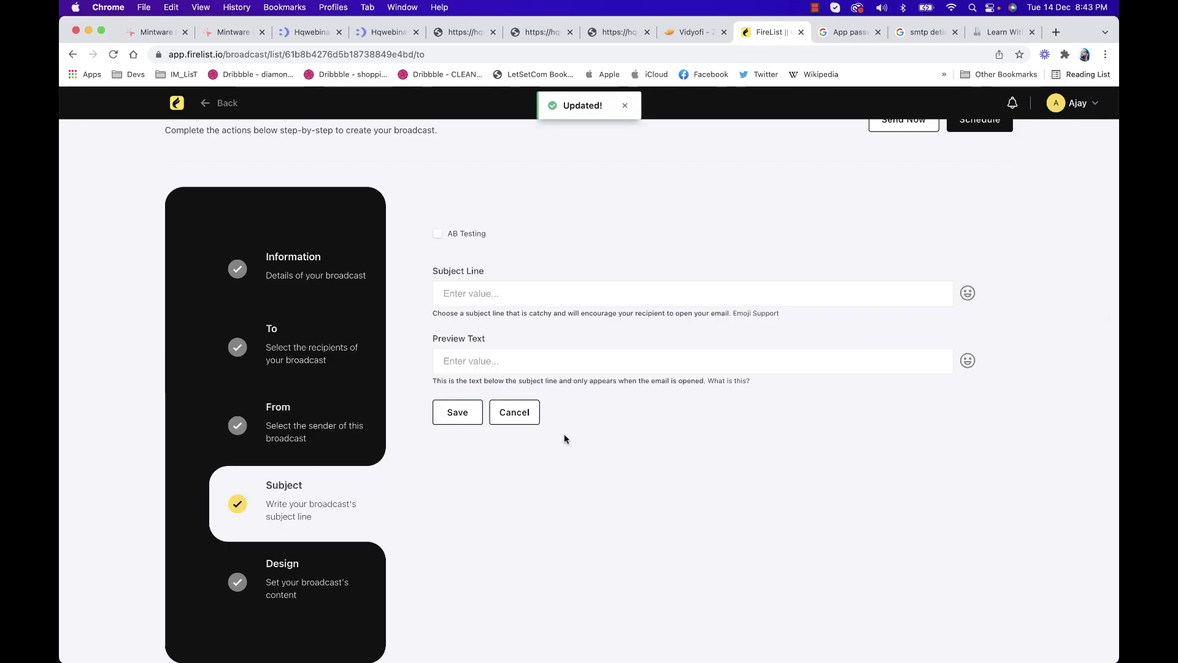
Turn A/B testing off and enter a single test-email subject line
{"action": "left_click", "coordinate": [438, 235]}
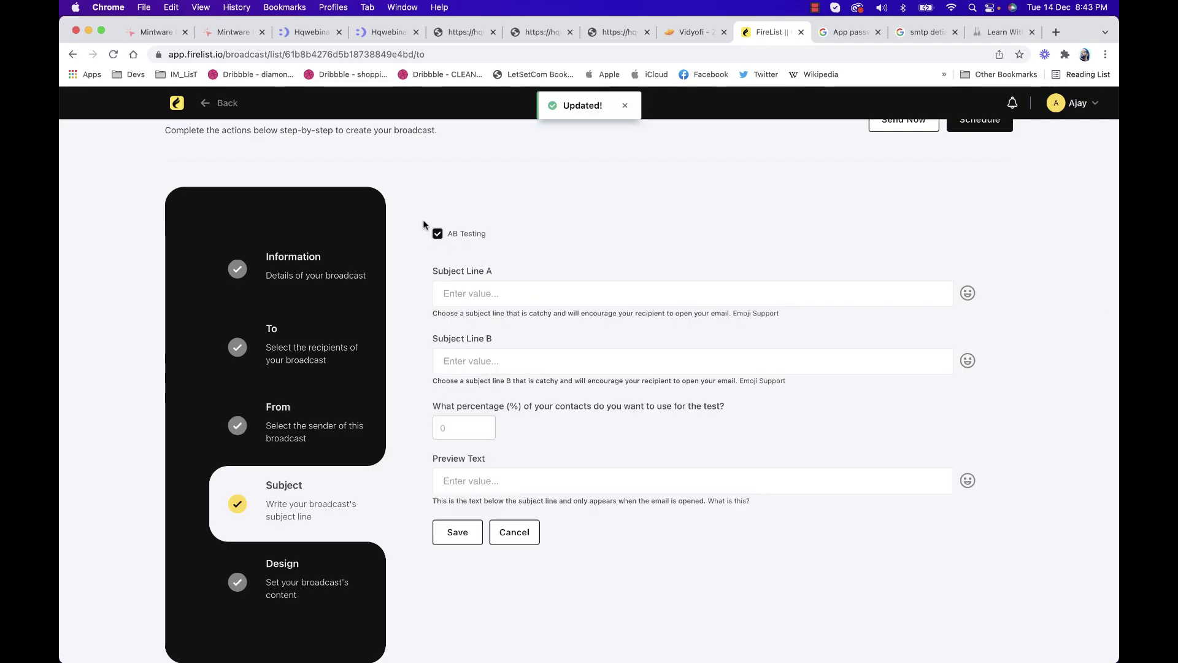
{"action": "left_click", "coordinate": [437, 235]}
{"action": "left_click", "coordinate": [437, 234]}
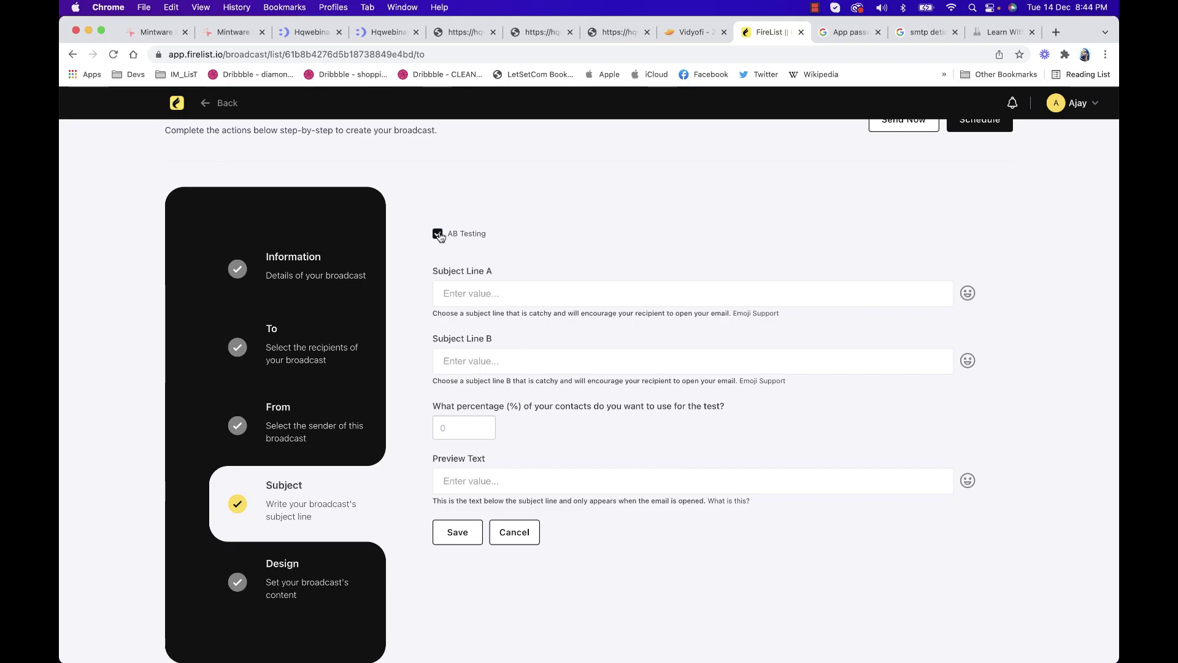
{"action": "left_click", "coordinate": [438, 233]}
{"action": "left_click", "coordinate": [475, 283]}
{"action": "type", "text": "T"}
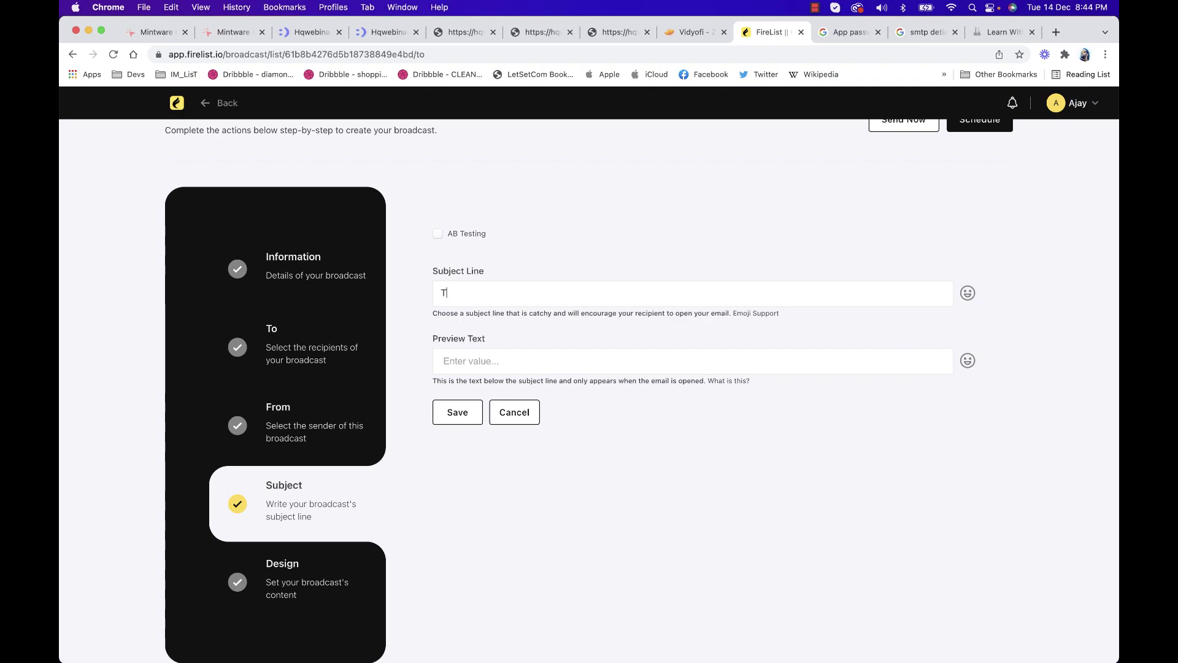
{"action": "type", "text": "his is a test email by Ajay"}
Set the preview text to 'This is just a test mail' and save
{"action": "left_click", "coordinate": [505, 354]}
{"action": "type", "text": "Thi"}
{"action": "key", "text": "BackSpace"}
{"action": "type", "text": "is is "}
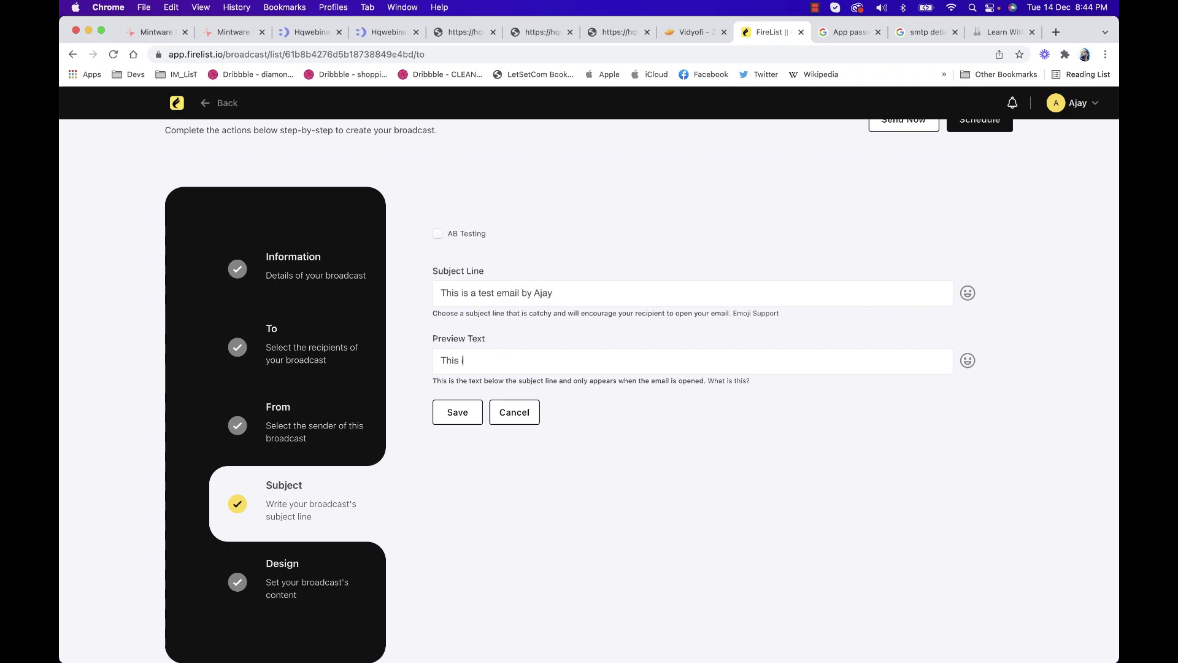
{"action": "type", "text": "just a test mail"}
{"action": "left_click", "coordinate": [455, 411]}
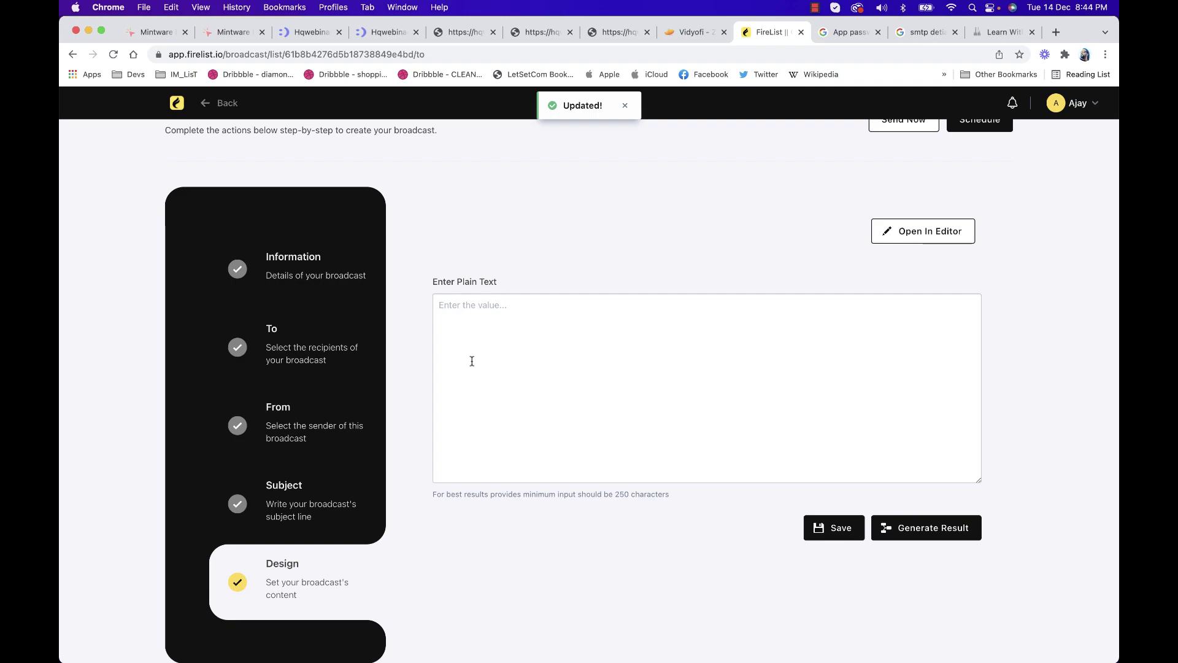
Clear the draft from the plain-text content box and open a new browser tab
{"action": "left_click", "coordinate": [500, 335]}
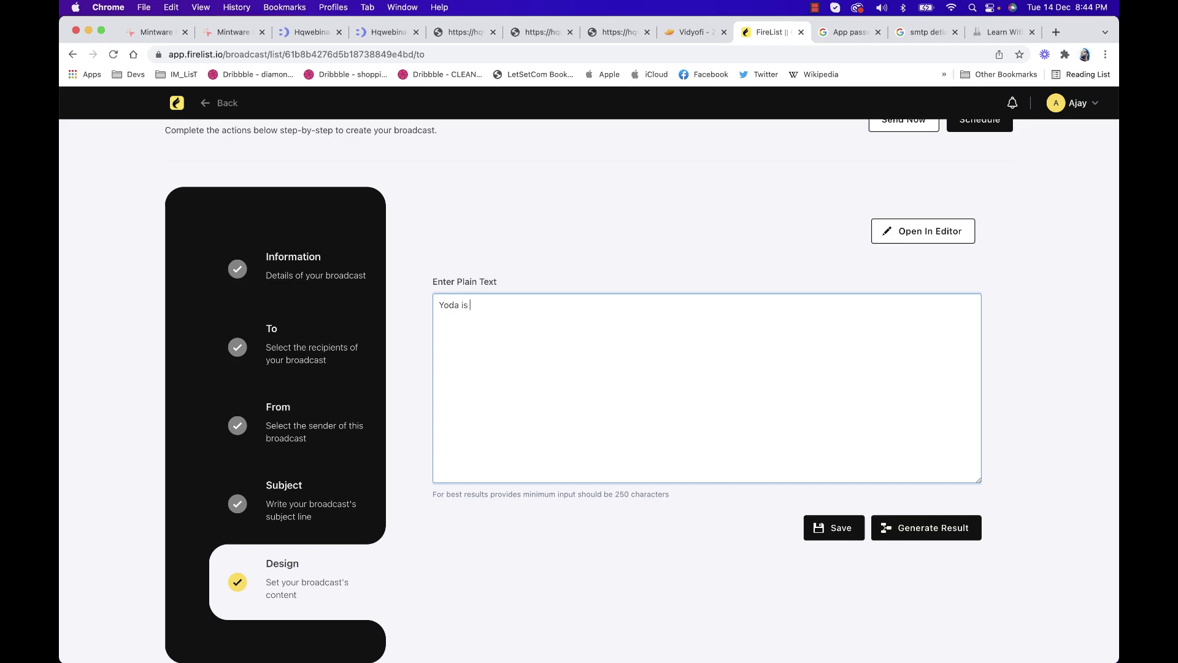
{"action": "key", "text": "super+a"}
{"action": "key", "text": "BackSpace"}
{"action": "left_click", "coordinate": [1051, 38]}
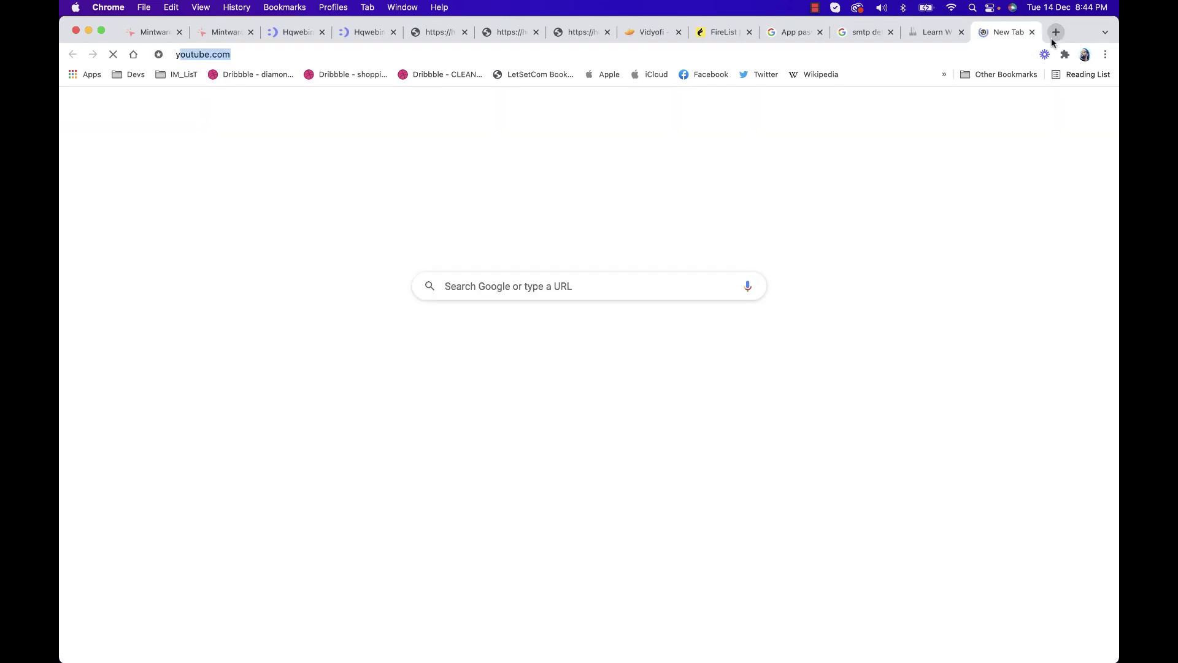
Search Google, refining the query from 'ai bot' to 'funnel building'
{"action": "type", "text": "yoda"}
{"action": "key", "text": "super+a"}
{"action": "key", "text": "BackSpace"}
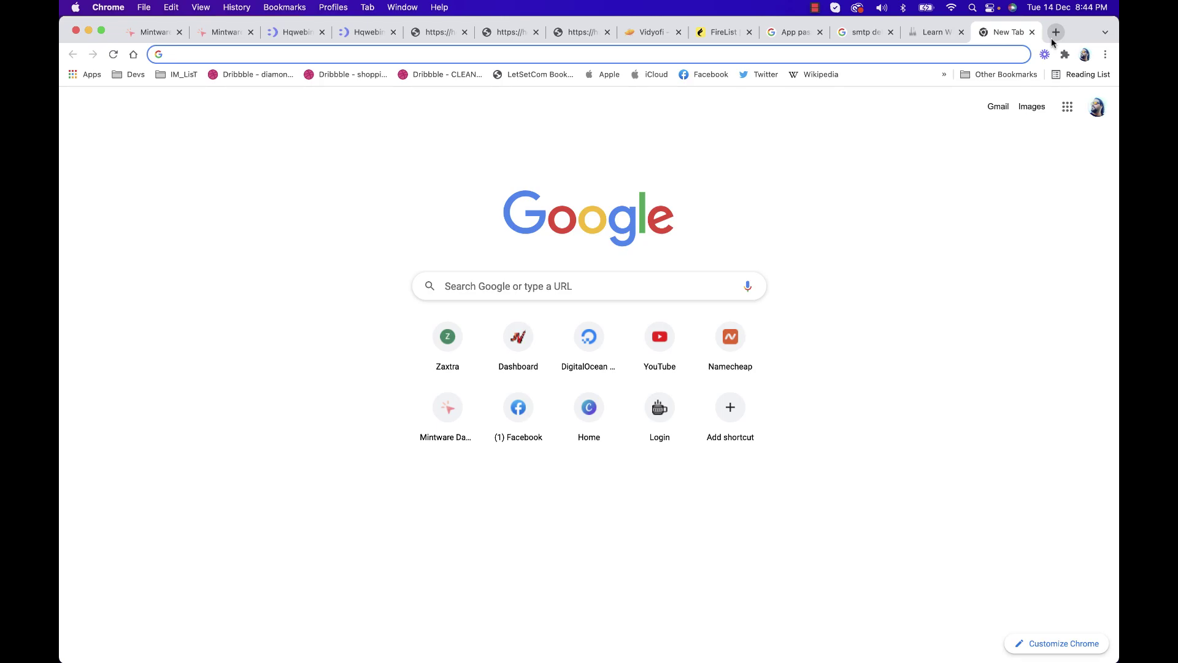
{"action": "type", "text": "ai bot"}
{"action": "key", "text": "Return"}
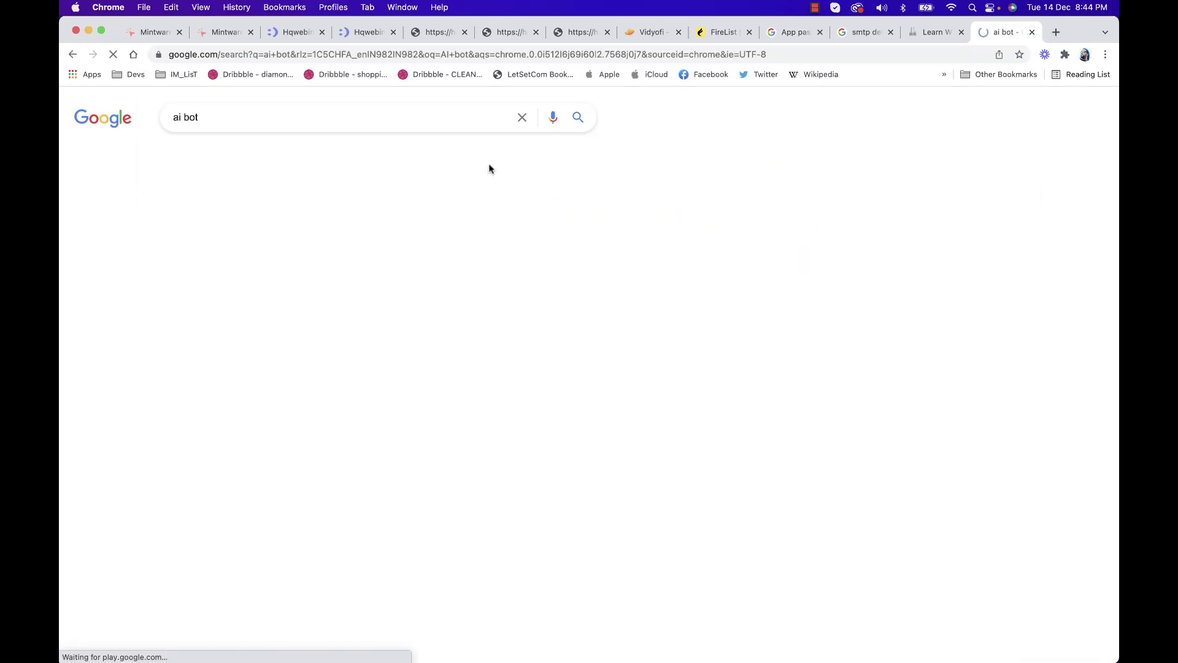
{"action": "left_click", "coordinate": [267, 118]}
{"action": "type", "text": "for "}
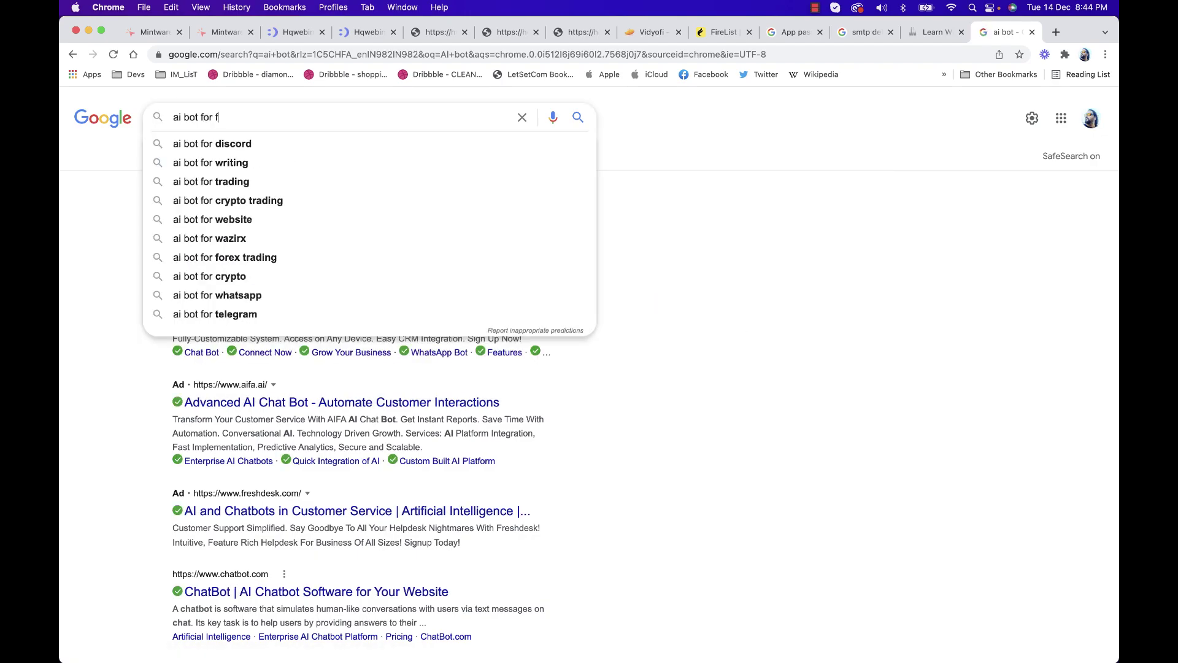
{"action": "type", "text": "funnel"}
{"action": "key", "text": "Return"}
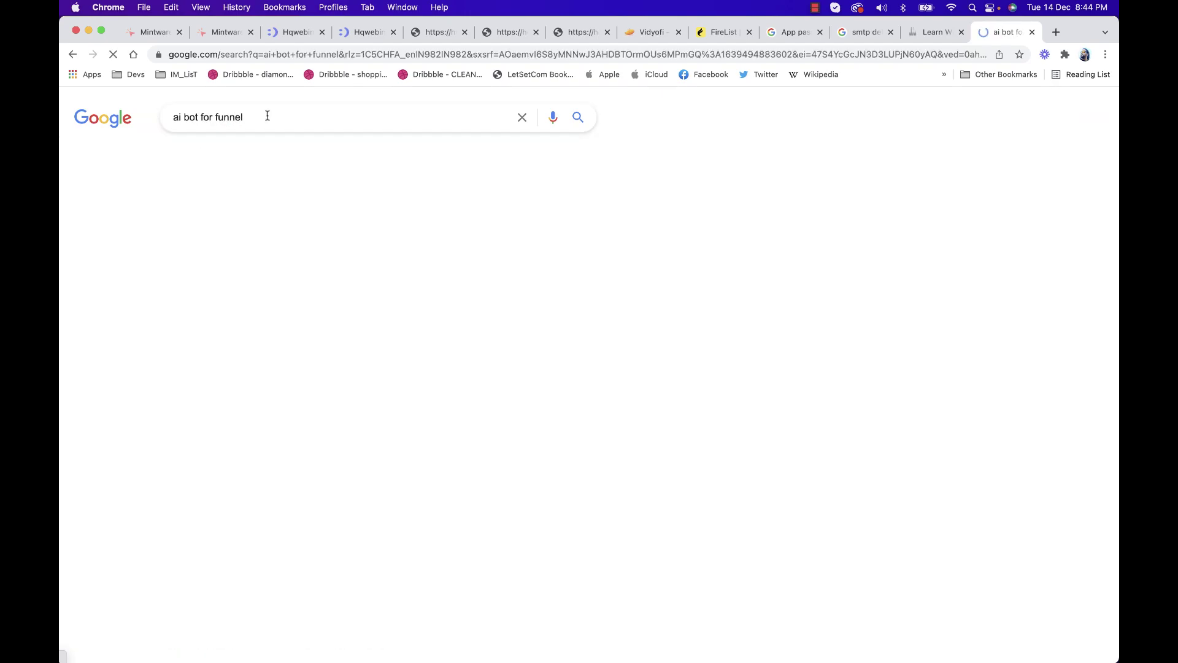
{"action": "triple_click", "coordinate": [241, 122]}
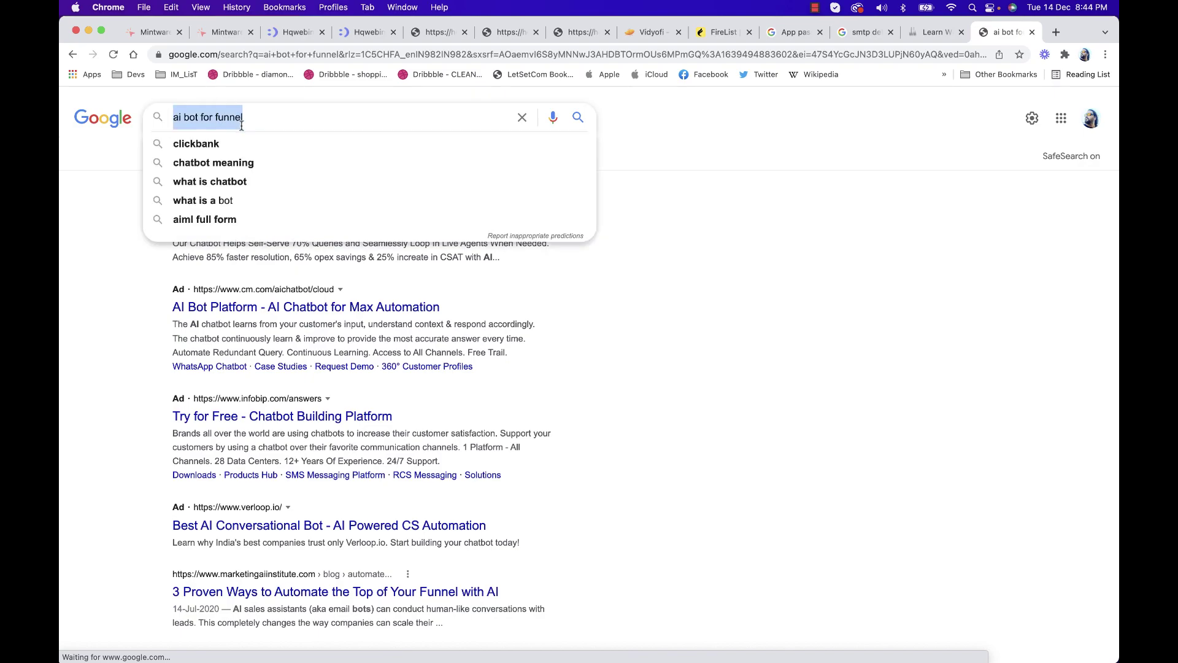
{"action": "type", "text": "funnel building"}
{"action": "key", "text": "Return"}
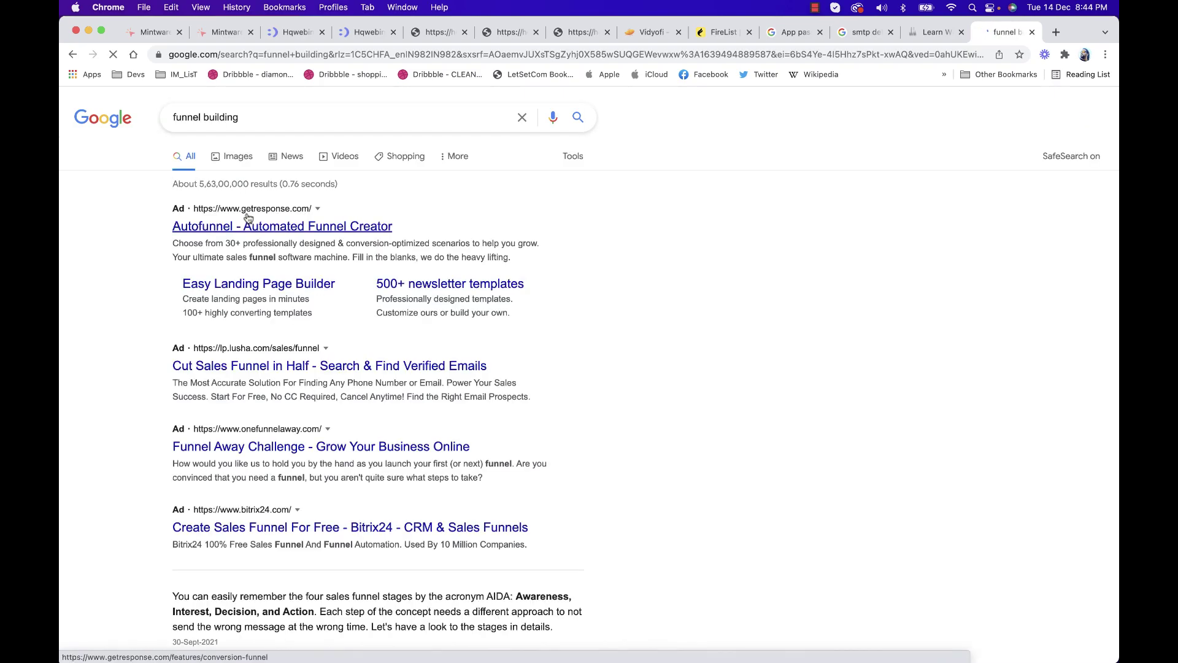
Copy the AIDA sales-funnel featured snippet and close the search tab
{"action": "scroll", "coordinate": [265, 267], "scroll_direction": "down", "scroll_amount": 5}
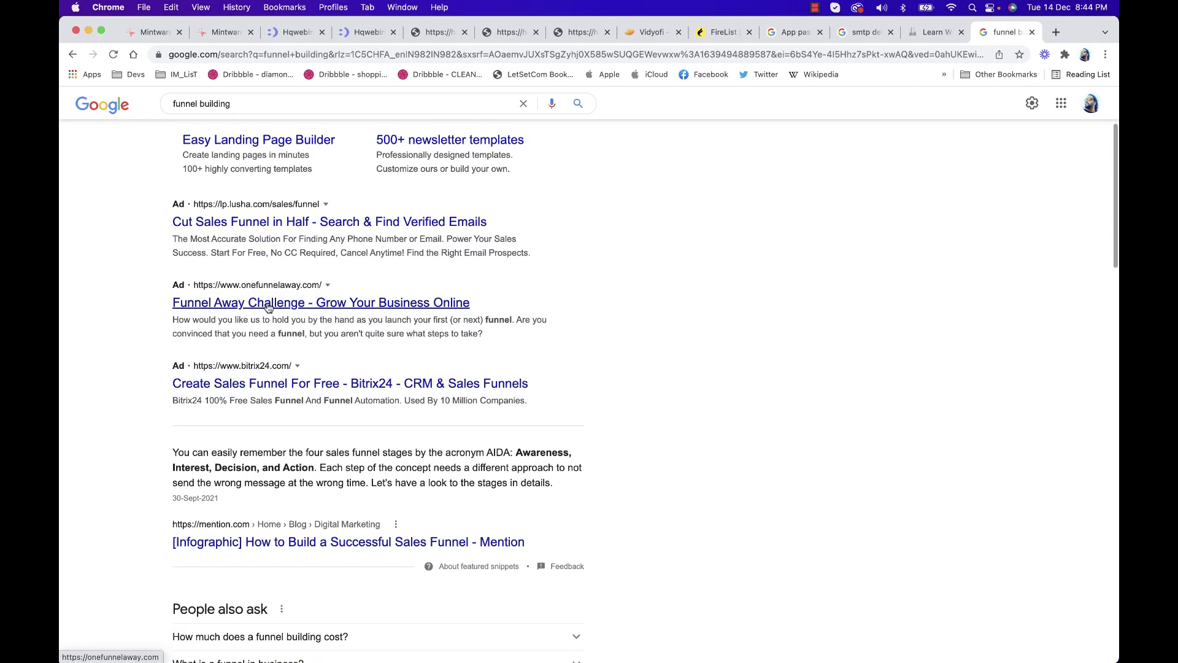
{"action": "scroll", "coordinate": [281, 285], "scroll_direction": "down", "scroll_amount": 2}
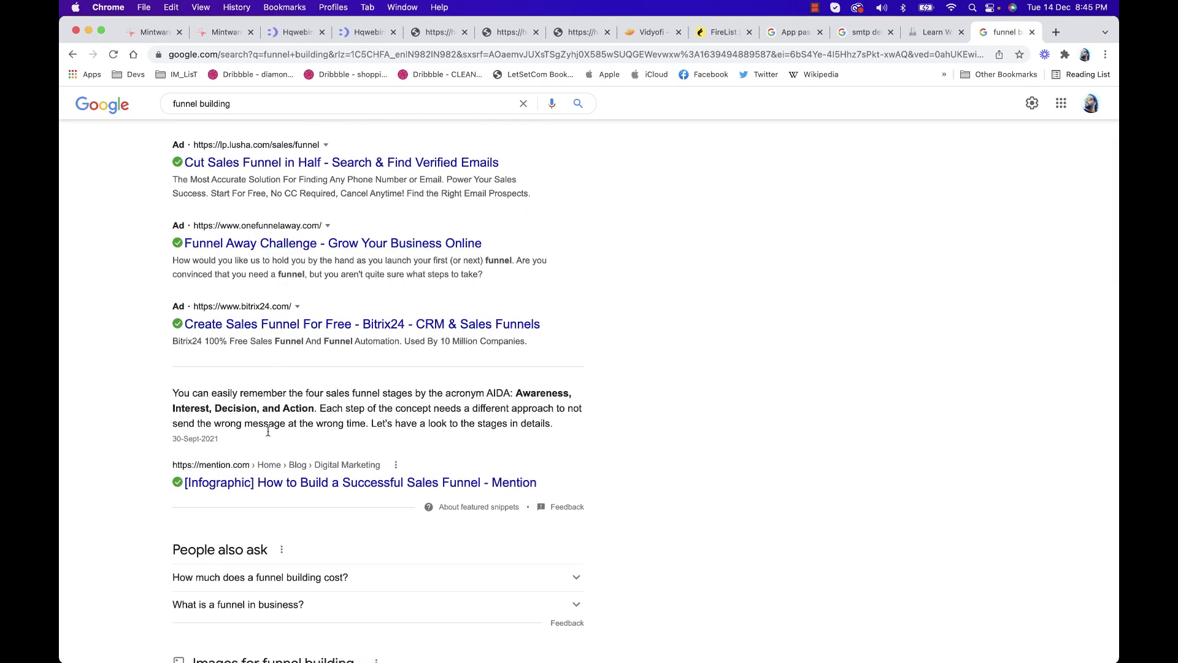
{"action": "left_click_drag", "start_coordinate": [173, 391], "coordinate": [246, 393]}
{"action": "left_click_drag", "start_coordinate": [326, 390], "coordinate": [548, 421]}
{"action": "key", "text": "super+c"}
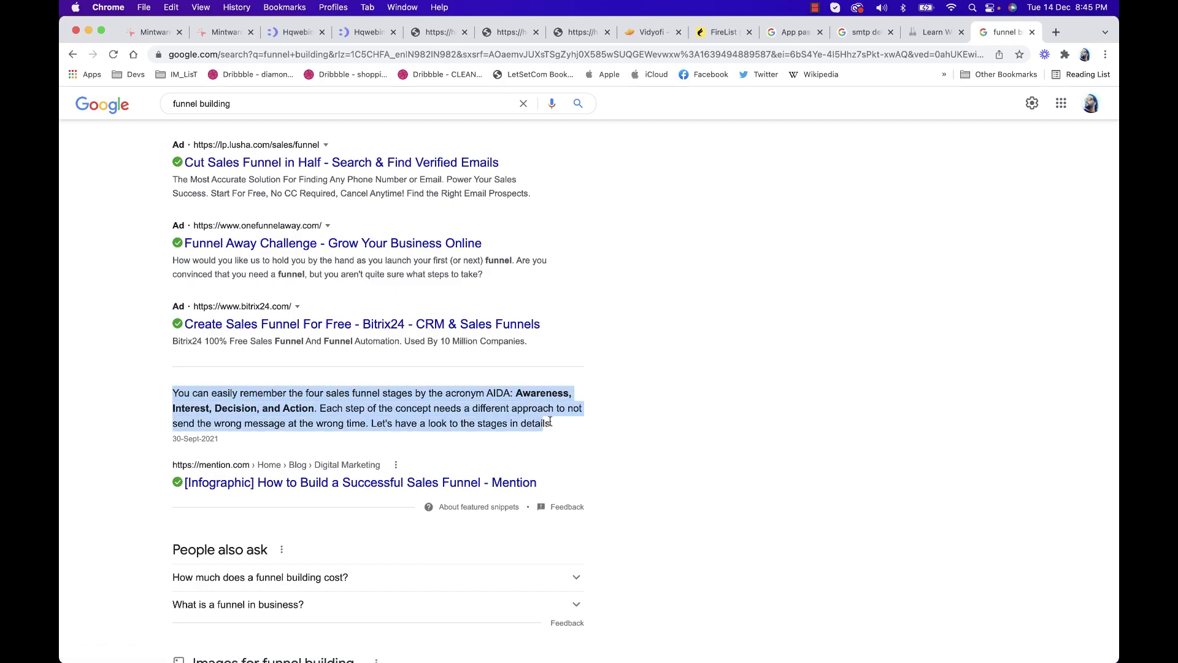
{"action": "left_click", "coordinate": [658, 400]}
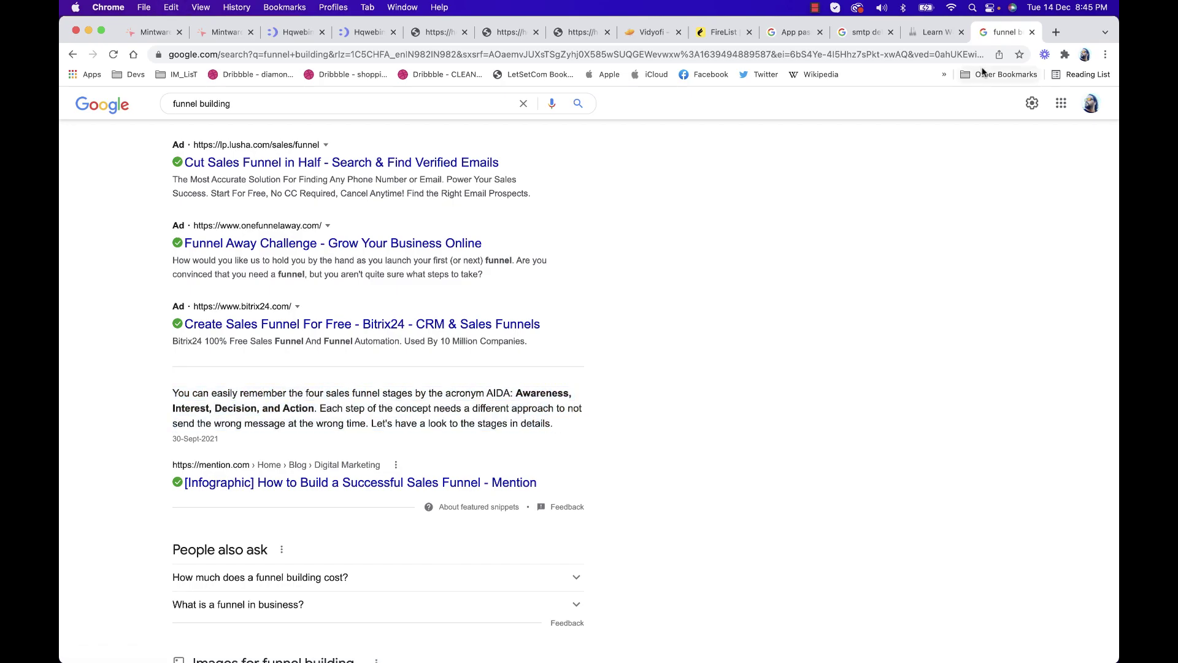
{"action": "left_click", "coordinate": [1032, 32]}
Paste the AIDA paragraph as content and generate AI tags and emotion predictions
{"action": "key", "text": "super+v"}
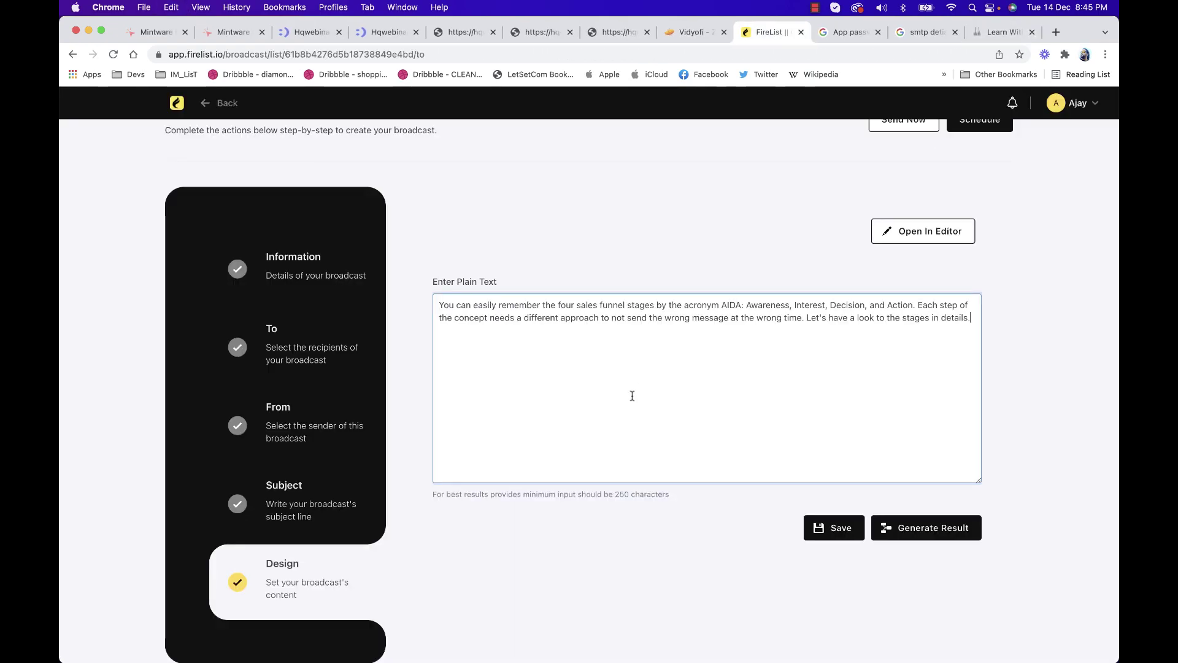
{"action": "left_click", "coordinate": [959, 525]}
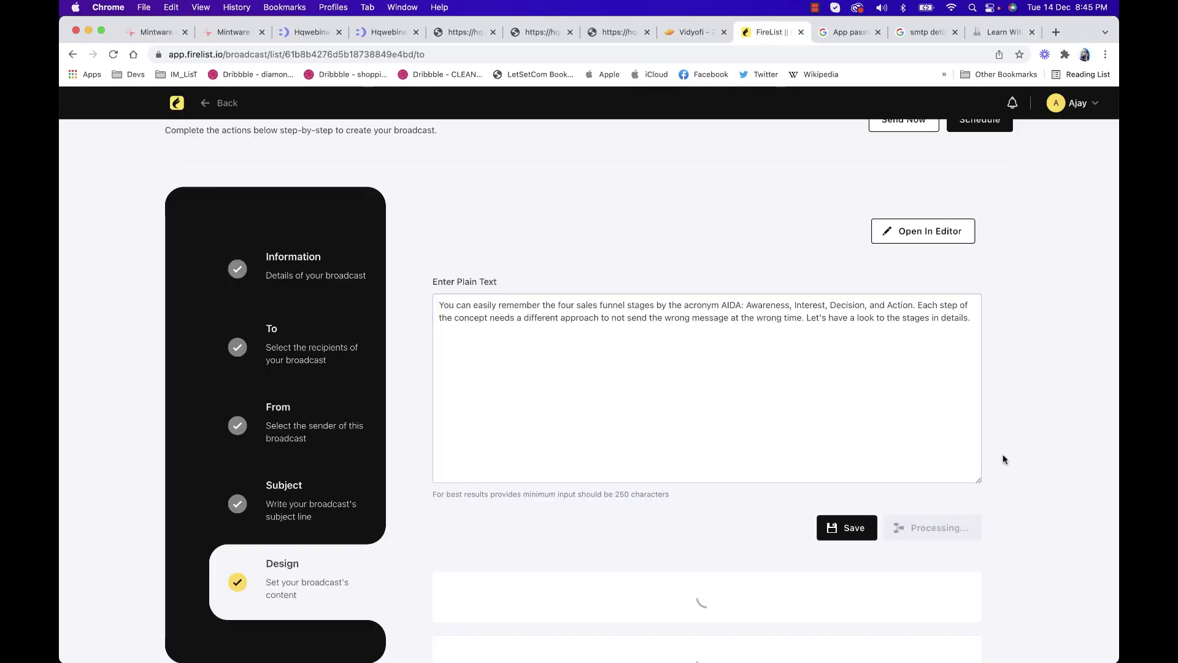
{"action": "scroll", "coordinate": [1003, 459], "scroll_direction": "down", "scroll_amount": 3}
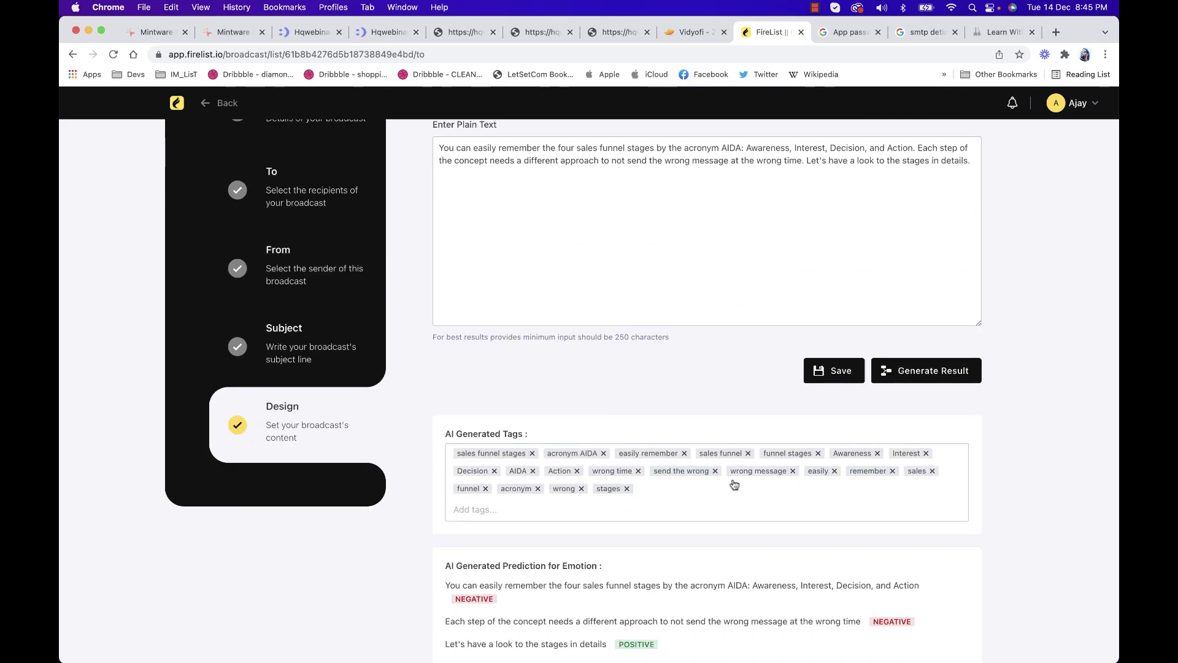
{"action": "scroll", "coordinate": [556, 451], "scroll_direction": "down", "scroll_amount": 3}
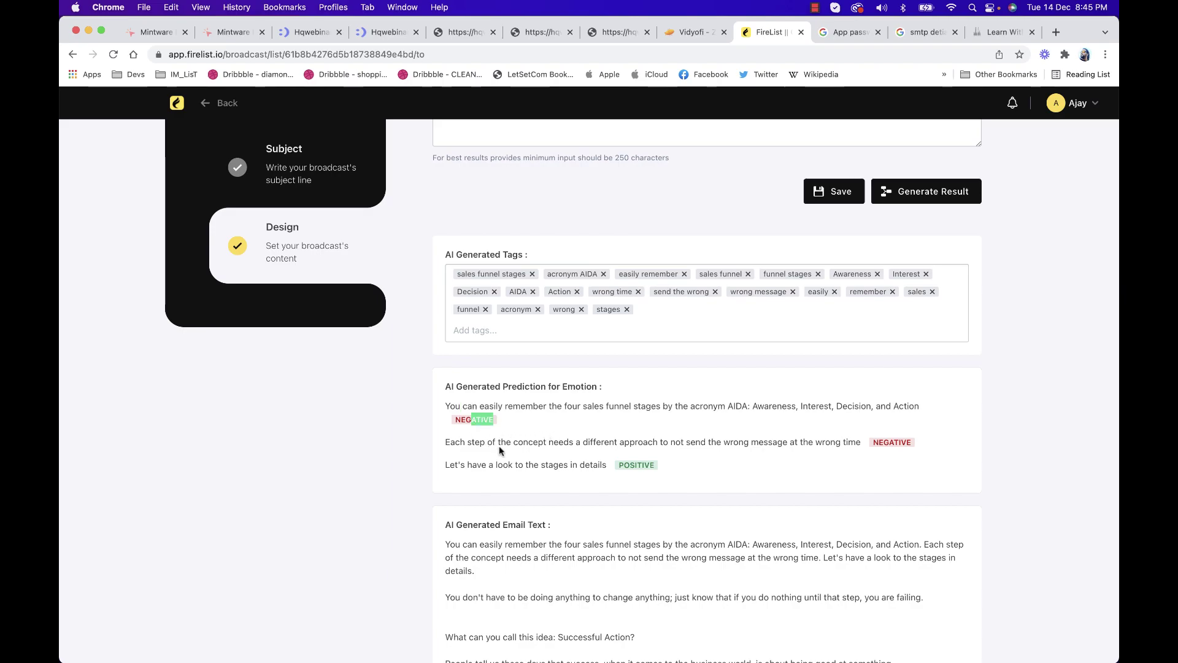
{"action": "scroll", "coordinate": [500, 451], "scroll_direction": "down", "scroll_amount": 6}
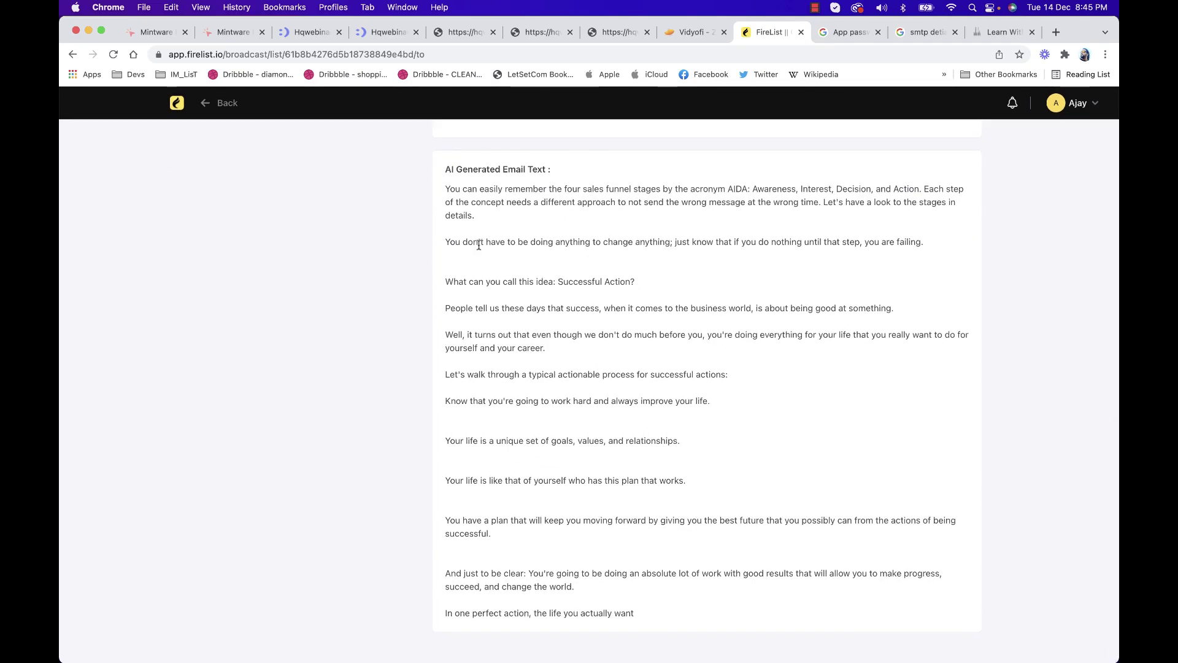
Copy the AI-generated email text and replace the plain-text content with it
{"action": "left_click_drag", "start_coordinate": [445, 188], "coordinate": [668, 611]}
{"action": "key", "text": "super+c"}
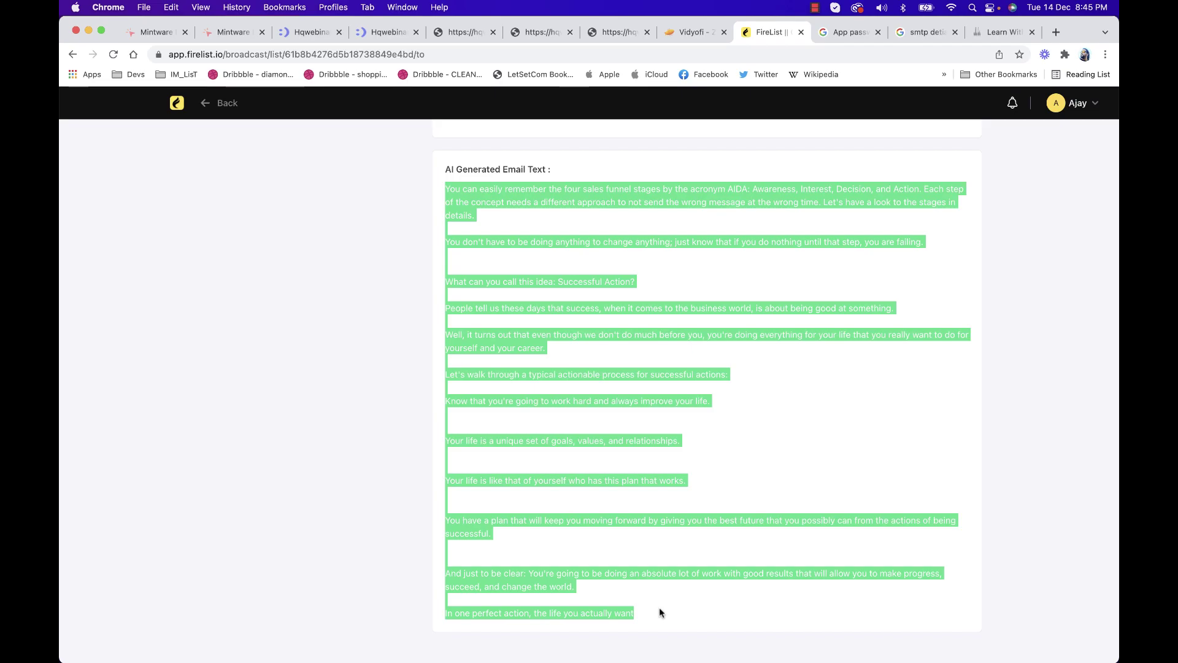
{"action": "left_click", "coordinate": [717, 508]}
{"action": "scroll", "coordinate": [718, 507], "scroll_direction": "up", "scroll_amount": 12}
{"action": "scroll", "coordinate": [720, 507], "scroll_direction": "up", "scroll_amount": 2}
{"action": "key", "text": "super+a"}
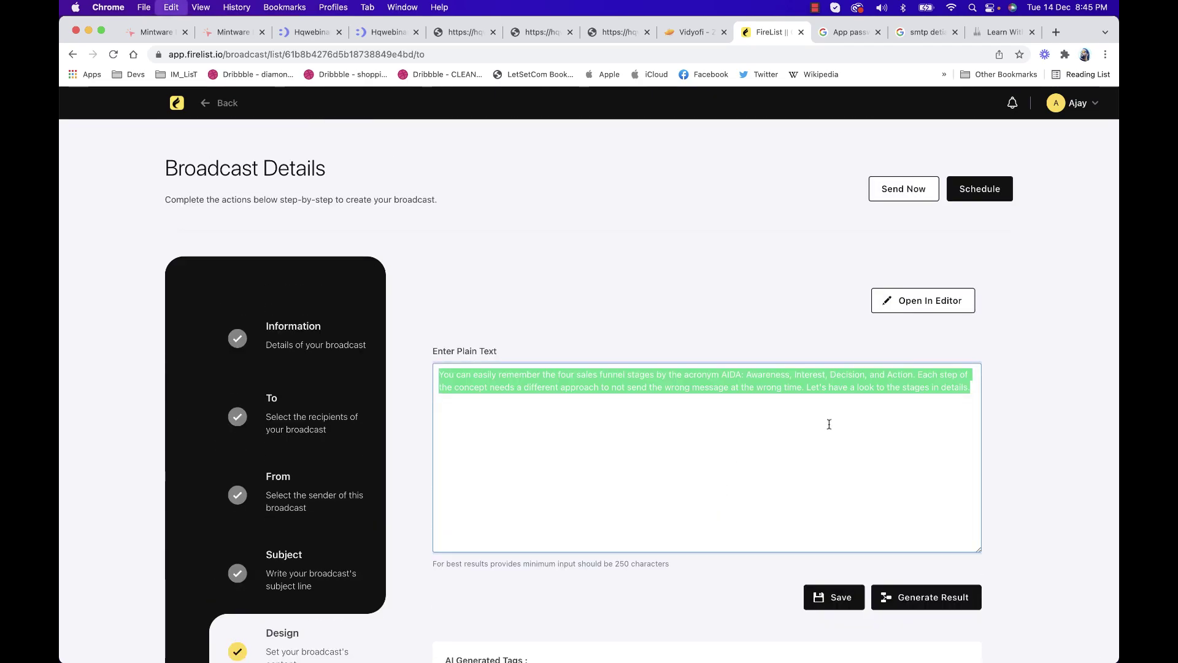
{"action": "key", "text": "super+v"}
Save the plain-text content and bring up the email editor's template gallery
{"action": "left_click", "coordinate": [841, 598]}
{"action": "left_click", "coordinate": [940, 299]}
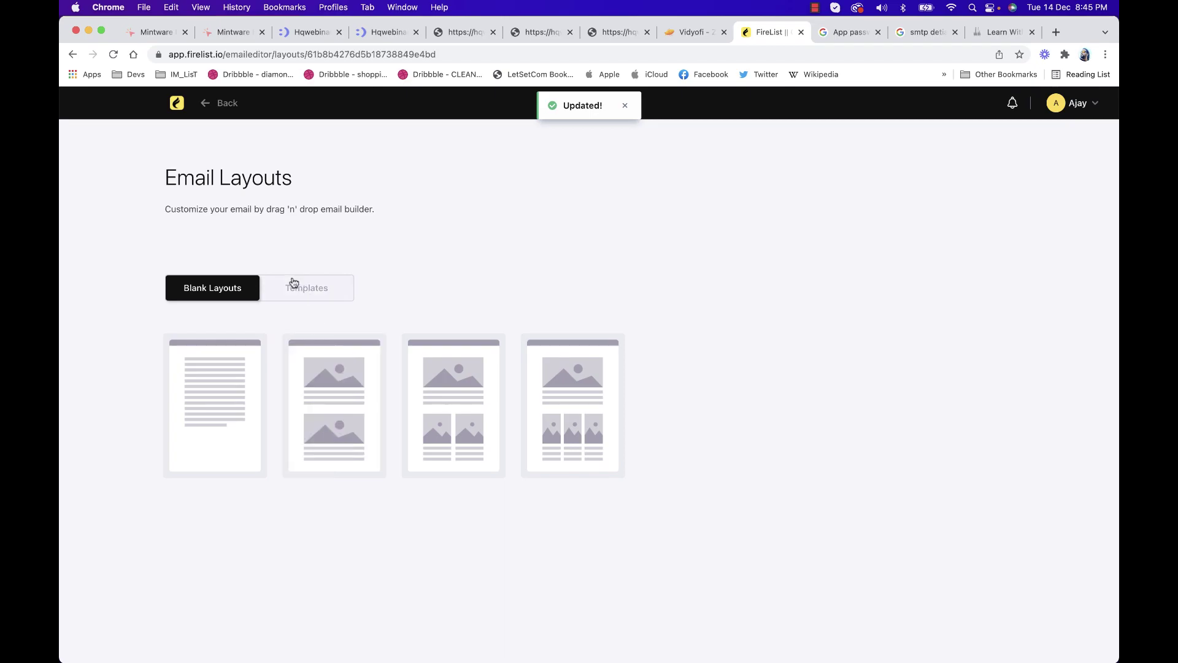
{"action": "left_click", "coordinate": [319, 282]}
Browse the layouts and templates, then choose the Verify Your E-mail Address template
{"action": "left_click", "coordinate": [239, 287]}
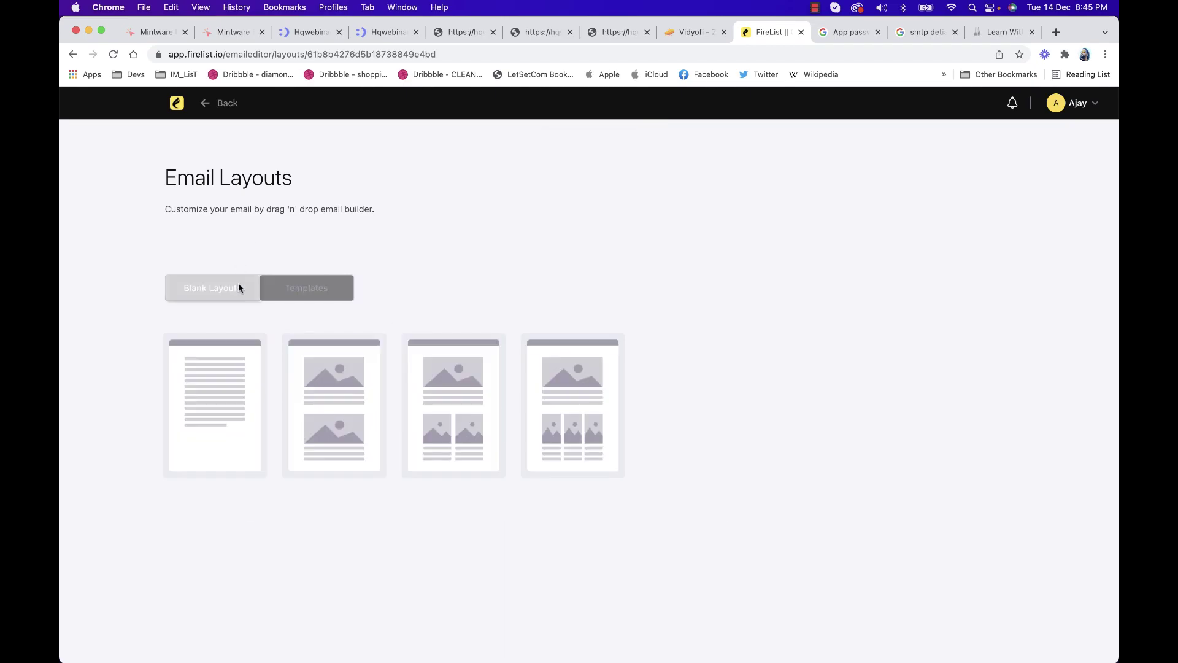
{"action": "mouse_move", "coordinate": [260, 370]}
{"action": "left_click", "coordinate": [302, 297]}
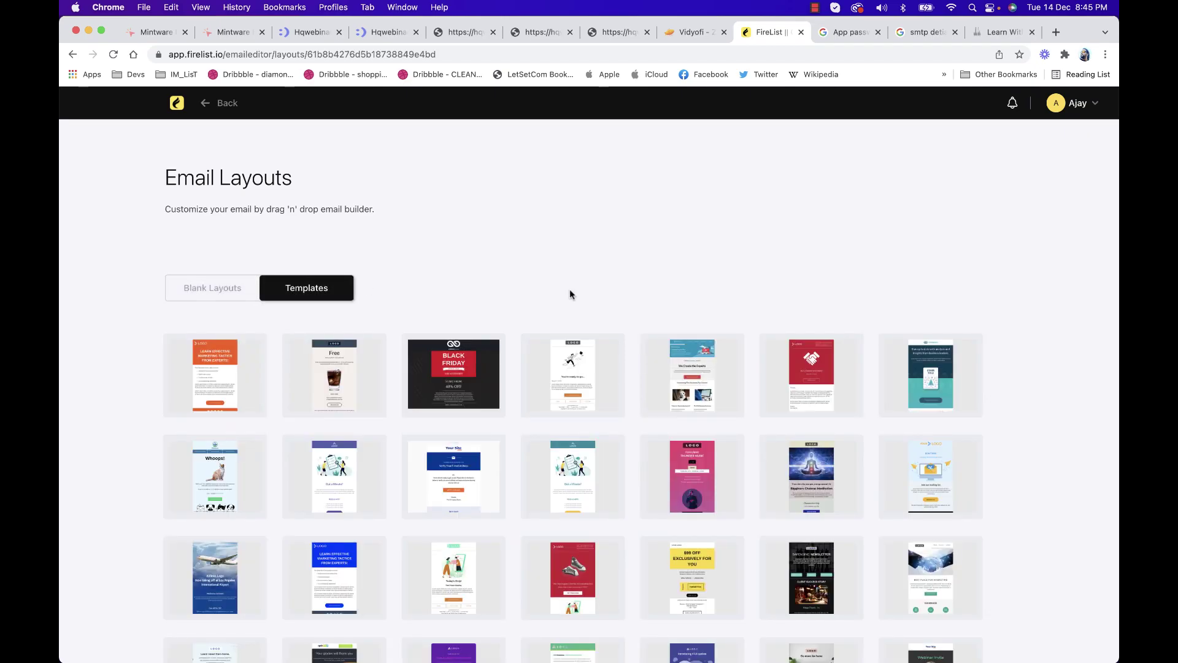
{"action": "scroll", "coordinate": [645, 356], "scroll_direction": "down", "scroll_amount": 3}
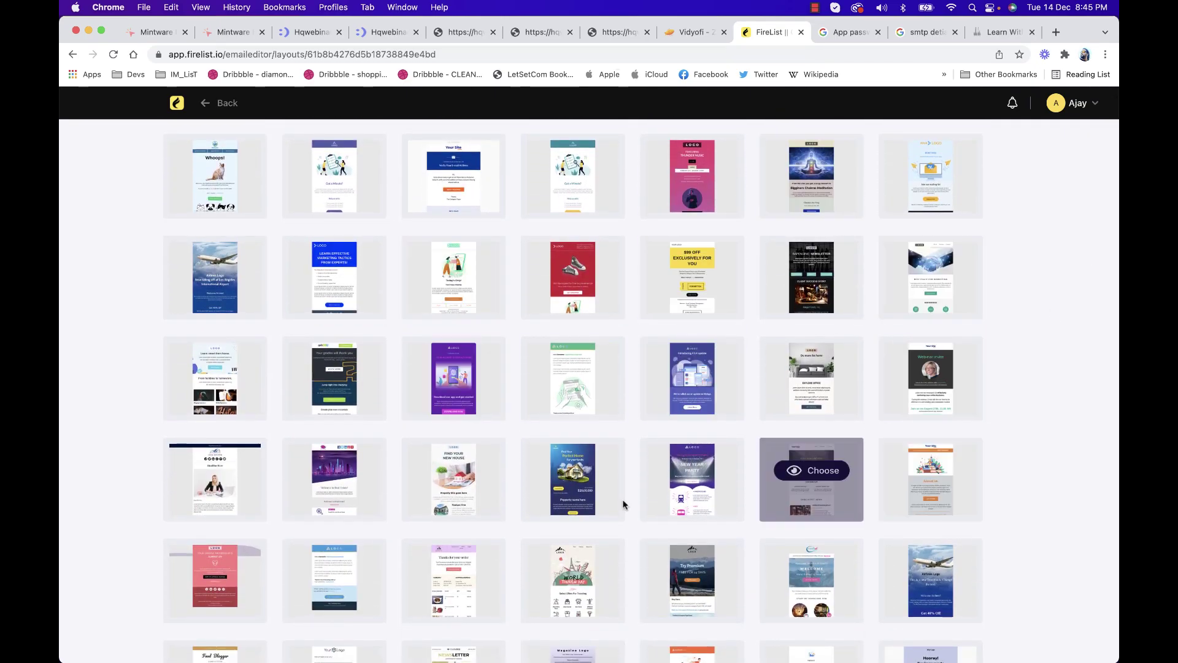
{"action": "scroll", "coordinate": [594, 417], "scroll_direction": "down", "scroll_amount": 7}
{"action": "scroll", "coordinate": [734, 407], "scroll_direction": "down", "scroll_amount": 7}
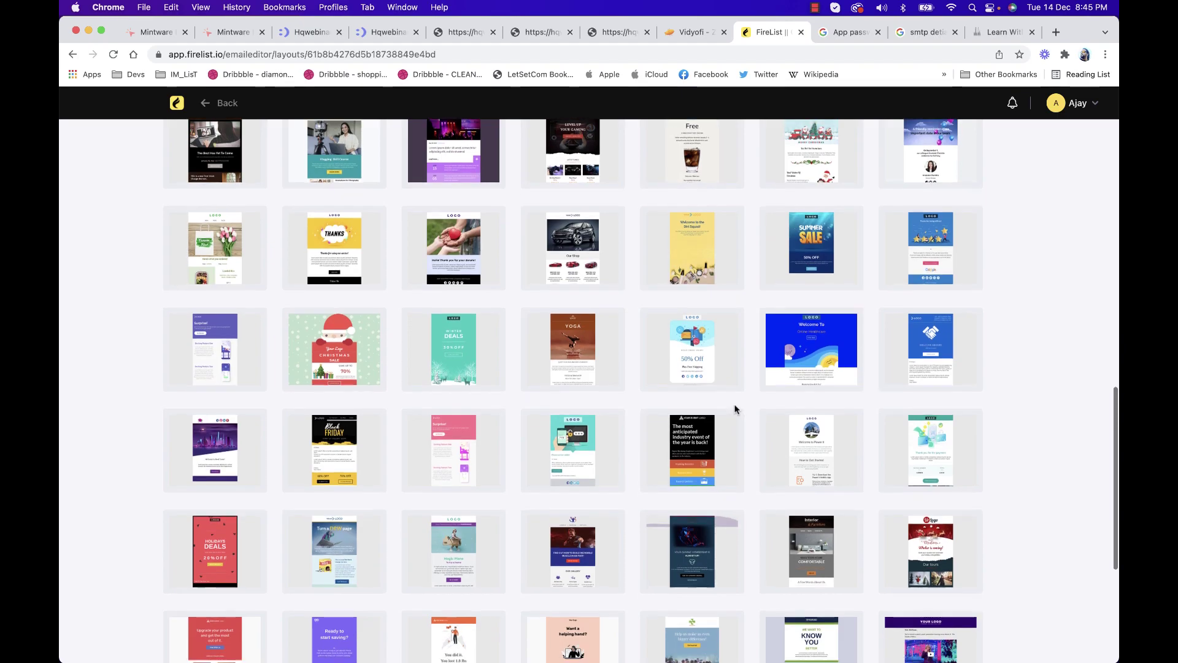
{"action": "scroll", "coordinate": [735, 408], "scroll_direction": "up", "scroll_amount": 8}
{"action": "scroll", "coordinate": [735, 409], "scroll_direction": "up", "scroll_amount": 7}
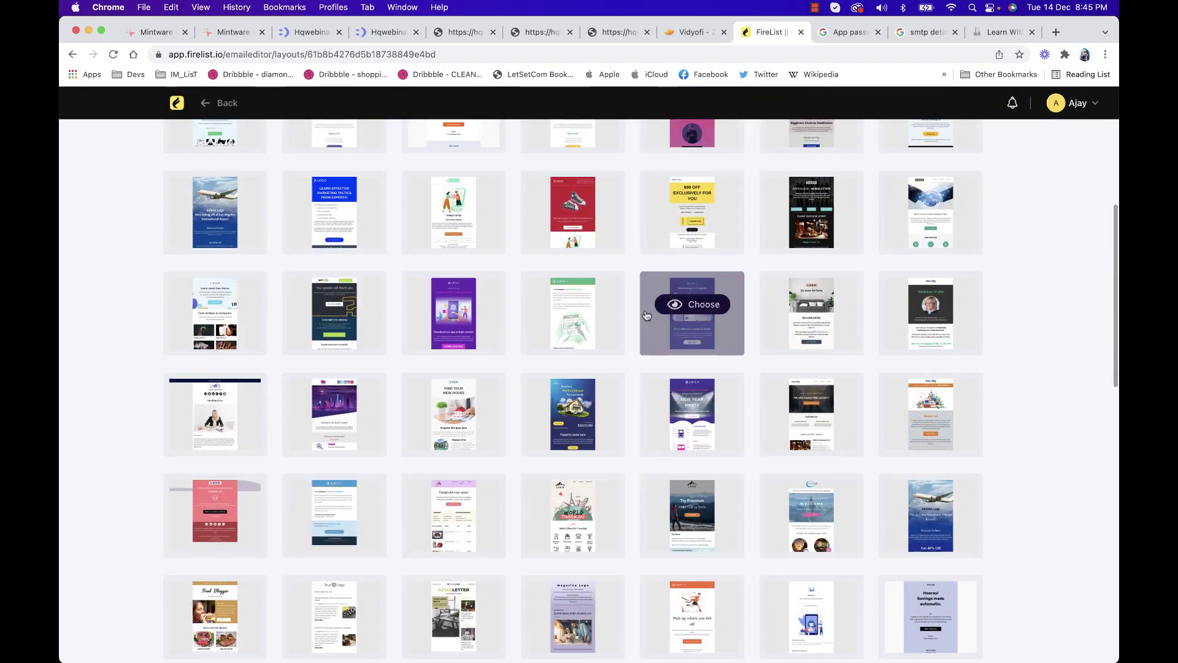
{"action": "scroll", "coordinate": [528, 285], "scroll_direction": "up", "scroll_amount": 1}
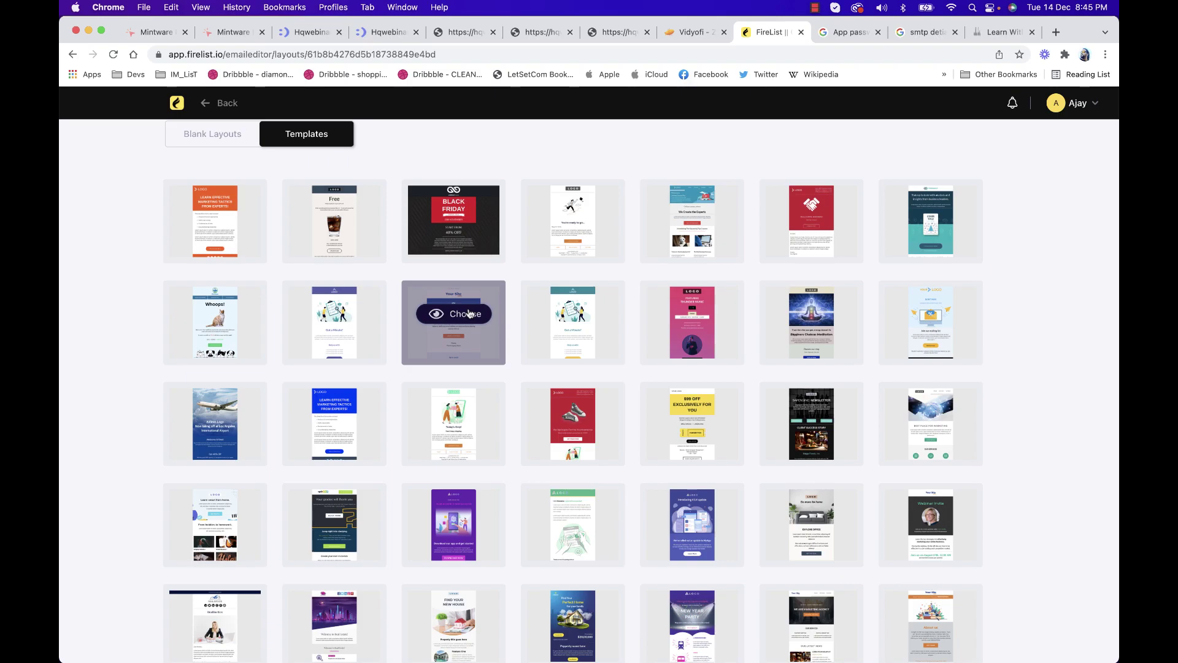
{"action": "left_click", "coordinate": [468, 313]}
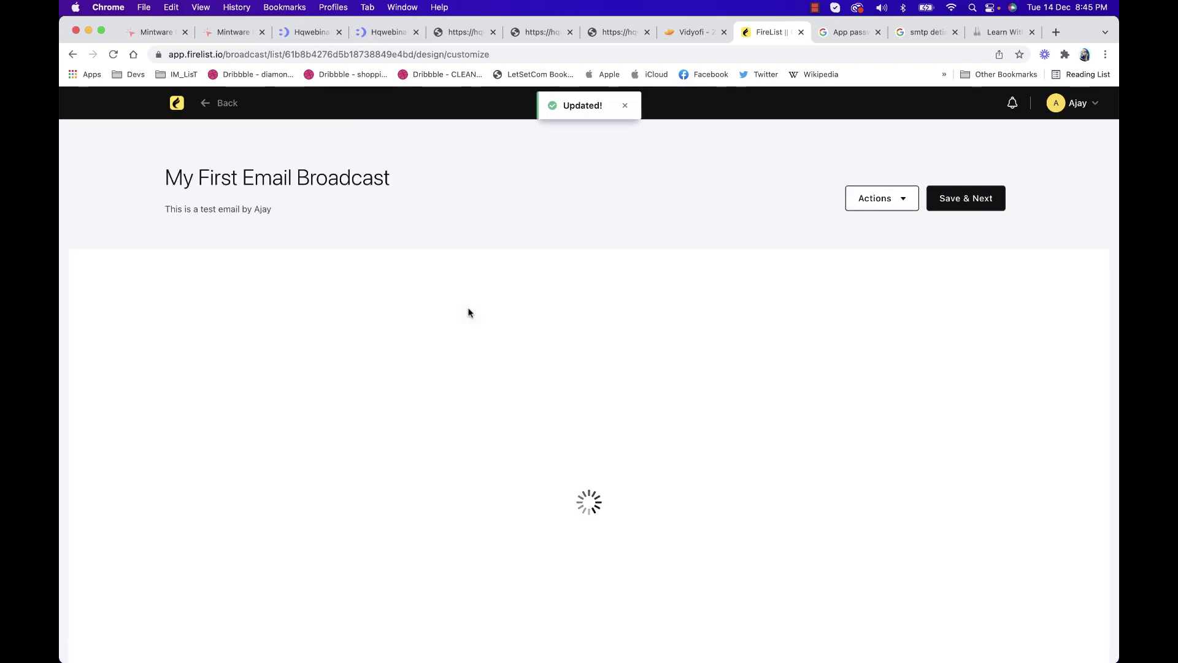
Replace the template's body paragraph with the AI email text and select the logo block
{"action": "scroll", "coordinate": [515, 463], "scroll_direction": "down", "scroll_amount": 5}
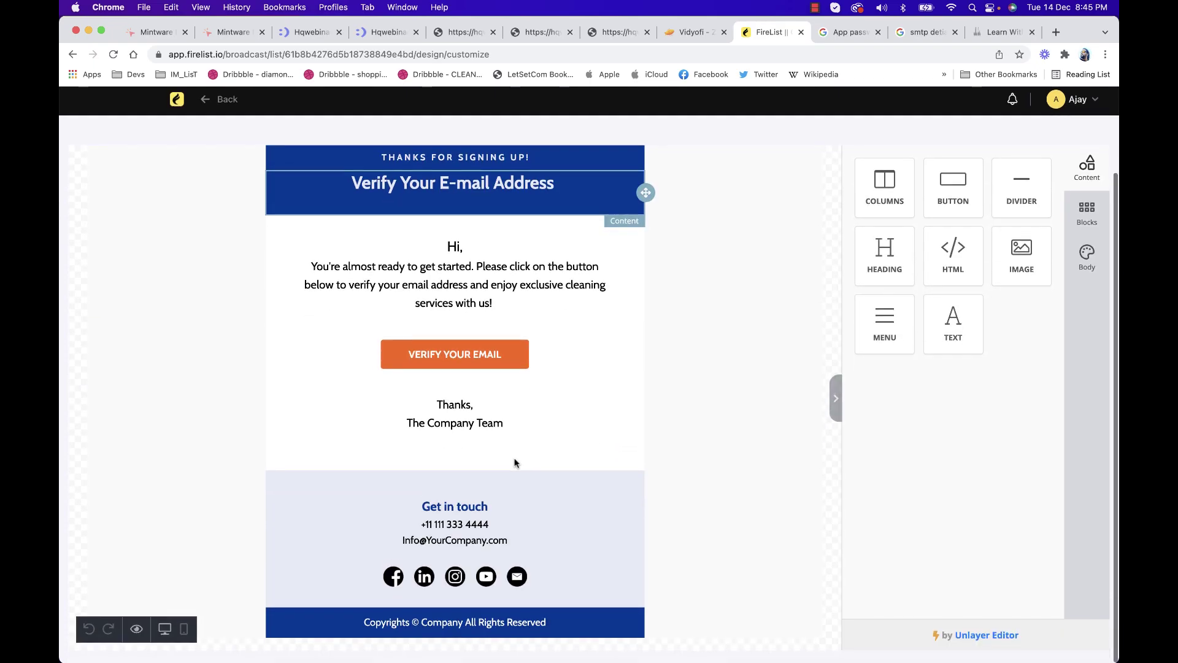
{"action": "triple_click", "coordinate": [482, 289]}
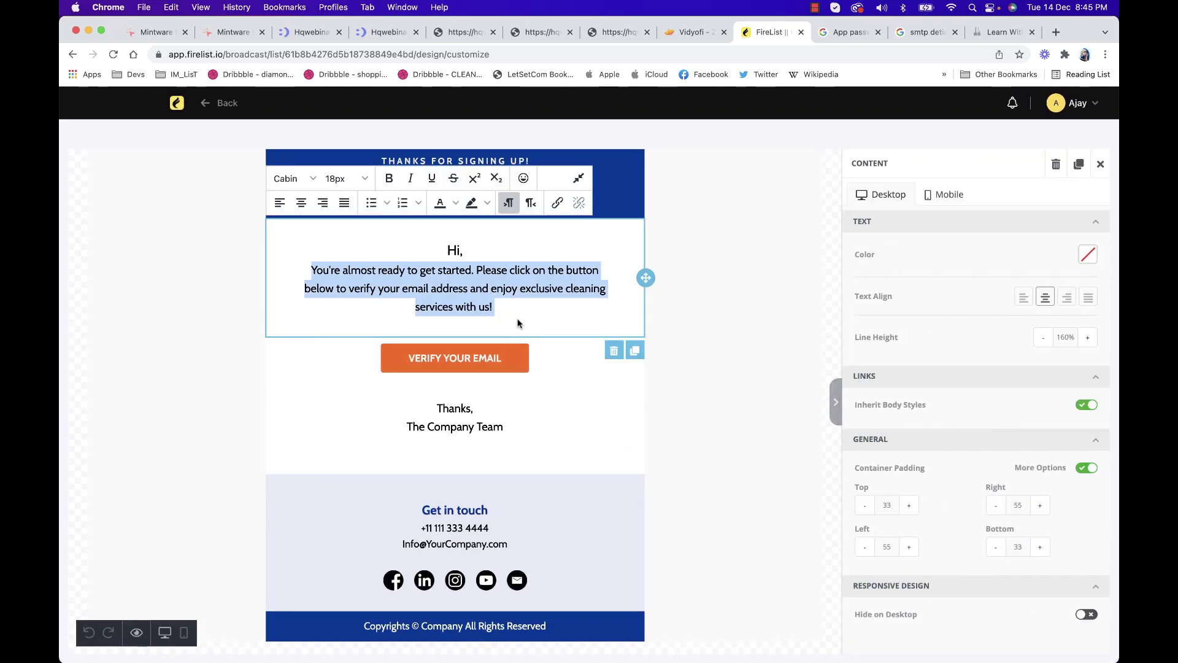
{"action": "key", "text": "super+v"}
{"action": "left_click", "coordinate": [727, 323]}
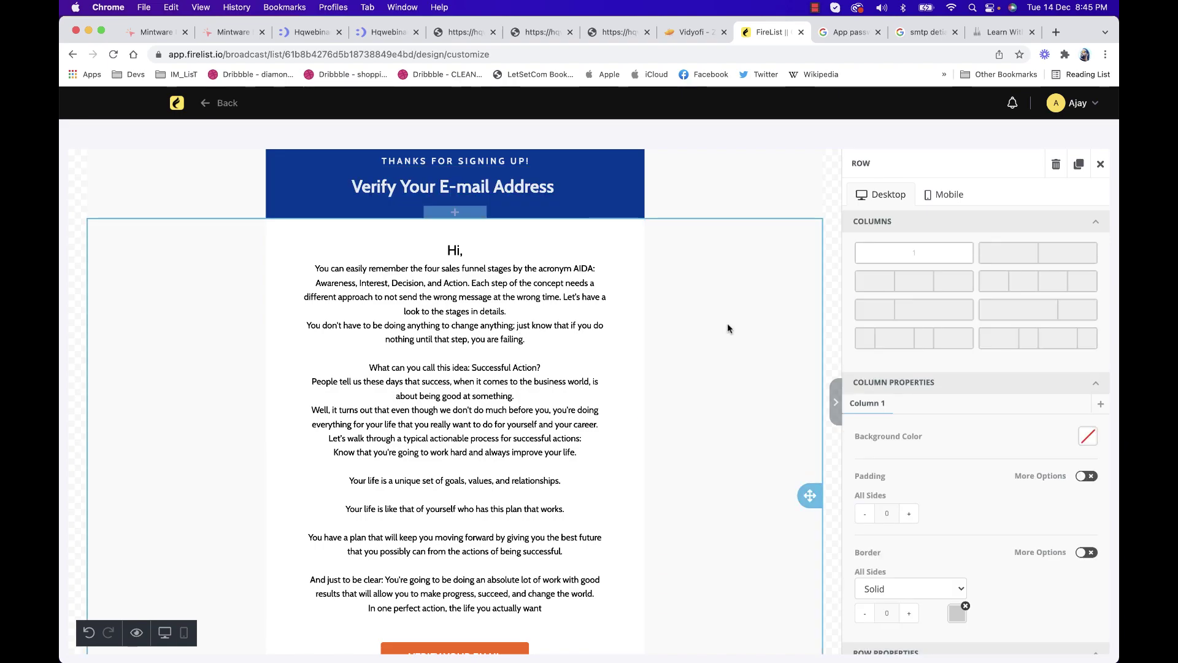
{"action": "scroll", "coordinate": [654, 342], "scroll_direction": "up", "scroll_amount": 3}
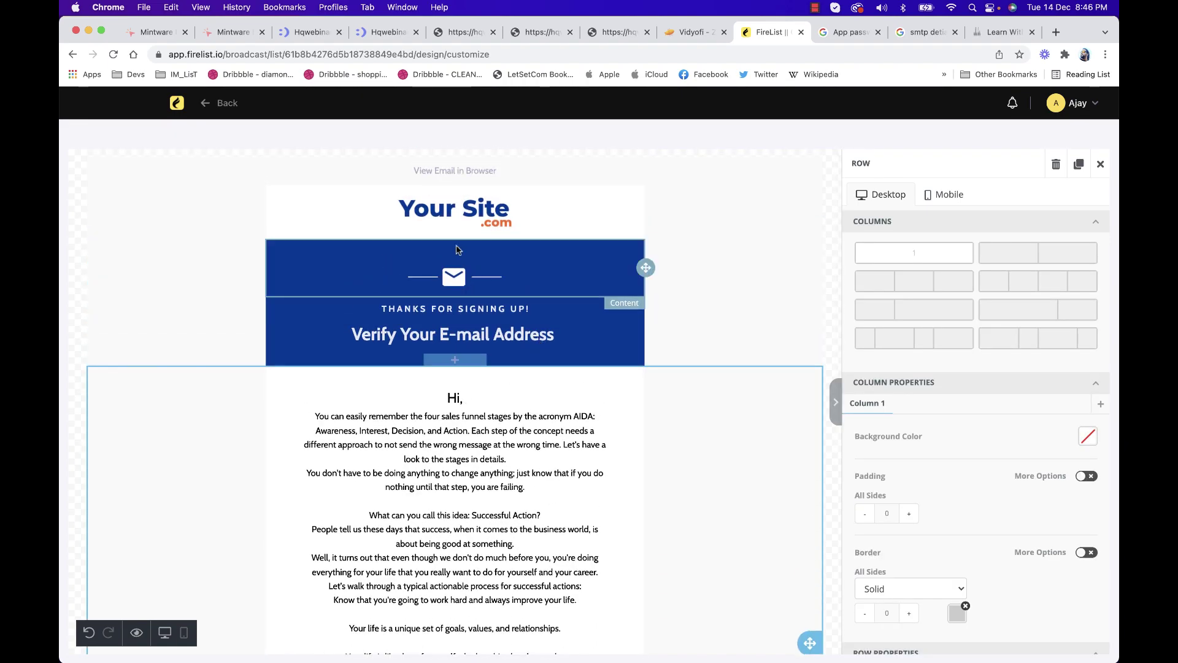
{"action": "scroll", "coordinate": [475, 356], "scroll_direction": "up", "scroll_amount": 1}
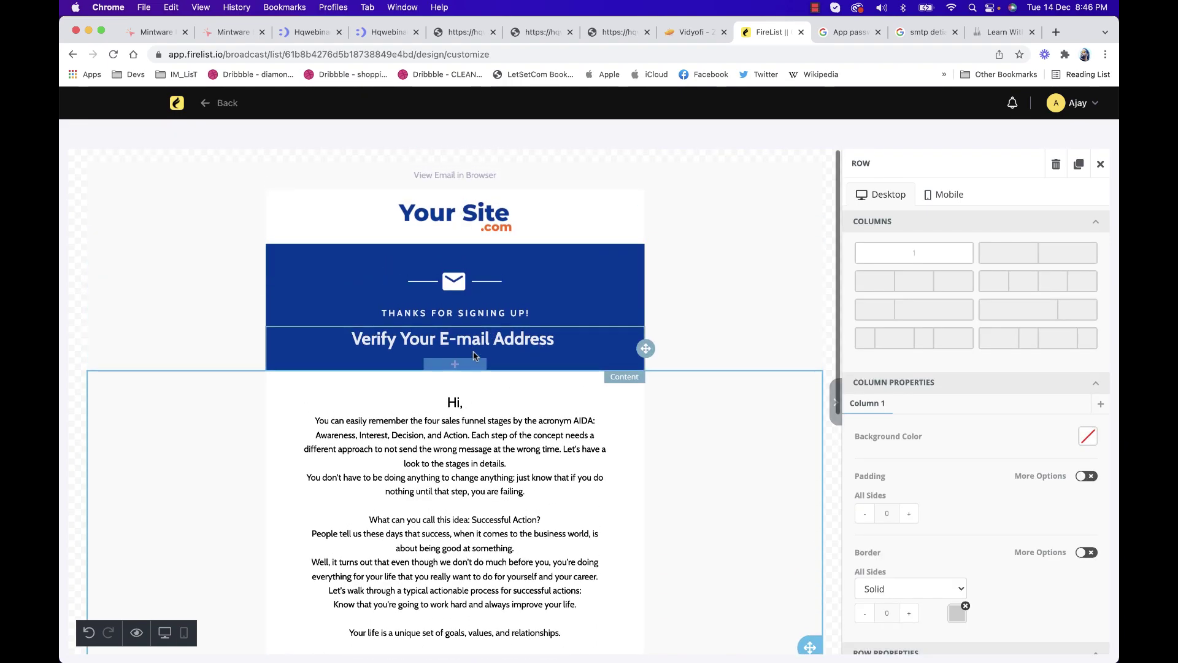
{"action": "left_click", "coordinate": [470, 223]}
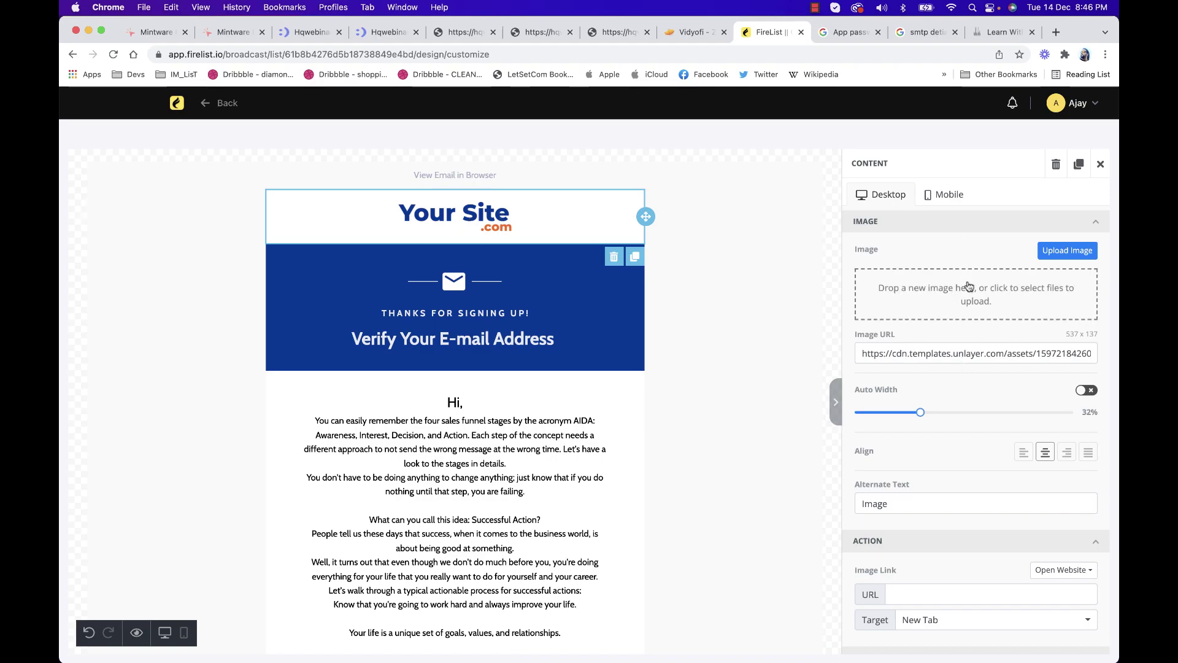
{"action": "scroll", "coordinate": [507, 307], "scroll_direction": "down", "scroll_amount": 10}
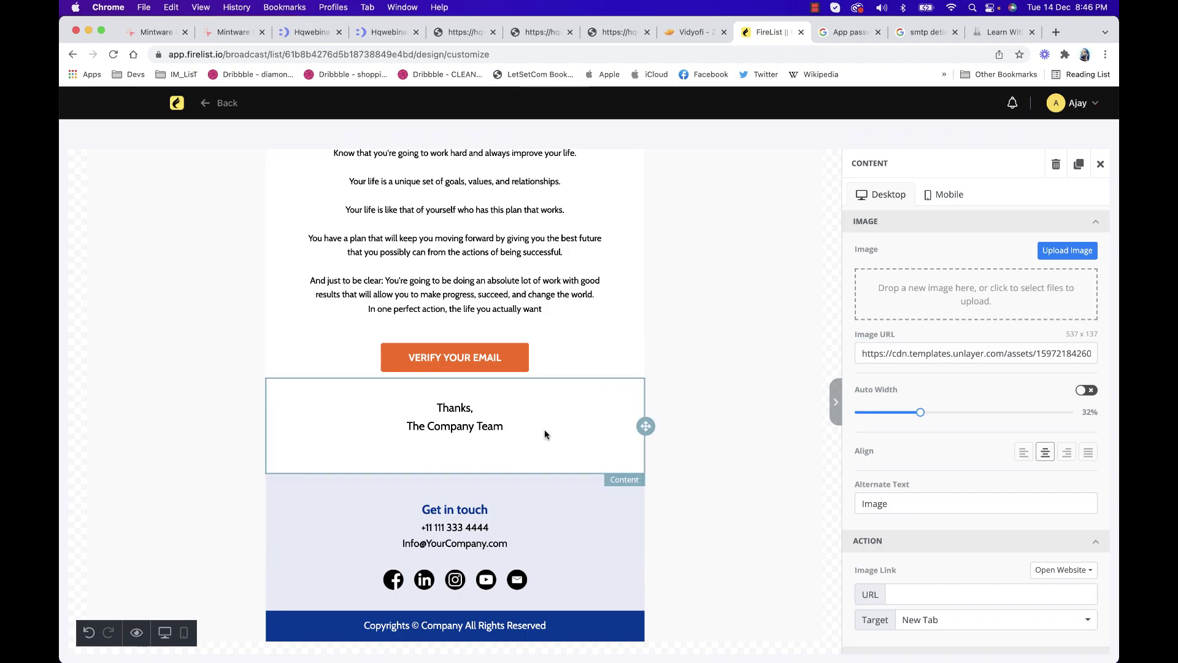
{"action": "scroll", "coordinate": [560, 425], "scroll_direction": "up", "scroll_amount": 10}
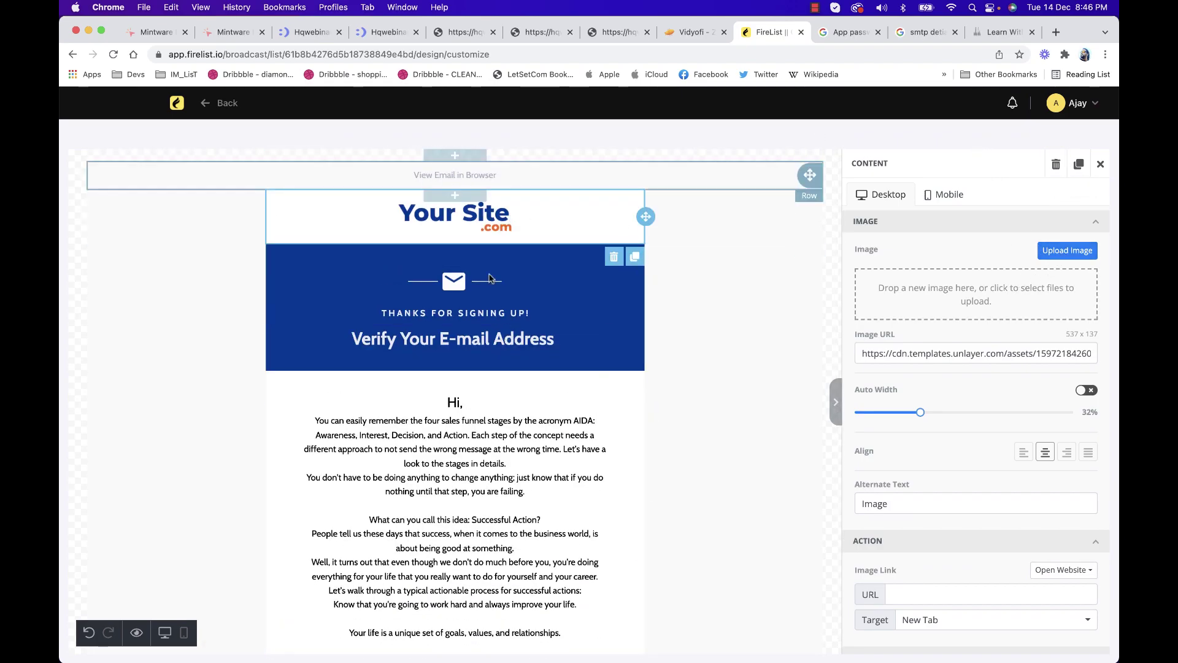
{"action": "scroll", "coordinate": [1016, 164], "scroll_direction": "up", "scroll_amount": 5}
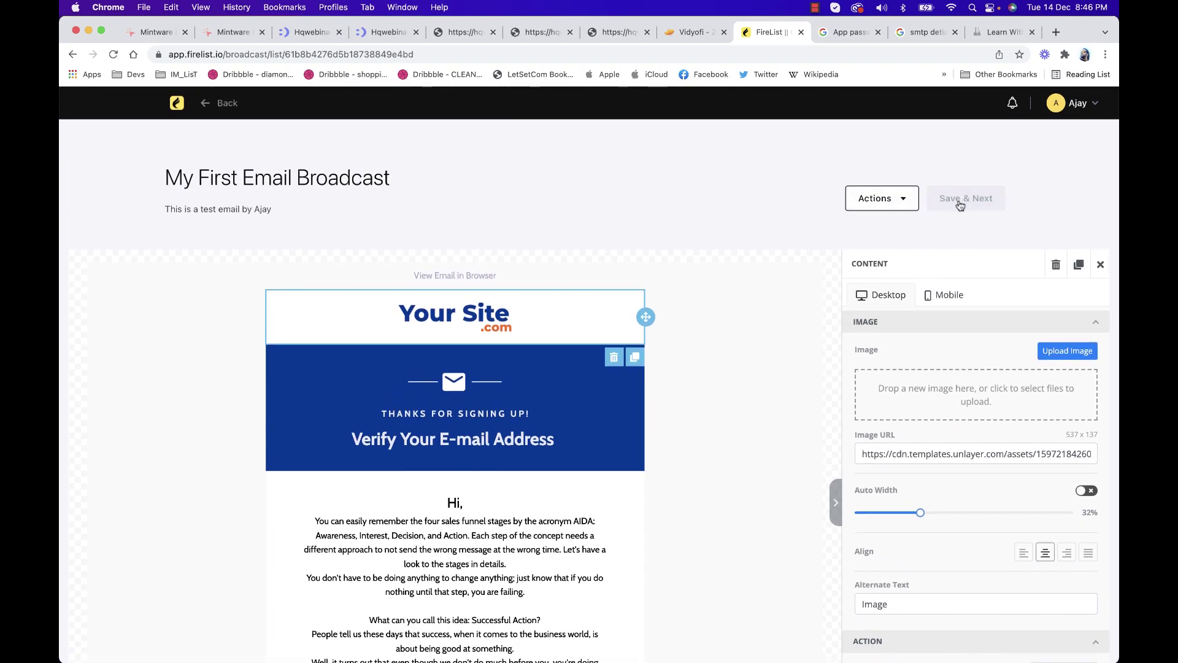
Save the email design and reopen it in the editor
{"action": "left_click", "coordinate": [961, 200]}
{"action": "left_click", "coordinate": [313, 647]}
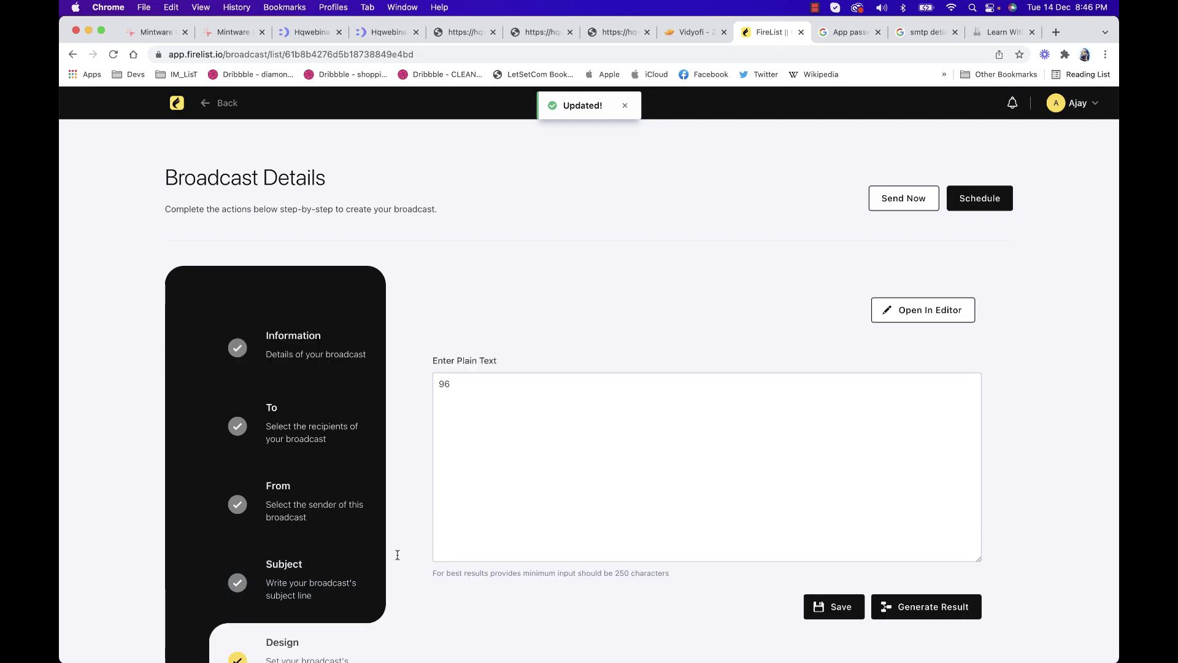
{"action": "left_click", "coordinate": [946, 312]}
Send a test email of the broadcast to your own e-mail address
{"action": "left_click", "coordinate": [894, 198]}
{"action": "left_click", "coordinate": [904, 295]}
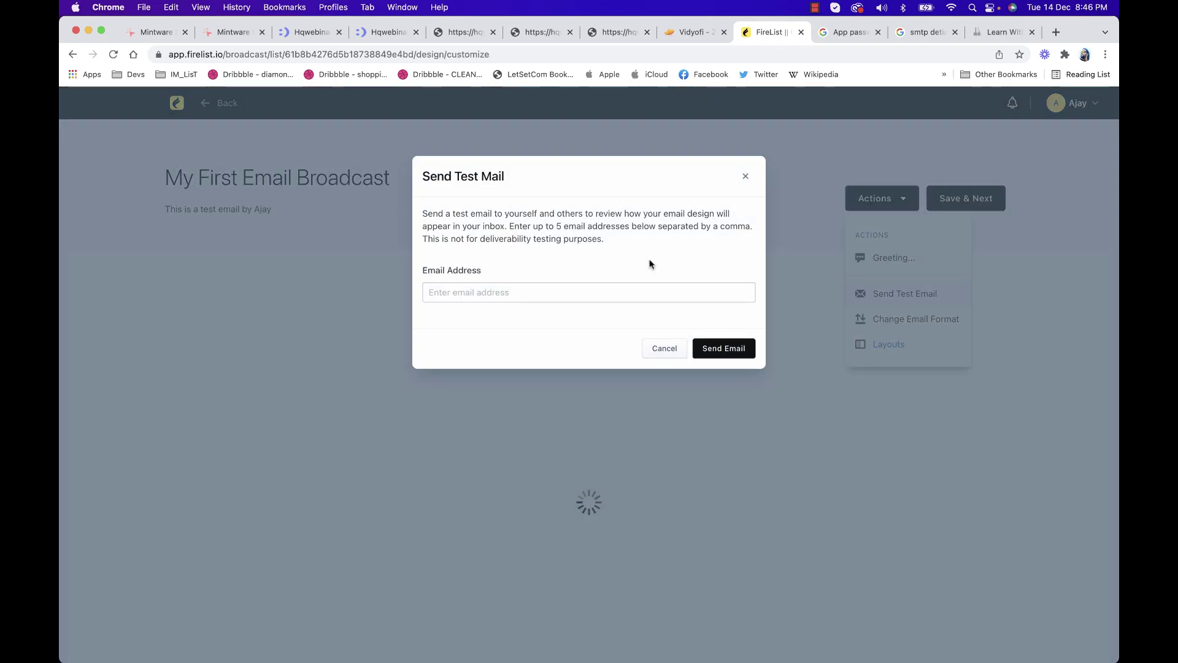
{"action": "left_click", "coordinate": [606, 297]}
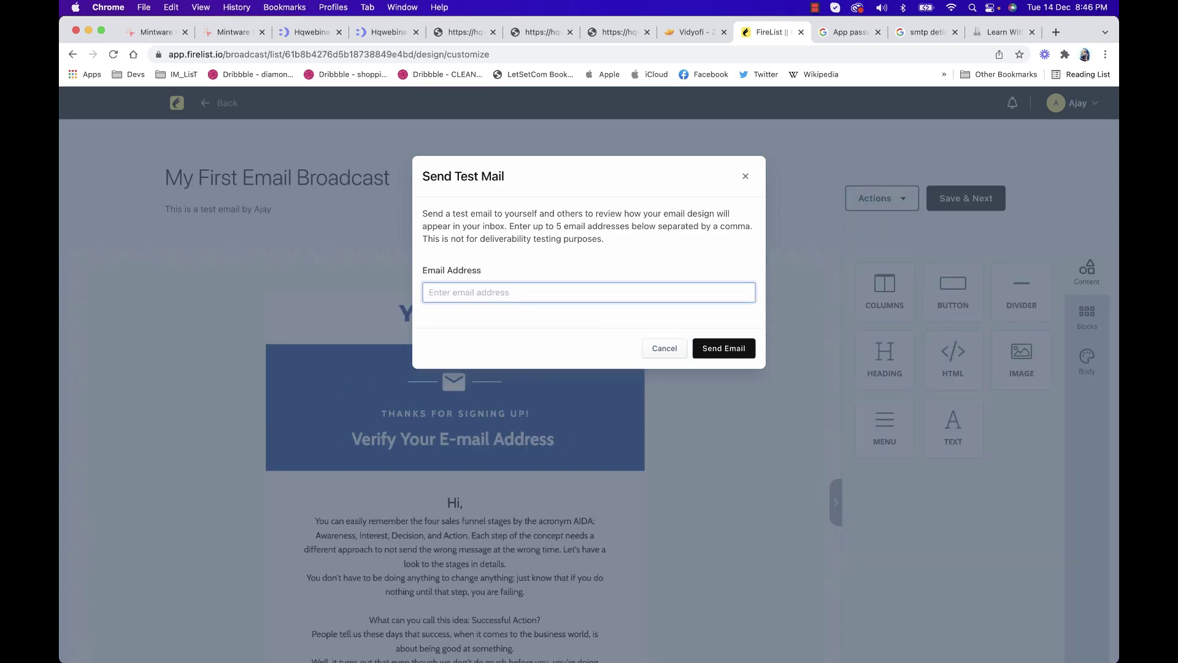
{"action": "left_click", "coordinate": [541, 320]}
{"action": "left_click", "coordinate": [706, 347]}
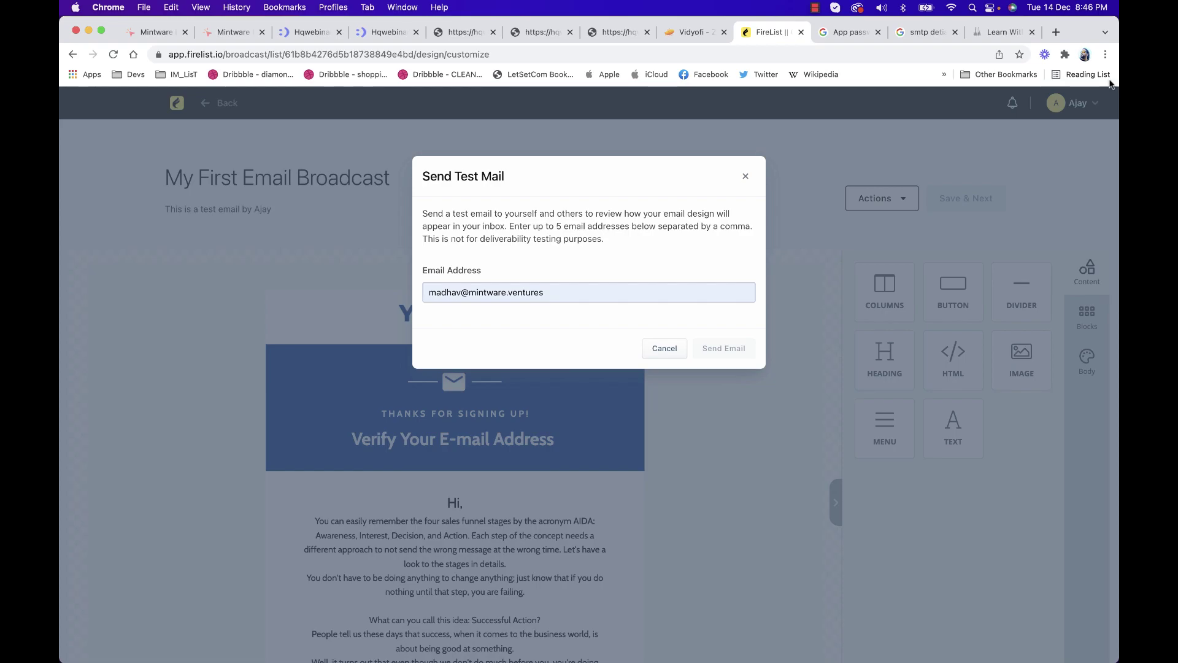
{"action": "left_click", "coordinate": [1053, 31]}
Sign in to Yandex Mail at mail.yandex.com with the saved ID and password, skipping the photo prompt
{"action": "type", "text": "ma"}
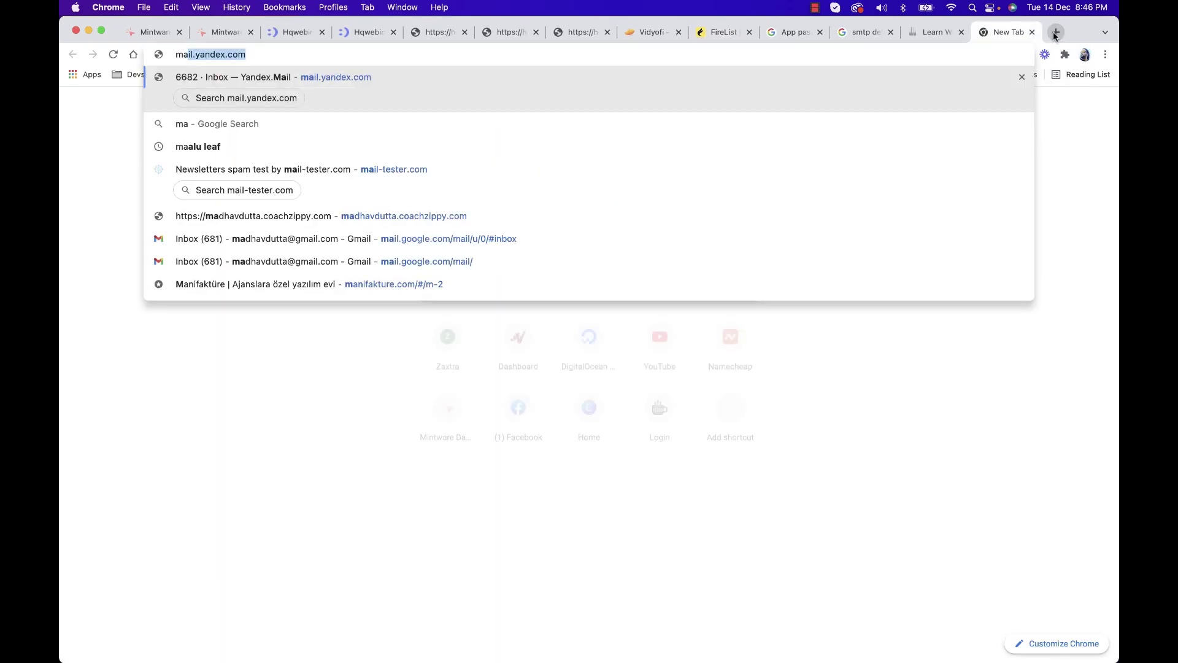
{"action": "type", "text": "il.yandex.com"}
{"action": "key", "text": "Return"}
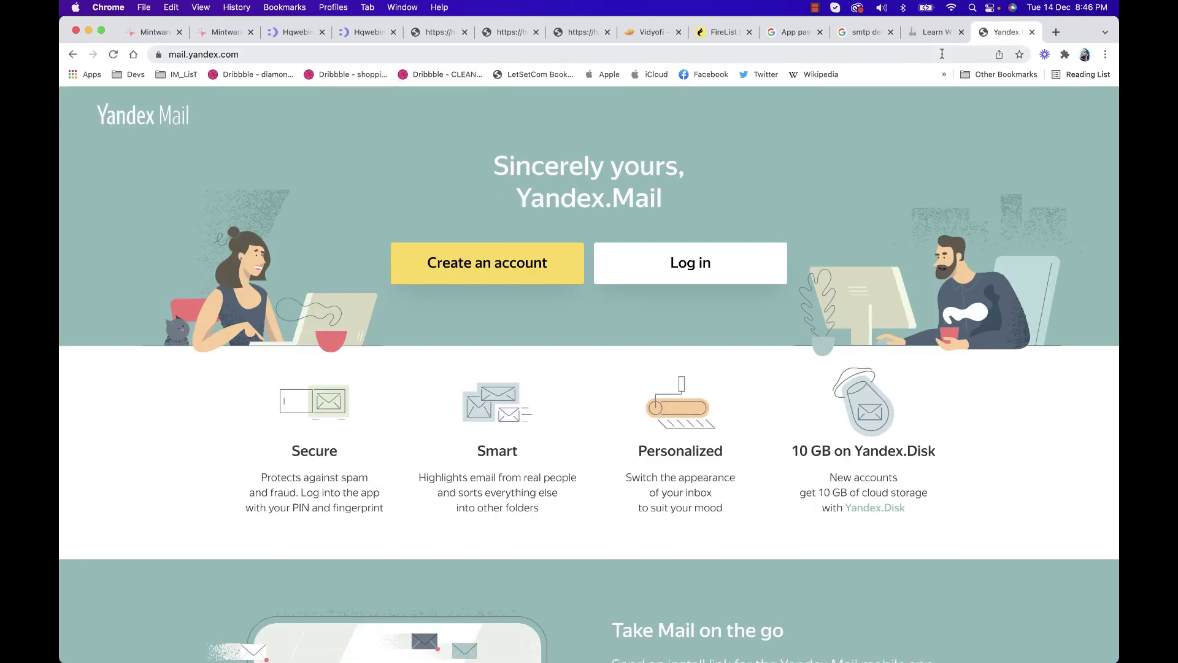
{"action": "left_click", "coordinate": [648, 264]}
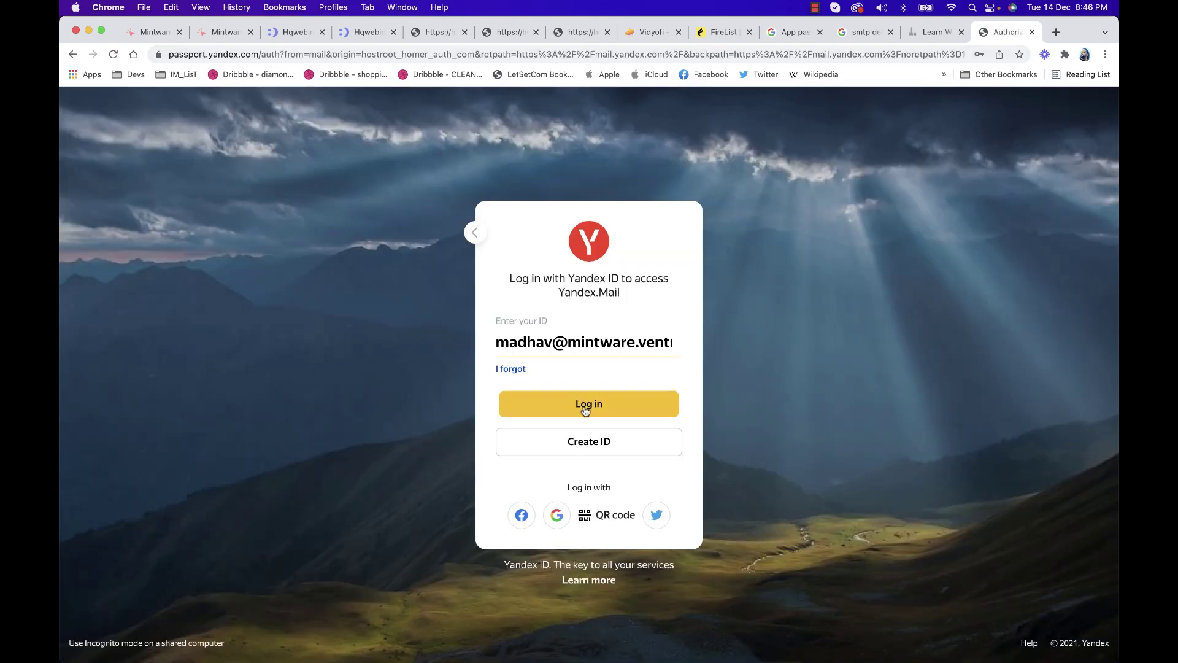
{"action": "left_click", "coordinate": [585, 406]}
{"action": "left_click", "coordinate": [621, 462]}
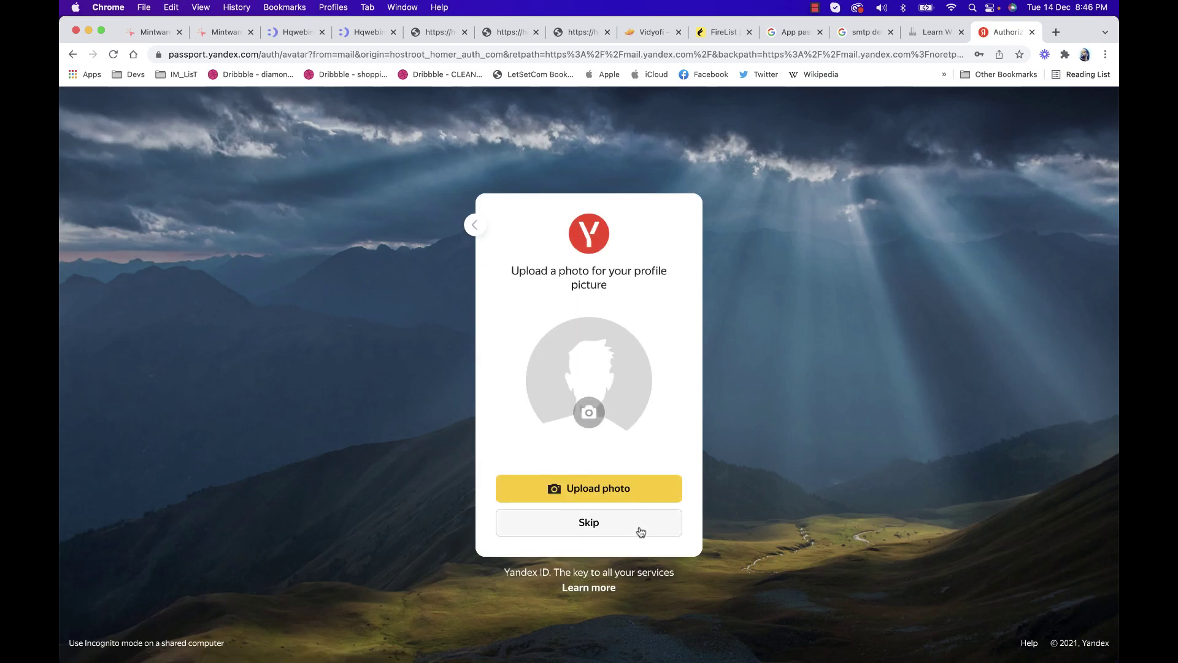
{"action": "left_click", "coordinate": [640, 532]}
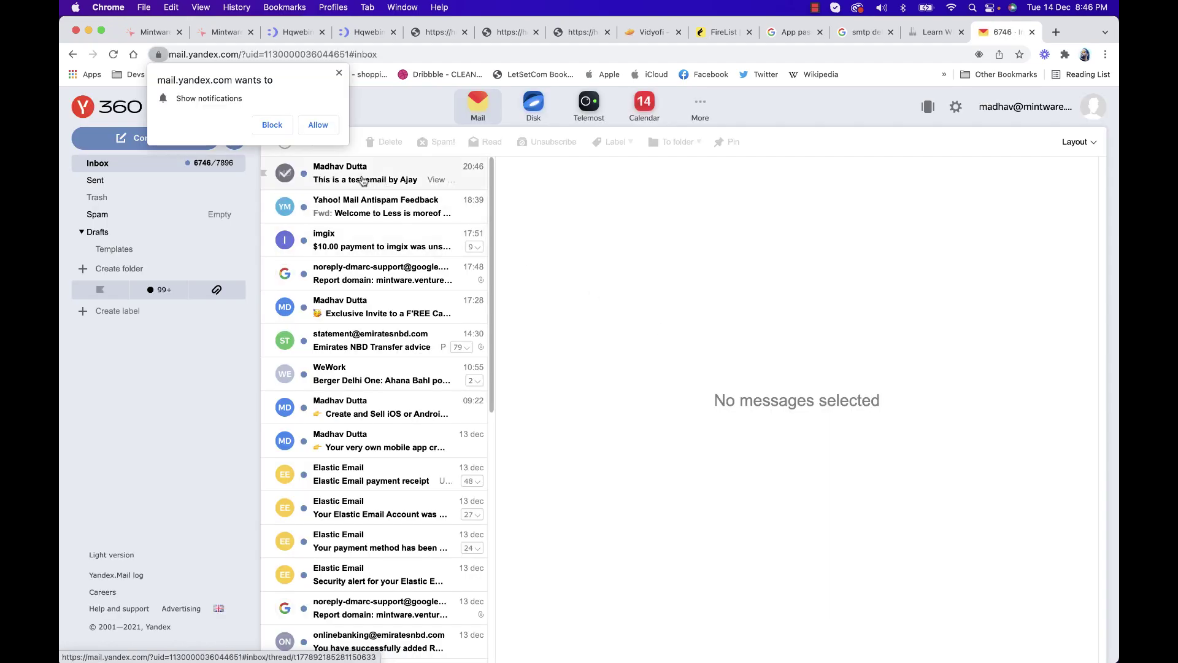
Allow Yandex notifications, open the FireList test email, and check the sender's trust details
{"action": "left_click", "coordinate": [318, 125]}
{"action": "left_click", "coordinate": [338, 169]}
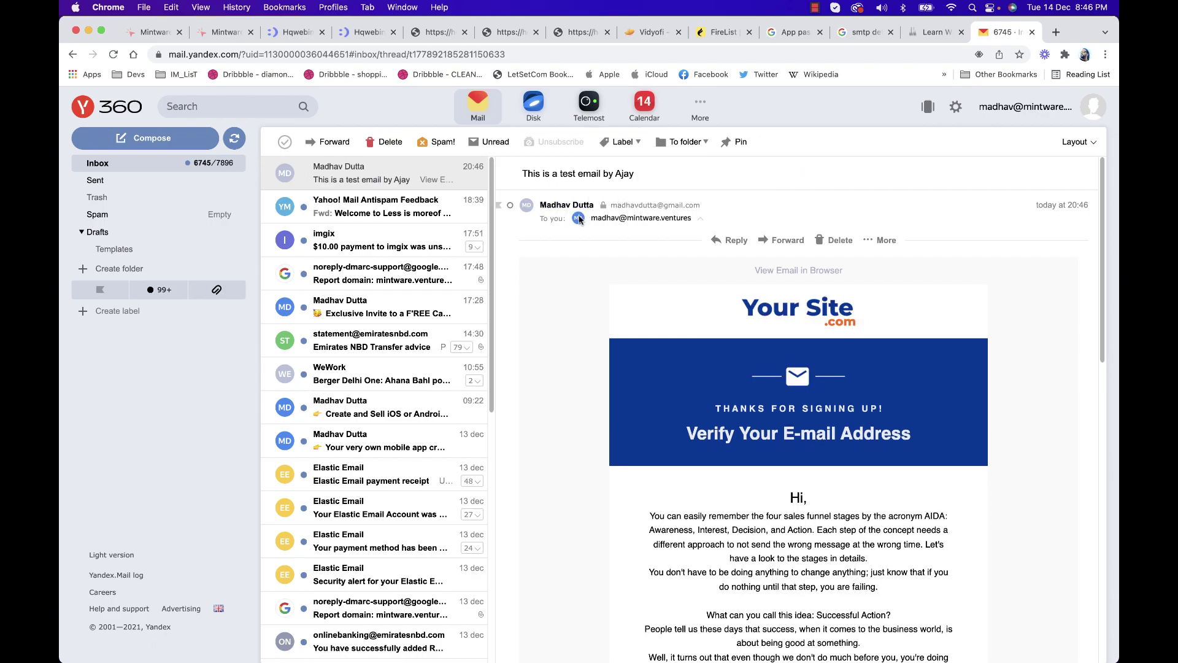
{"action": "left_click", "coordinate": [603, 209]}
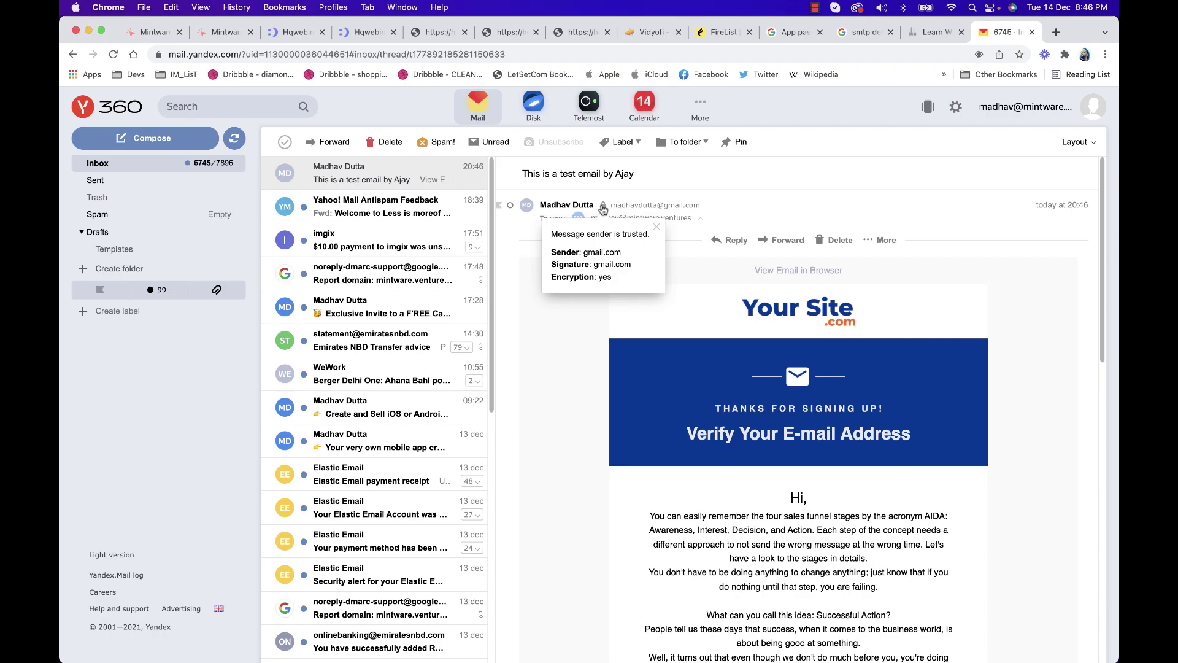
{"action": "left_click", "coordinate": [730, 189]}
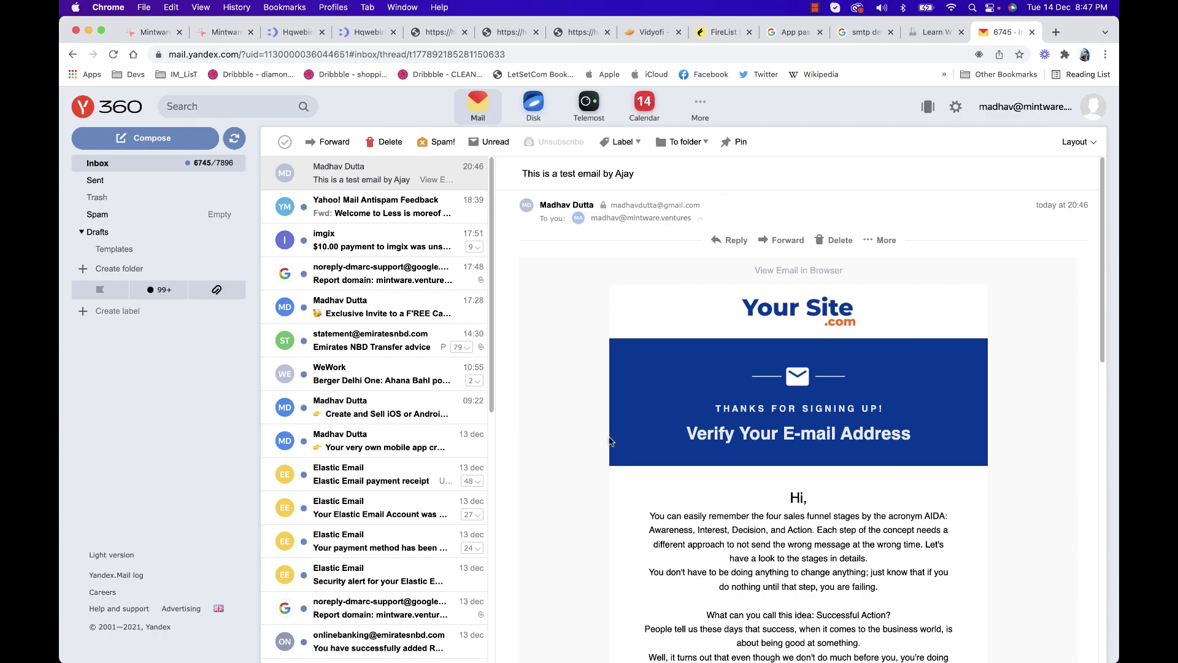
Read through the test email, then switch to the course website's signup page
{"action": "scroll", "coordinate": [635, 411], "scroll_direction": "down", "scroll_amount": 10}
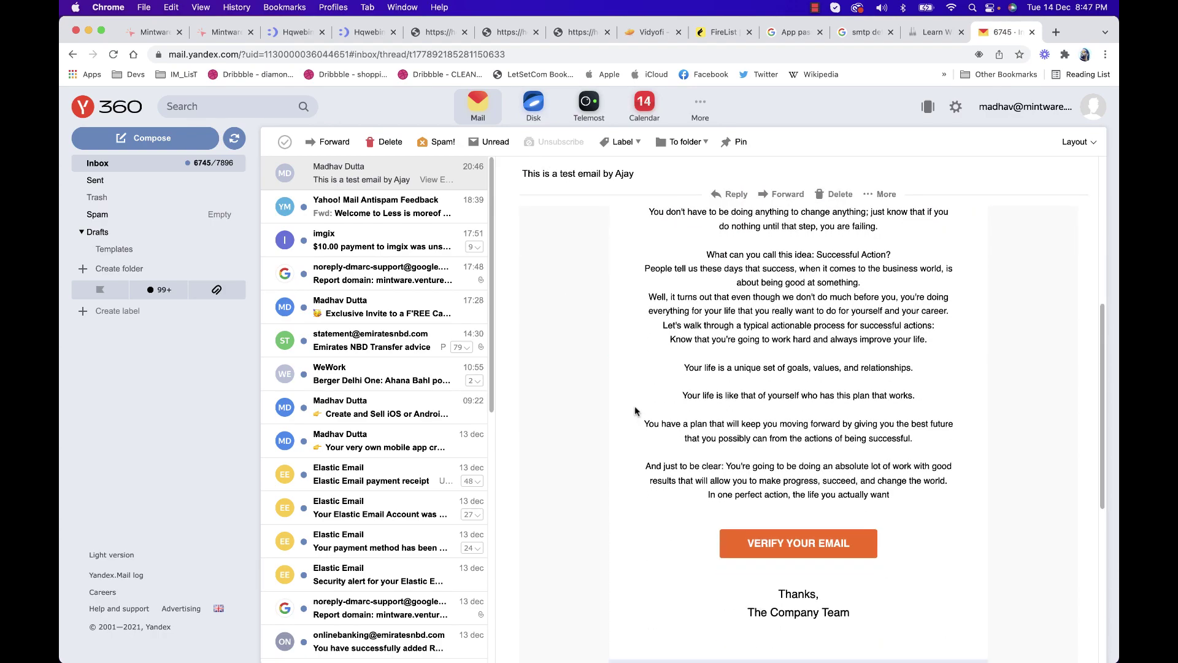
{"action": "scroll", "coordinate": [635, 411], "scroll_direction": "up", "scroll_amount": 10}
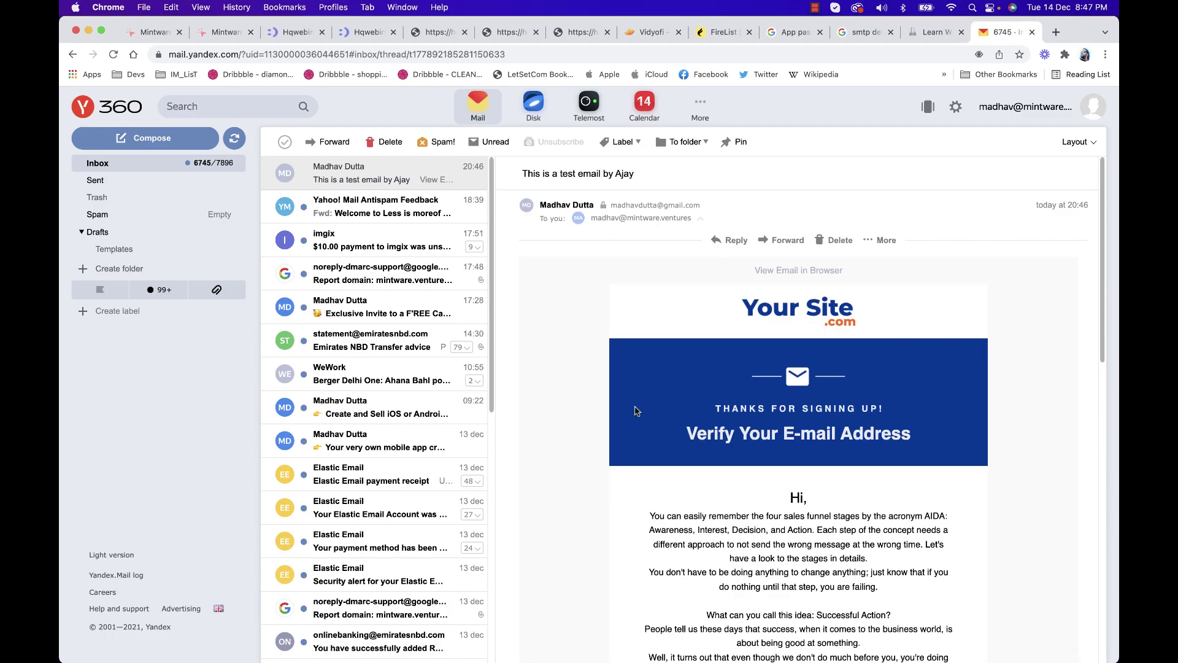
{"action": "scroll", "coordinate": [636, 411], "scroll_direction": "down", "scroll_amount": 5}
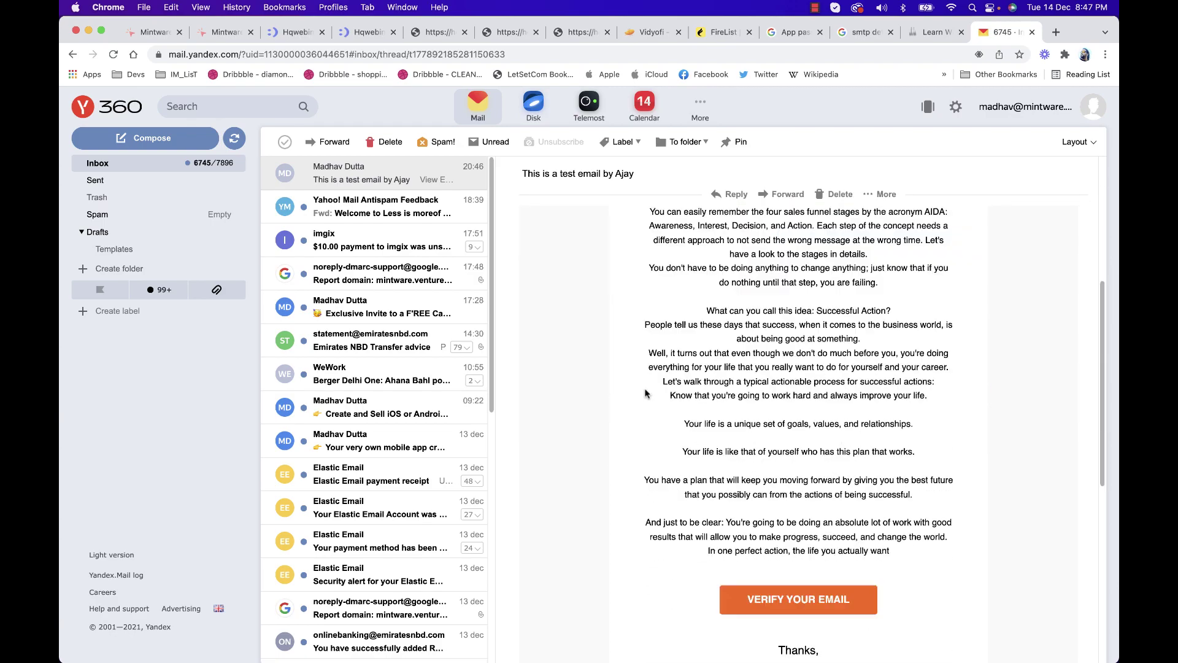
{"action": "scroll", "coordinate": [637, 411], "scroll_direction": "up", "scroll_amount": 1}
{"action": "left_click", "coordinate": [940, 32]}
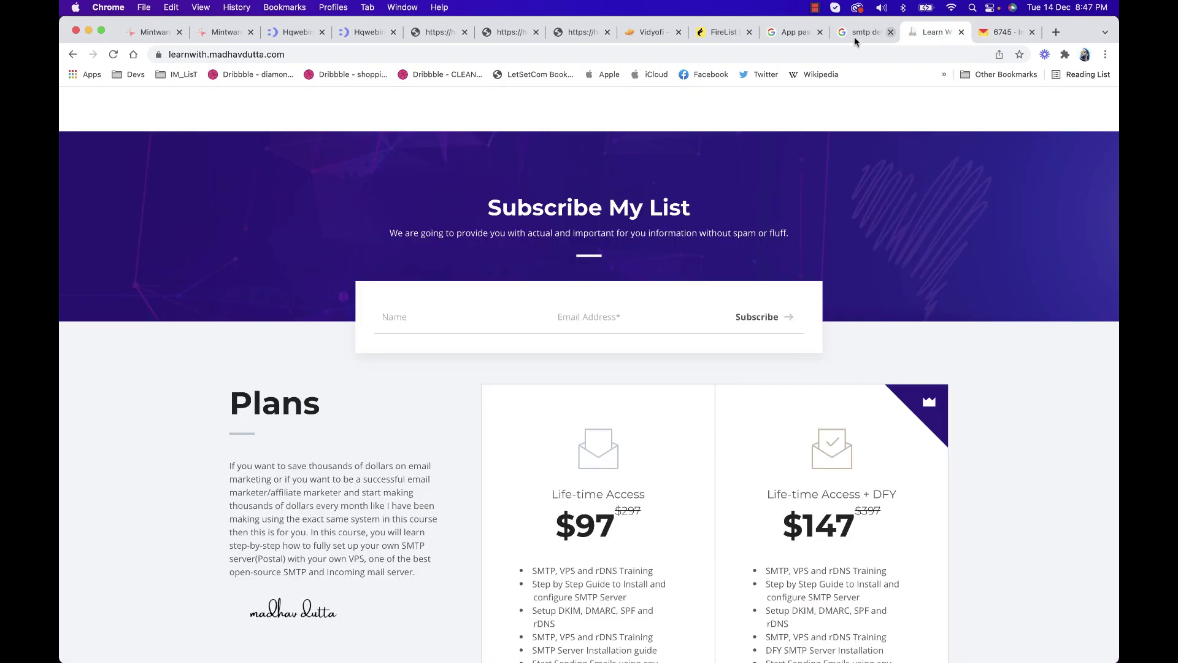
Back in FireList, close Send Test Mail, advance to Broadcast Details, and open a blank tab
{"action": "left_click", "coordinate": [723, 32]}
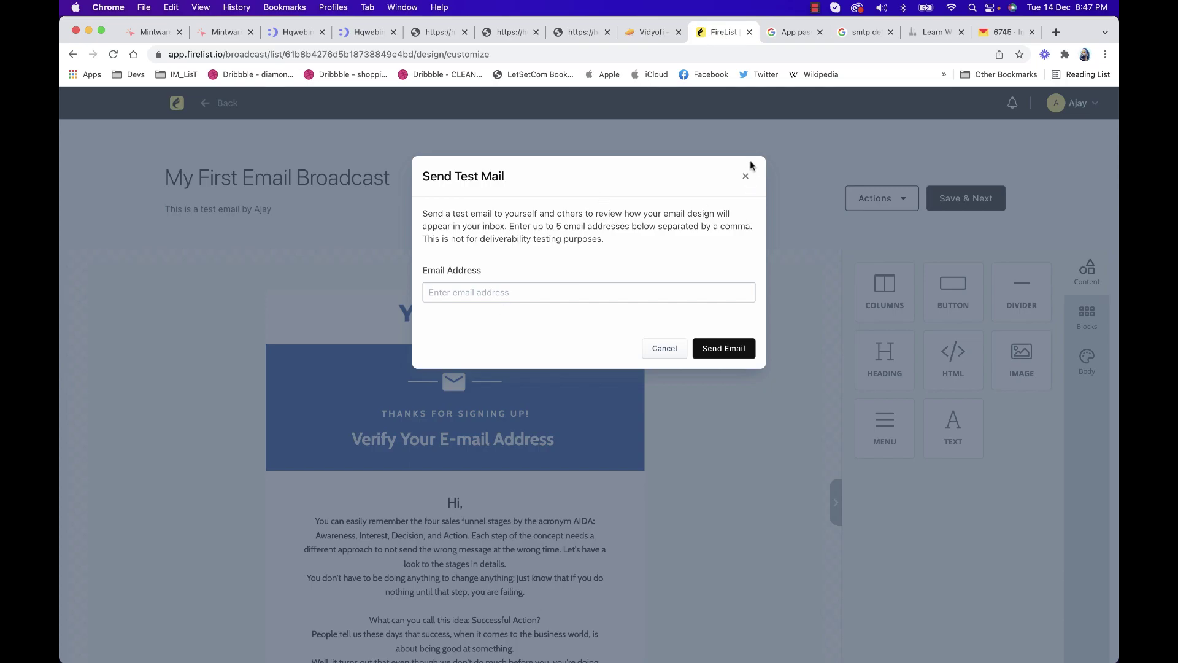
{"action": "left_click", "coordinate": [745, 176]}
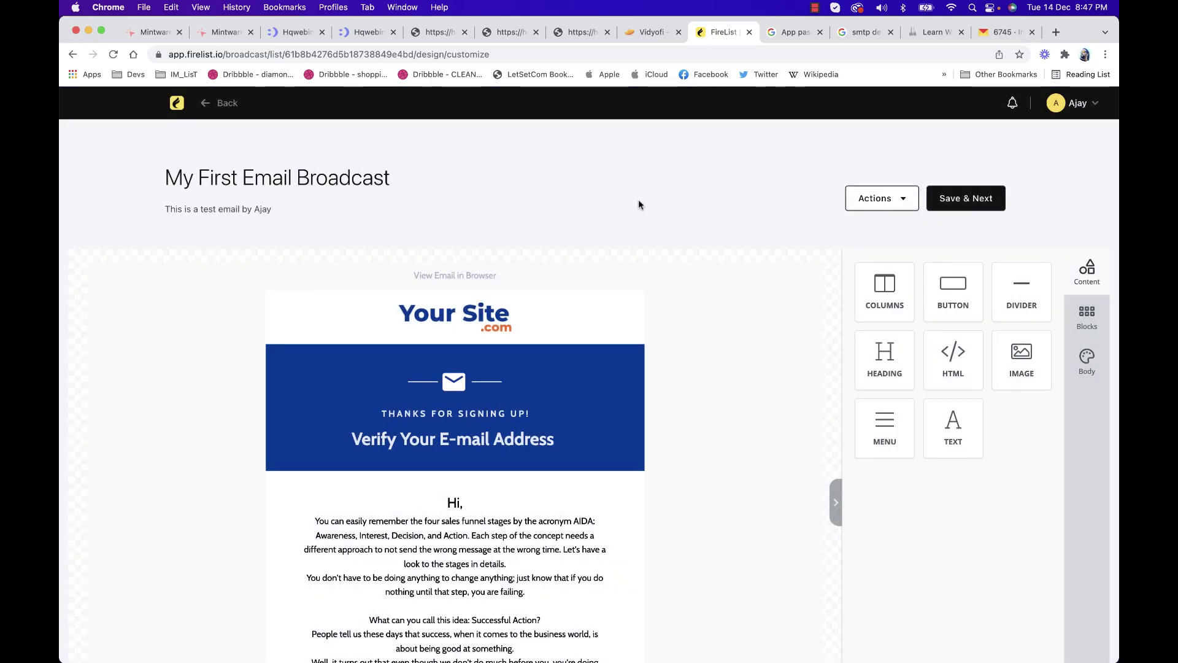
{"action": "left_click", "coordinate": [233, 122]}
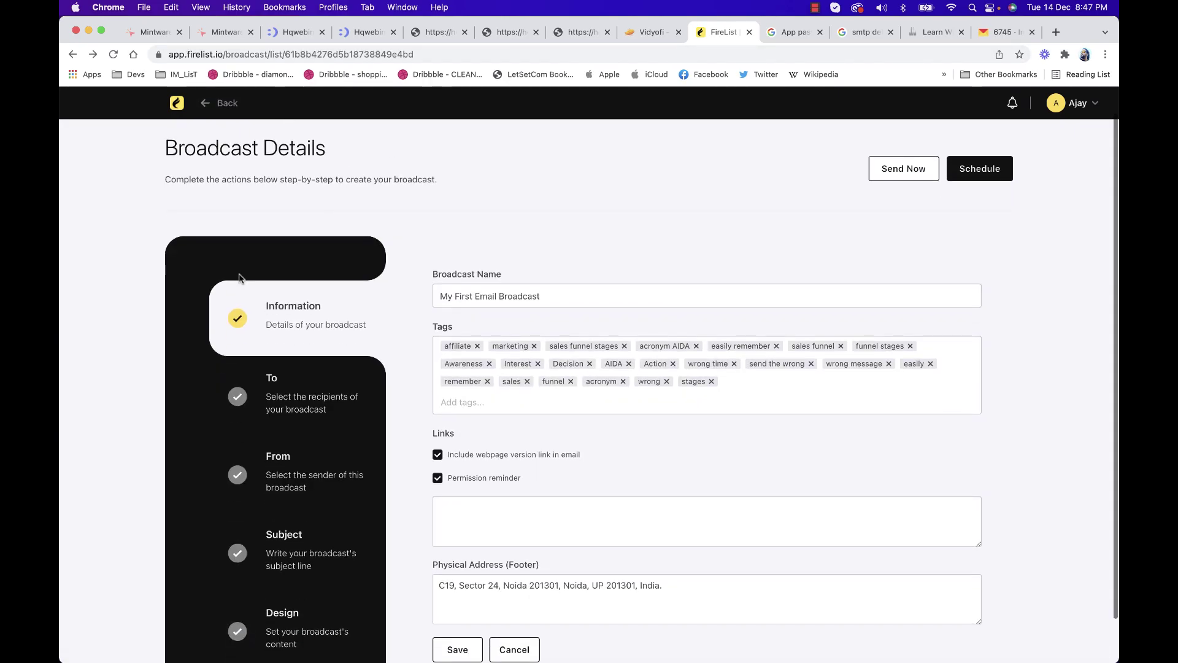
{"action": "left_click", "coordinate": [1056, 32]}
Search Google for 'mailtester', open the mailtester.com result, then close that tab
{"action": "type", "text": "gmai"}
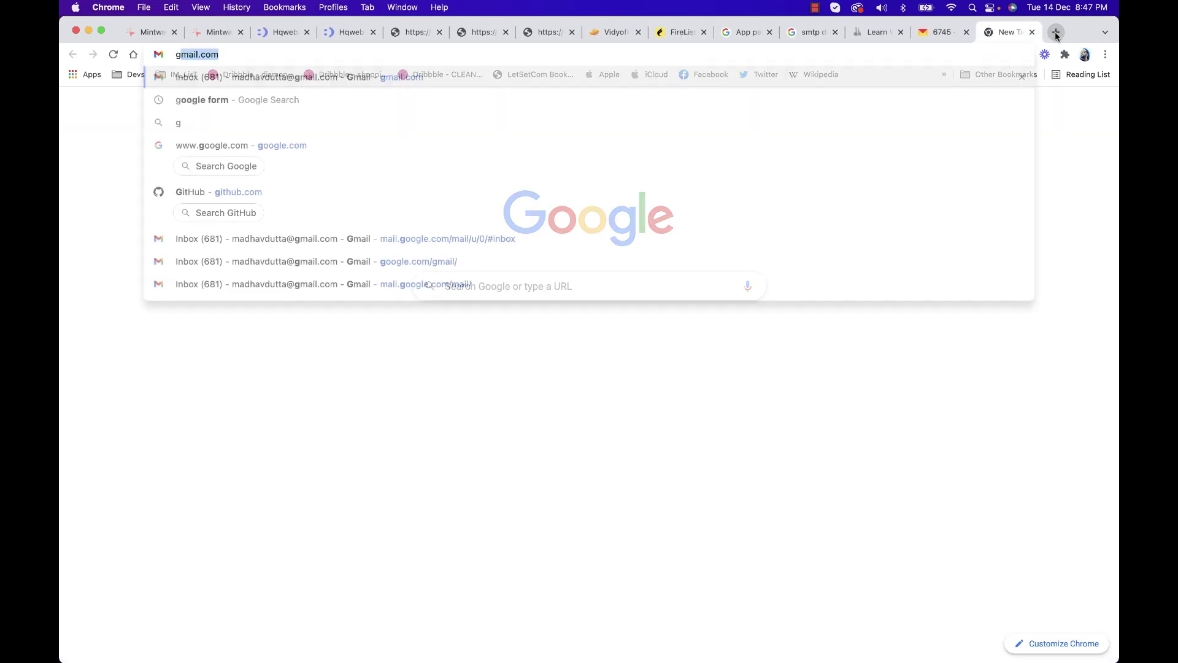
{"action": "key", "text": "BackSpace"}
{"action": "key", "text": "BackSpace"}
{"action": "key", "text": "BackSpace"}
{"action": "key", "text": "BackSpace"}
{"action": "key", "text": "BackSpace"}
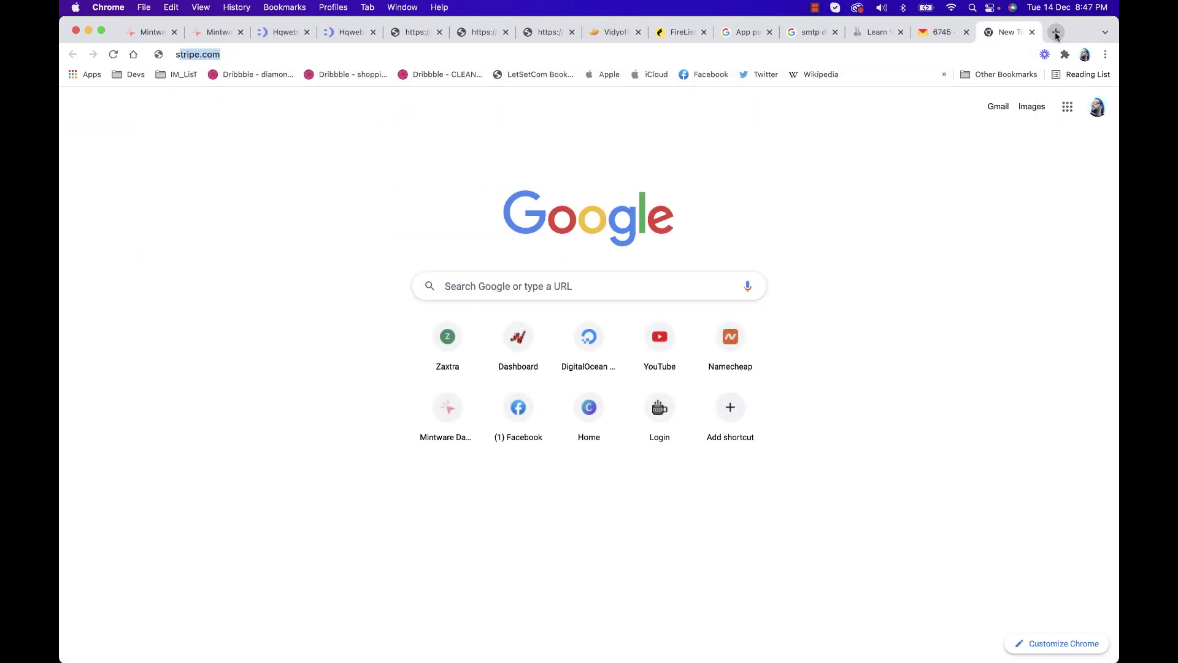
{"action": "type", "text": "smt"}
{"action": "key", "text": "BackSpace"}
{"action": "key", "text": "BackSpace"}
{"action": "key", "text": "BackSpace"}
{"action": "key", "text": "BackSpace"}
{"action": "type", "text": "mailte"}
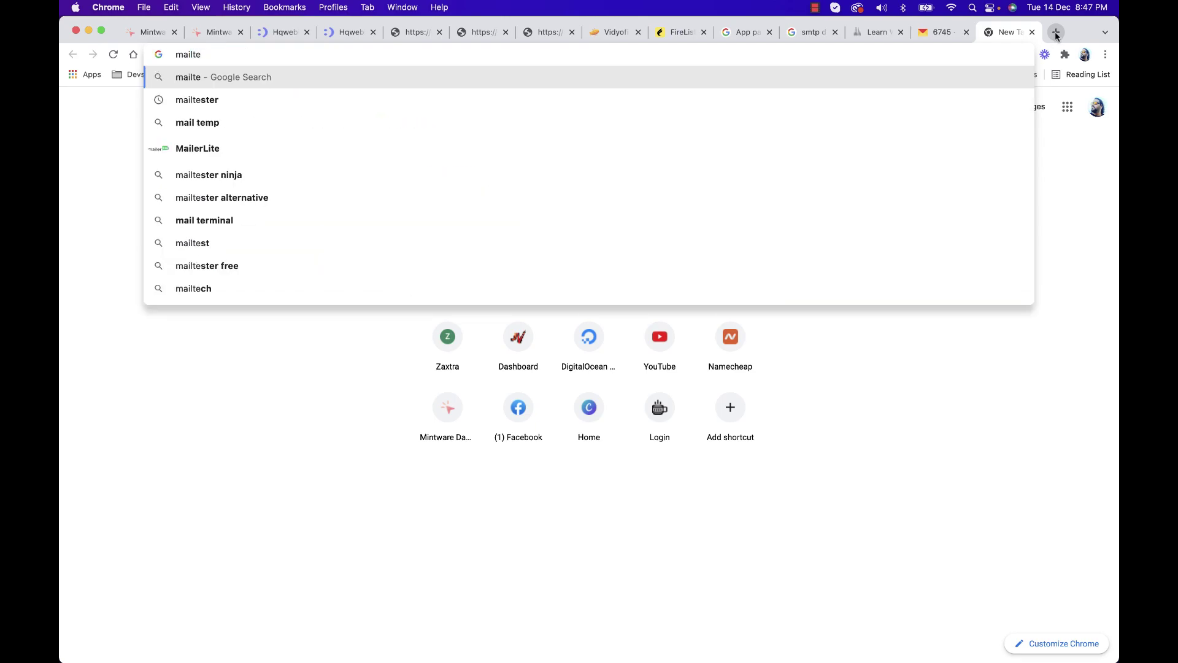
{"action": "key", "text": "Up"}
{"action": "key", "text": "Down"}
{"action": "key", "text": "Down"}
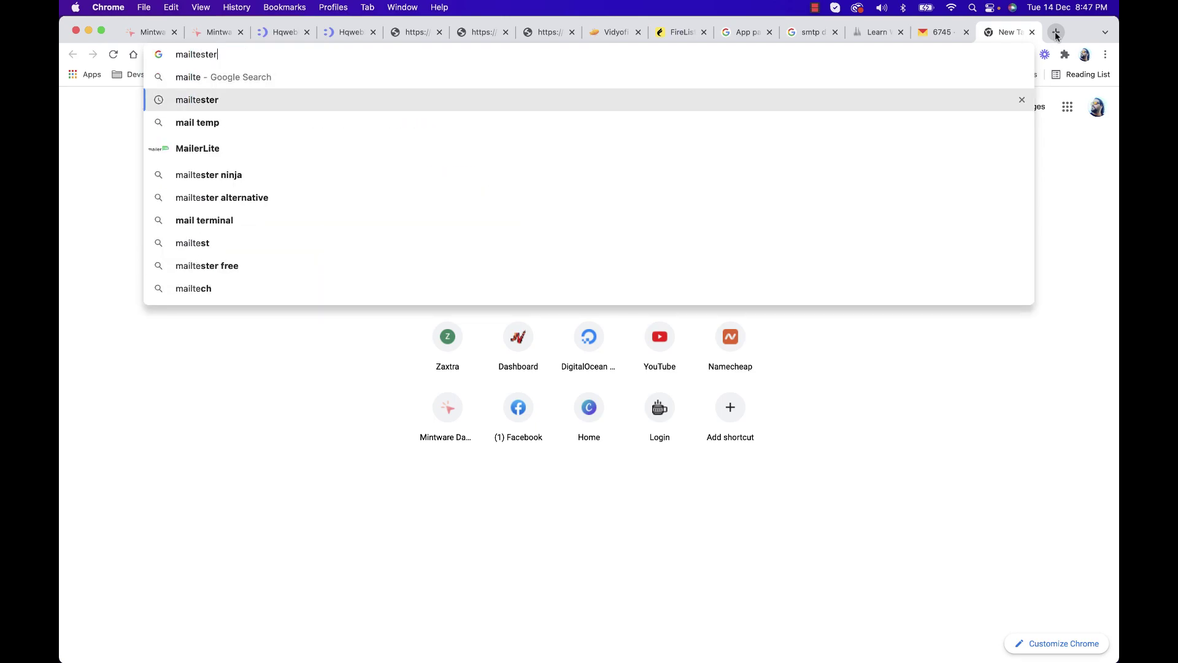
{"action": "key", "text": "Return"}
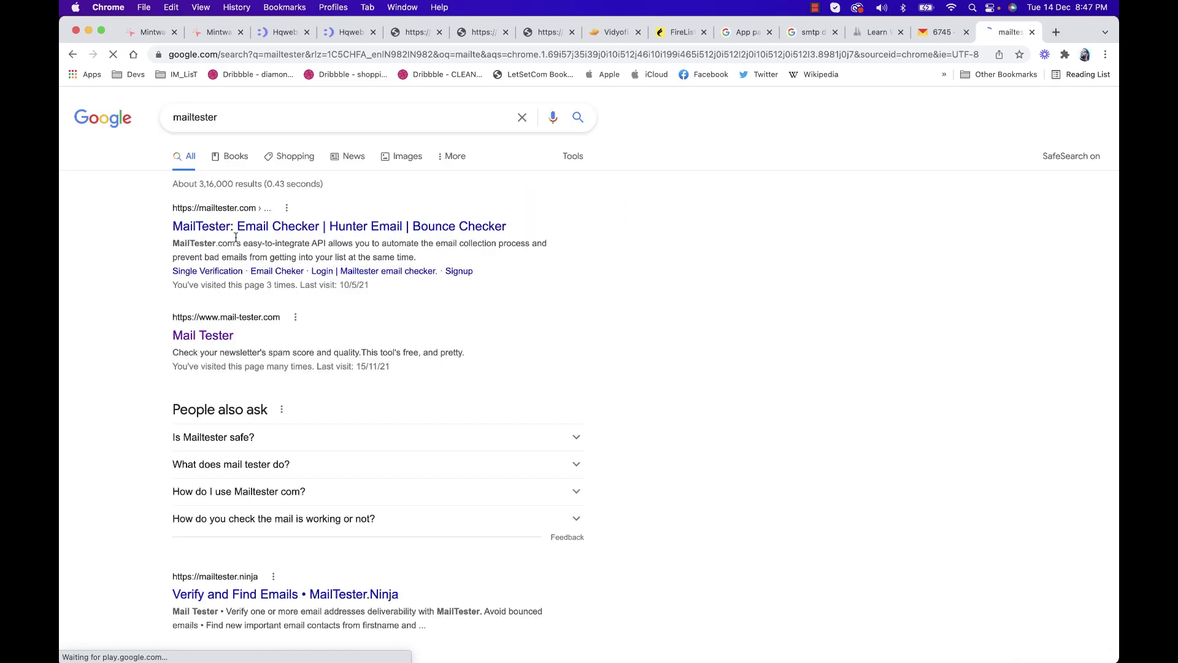
{"action": "left_click", "coordinate": [267, 227]}
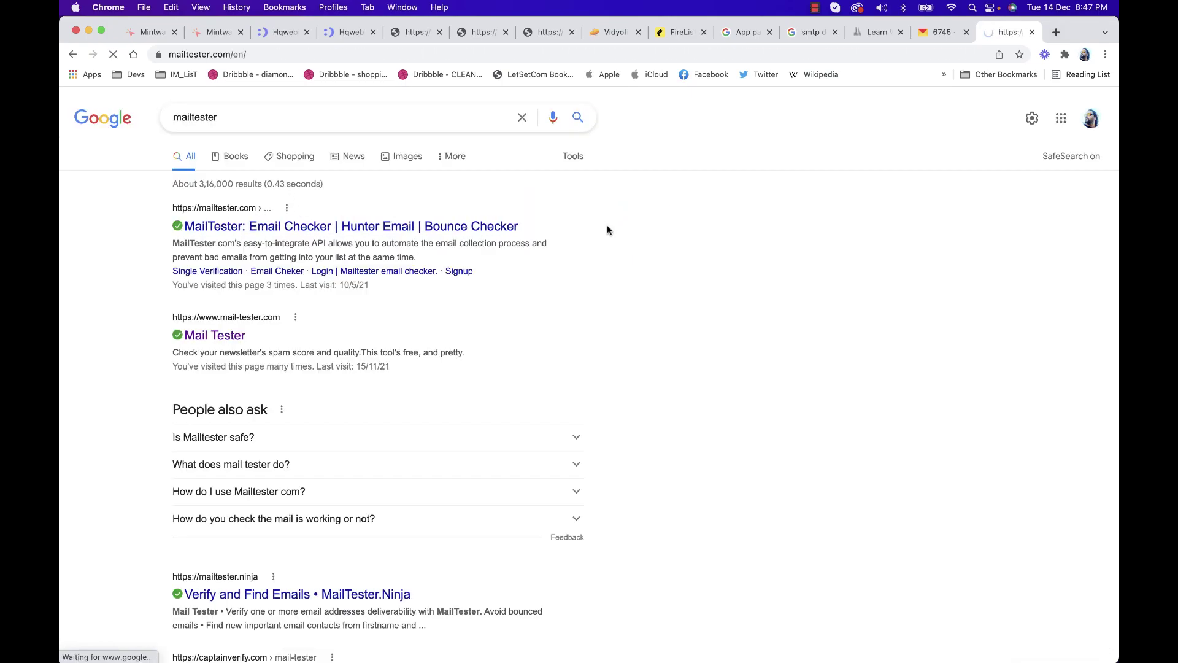
{"action": "left_click", "coordinate": [1033, 32]}
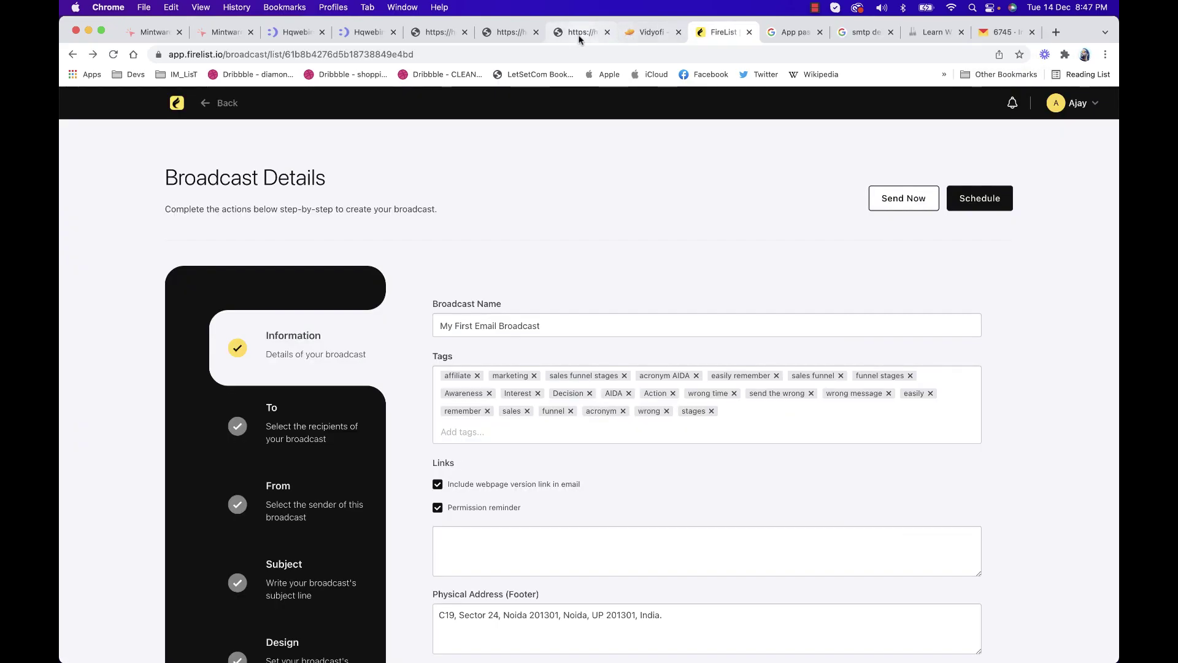
Go to the FireList dashboard and open the Workflow Automation page
{"action": "left_click", "coordinate": [176, 103]}
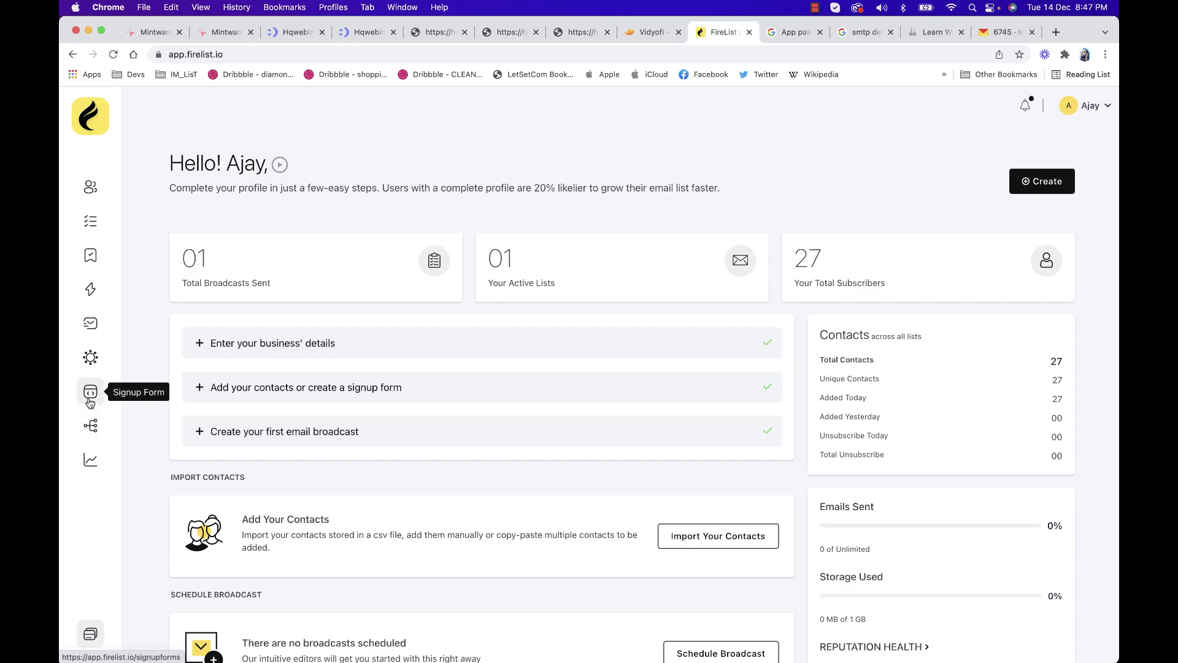
{"action": "left_click", "coordinate": [93, 428]}
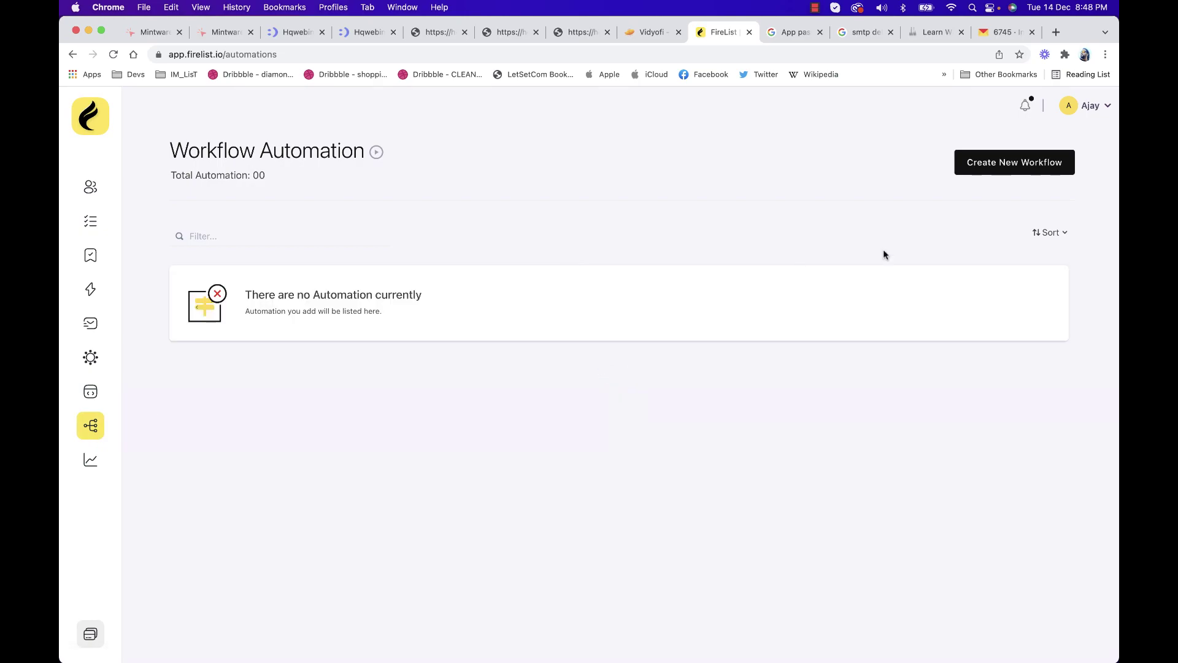
Create a workflow named Demo triggered when a contact joins My Demo List
{"action": "left_click", "coordinate": [989, 165]}
{"action": "left_click", "coordinate": [521, 236]}
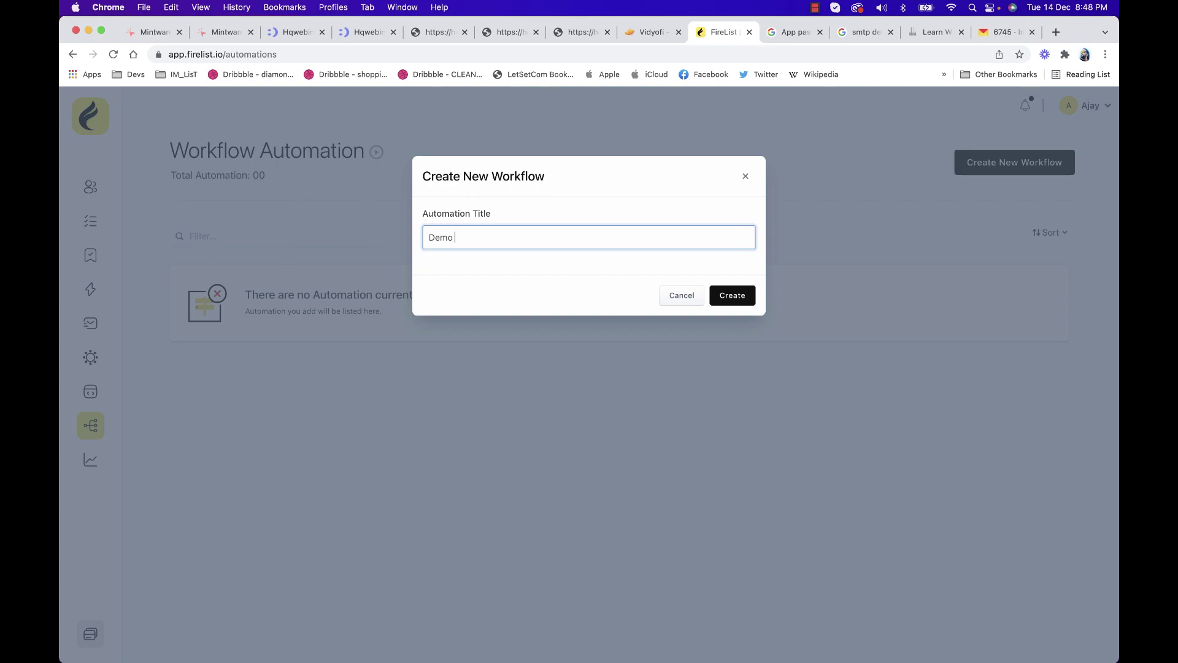
{"action": "left_click", "coordinate": [732, 296]}
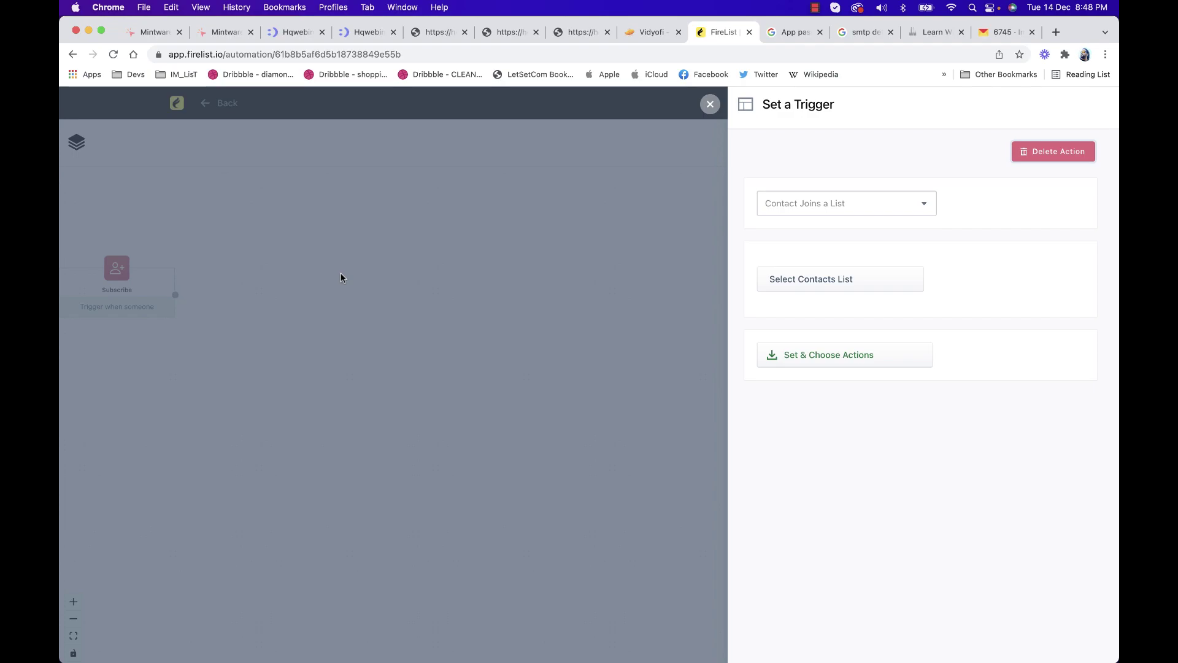
{"action": "left_click", "coordinate": [834, 210]}
{"action": "left_click", "coordinate": [844, 207]}
{"action": "left_click", "coordinate": [824, 276]}
{"action": "left_click", "coordinate": [799, 350]}
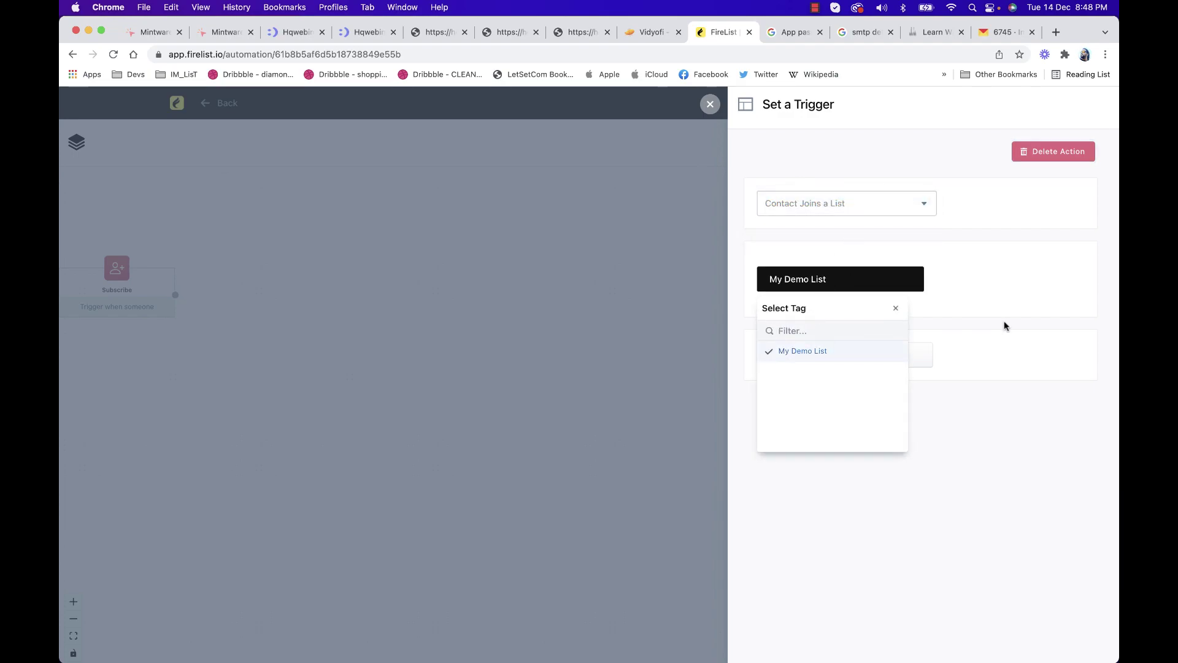
{"action": "left_click", "coordinate": [1004, 325]}
{"action": "left_click", "coordinate": [894, 347]}
Place Add To Tag and Send Email action nodes and connect Subscribe to Add To Tag
{"action": "left_click_drag", "start_coordinate": [141, 304], "coordinate": [204, 307]}
{"action": "left_click", "coordinate": [77, 141]}
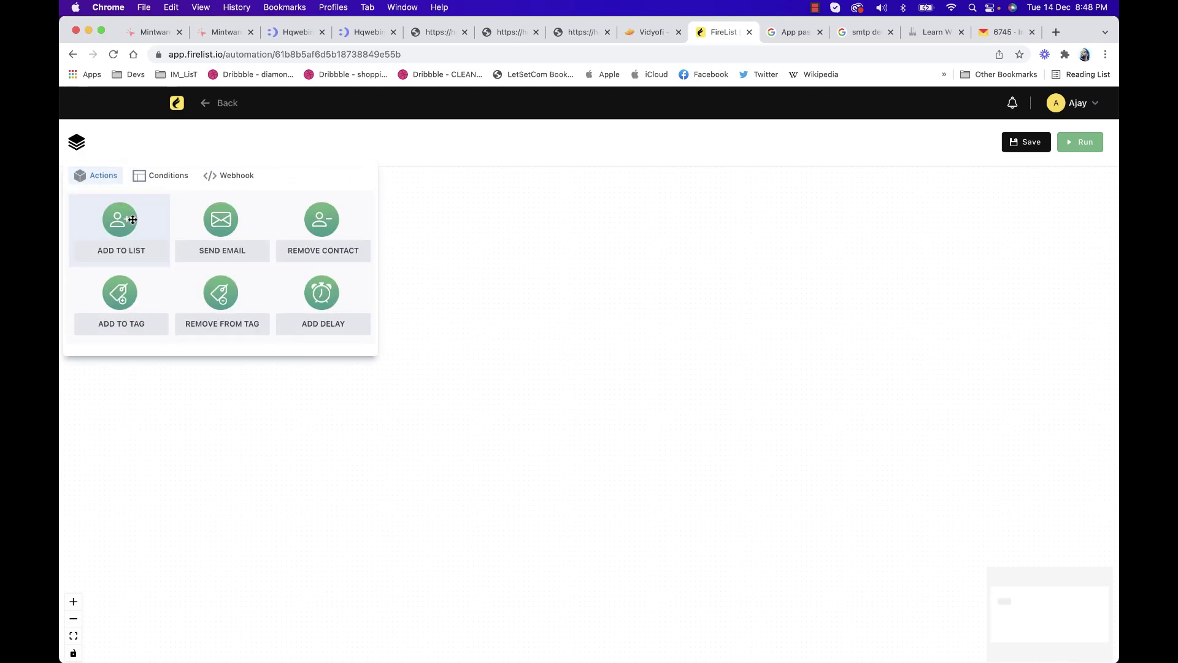
{"action": "left_click_drag", "start_coordinate": [141, 291], "coordinate": [487, 278]}
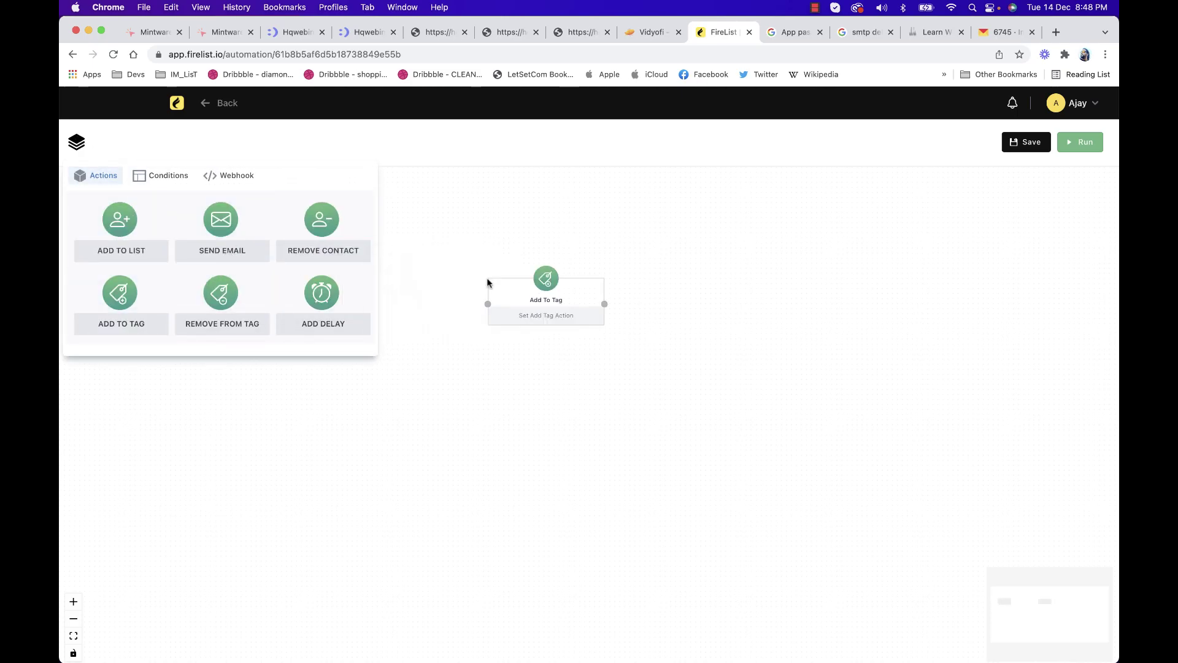
{"action": "left_click_drag", "start_coordinate": [206, 234], "coordinate": [771, 276]}
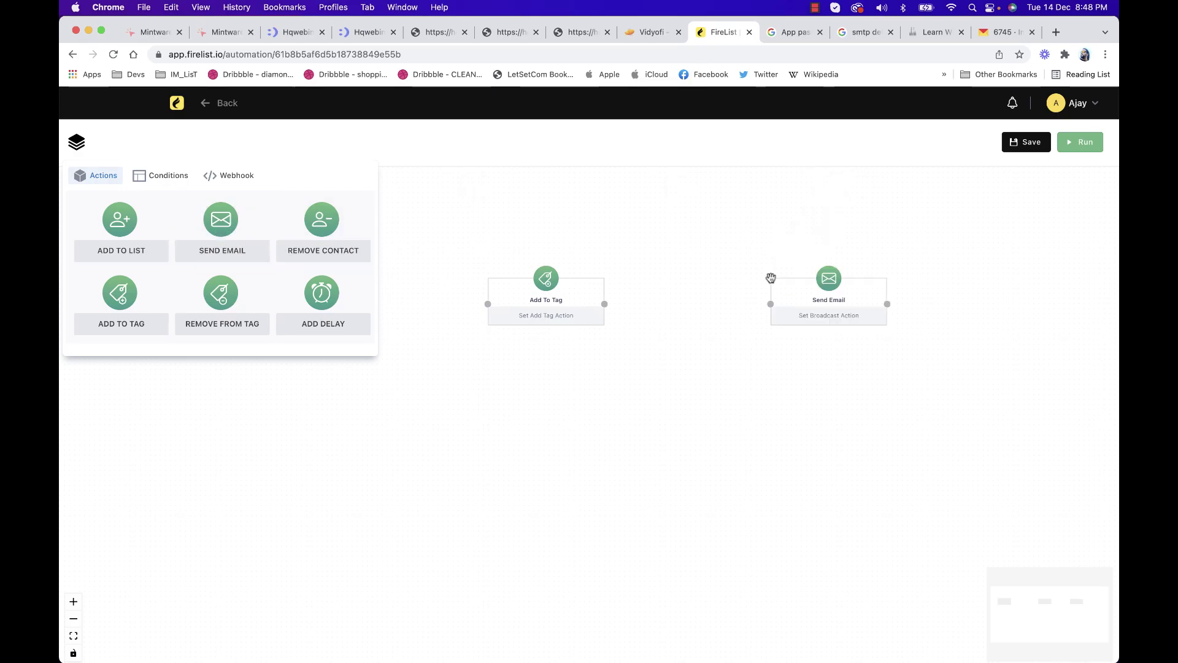
{"action": "left_click", "coordinate": [559, 242]}
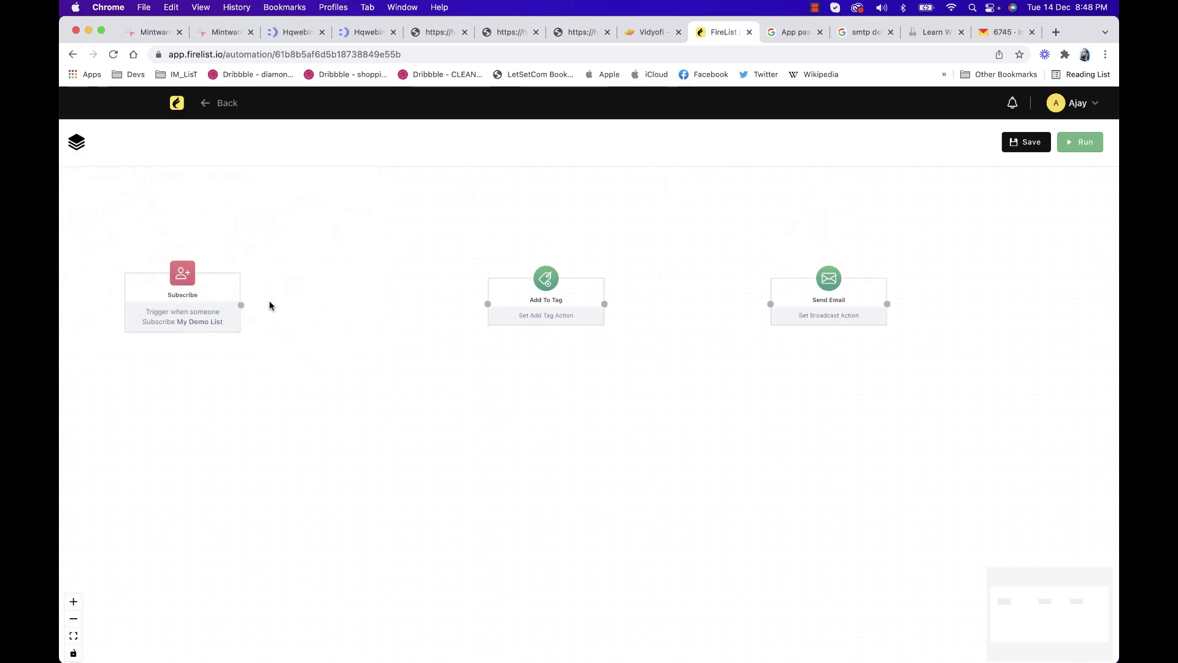
{"action": "left_click_drag", "start_coordinate": [241, 305], "coordinate": [388, 226]}
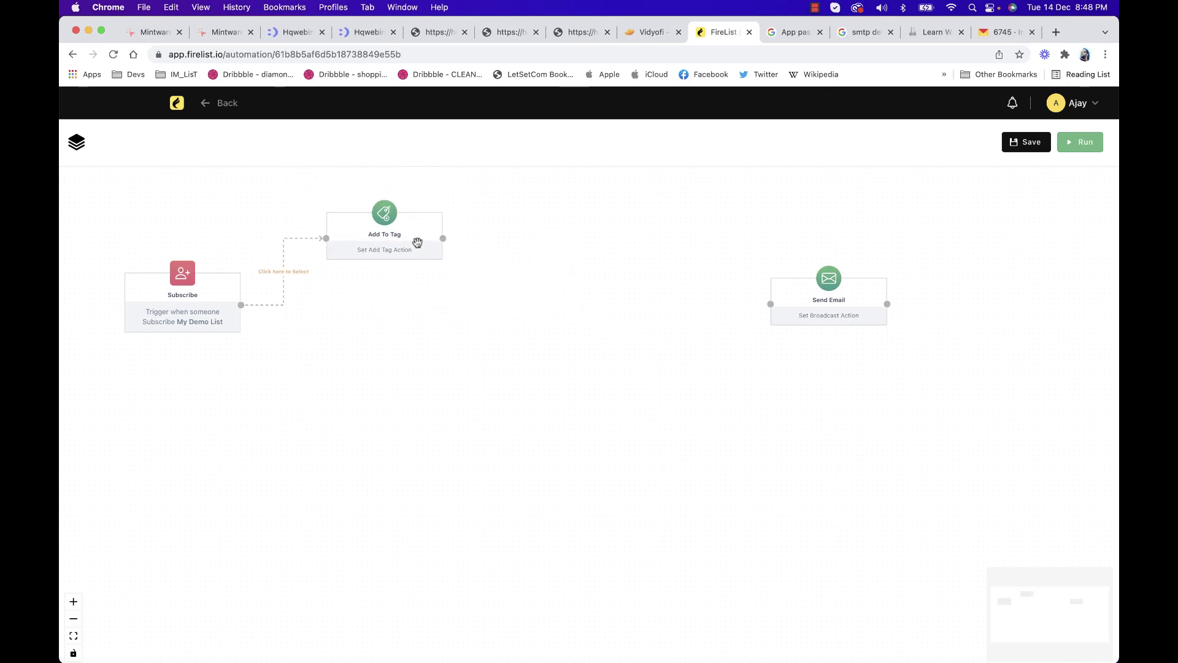
Set the Add To Tag step to apply the Gmail Users tag
{"action": "left_click", "coordinate": [417, 243]}
{"action": "left_click", "coordinate": [852, 232]}
{"action": "left_click", "coordinate": [837, 302]}
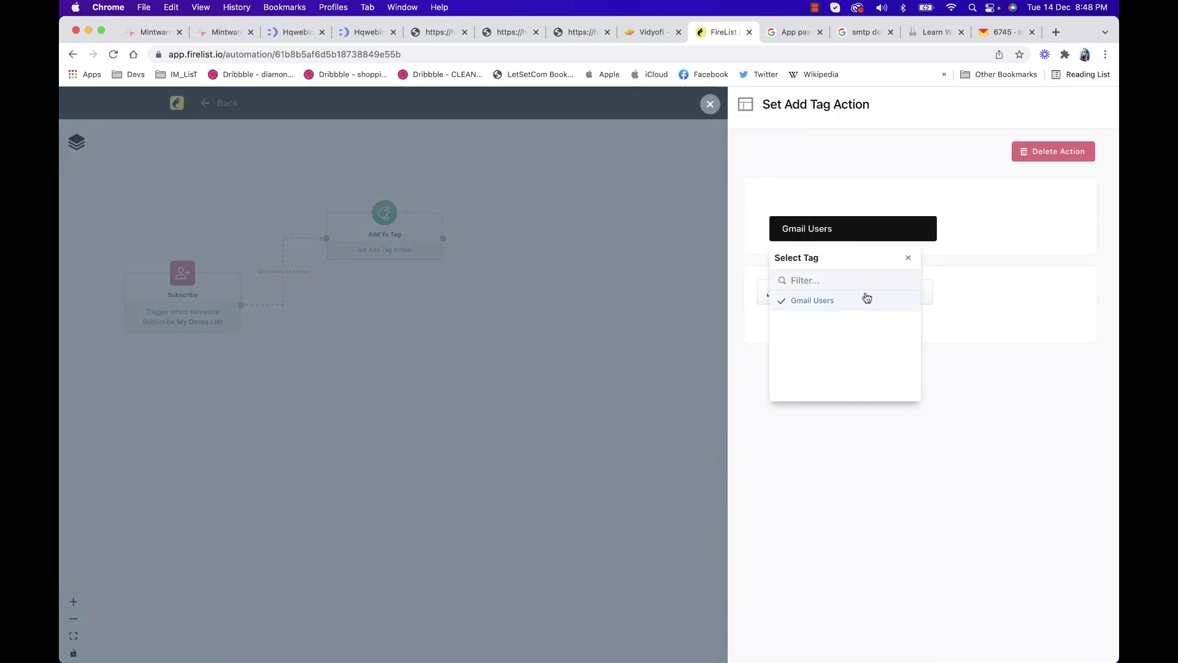
{"action": "left_click", "coordinate": [1005, 277]}
{"action": "left_click", "coordinate": [904, 297]}
Connect Add To Tag to Send Email and set it to send My First Email Broadcast
{"action": "left_click_drag", "start_coordinate": [828, 302], "coordinate": [593, 300]}
{"action": "left_click_drag", "start_coordinate": [442, 238], "coordinate": [605, 351]}
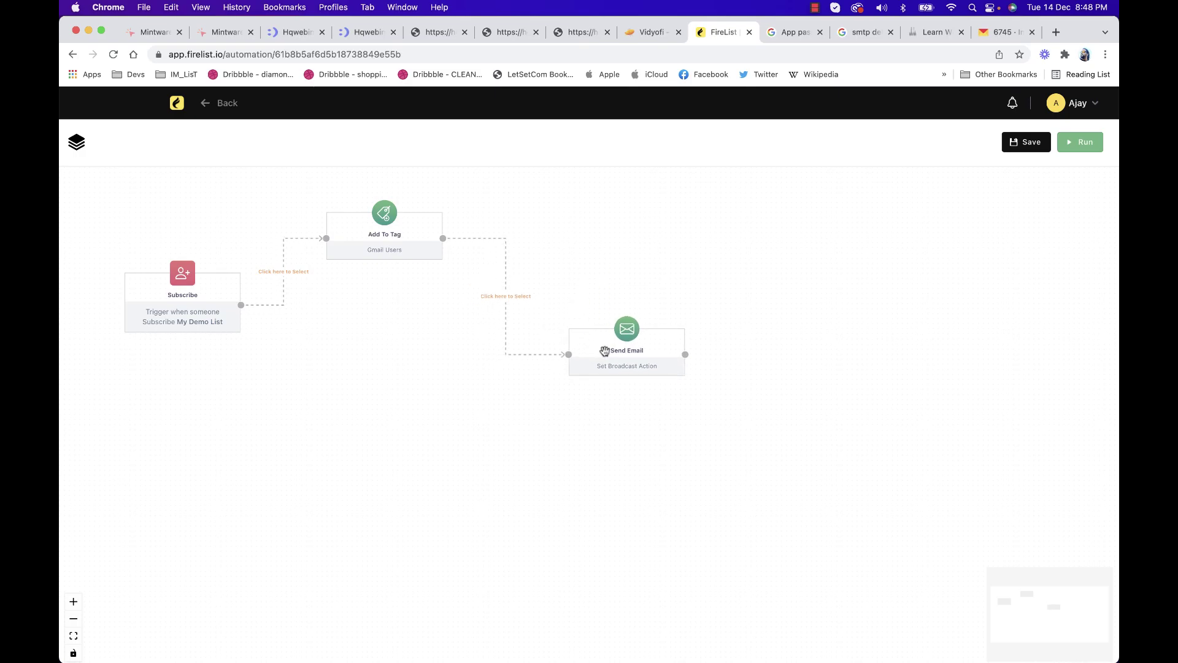
{"action": "left_click", "coordinate": [653, 360]}
{"action": "left_click", "coordinate": [831, 229]}
{"action": "left_click", "coordinate": [830, 300]}
{"action": "left_click", "coordinate": [982, 282]}
{"action": "left_click", "coordinate": [912, 273]}
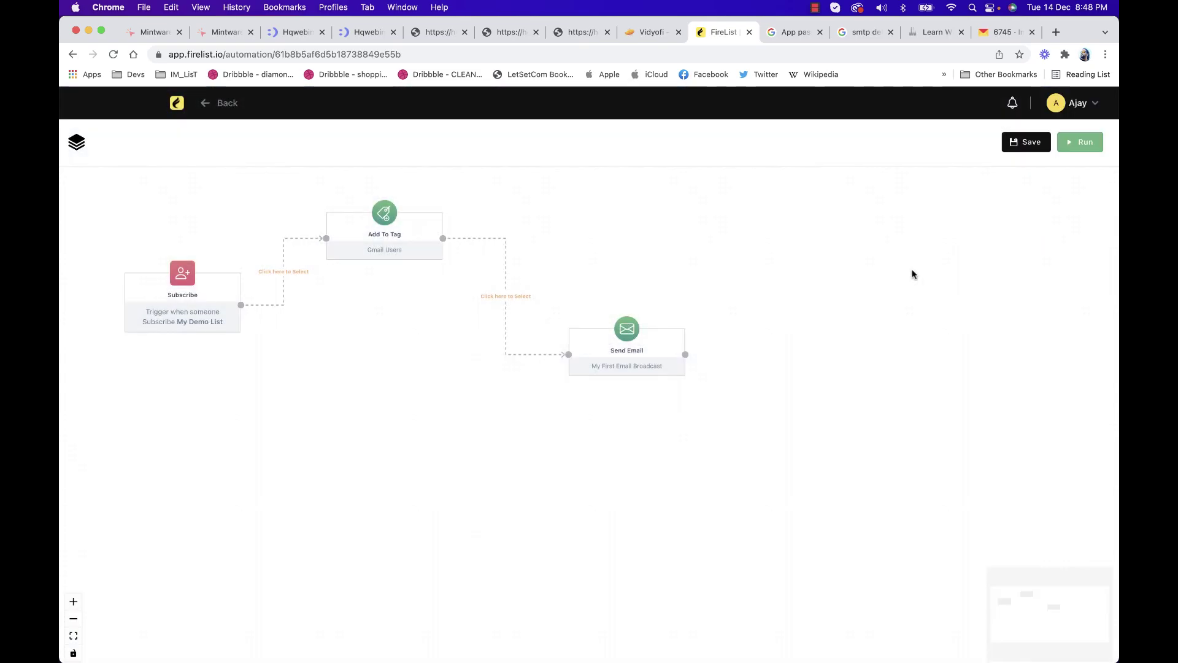
Save and run the Demo workflow, then return to the dashboard
{"action": "left_click", "coordinate": [1042, 146]}
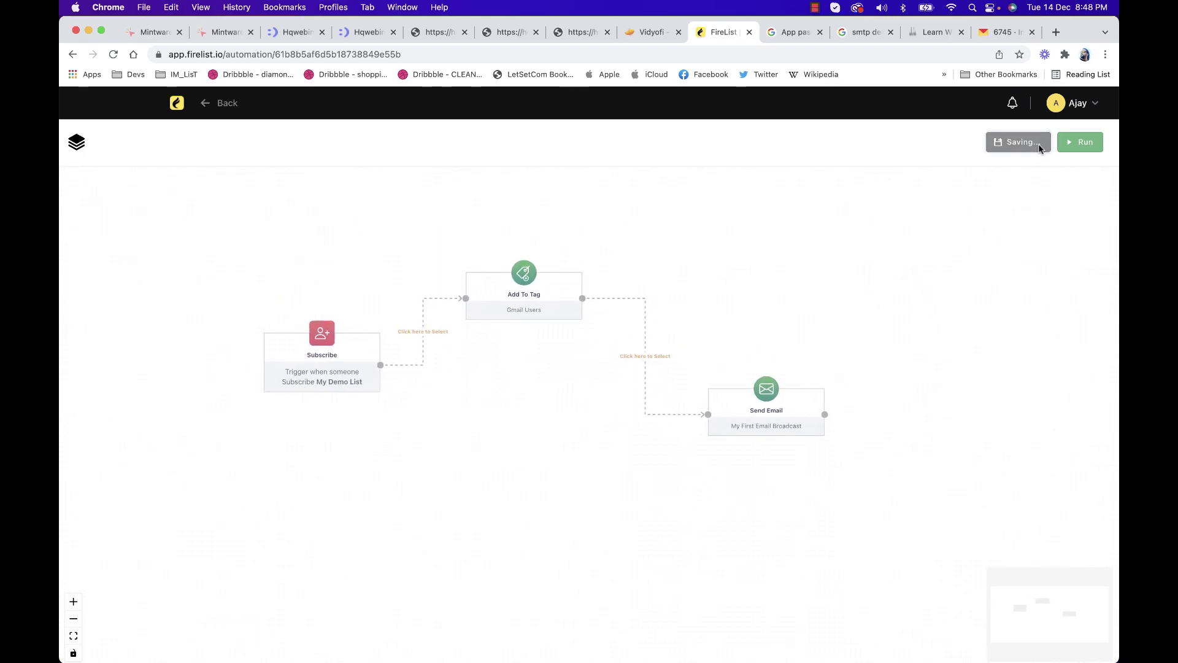
{"action": "left_click", "coordinate": [1068, 147]}
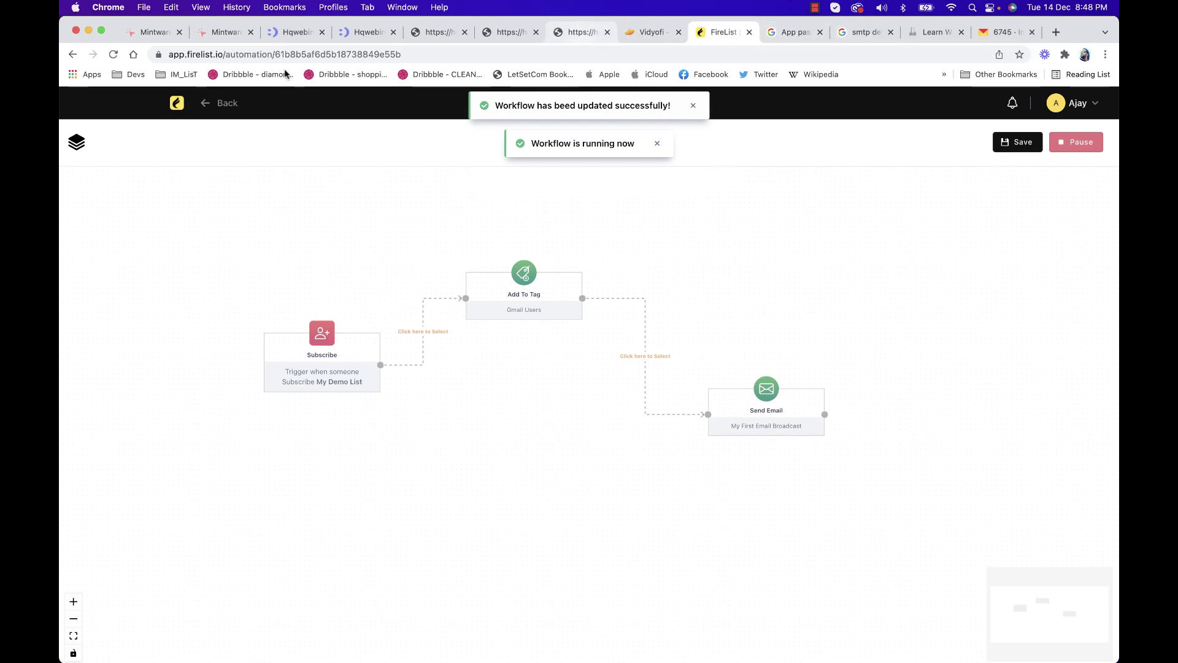
{"action": "left_click", "coordinate": [174, 105]}
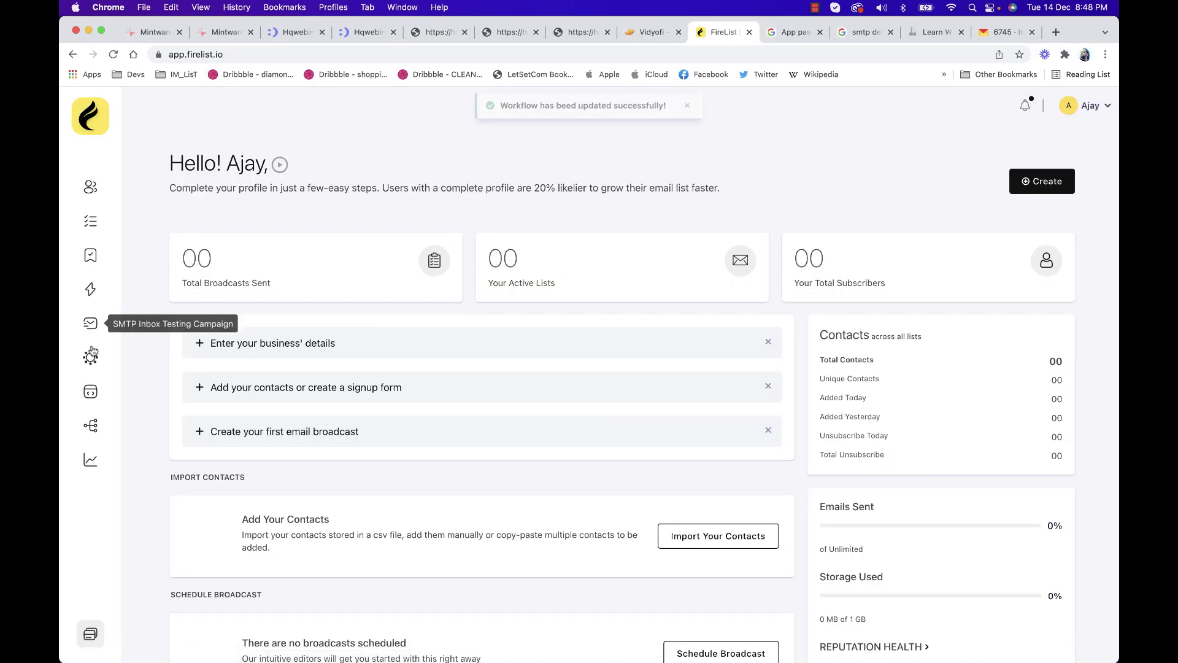
Copy the Demo SignUp Form's public URL and load it in a new tab
{"action": "left_click", "coordinate": [90, 391]}
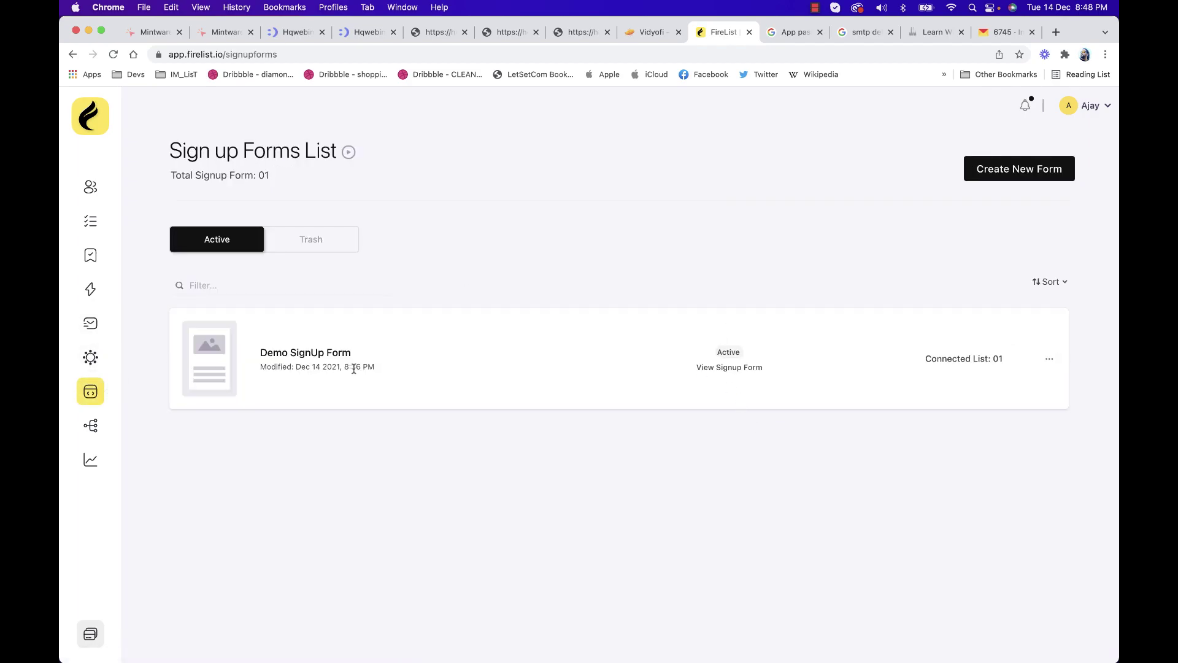
{"action": "left_click", "coordinate": [337, 354]}
{"action": "left_click", "coordinate": [867, 199]}
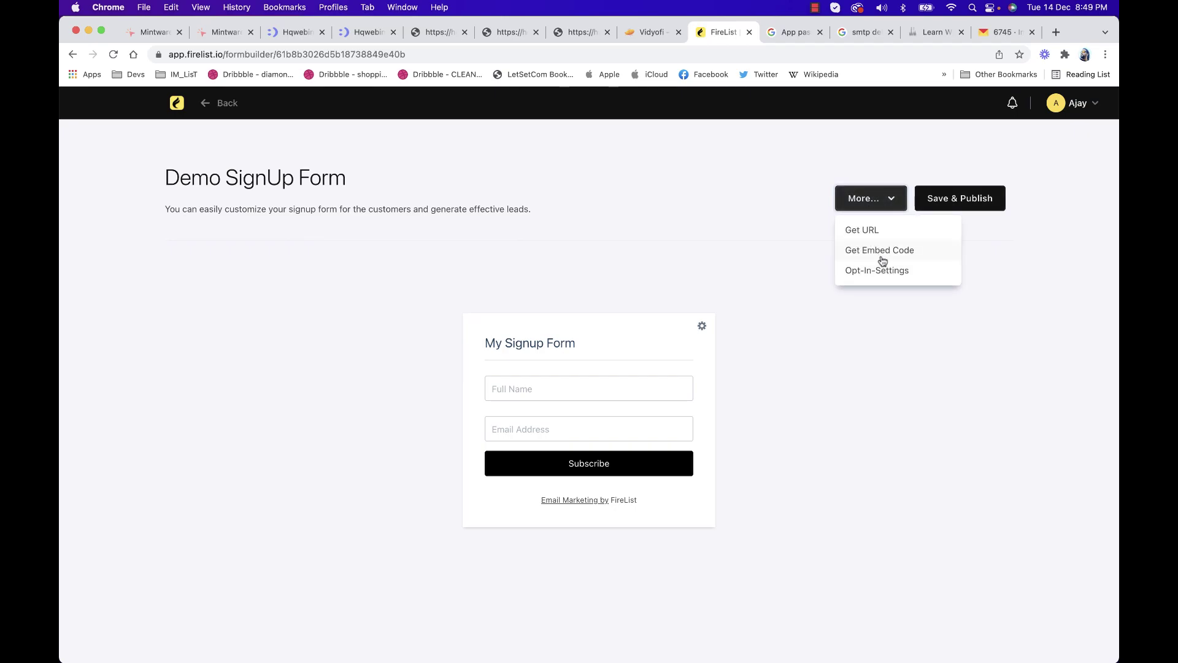
{"action": "left_click", "coordinate": [870, 230]}
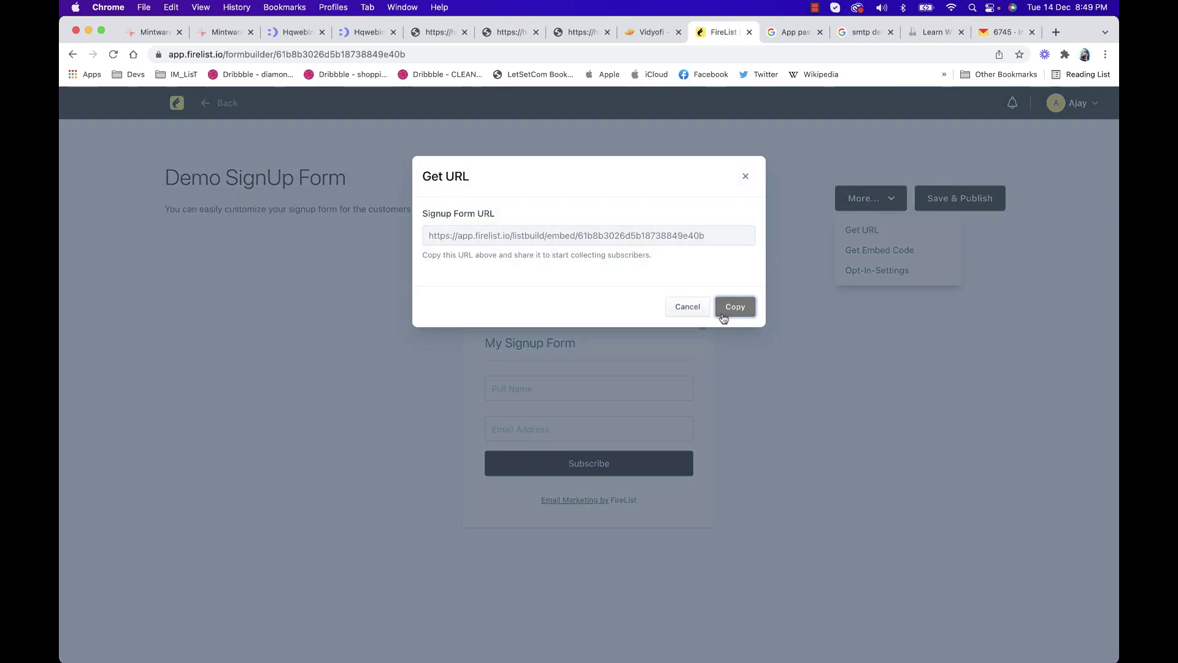
{"action": "left_click", "coordinate": [724, 317]}
{"action": "left_click", "coordinate": [1056, 32]}
{"action": "key", "text": "super+v"}
{"action": "key", "text": "Return"}
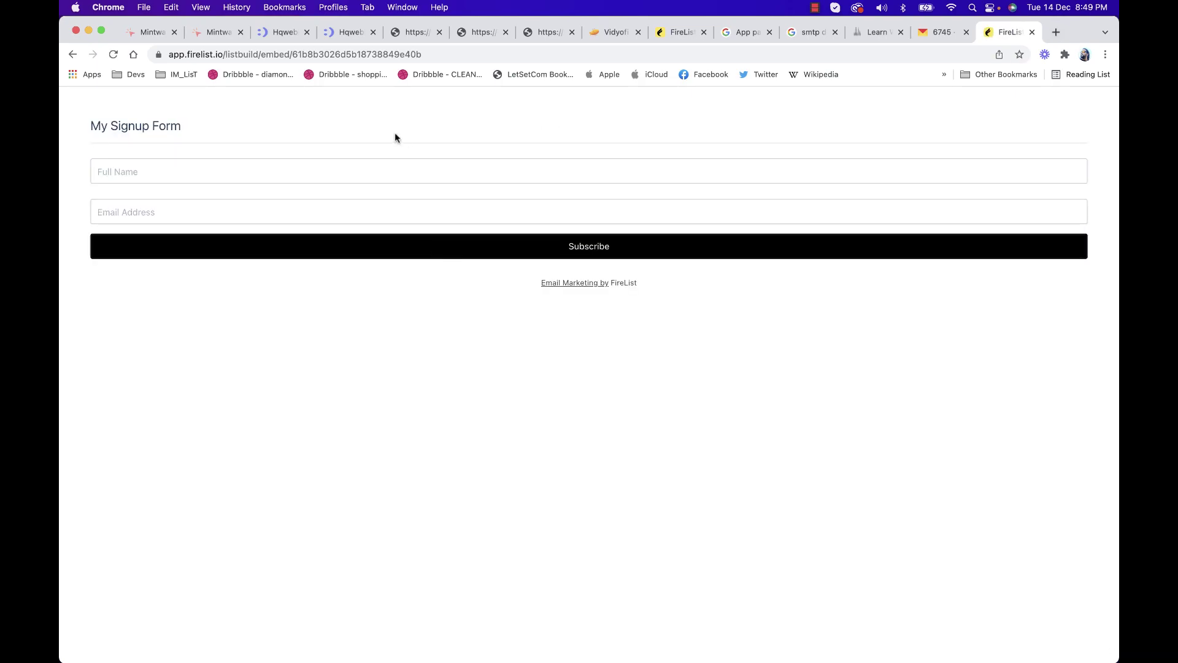
Fill in the test subscriber's full name and e-mail address and submit the subscription
{"action": "left_click", "coordinate": [197, 171]}
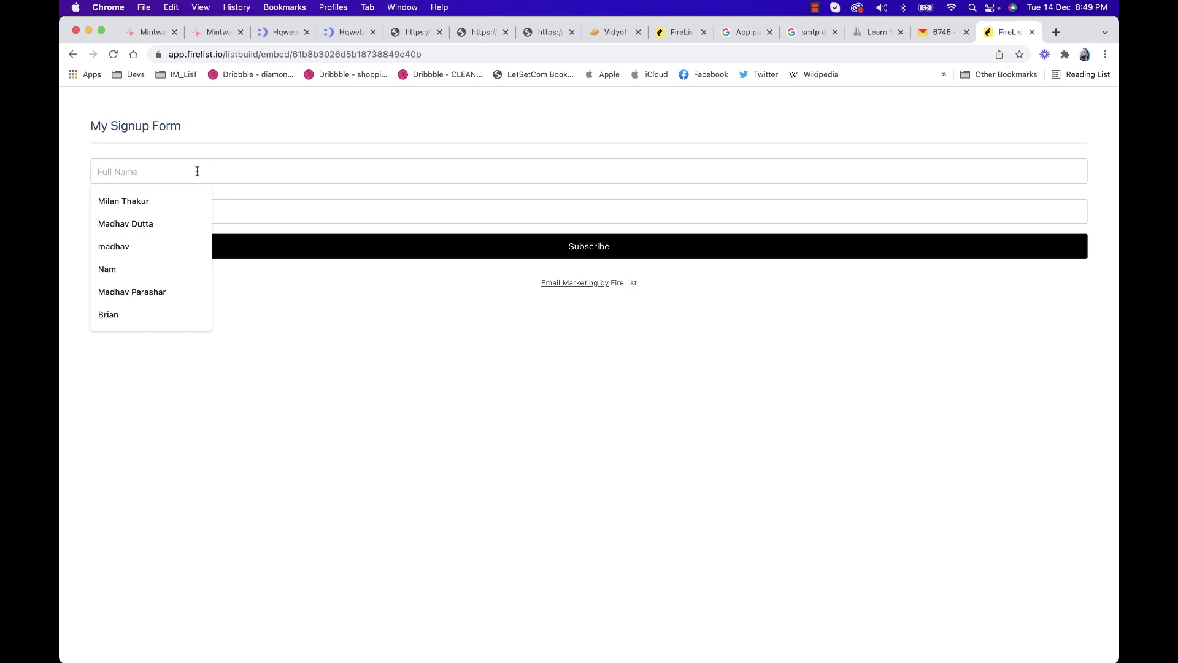
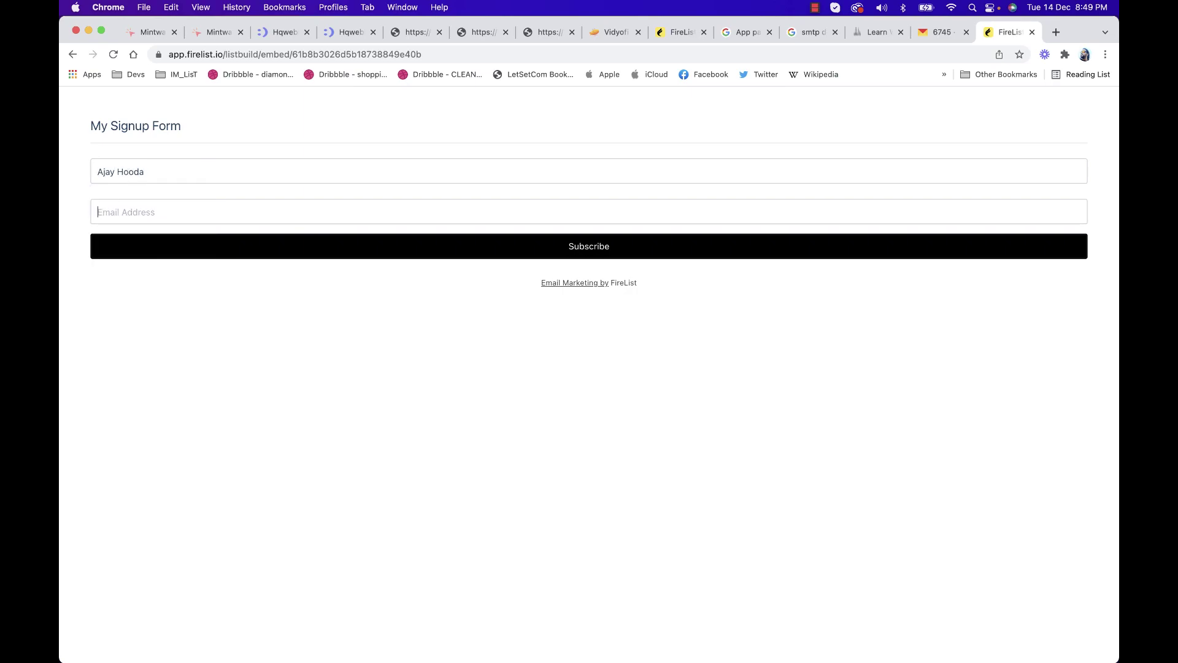
{"action": "key", "text": "super+v"}
{"action": "key", "text": "super+z"}
{"action": "type", "text": "a"}
{"action": "left_click", "coordinate": [606, 253]}
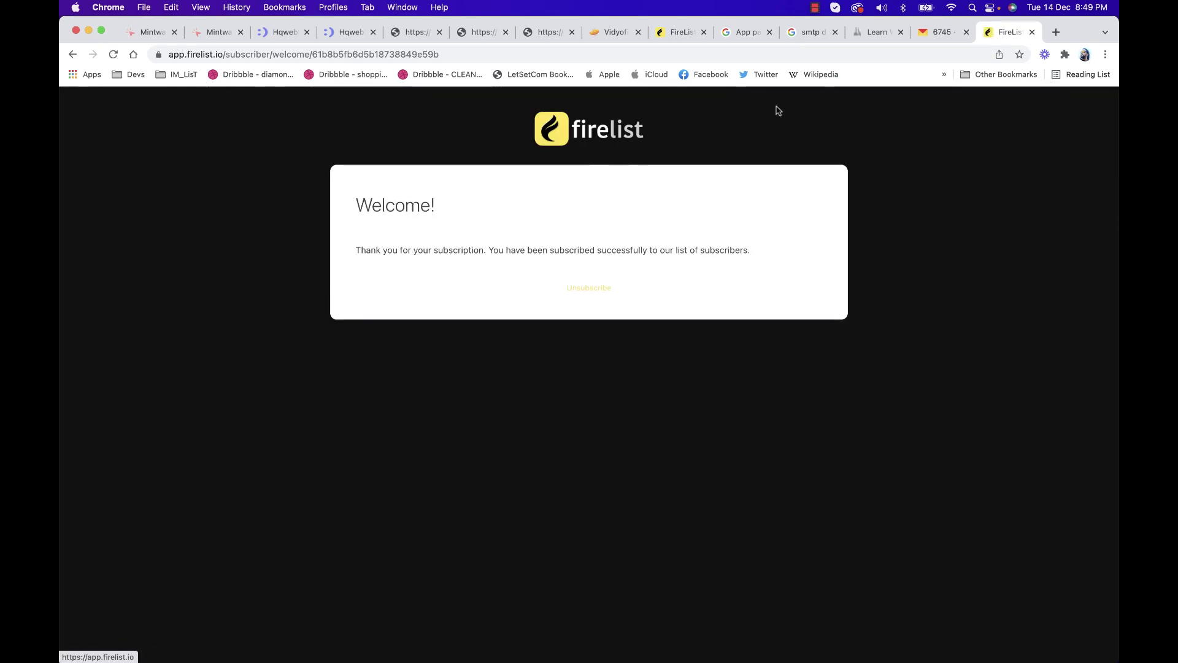
Open Yandex Mail in a new tab, log out of the current account, and return to FireList
{"action": "left_click", "coordinate": [1057, 34]}
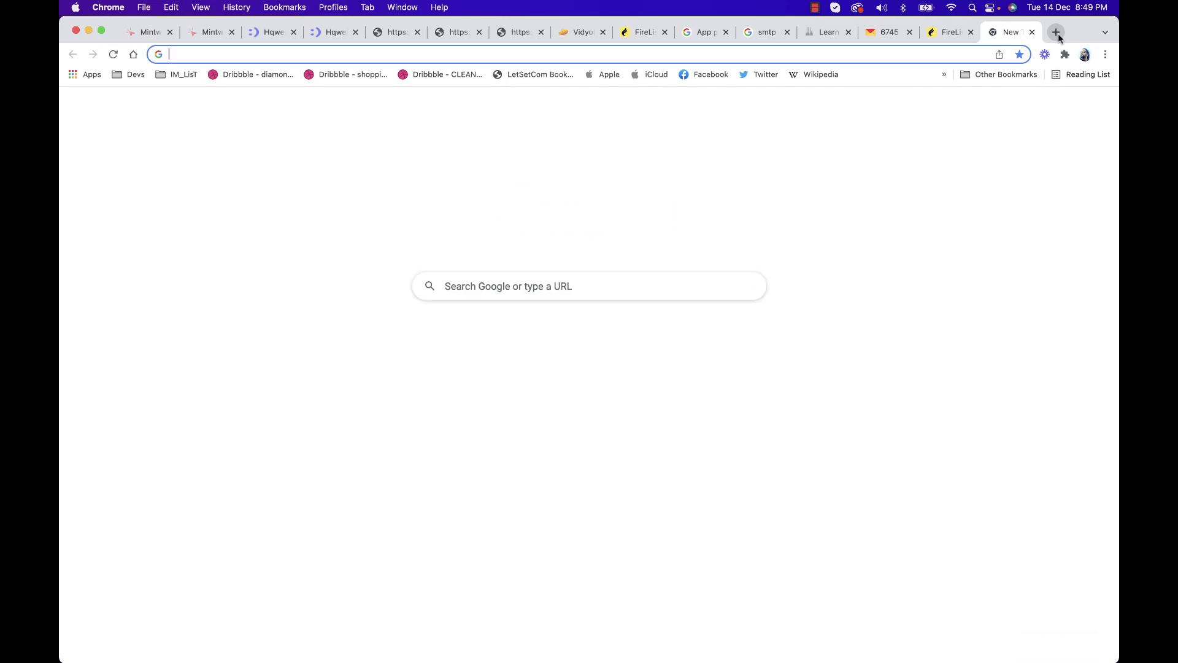
{"action": "type", "text": "mail."}
{"action": "key", "text": "Return"}
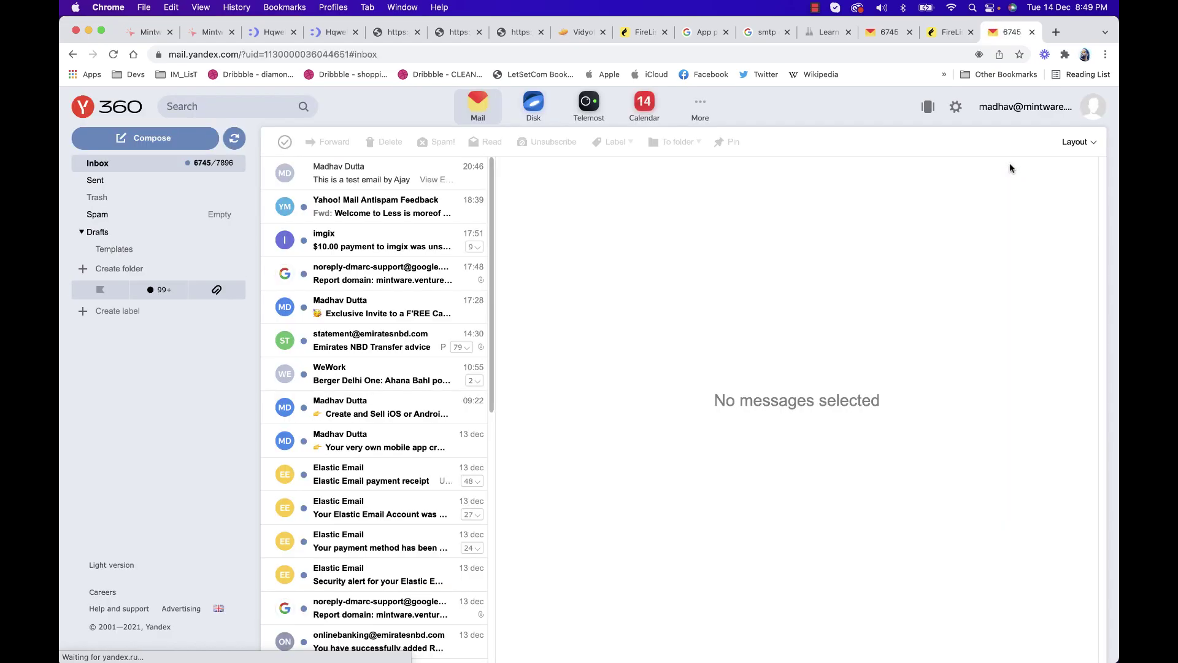
{"action": "left_click", "coordinate": [1093, 107]}
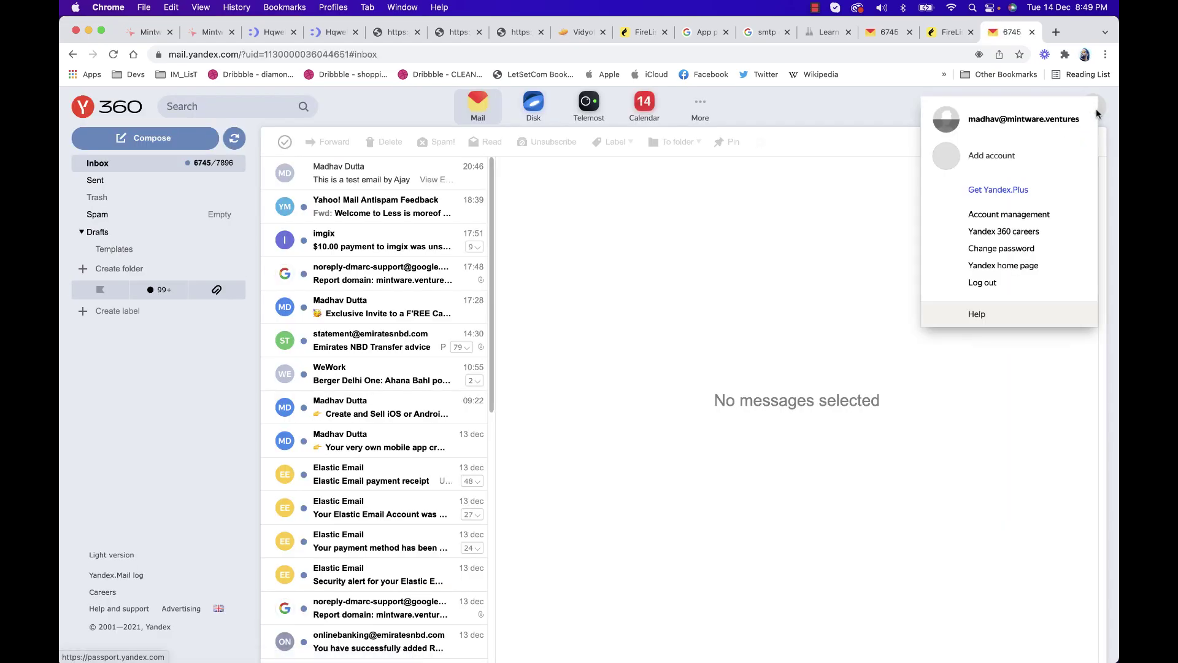
{"action": "left_click", "coordinate": [984, 283]}
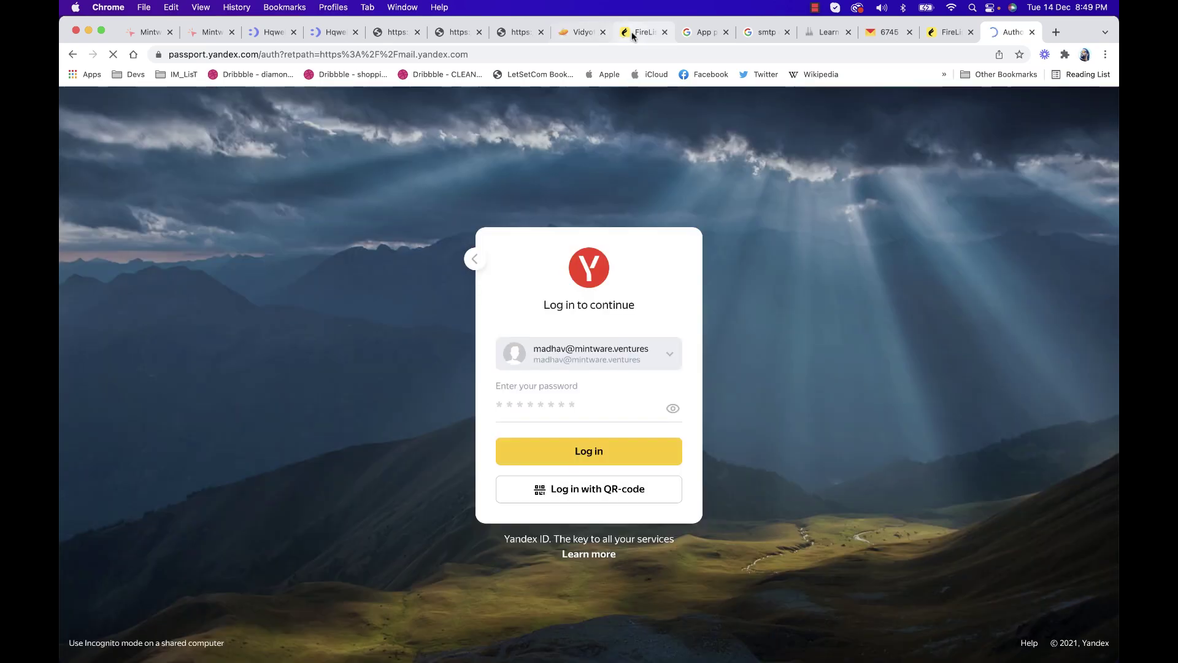
{"action": "left_click", "coordinate": [632, 35]}
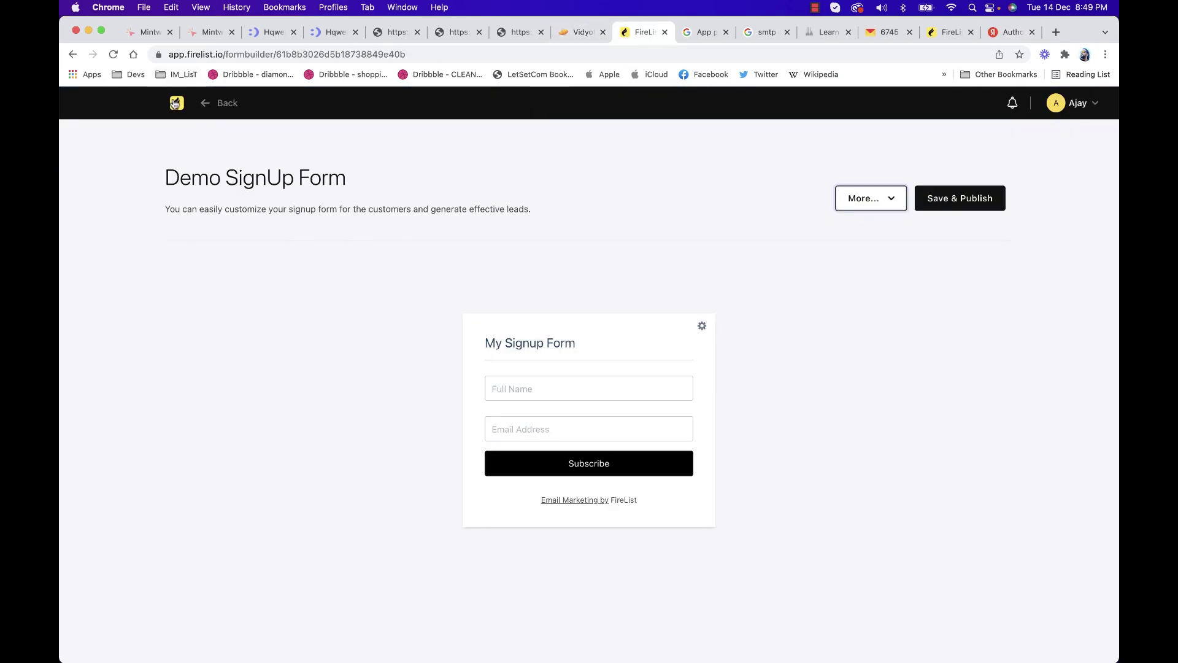
Open the Gmail Users tag's contacts and highlight the new test contact listed first as Deliverable
{"action": "left_click", "coordinate": [175, 102]}
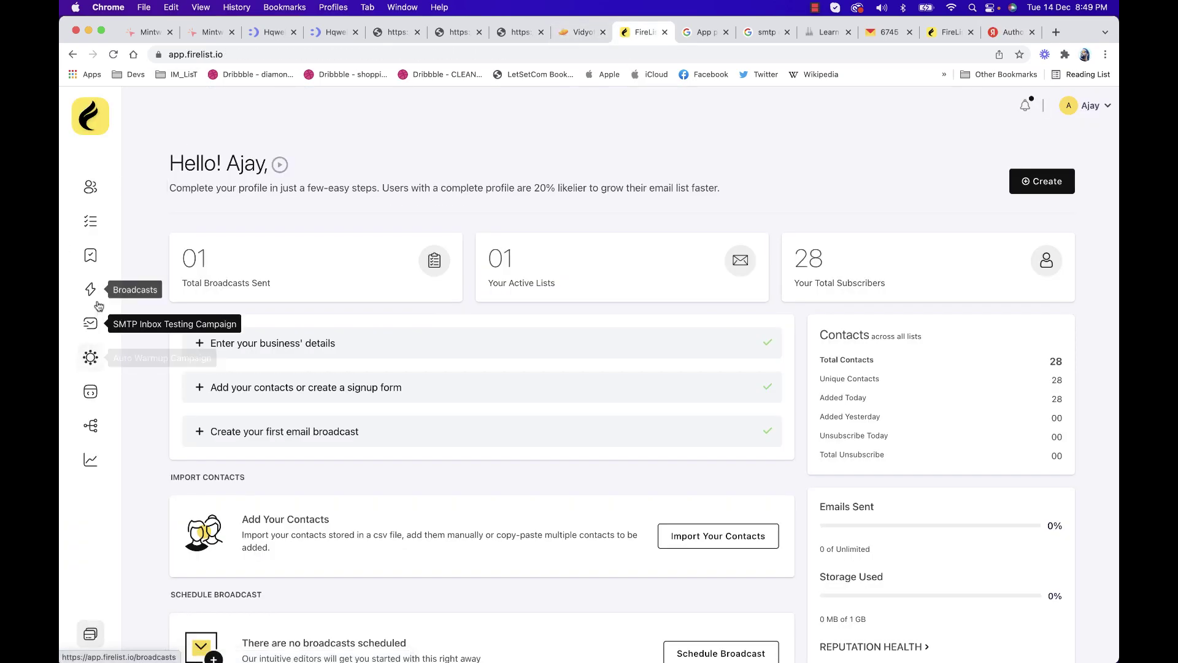
{"action": "left_click", "coordinate": [90, 257]}
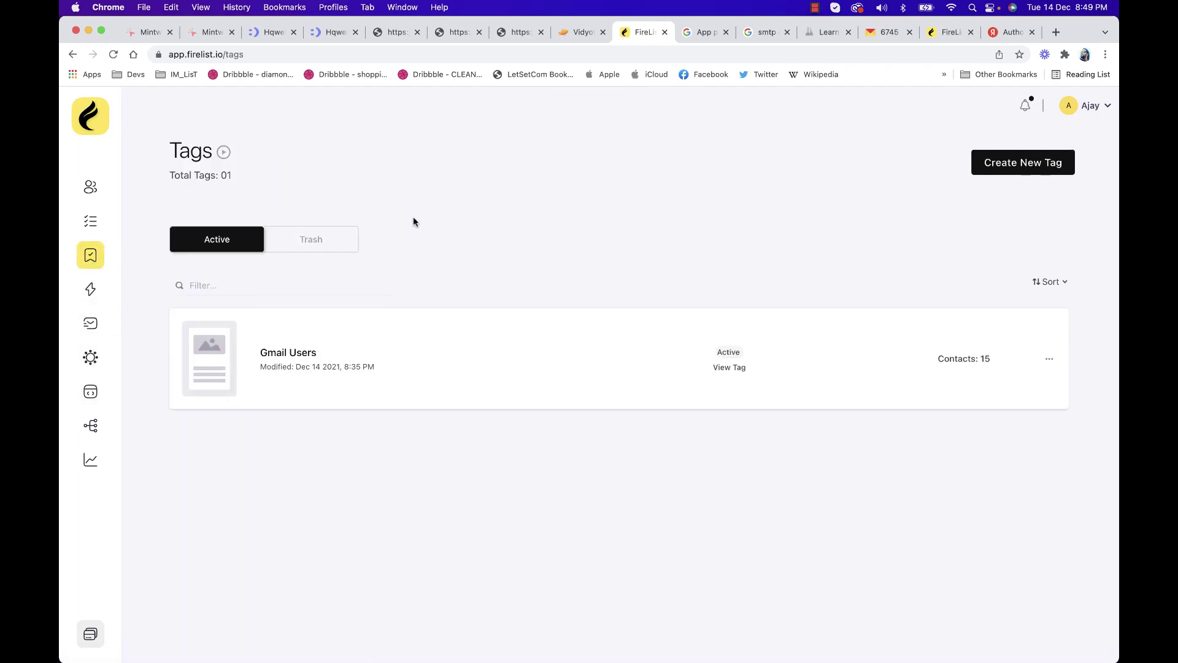
{"action": "left_click", "coordinate": [305, 358]}
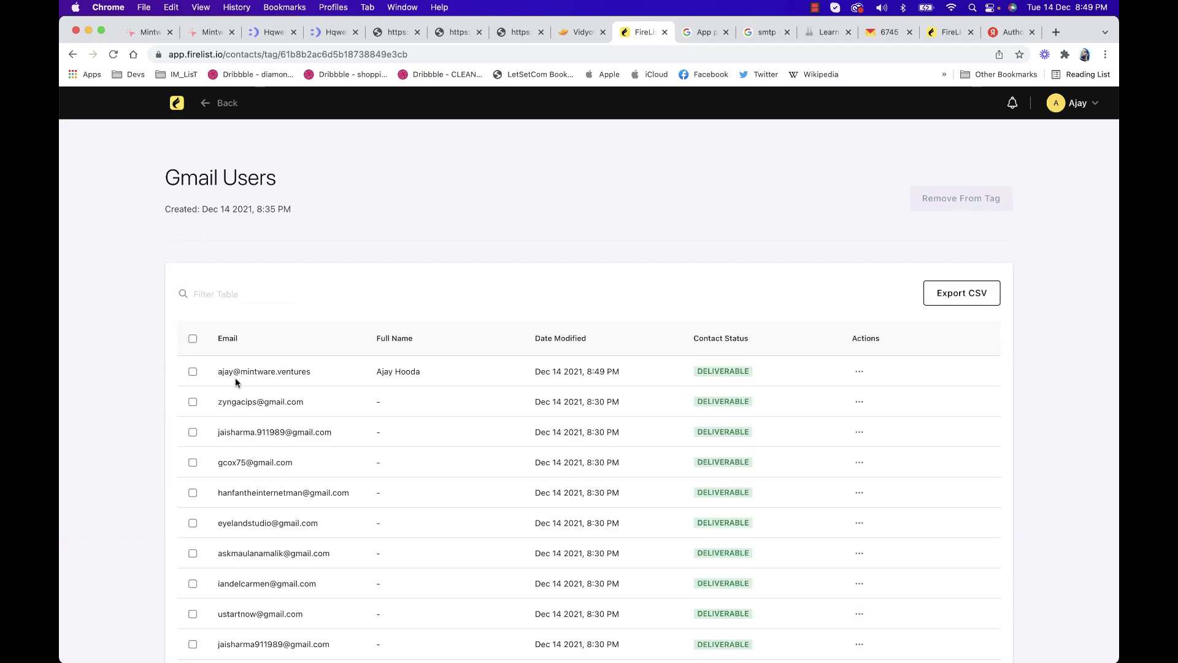
{"action": "left_click_drag", "start_coordinate": [216, 371], "coordinate": [448, 380]}
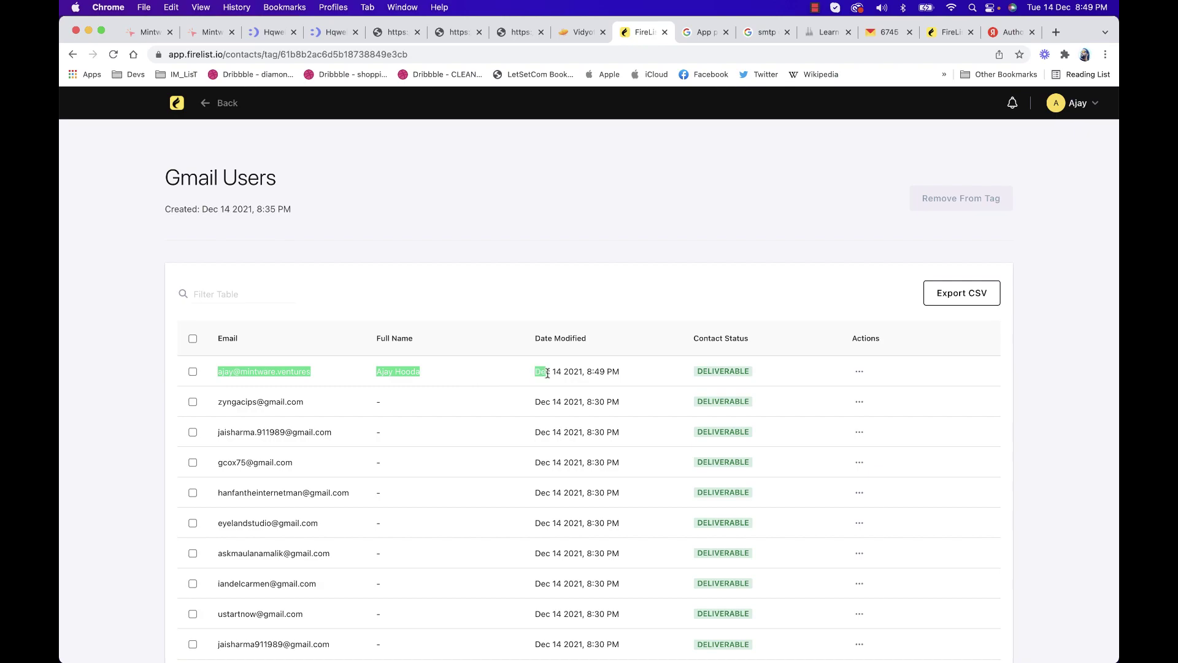
{"action": "left_click", "coordinate": [632, 374]}
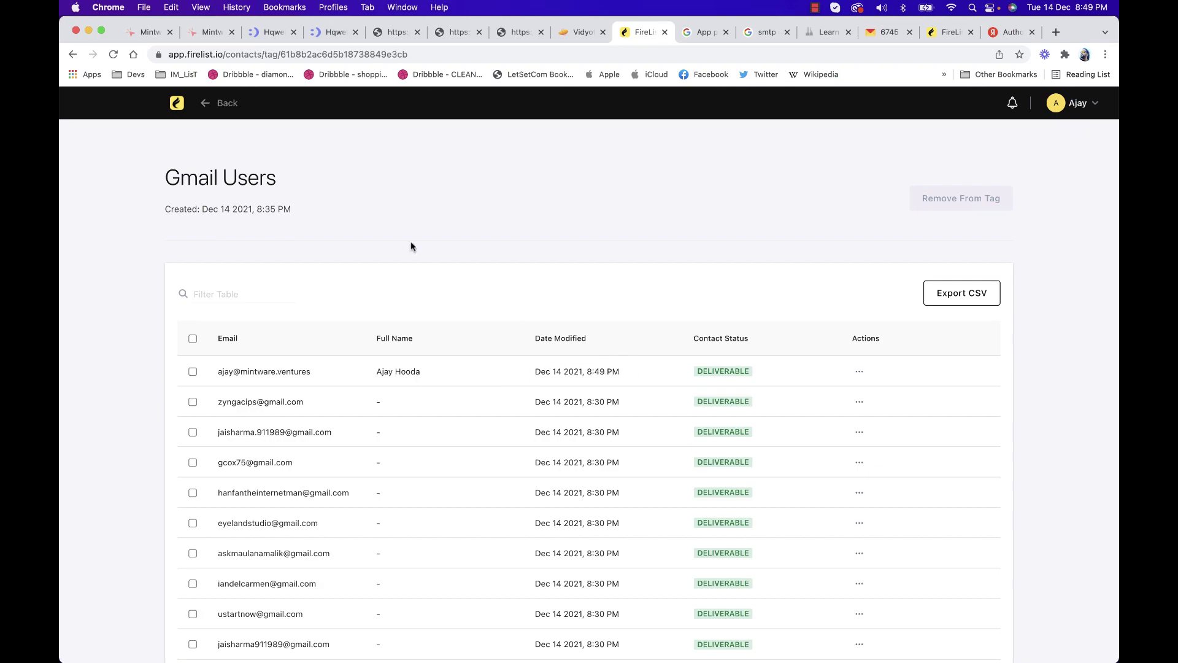
Log in to Yandex Mail as another account using the test subscriber's login ID and password
{"action": "left_click", "coordinate": [1001, 30]}
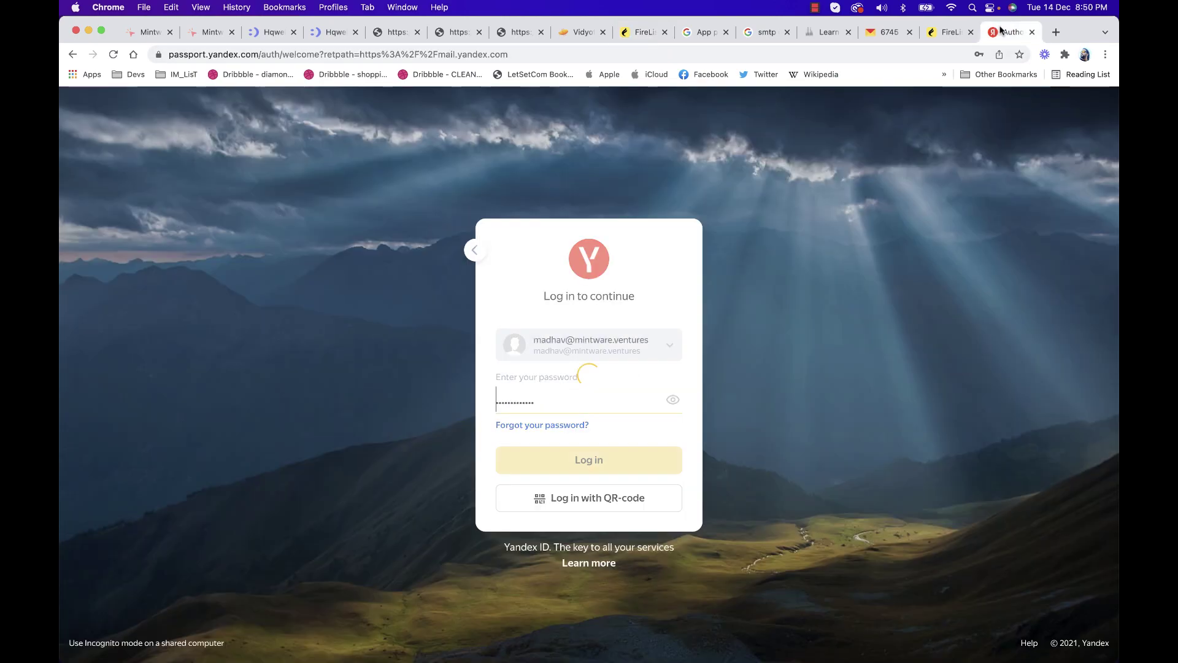
{"action": "left_click", "coordinate": [666, 352]}
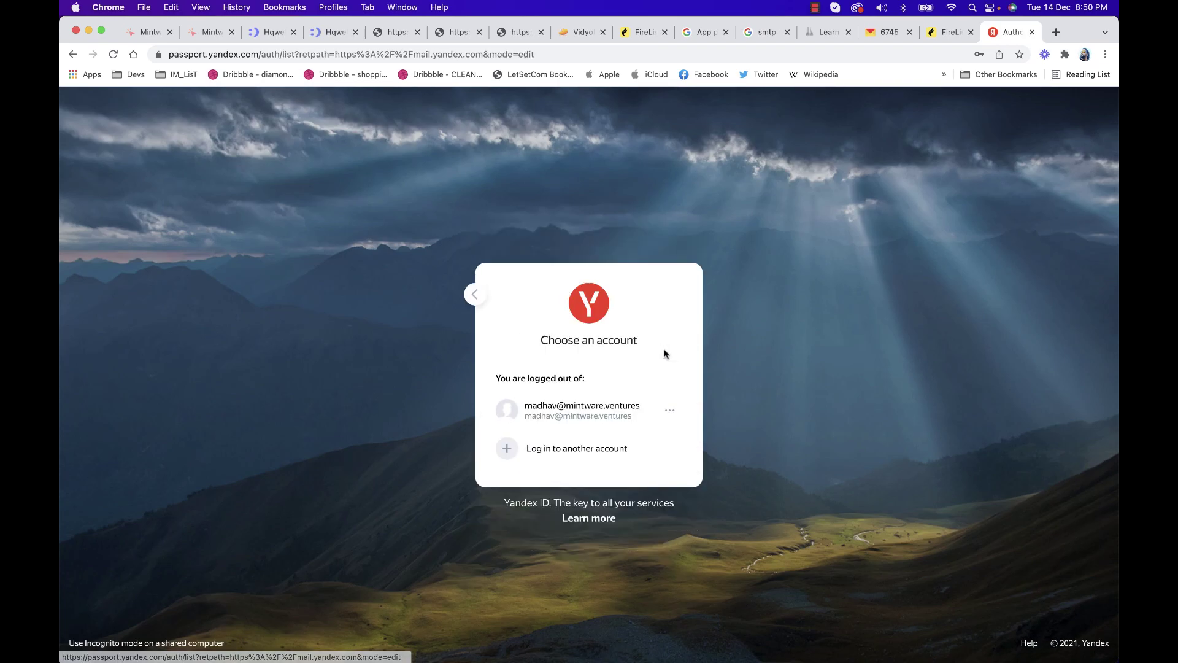
{"action": "left_click", "coordinate": [559, 450]}
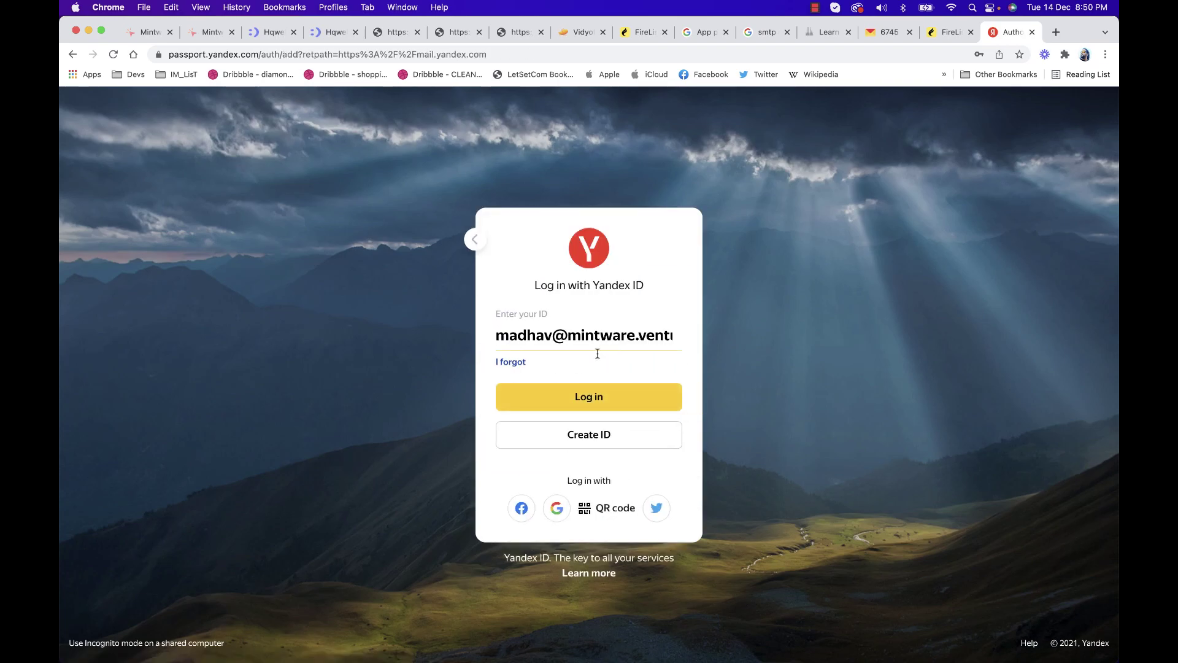
{"action": "double_click", "coordinate": [529, 337]}
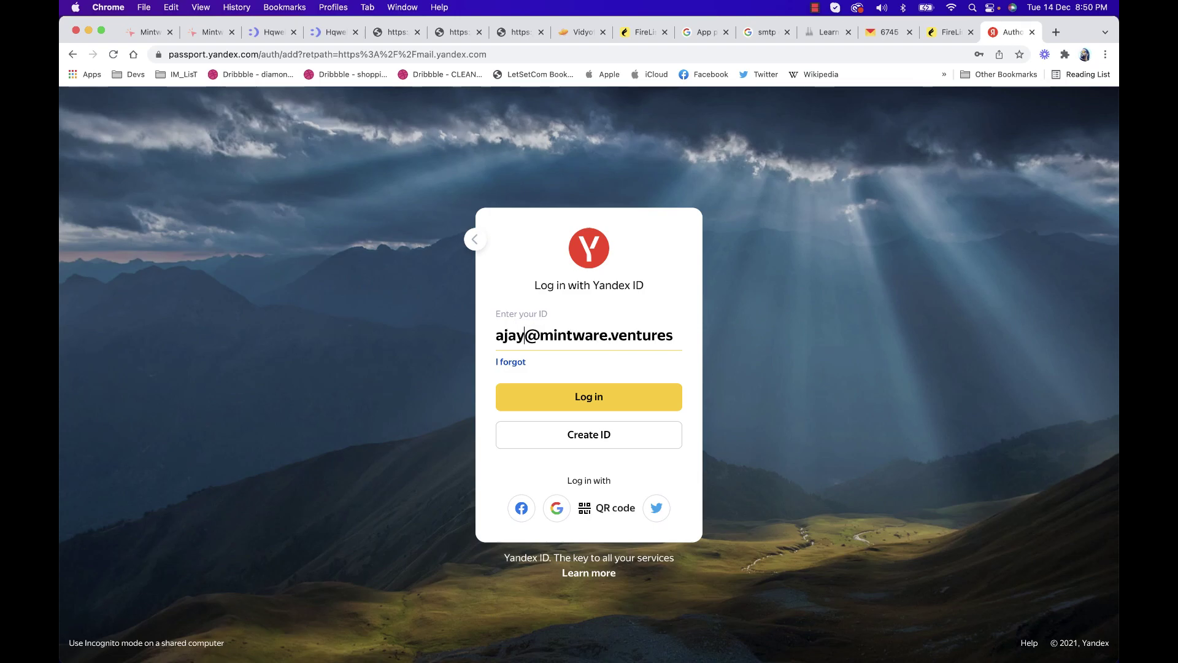
{"action": "left_click", "coordinate": [588, 396]}
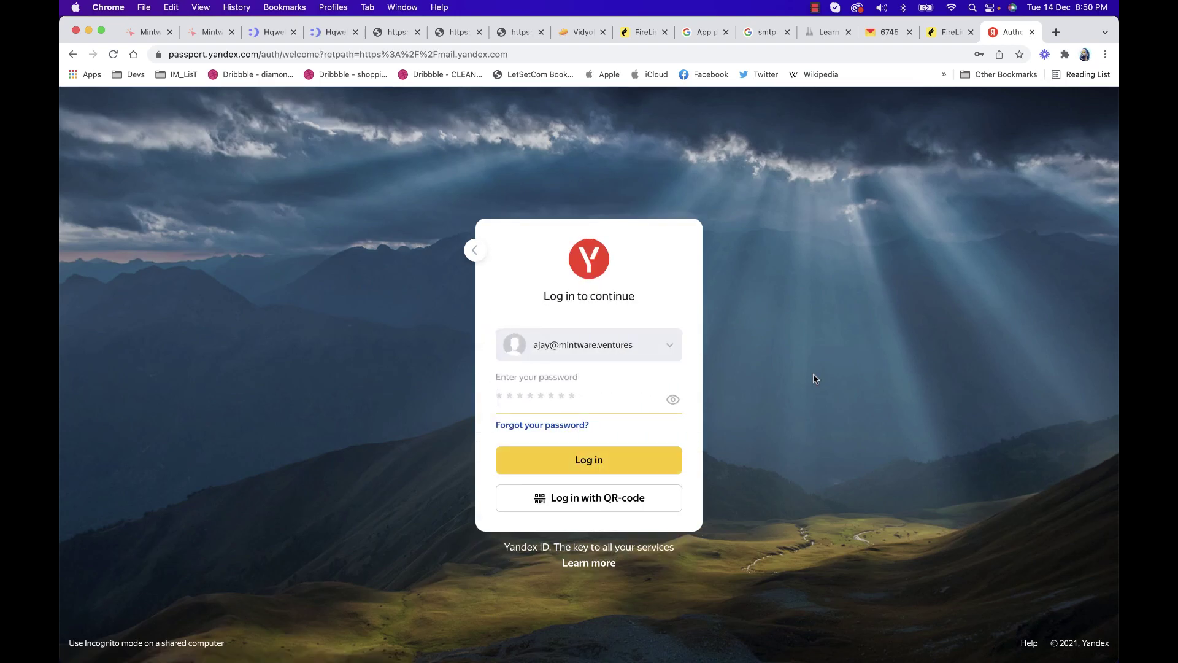
{"action": "left_click", "coordinate": [521, 397]}
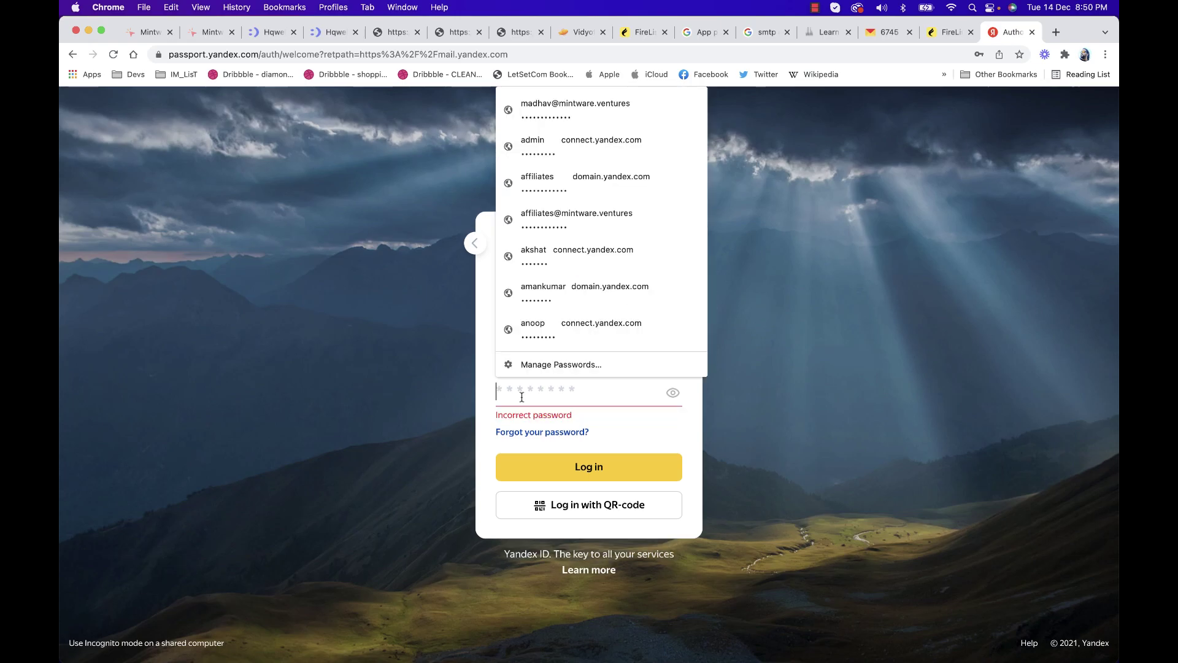
{"action": "type", "text": "•"}
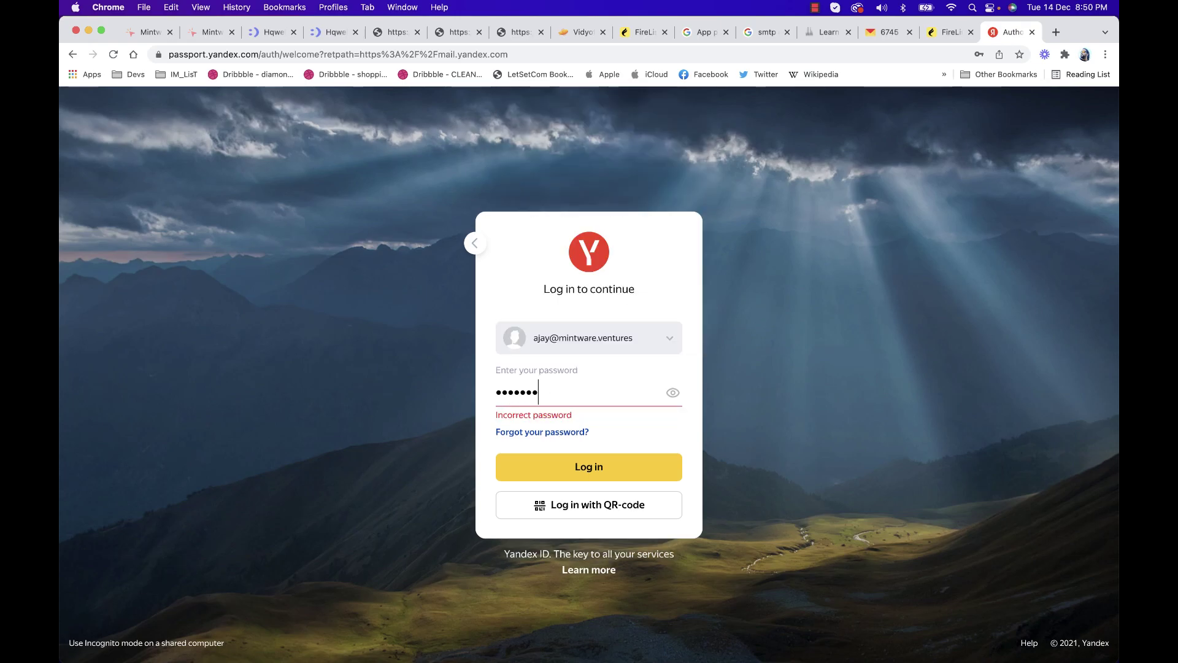
{"action": "type", "text": "•"}
{"action": "key", "text": "Return"}
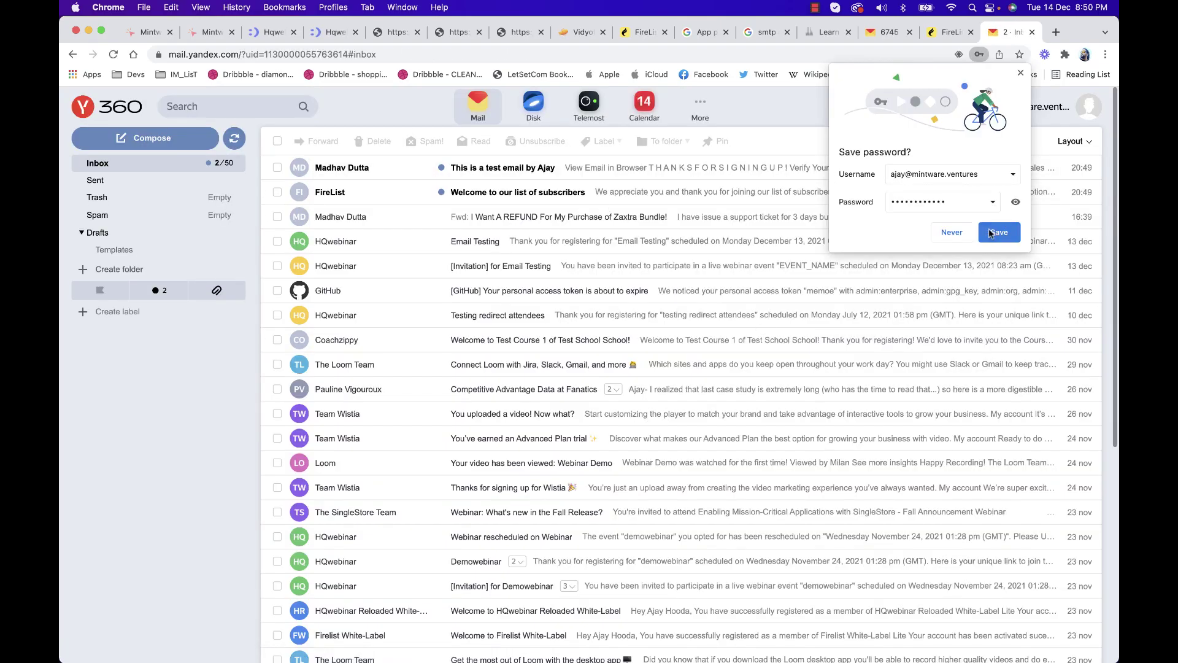
Dismiss the save-password prompt and read the FireList welcome email, checking its sender address
{"action": "left_click", "coordinate": [990, 233]}
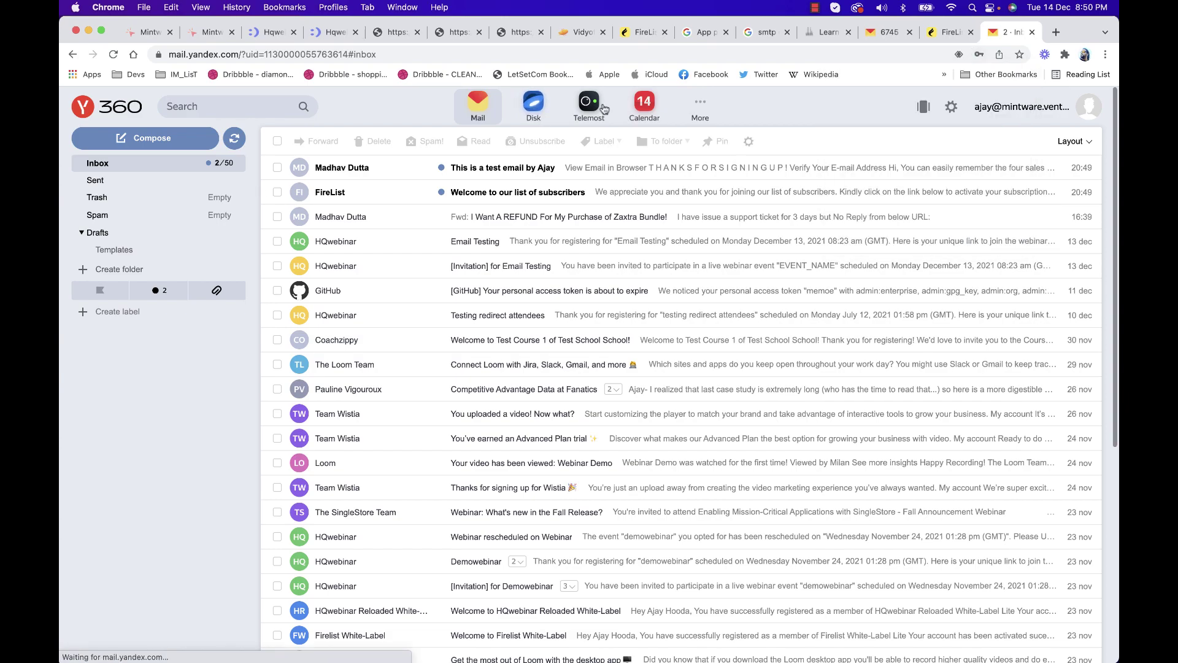
{"action": "left_click", "coordinate": [485, 193]}
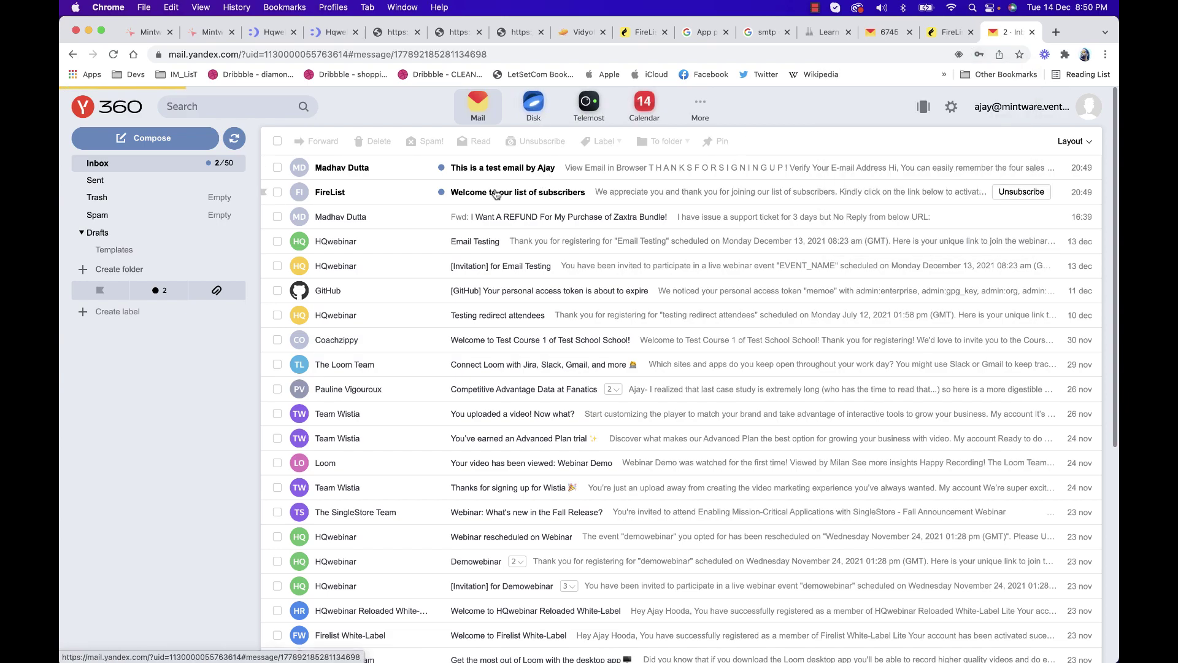
{"action": "scroll", "coordinate": [487, 354], "scroll_direction": "down", "scroll_amount": 3}
{"action": "scroll", "coordinate": [489, 356], "scroll_direction": "up", "scroll_amount": 3}
{"action": "scroll", "coordinate": [468, 357], "scroll_direction": "down", "scroll_amount": 2}
{"action": "scroll", "coordinate": [465, 342], "scroll_direction": "up", "scroll_amount": 2}
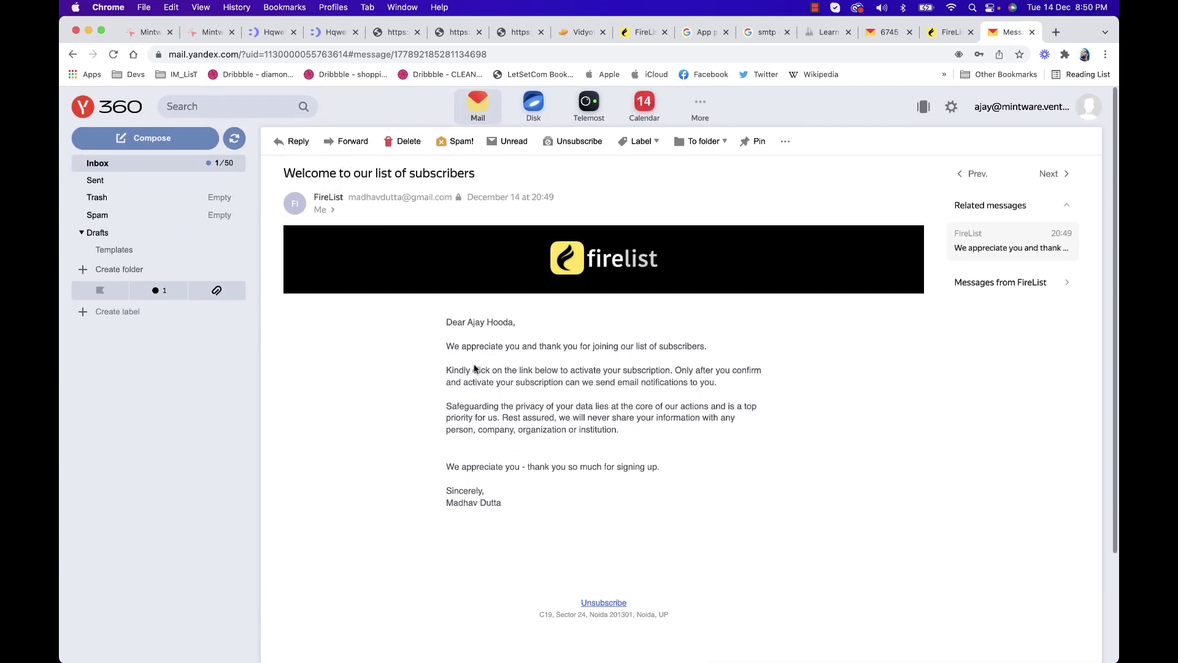
{"action": "left_click_drag", "start_coordinate": [349, 197], "coordinate": [455, 197]}
{"action": "left_click", "coordinate": [377, 178]}
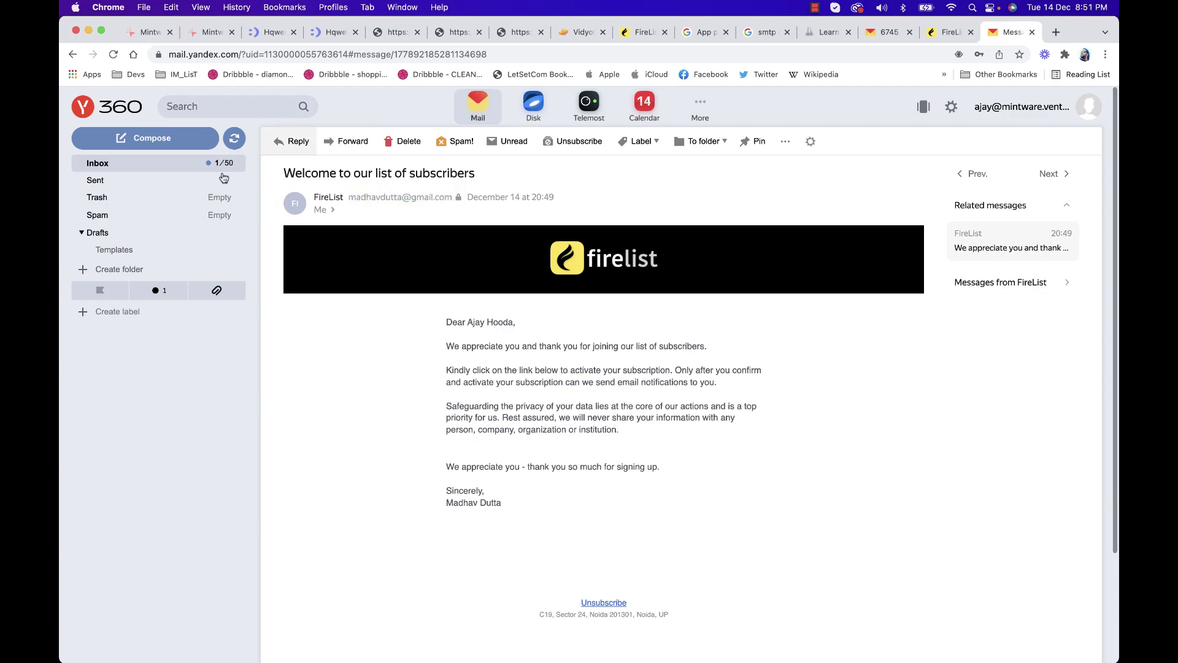
Back in the Inbox, open and read the test broadcast email
{"action": "left_click", "coordinate": [174, 166]}
{"action": "left_click", "coordinate": [568, 167]}
{"action": "scroll", "coordinate": [594, 339], "scroll_direction": "down", "scroll_amount": 10}
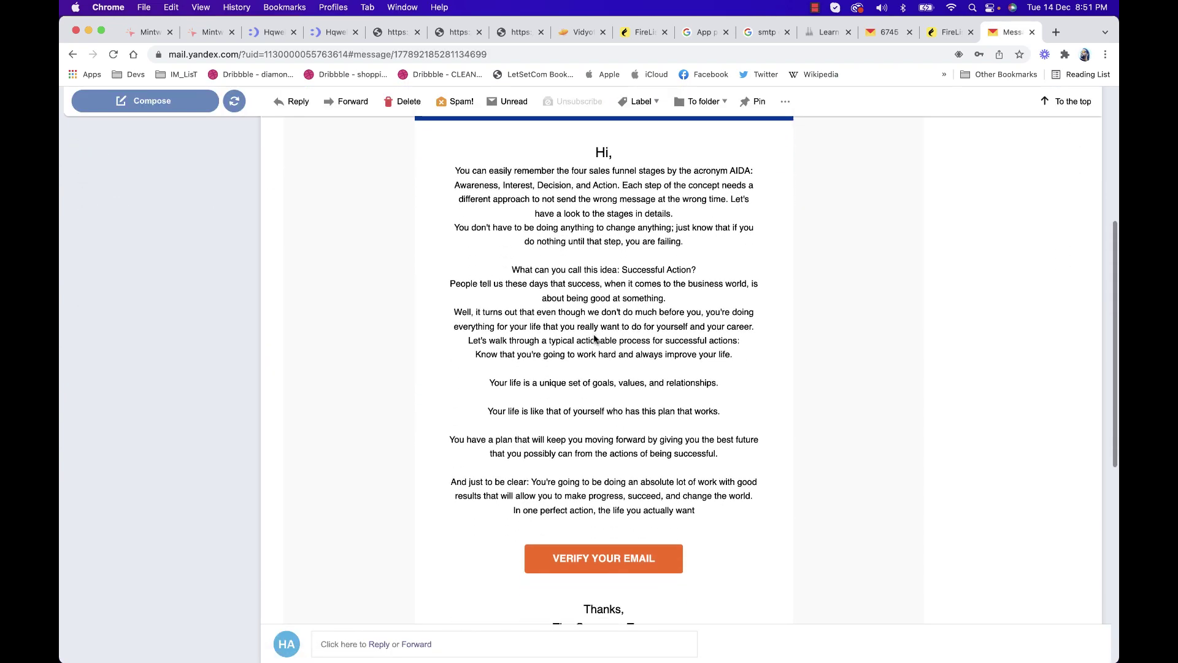
{"action": "scroll", "coordinate": [594, 339], "scroll_direction": "up", "scroll_amount": 9}
{"action": "scroll", "coordinate": [594, 338], "scroll_direction": "up", "scroll_amount": 3}
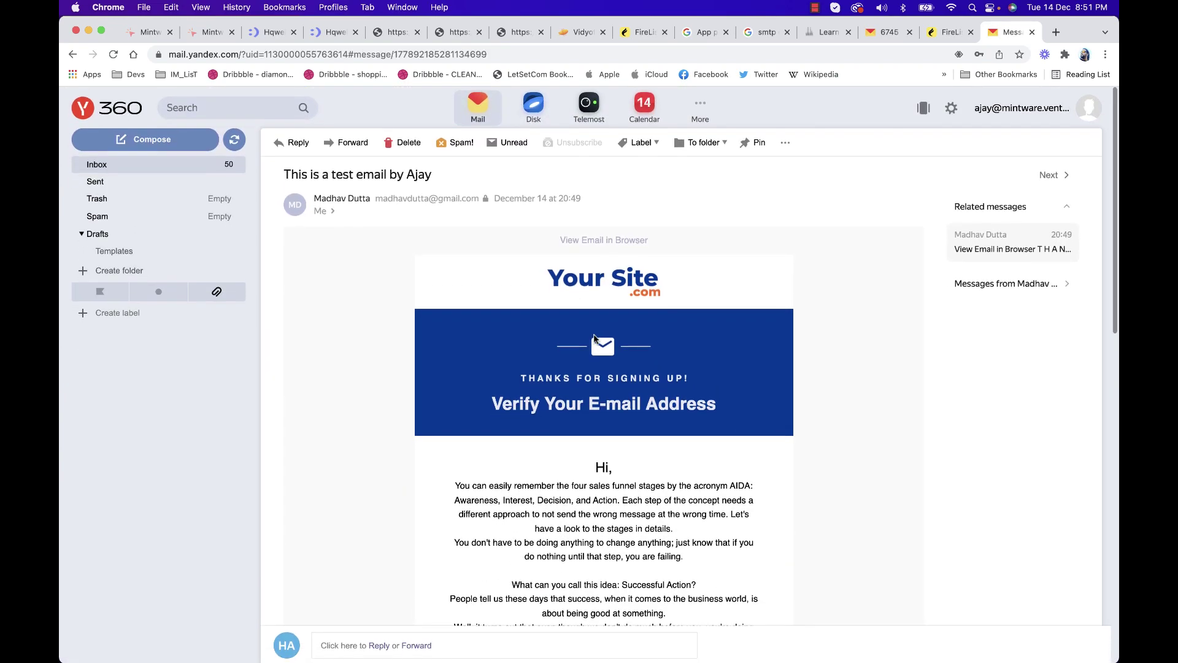
{"action": "scroll", "coordinate": [593, 338], "scroll_direction": "down", "scroll_amount": 10}
{"action": "scroll", "coordinate": [594, 337], "scroll_direction": "up", "scroll_amount": 10}
{"action": "scroll", "coordinate": [594, 334], "scroll_direction": "down", "scroll_amount": 1}
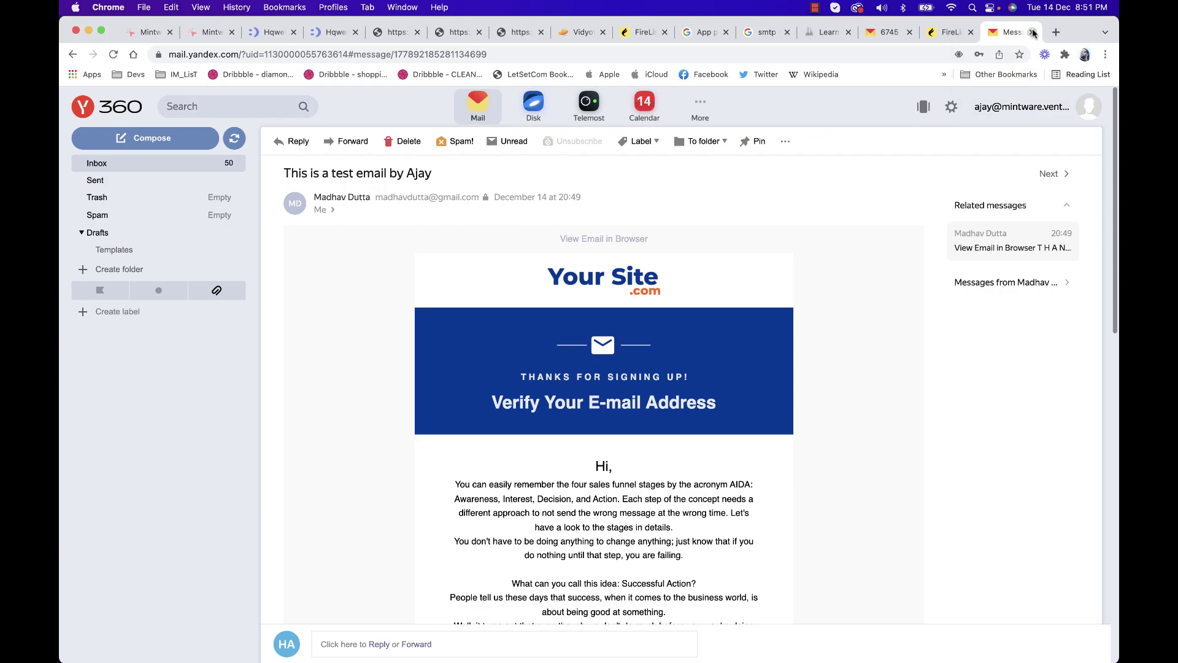
Close the mail tab and return to the FireList dashboard
{"action": "left_click", "coordinate": [1034, 32]}
{"action": "left_click", "coordinate": [672, 31]}
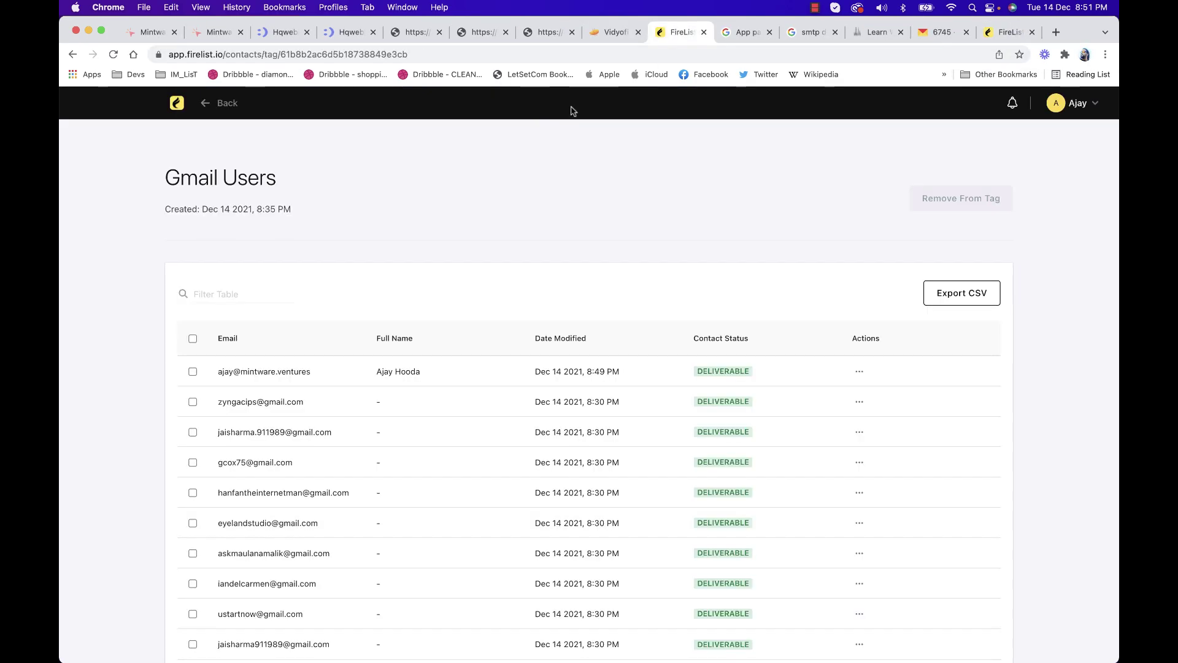
{"action": "left_click", "coordinate": [174, 103]}
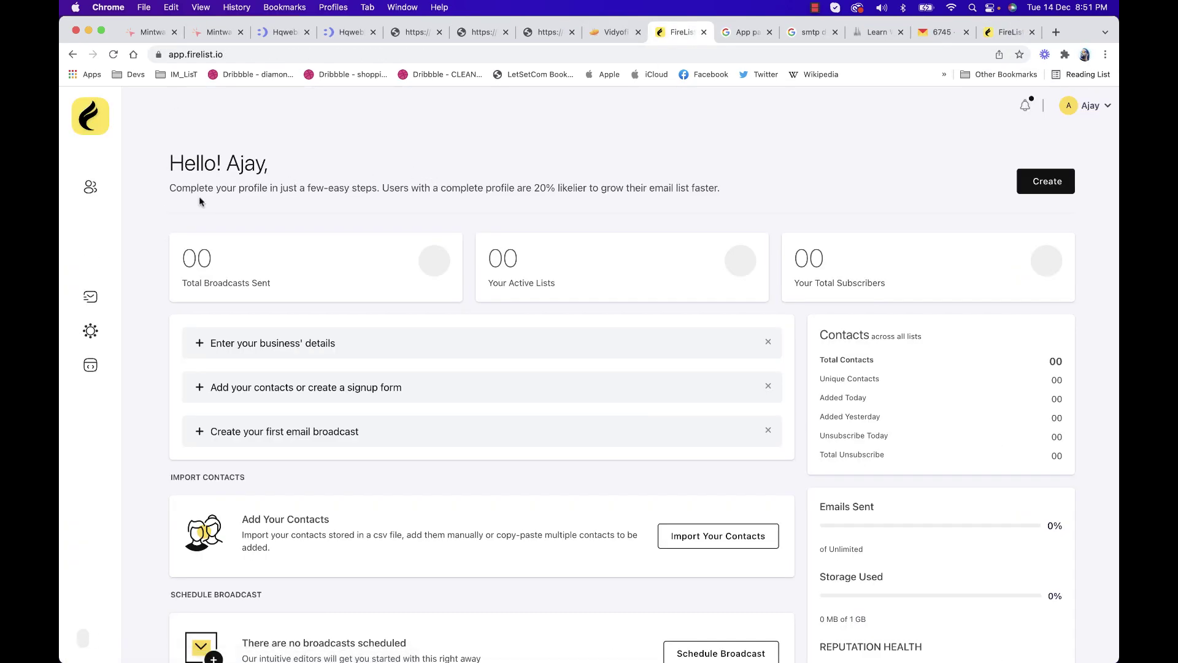